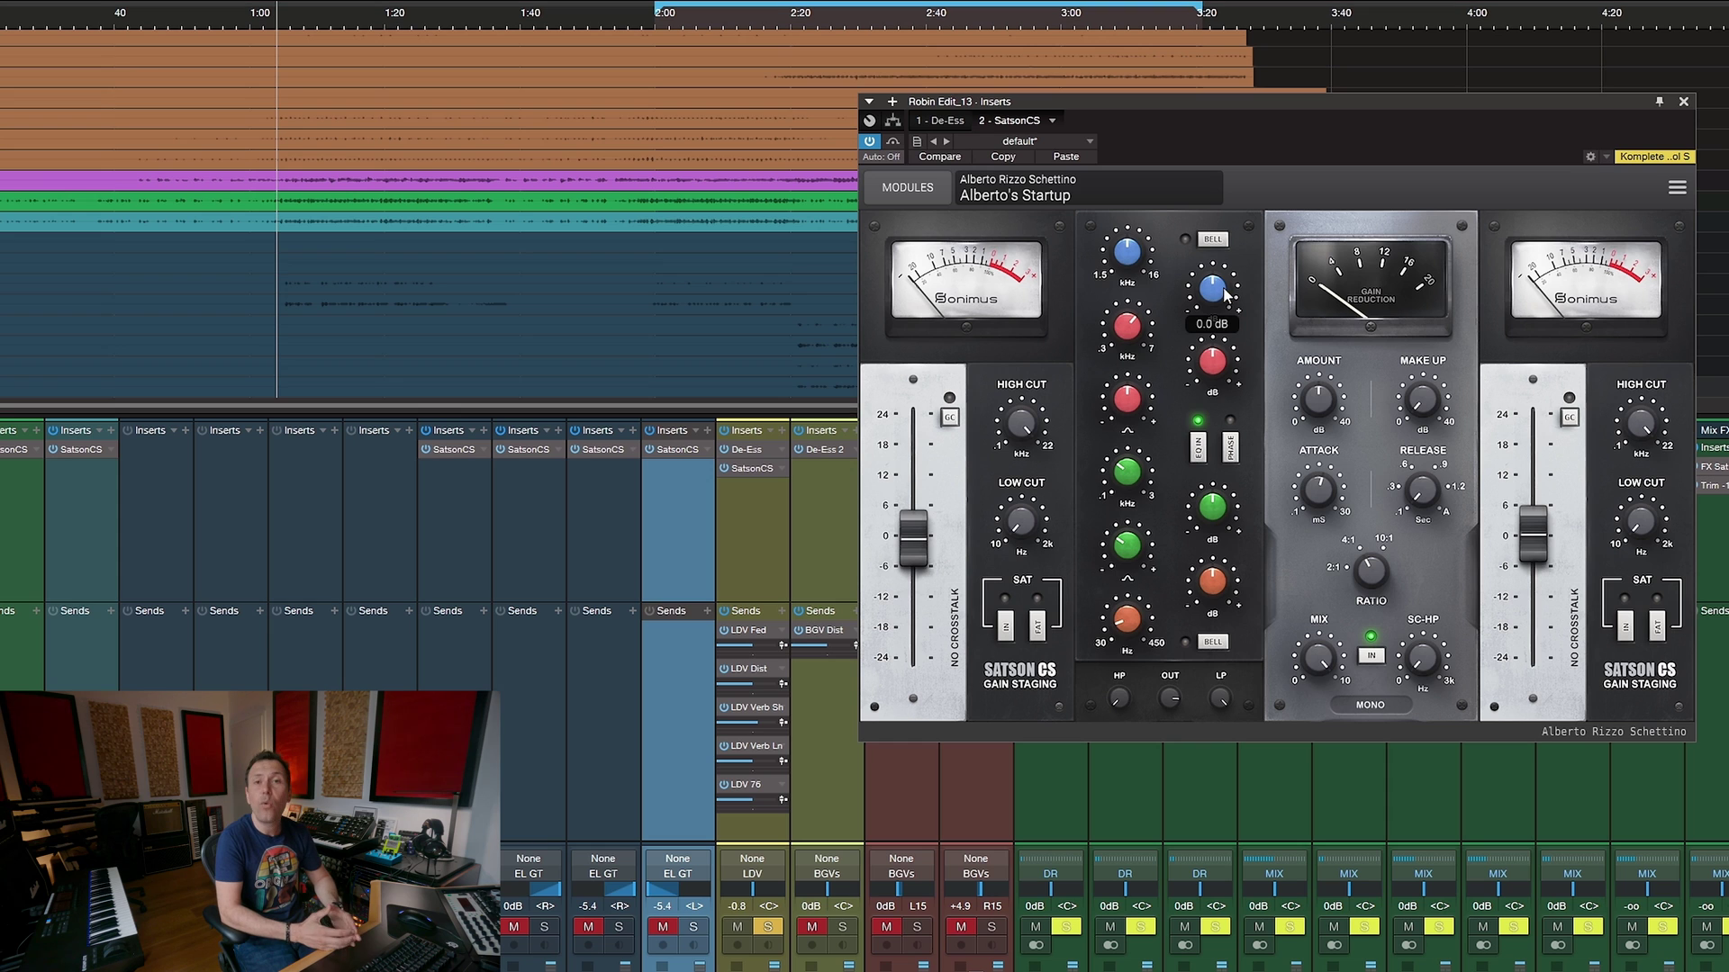
# Extend the loop's start back to about 0:45 and start playback from there, keeping the plugin clear of the timeline
pyautogui.moveTo(1142, 100); pyautogui.dragTo(790, 158)
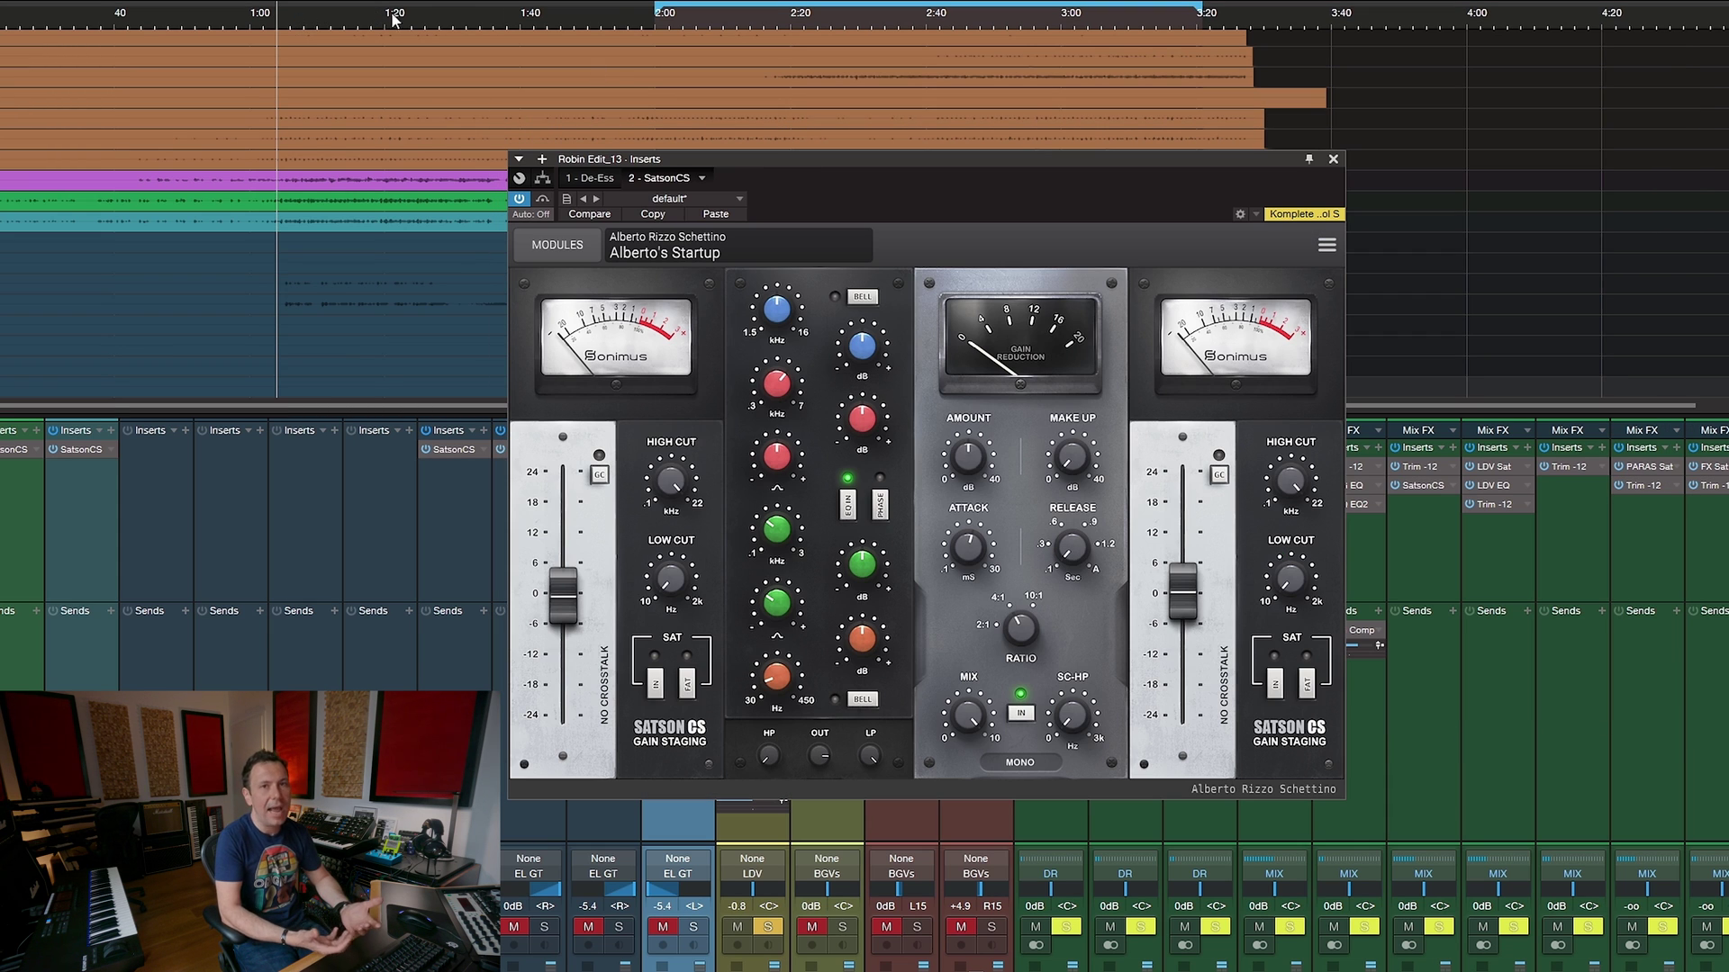
pyautogui.moveTo(658, 8); pyautogui.dragTo(168, 11)
pyautogui.click(157, 22)
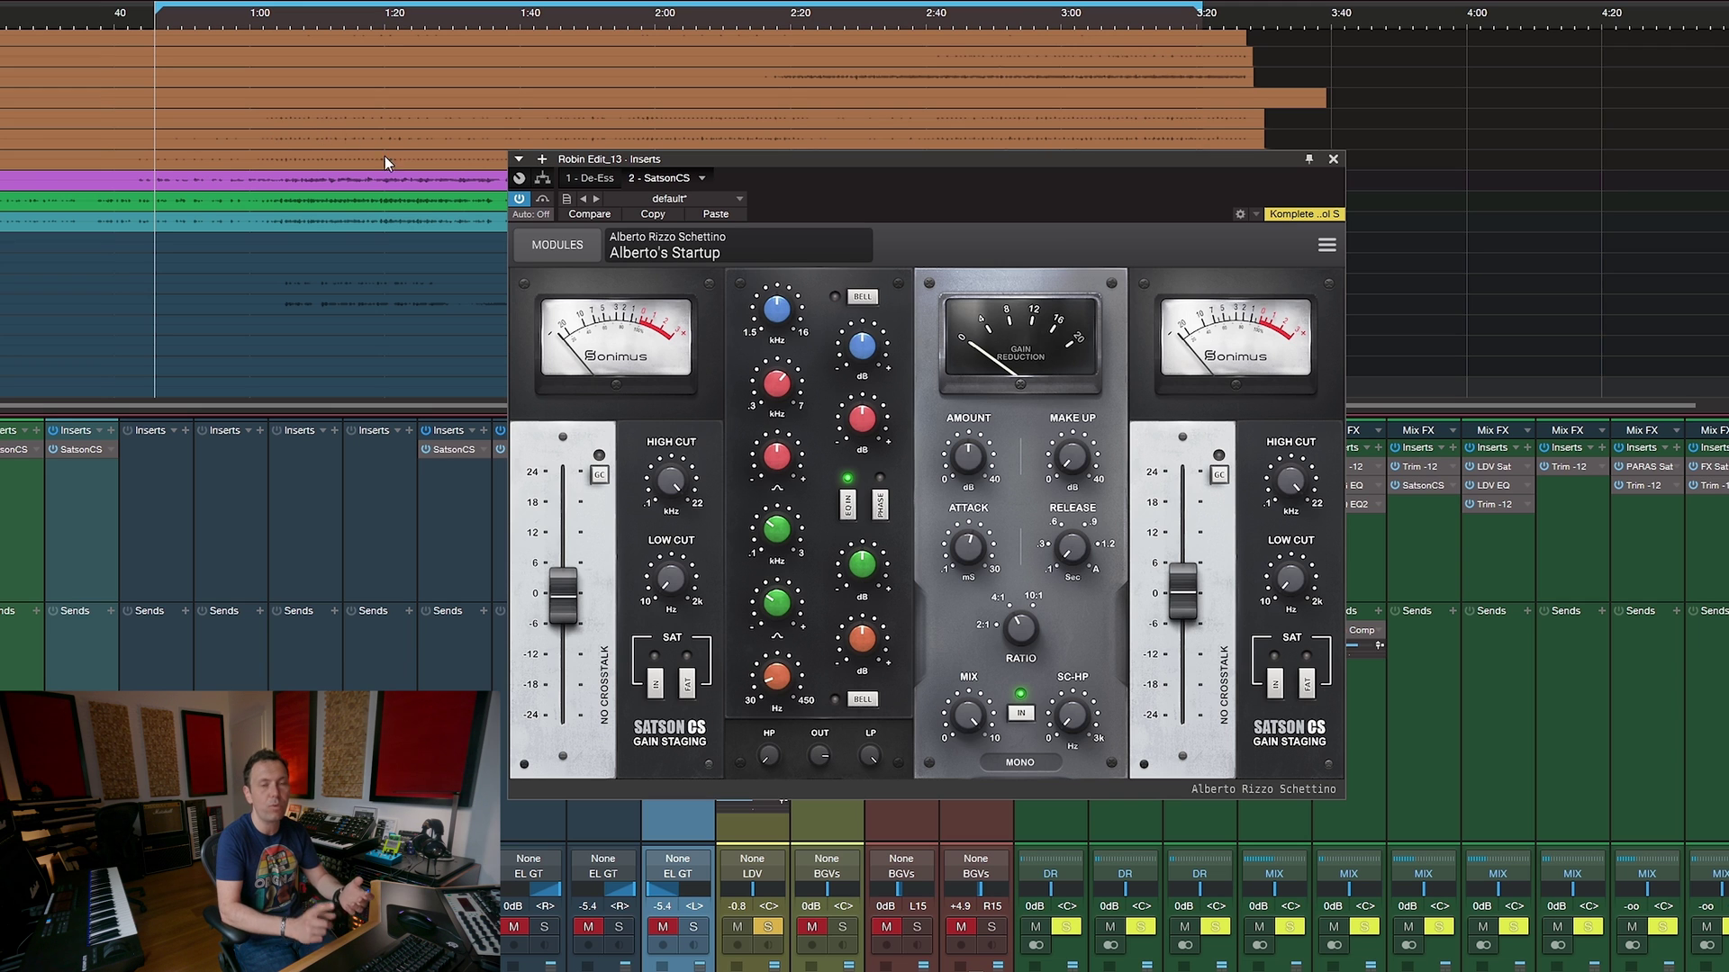
pyautogui.moveTo(752, 155); pyautogui.dragTo(799, 153)
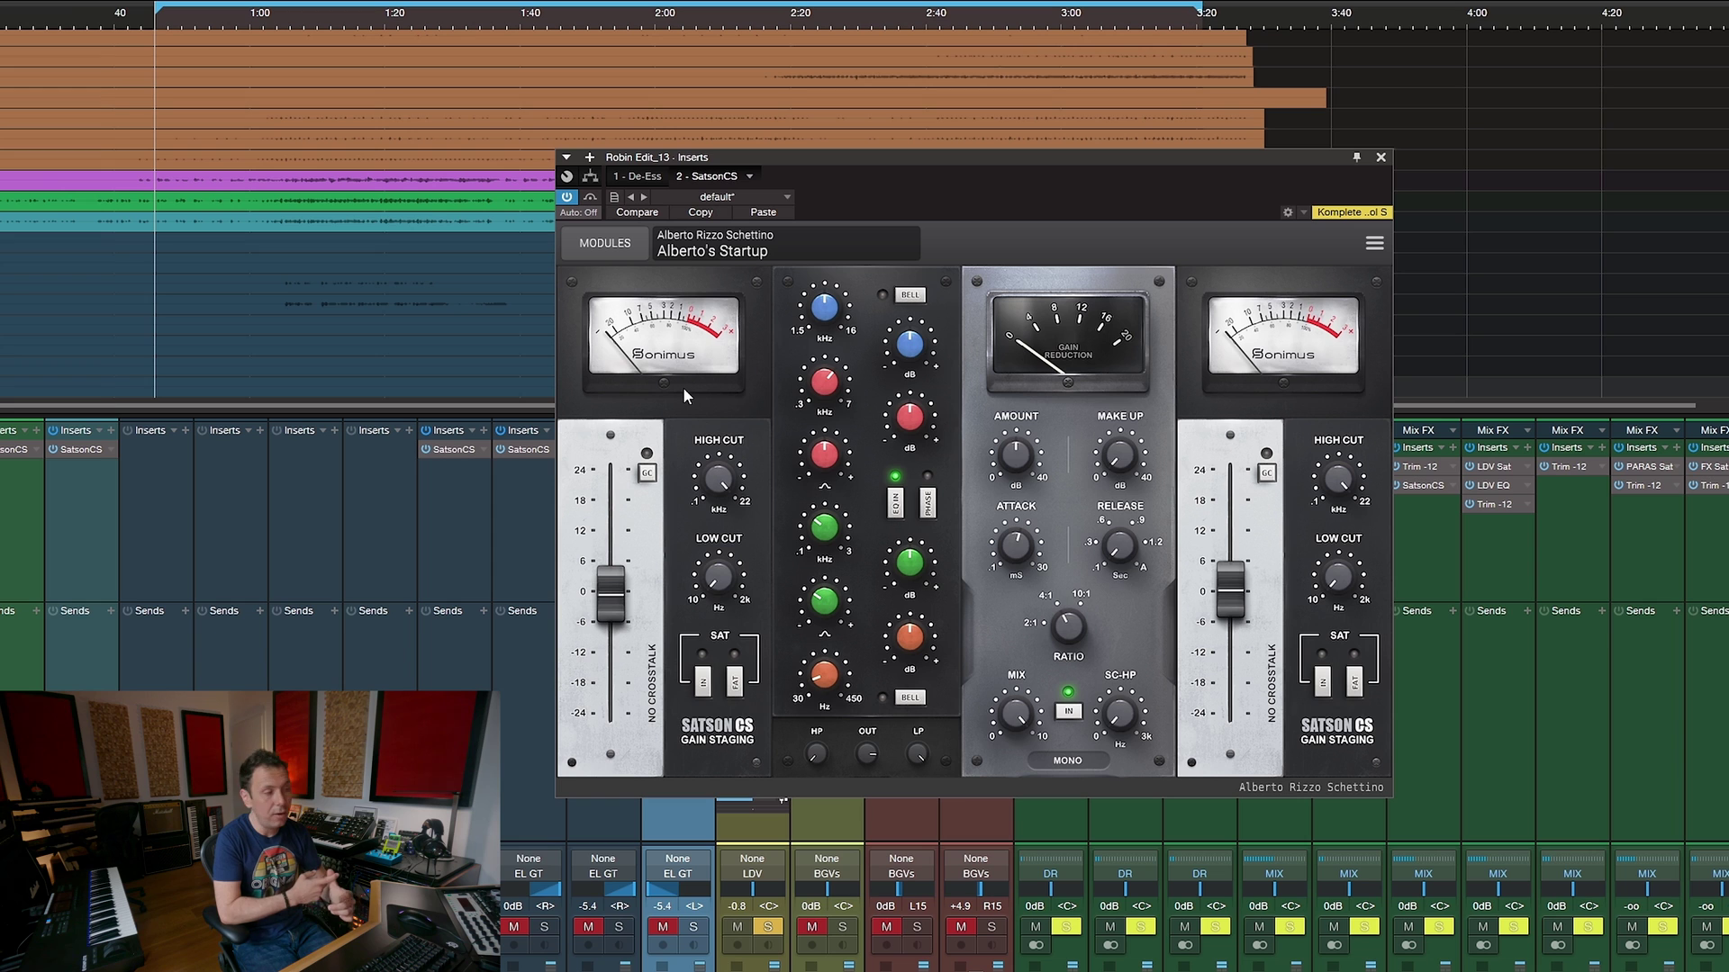
pyautogui.press('space')
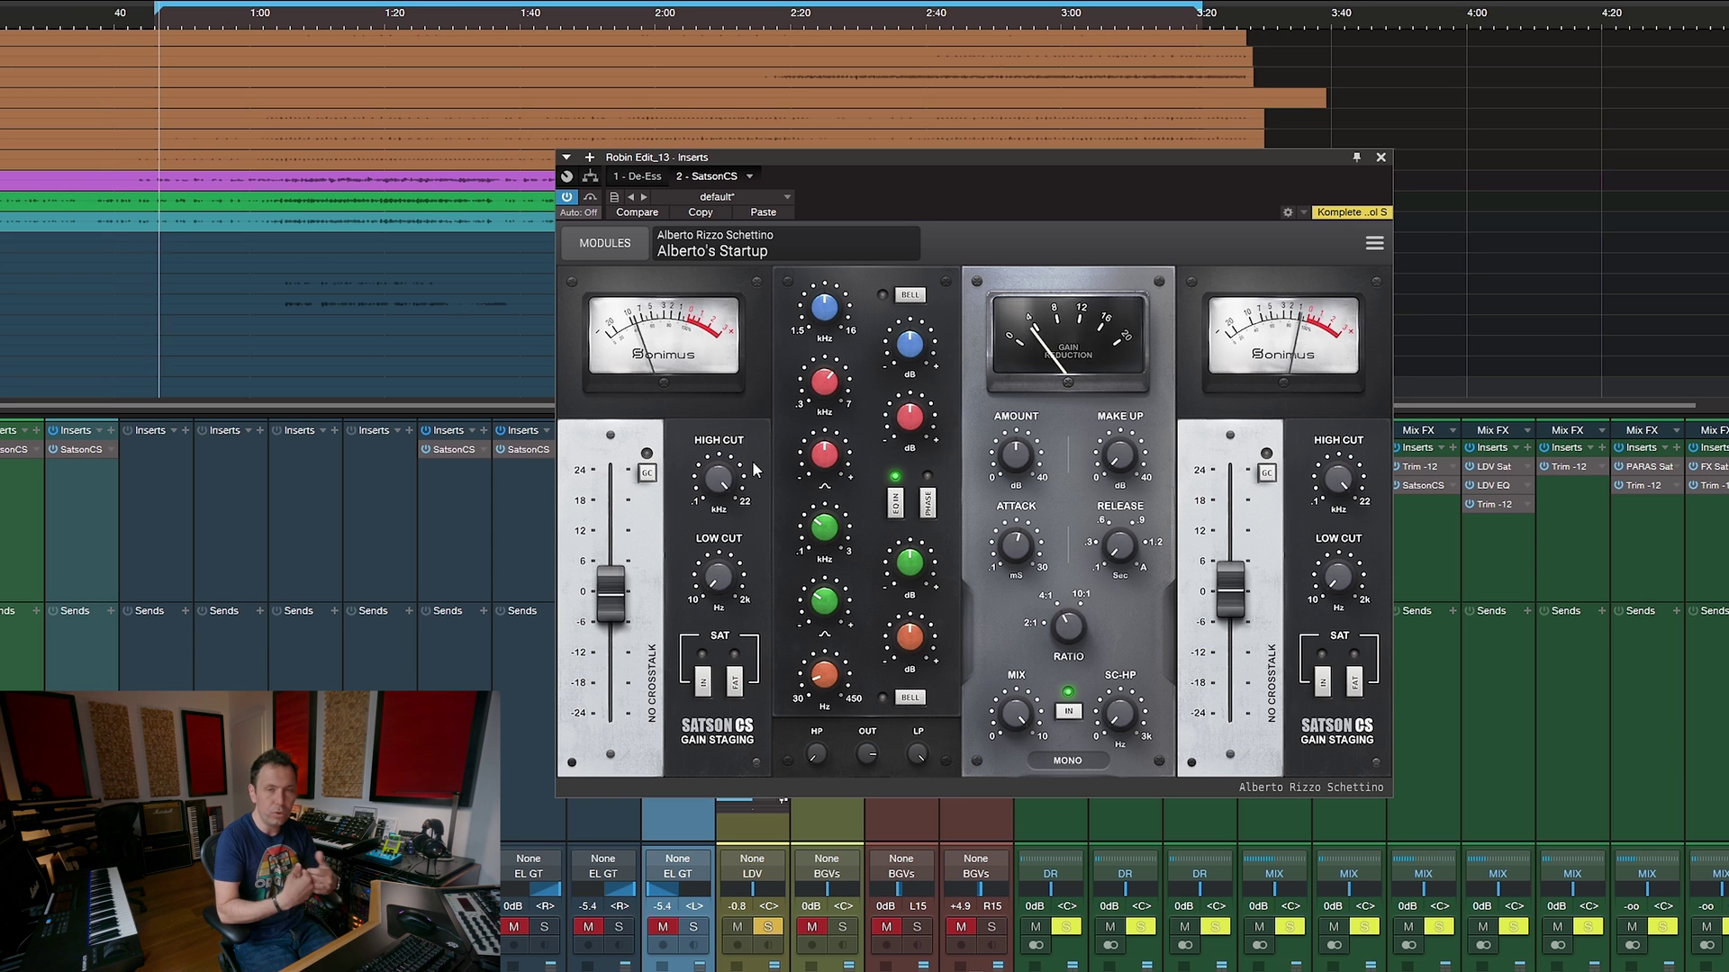
# Adjust the vocal channel strip's EQ, setting the blue high band to 12.63 kHz and the green mid band to 2.36 kHz
pyautogui.moveTo(894, 356)
pyautogui.moveTo(894, 356); pyautogui.dragTo(907, 419)
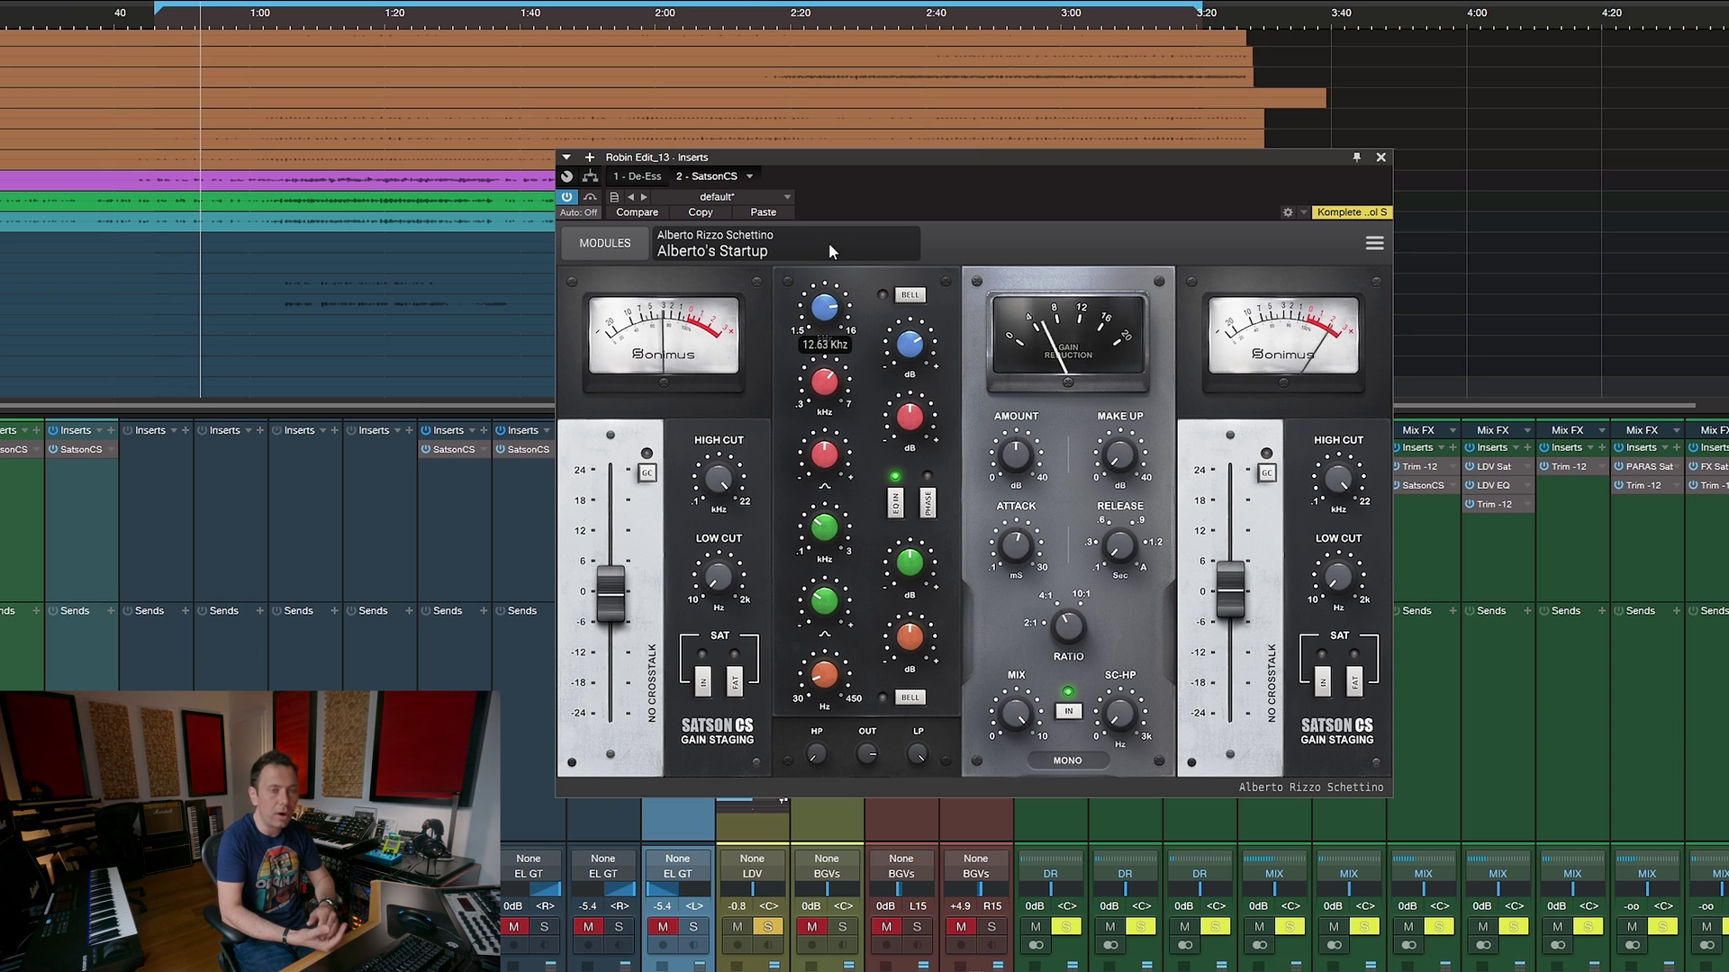
pyautogui.moveTo(885, 330)
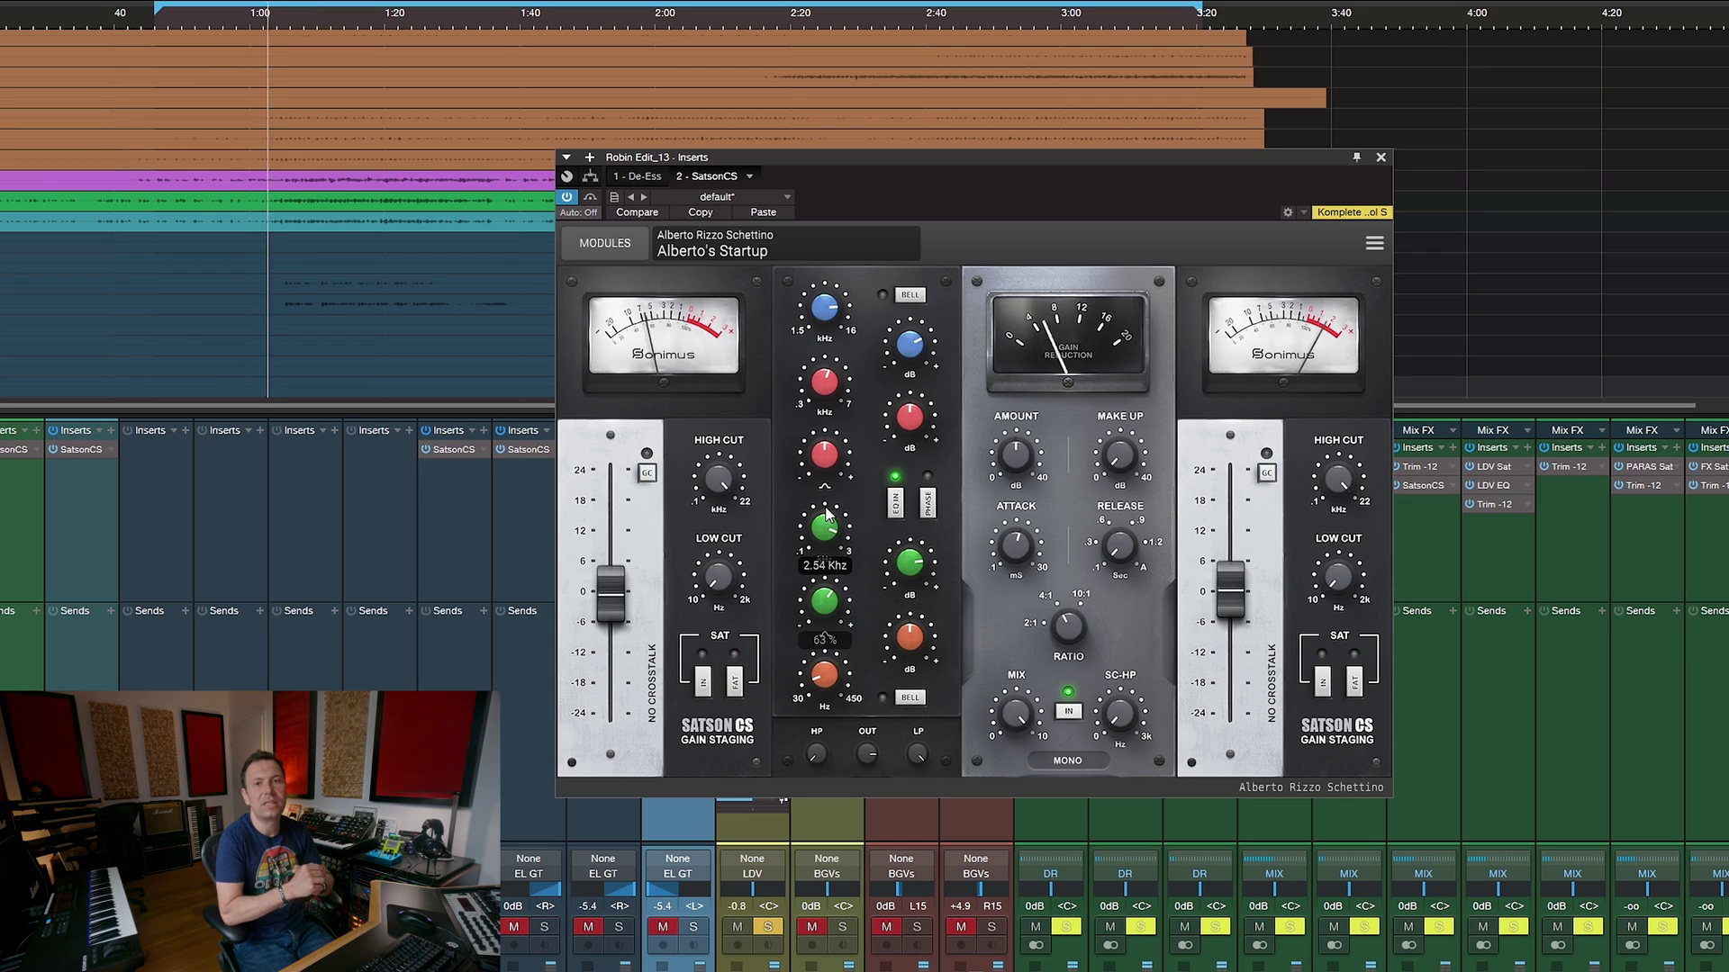
pyautogui.moveTo(827, 515); pyautogui.dragTo(831, 539)
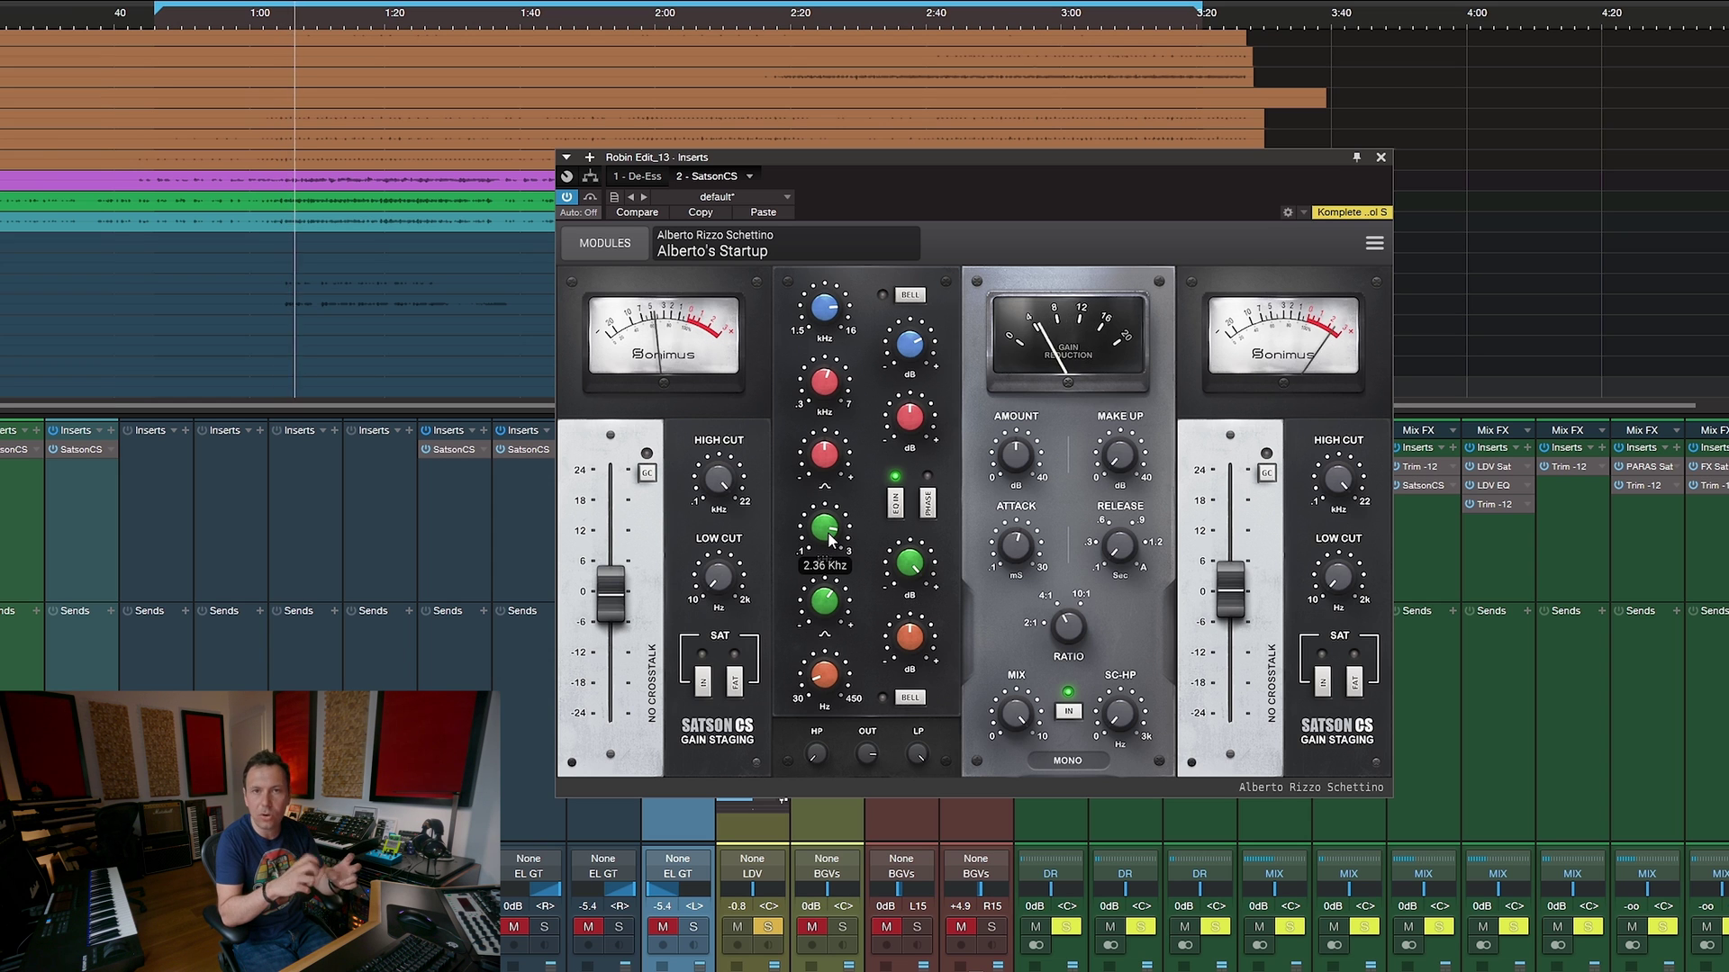
pyautogui.moveTo(904, 650)
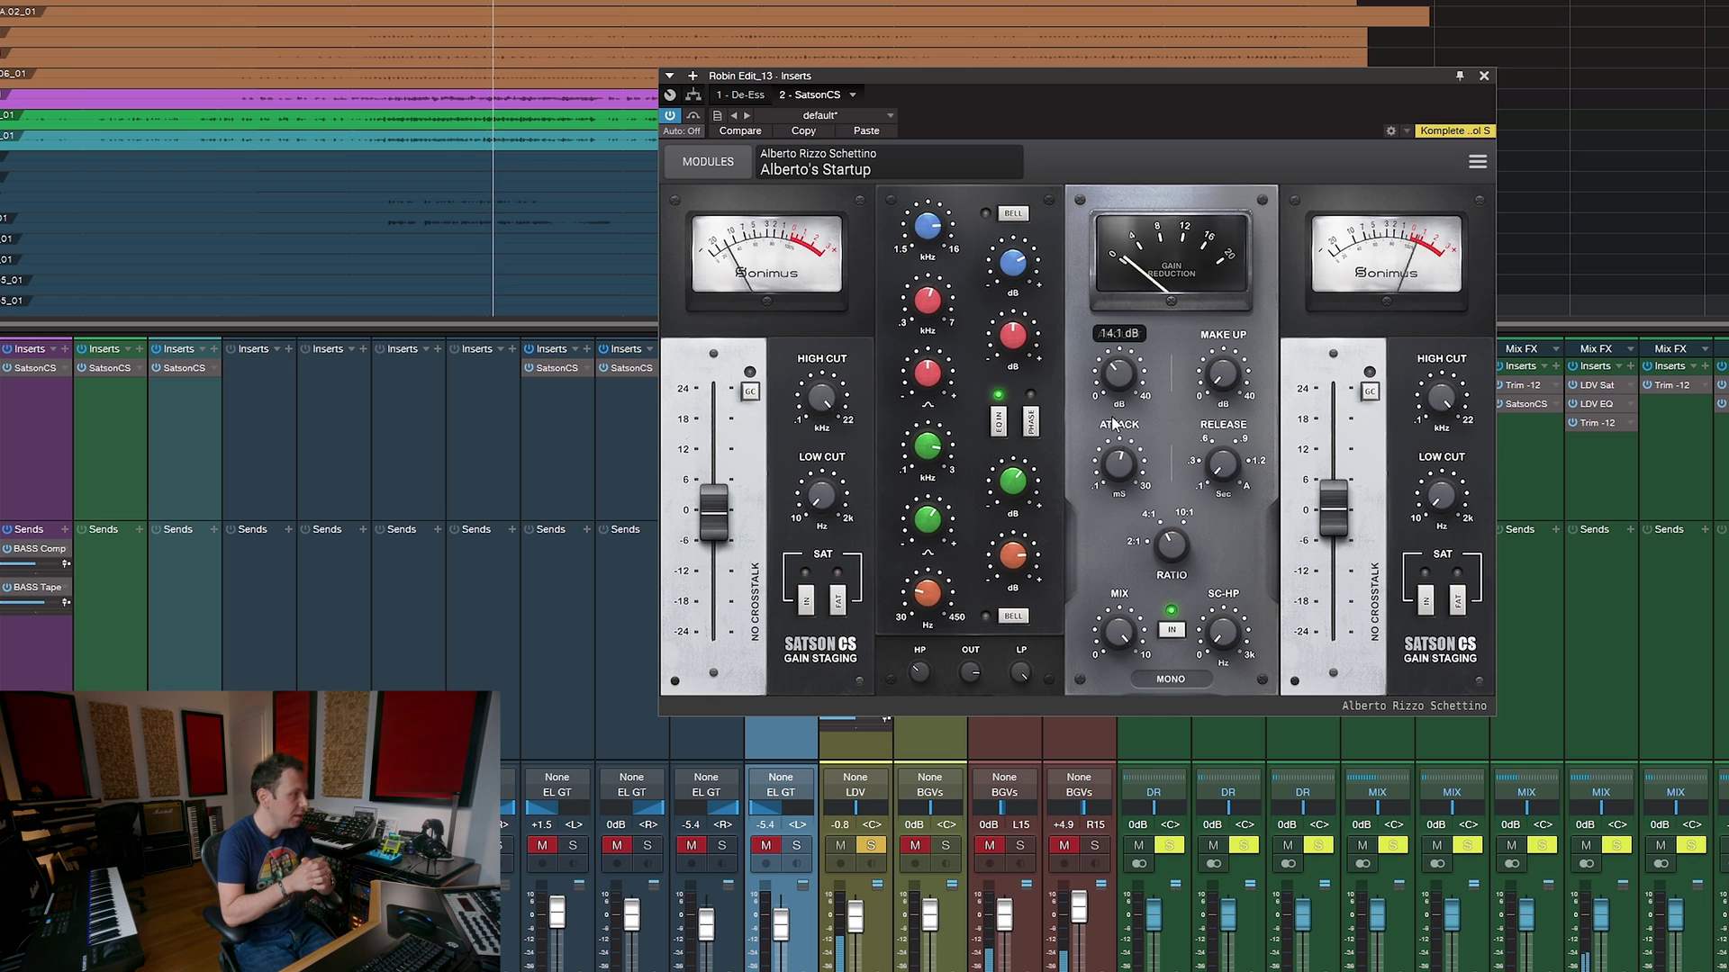
# Toggle the compressor section in and out during playback
pyautogui.moveTo(1209, 441)
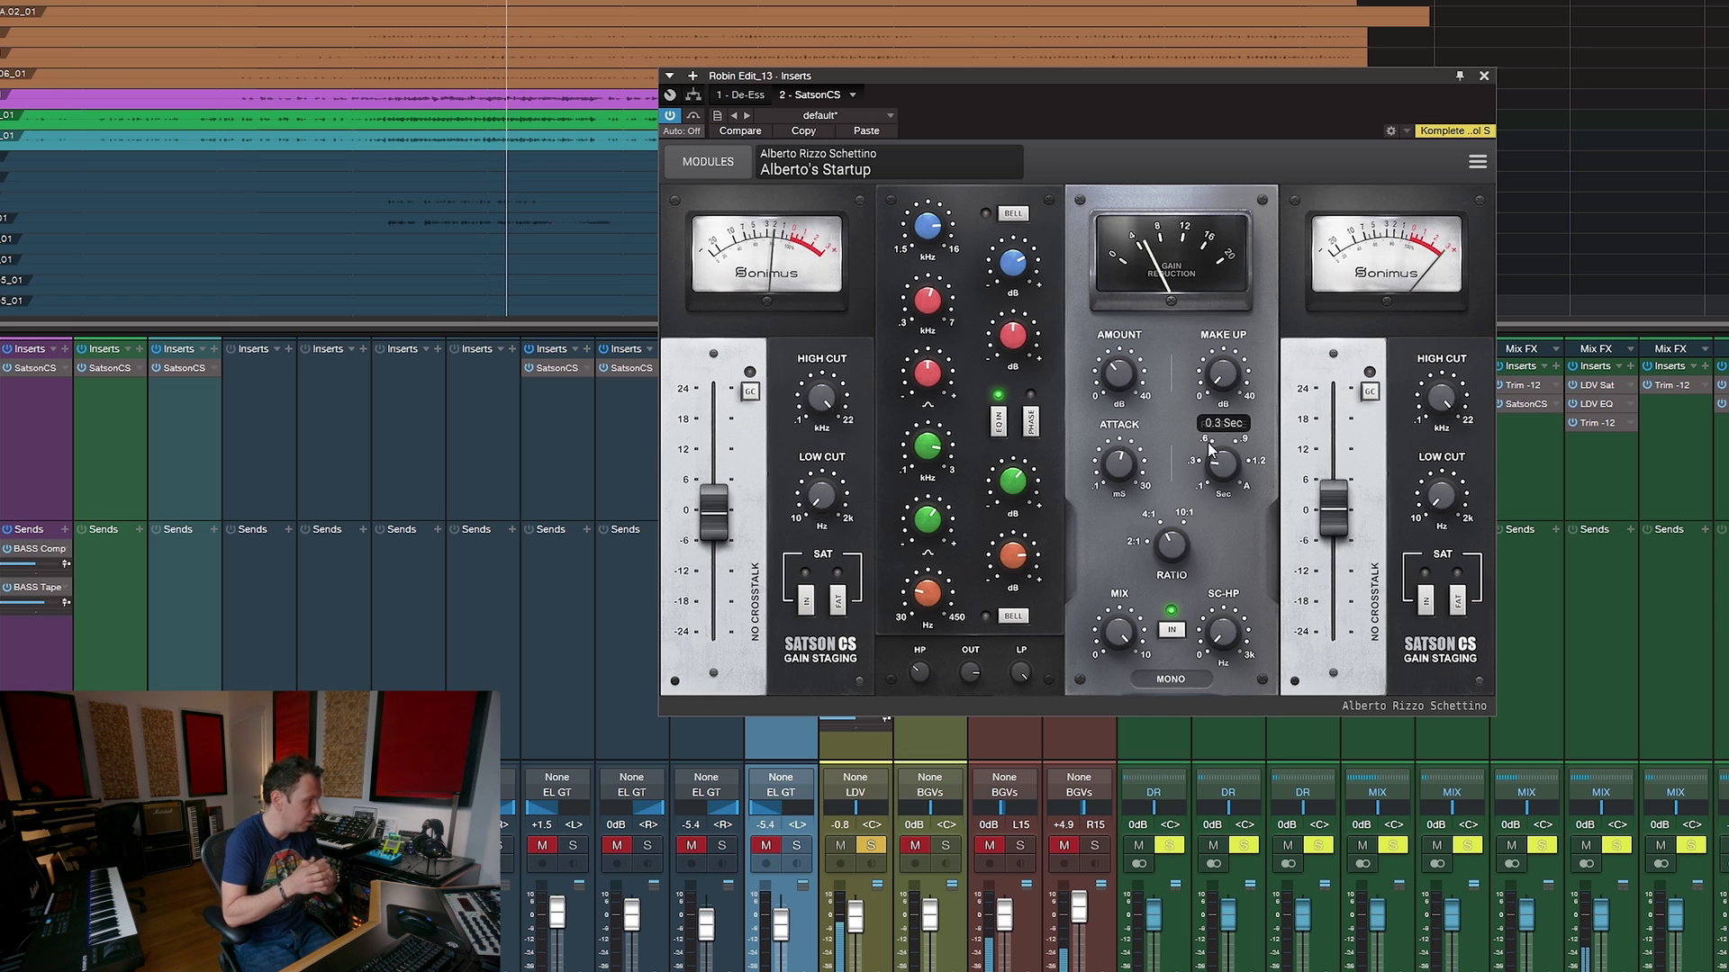
pyautogui.click(1172, 630)
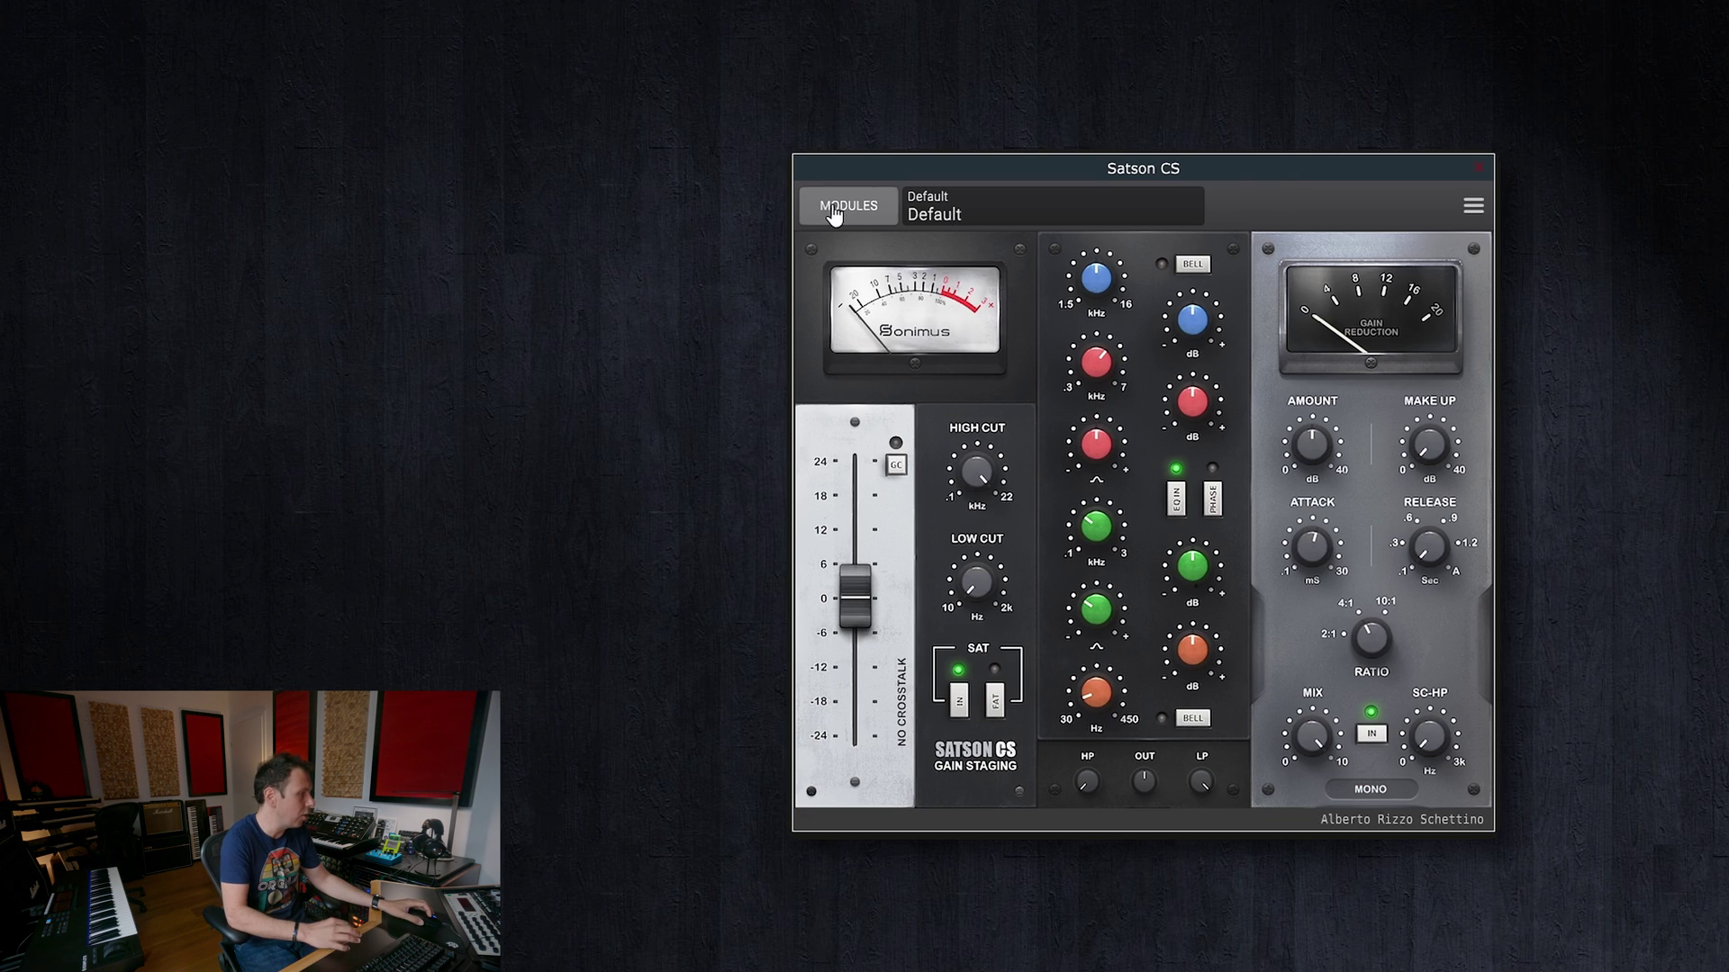
# View the list of modules available for the Satson CS channel strip
pyautogui.click(846, 209)
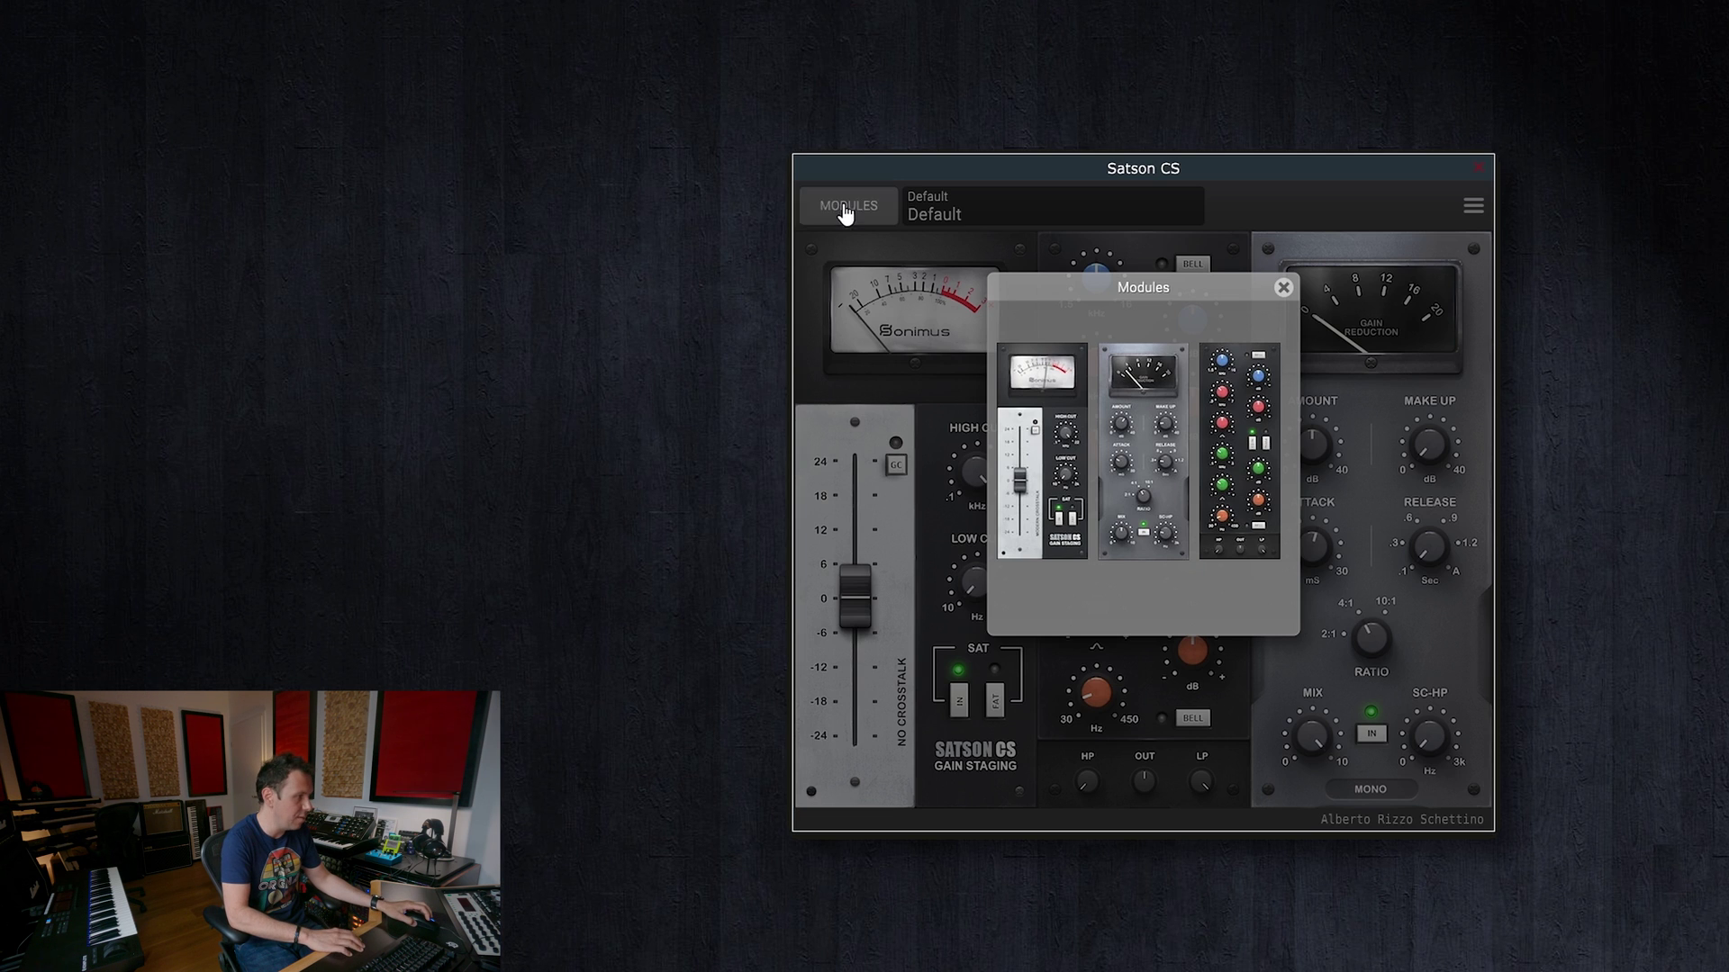
pyautogui.click(1283, 288)
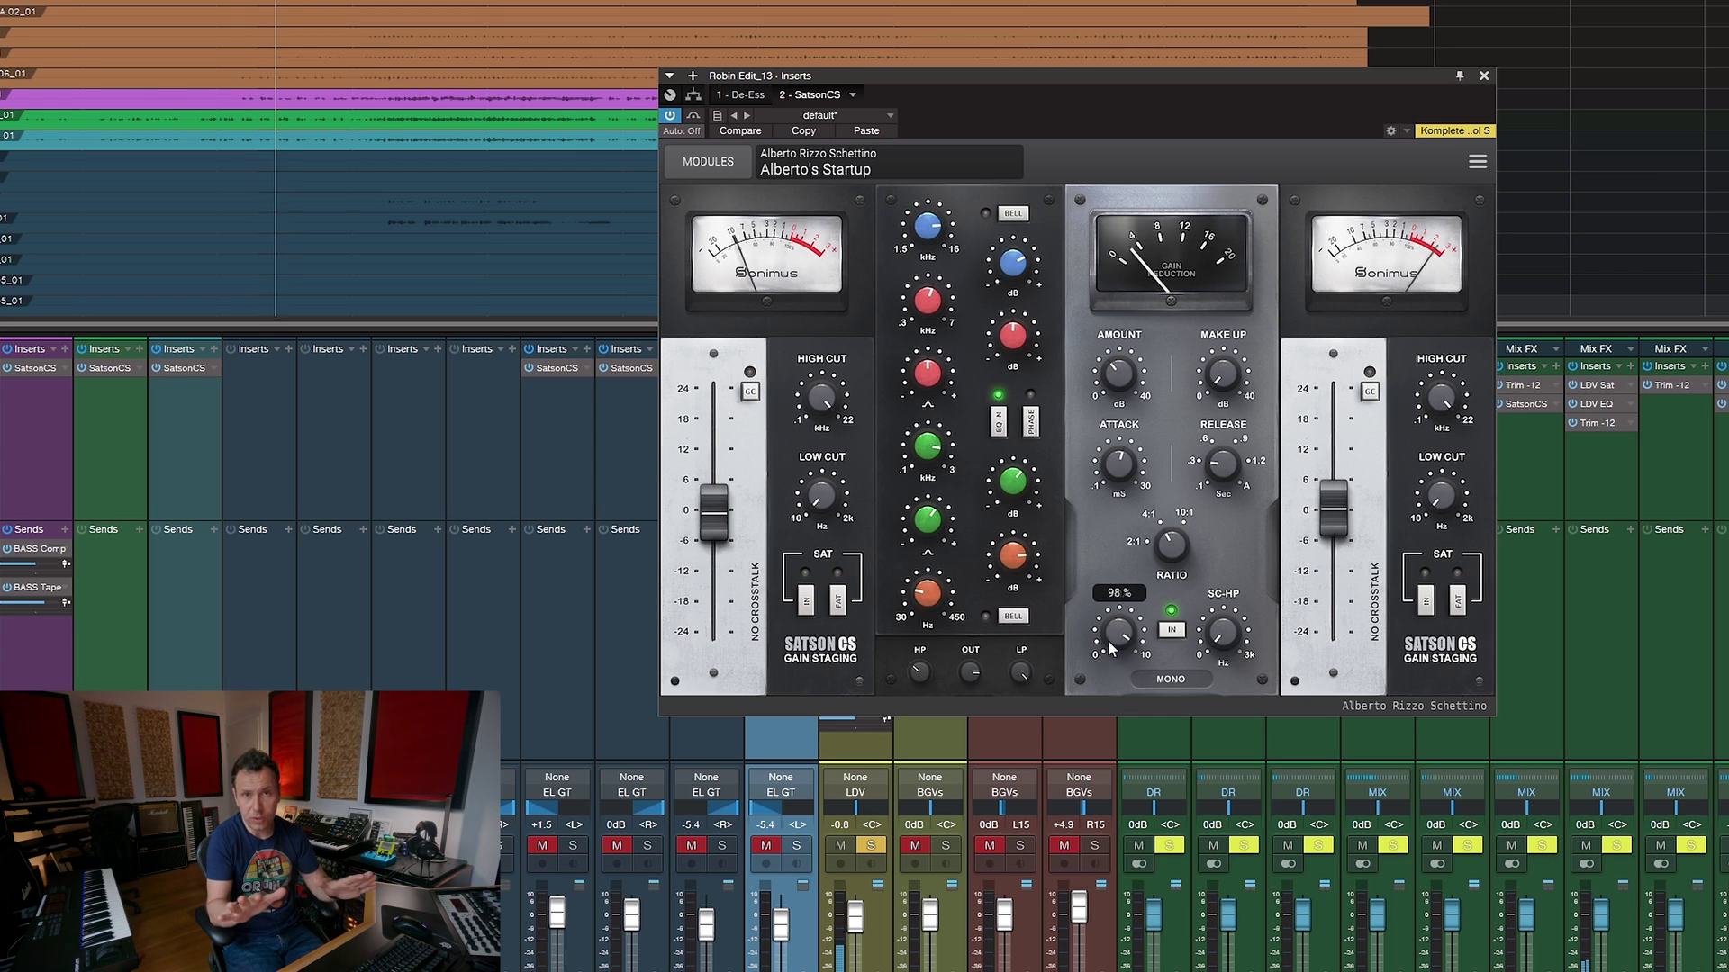
# Lower the compressor's mix amount
pyautogui.moveTo(1110, 645); pyautogui.dragTo(1119, 776)
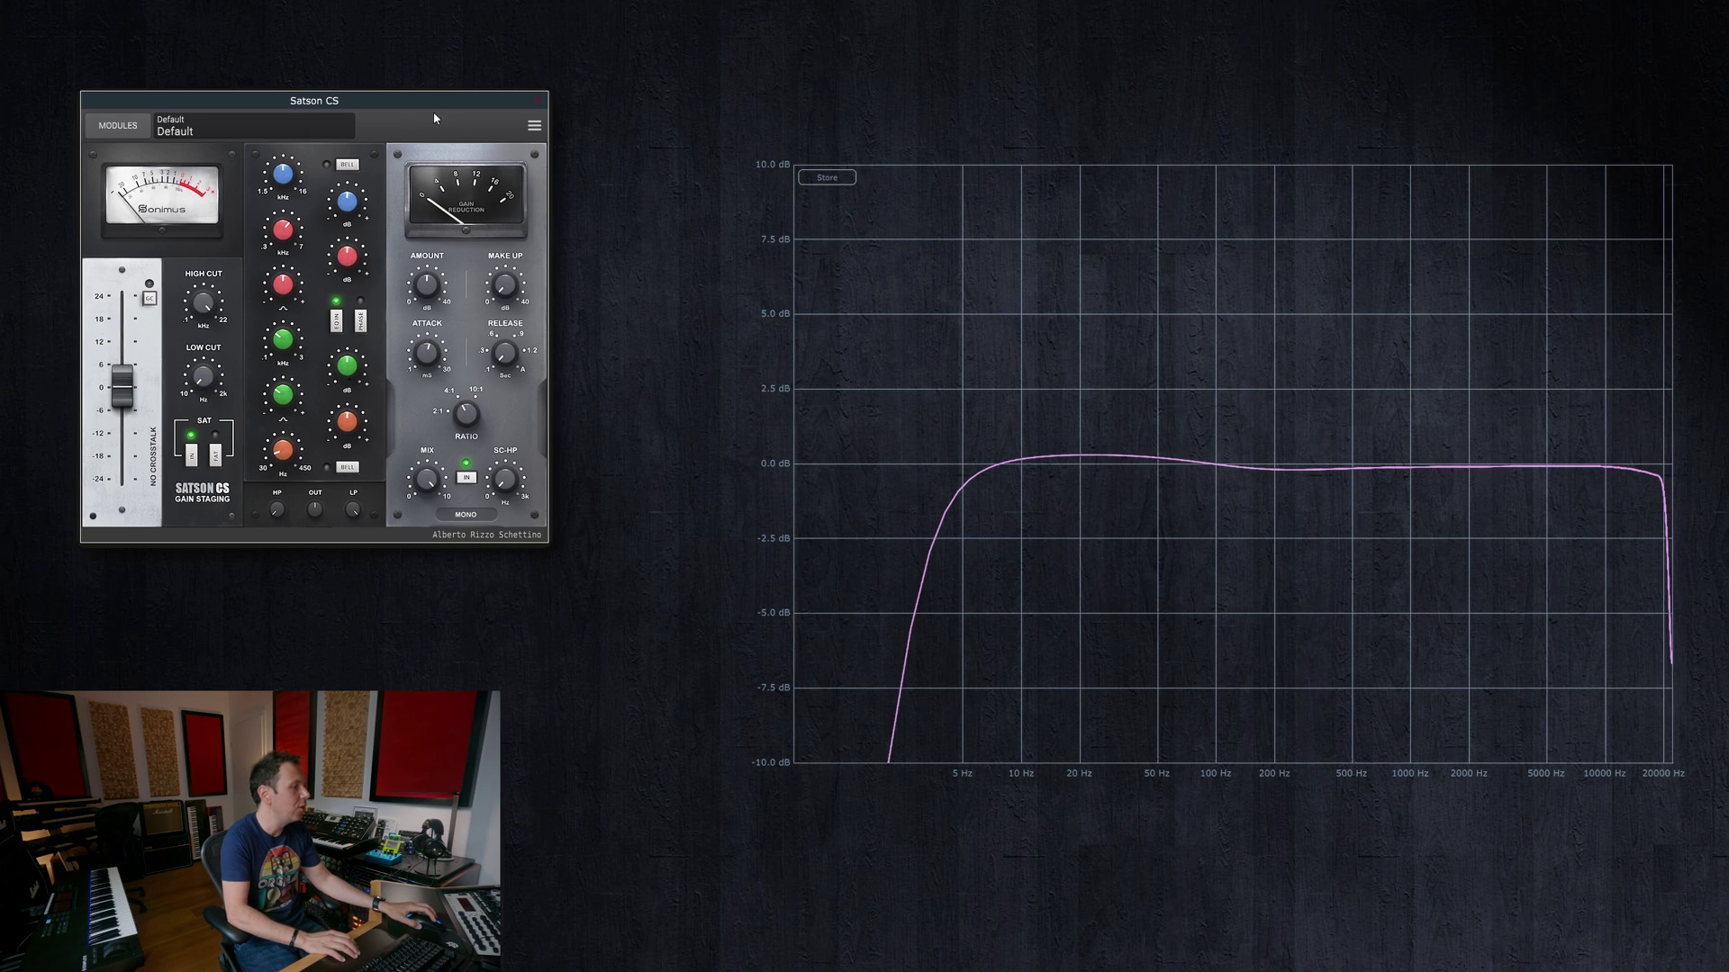
# Review the available modules, the preset list and the Satson CS options such as GUI scale and oversampling
pyautogui.click(115, 127)
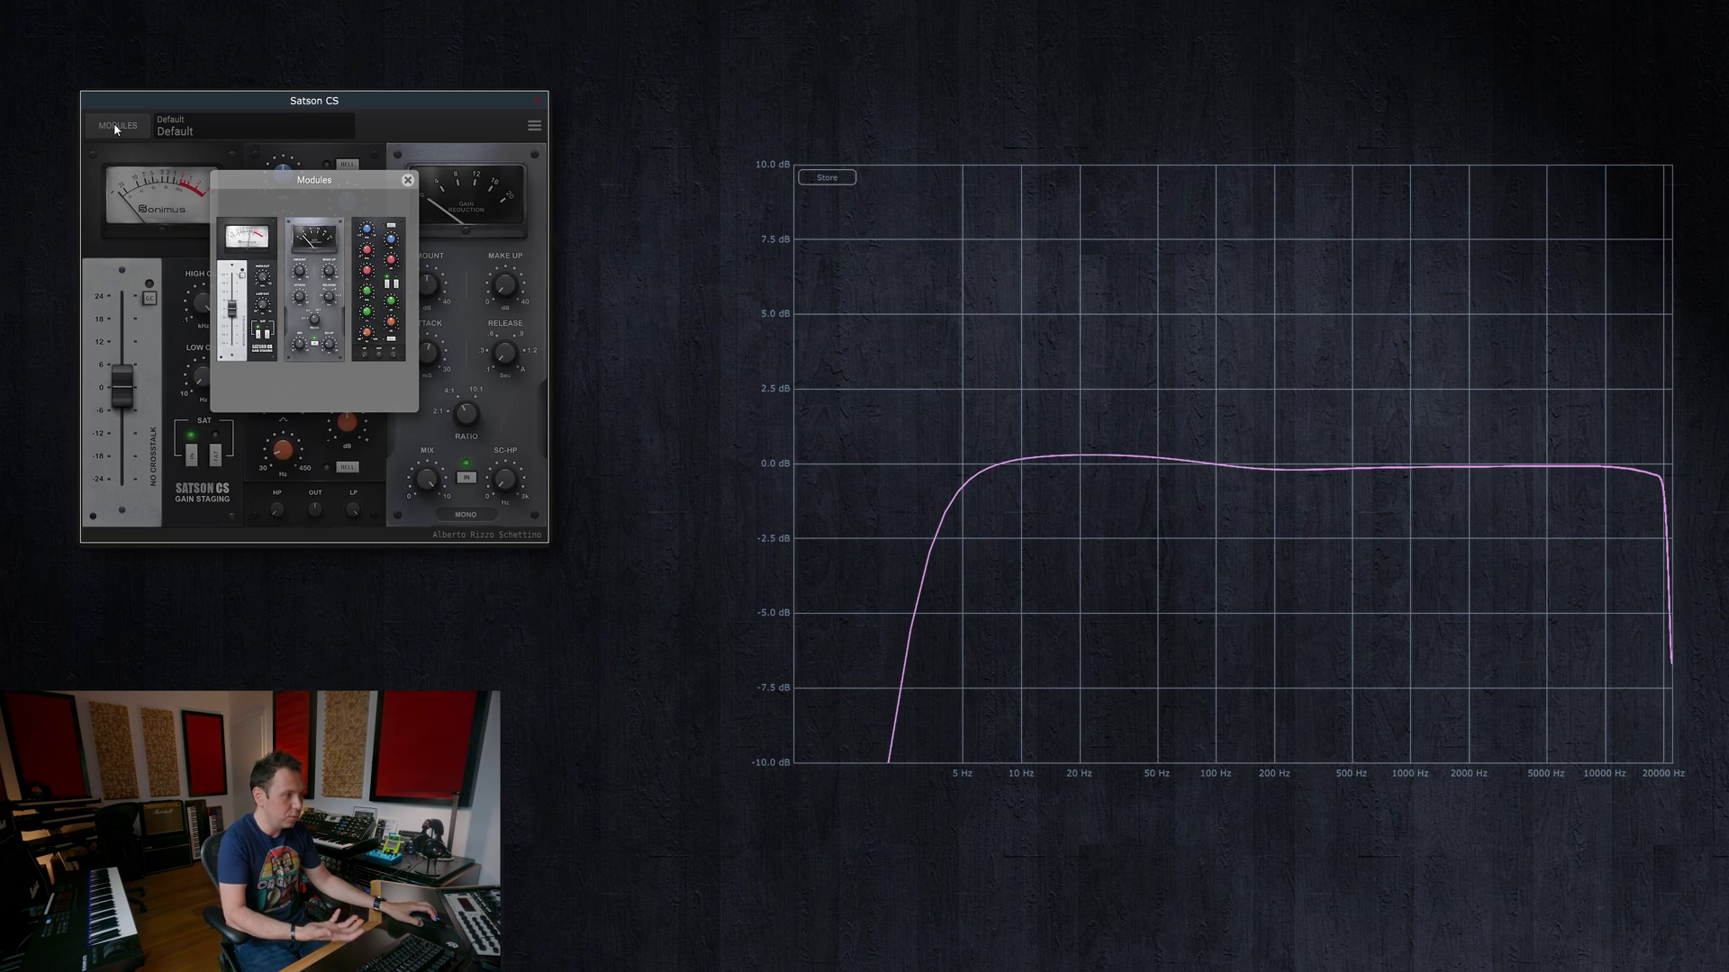
pyautogui.click(408, 180)
pyautogui.click(244, 131)
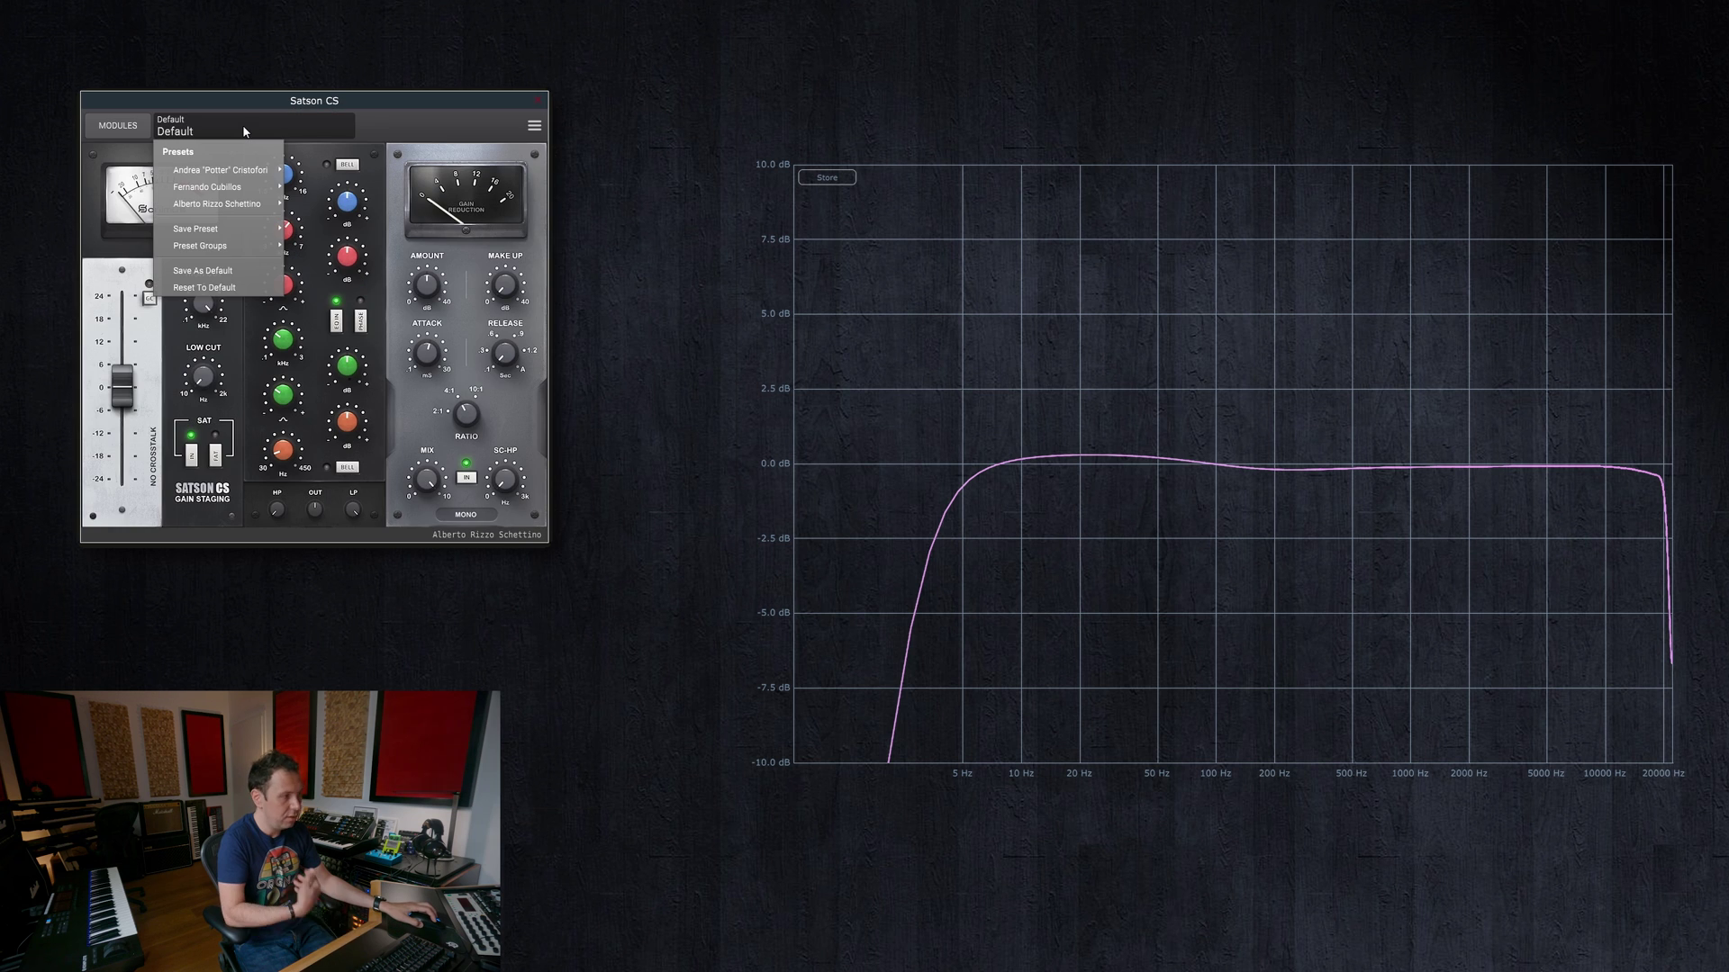
pyautogui.click(384, 129)
pyautogui.click(533, 126)
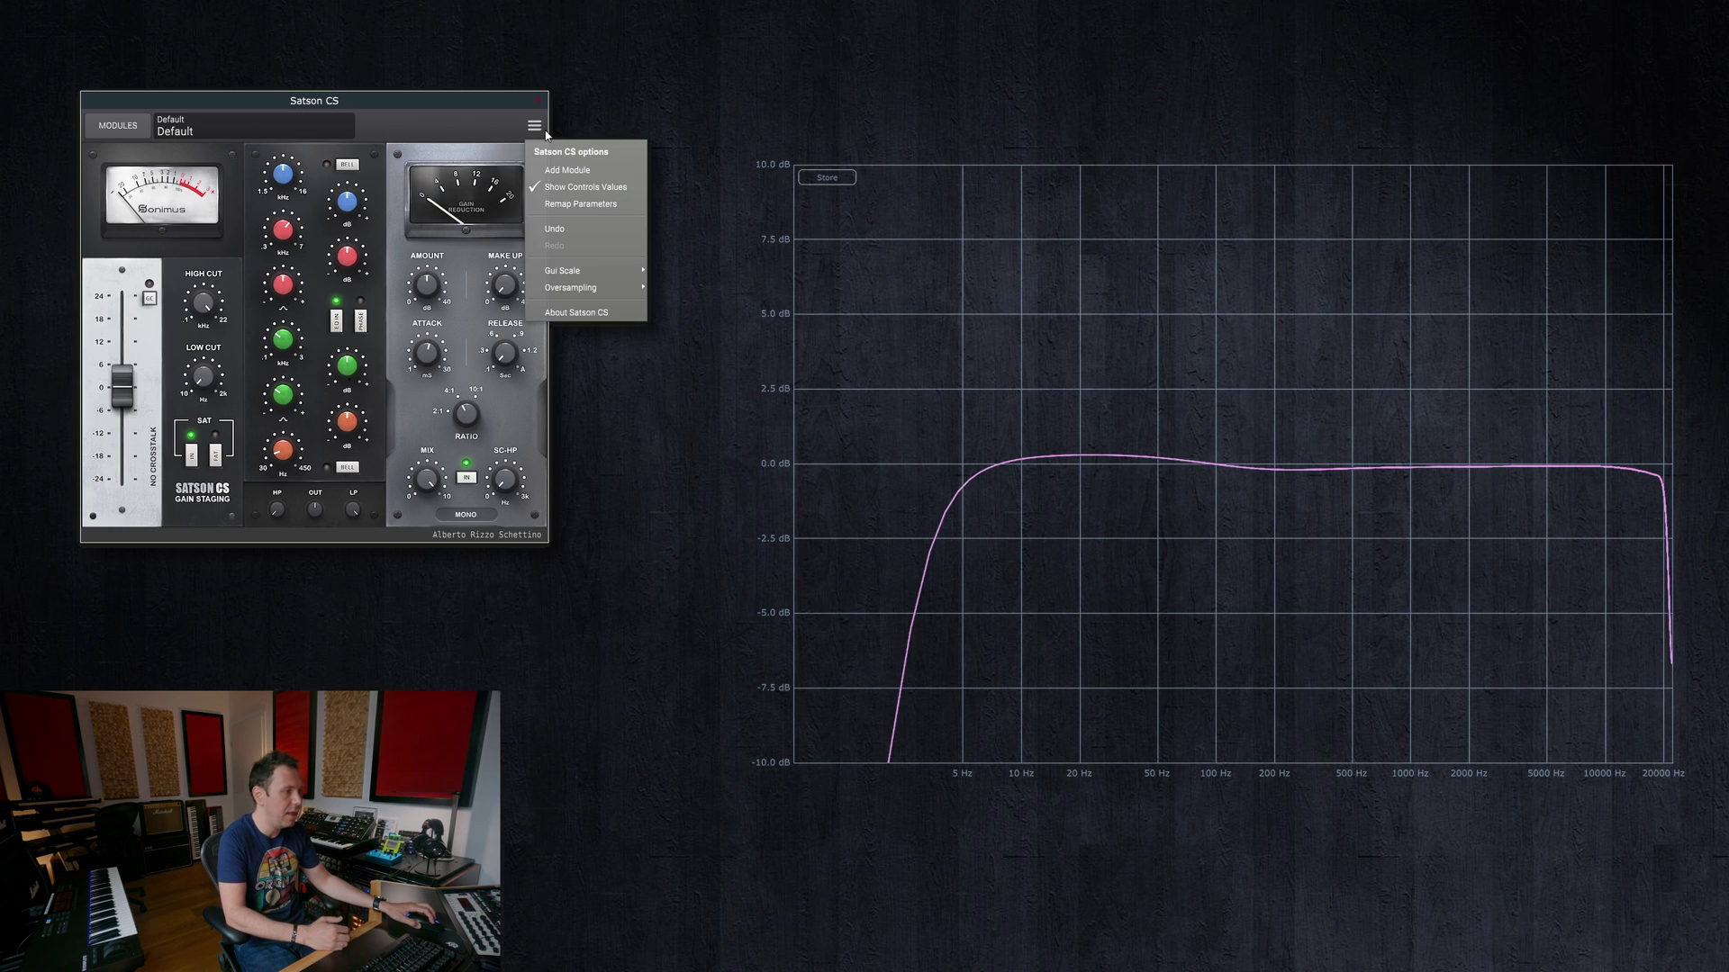
pyautogui.moveTo(569, 274)
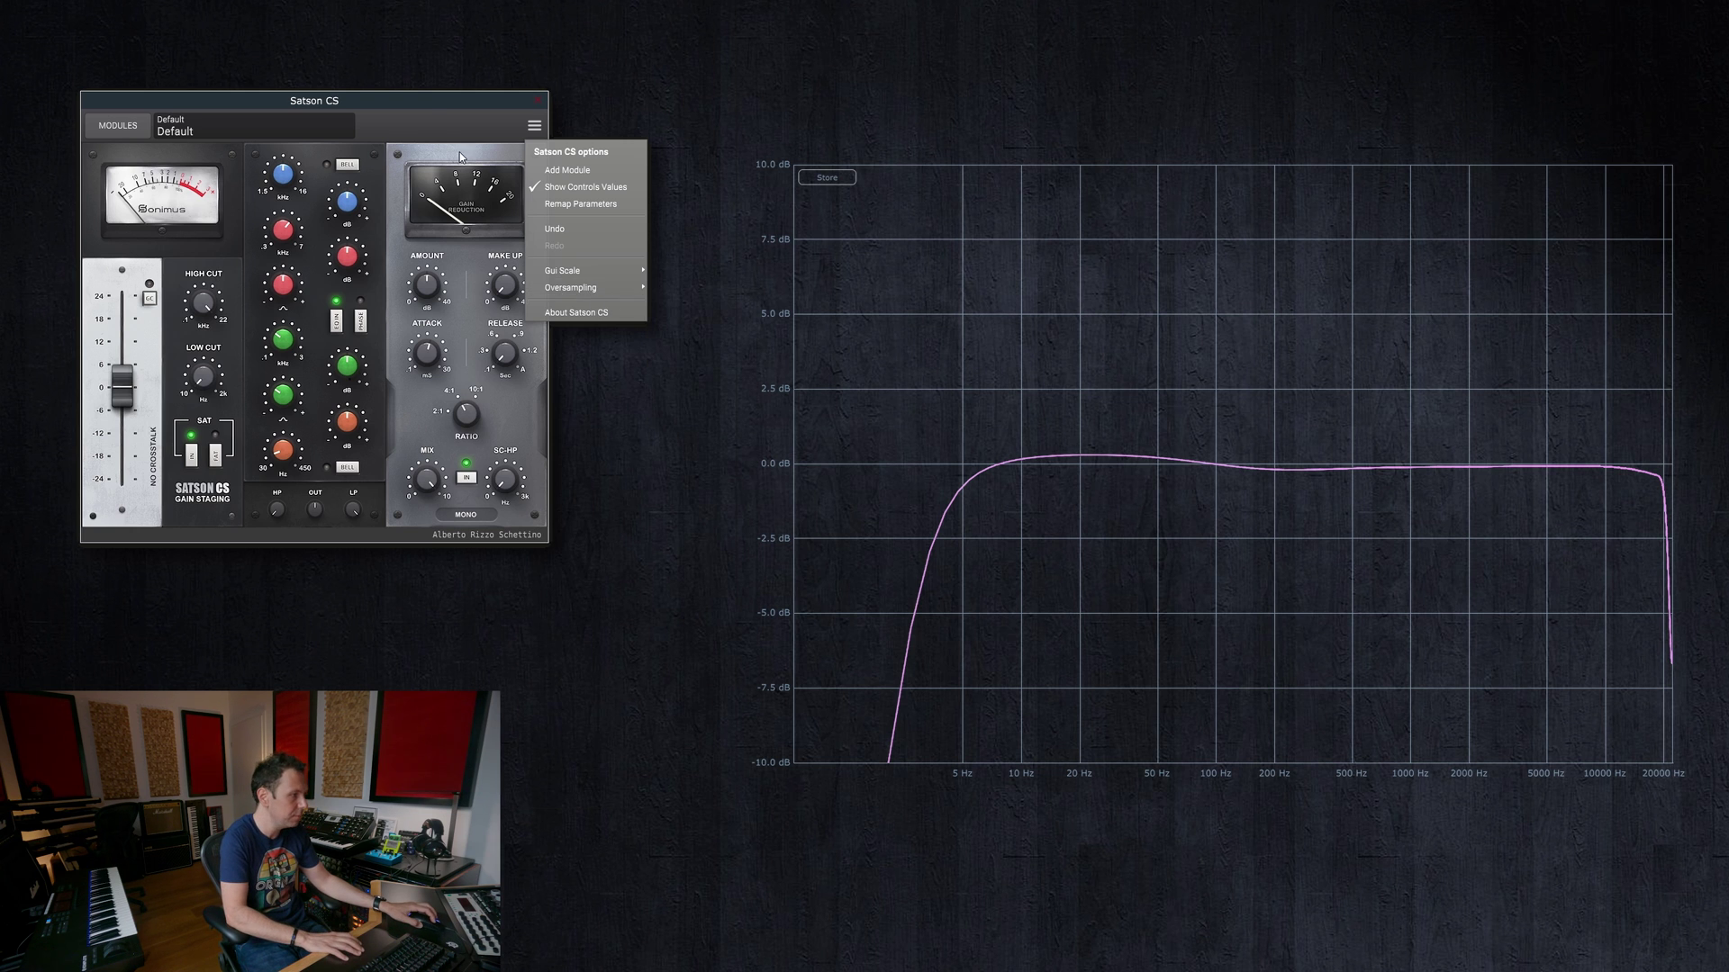
pyautogui.click(413, 135)
# Remove the EQ, compressor and gain modules from the channel strip
pyautogui.rightClick(306, 155)
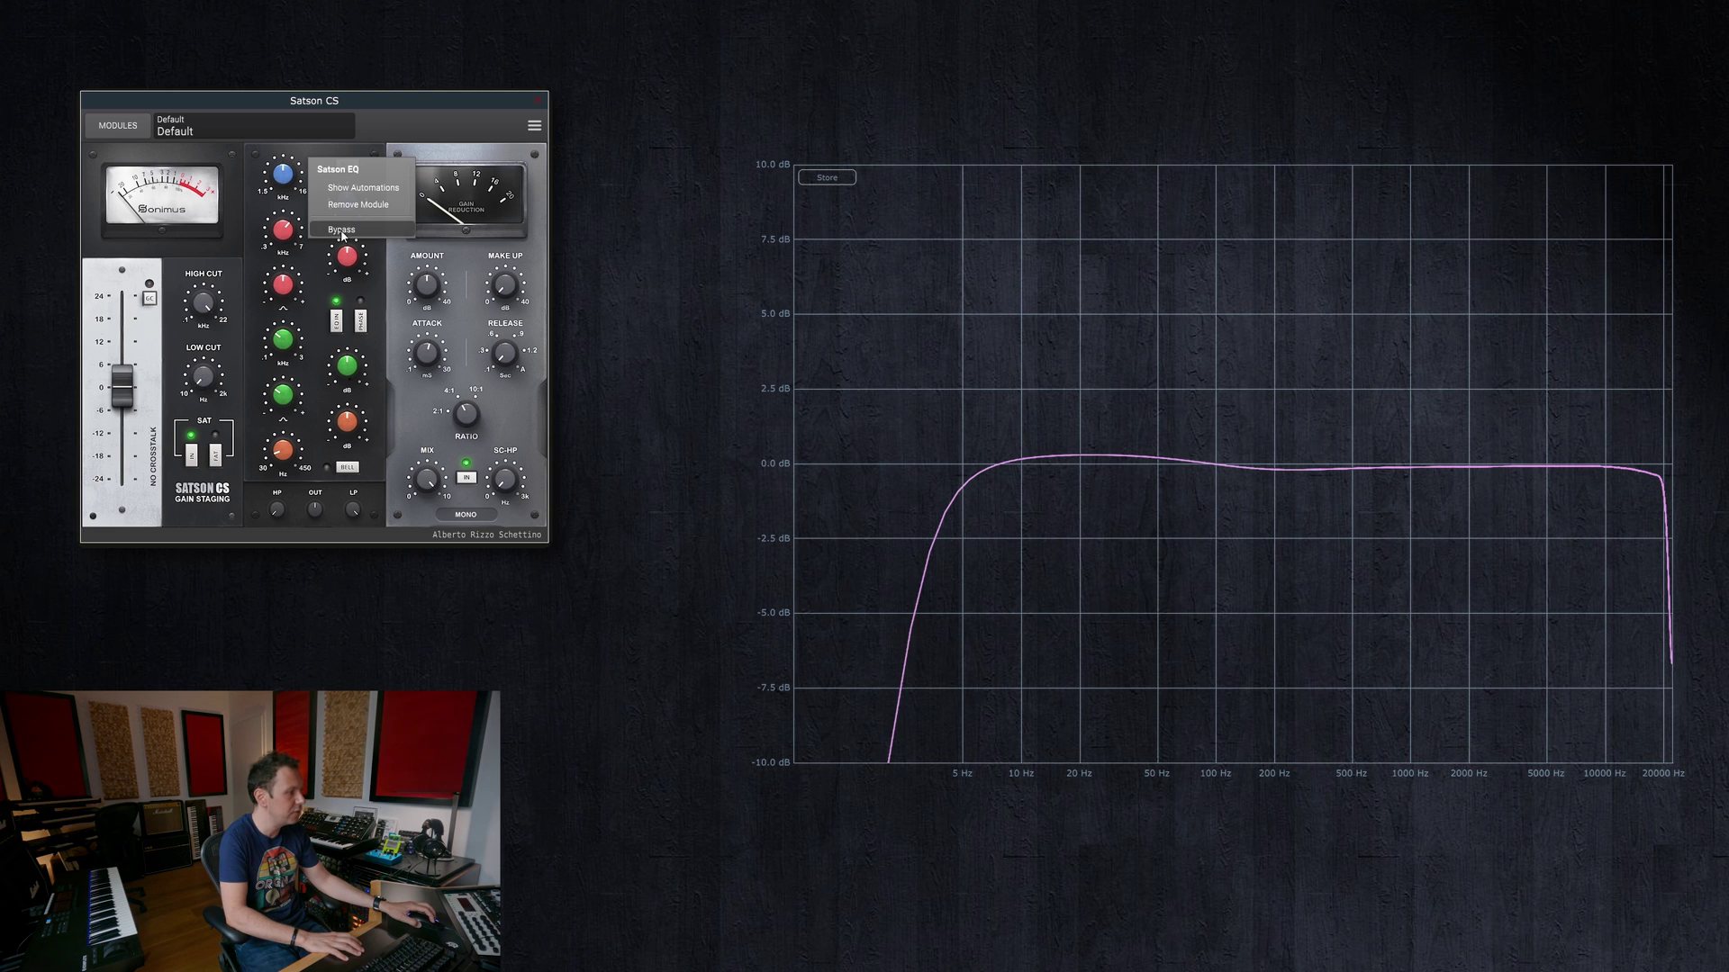
pyautogui.click(343, 211)
pyautogui.click(277, 288)
pyautogui.rightClick(299, 153)
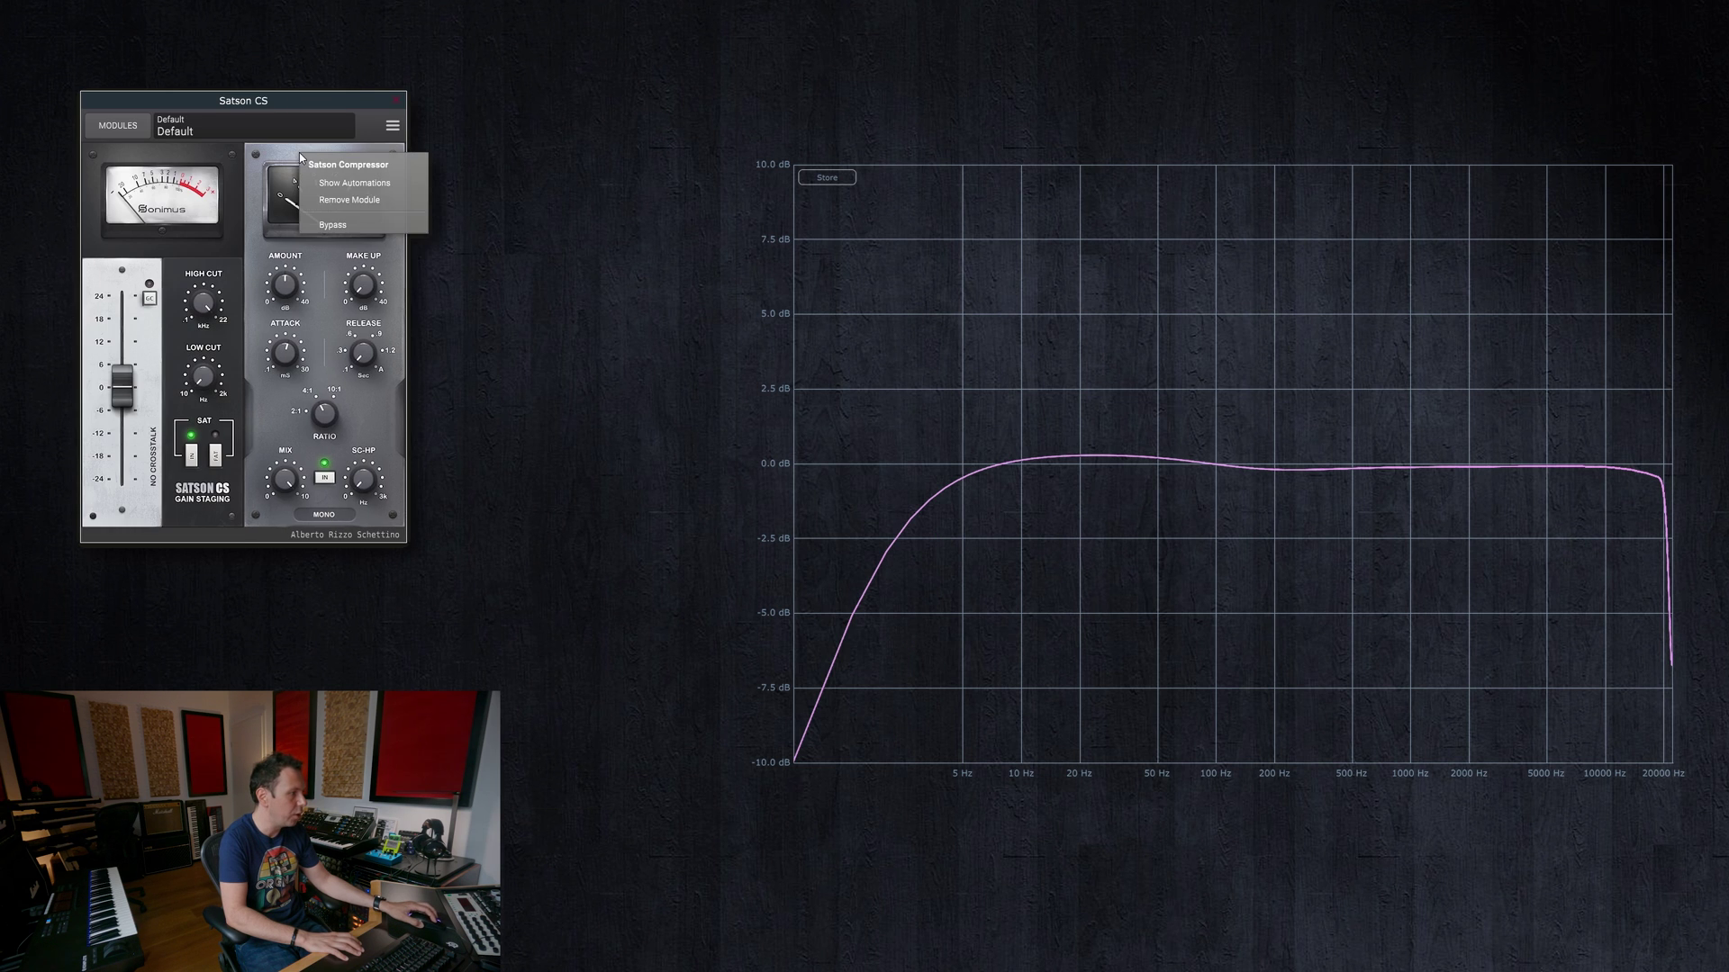
pyautogui.click(336, 209)
pyautogui.click(202, 281)
pyautogui.rightClick(191, 158)
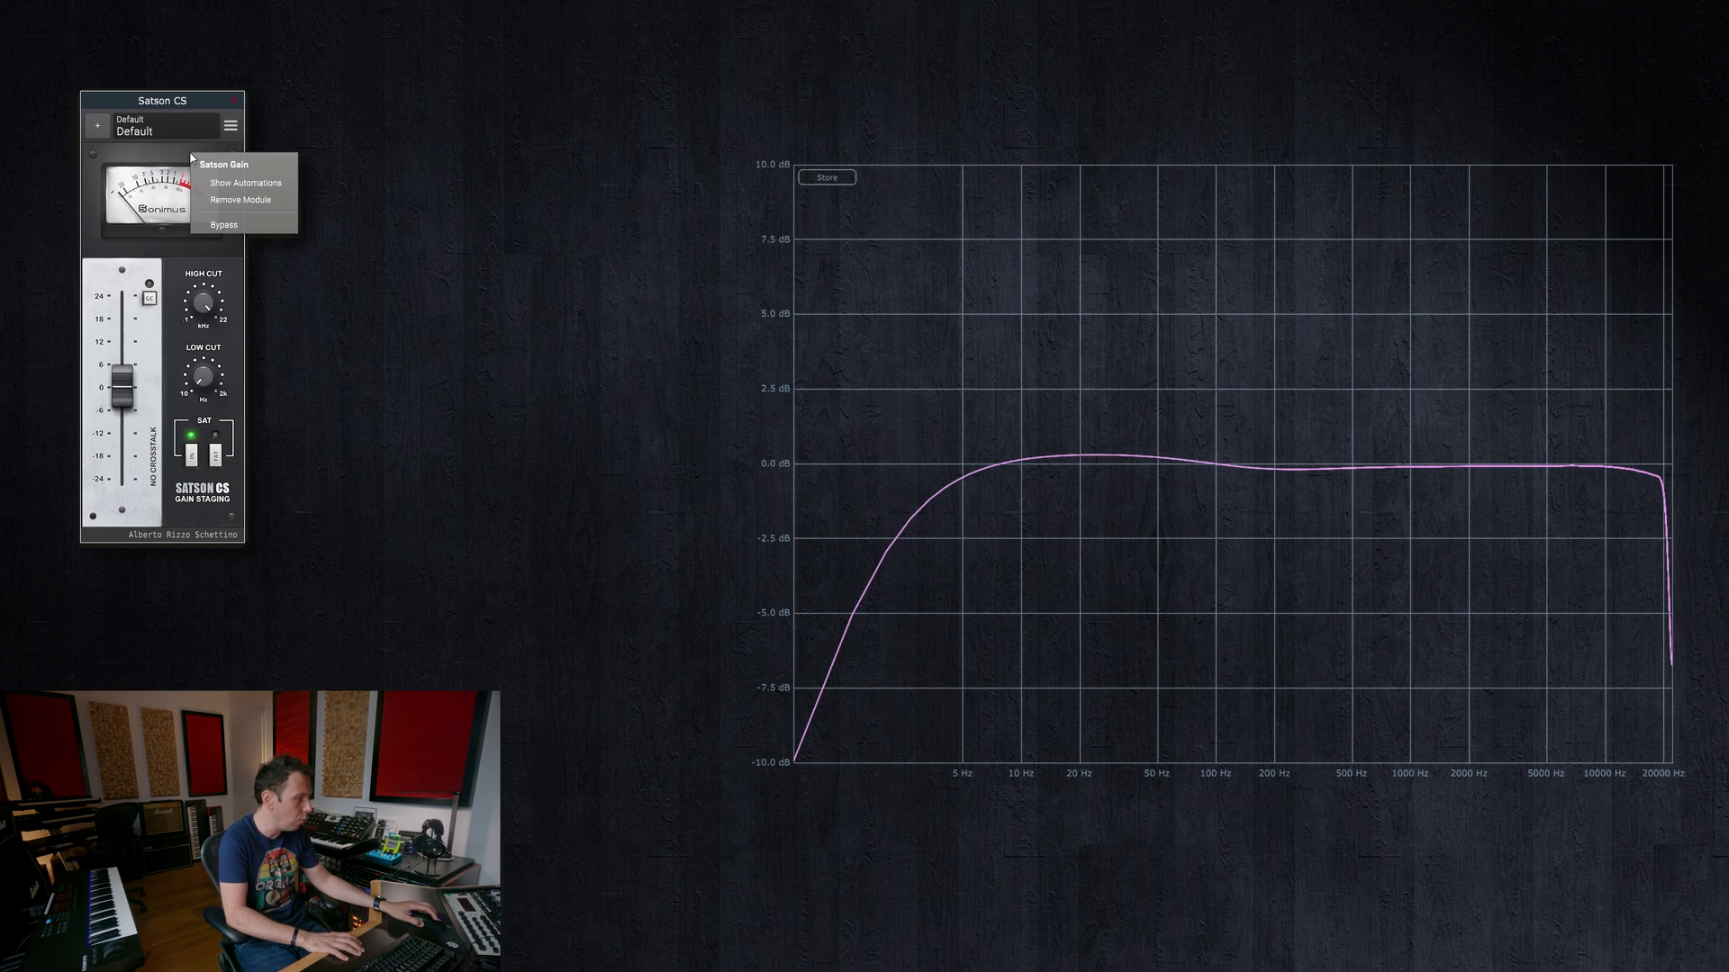
pyautogui.click(219, 200)
pyautogui.click(126, 279)
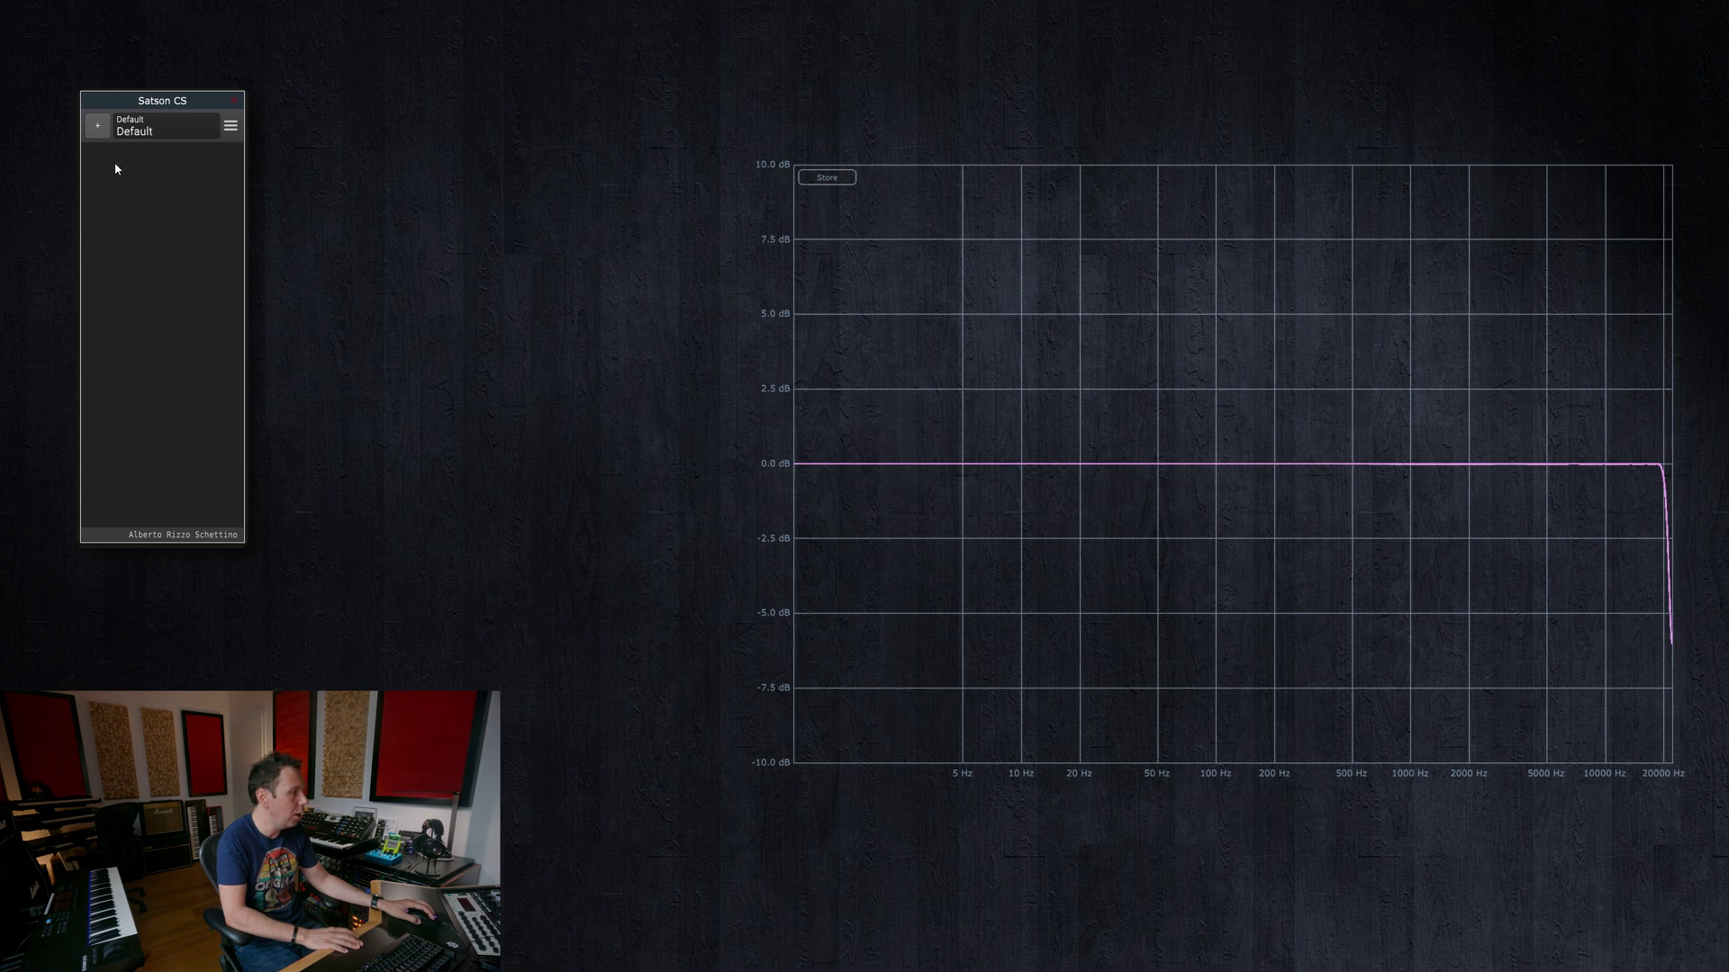
# Add the gain module to the empty strip and compare its frequency response with saturation in and out
pyautogui.click(105, 134)
pyautogui.click(138, 267)
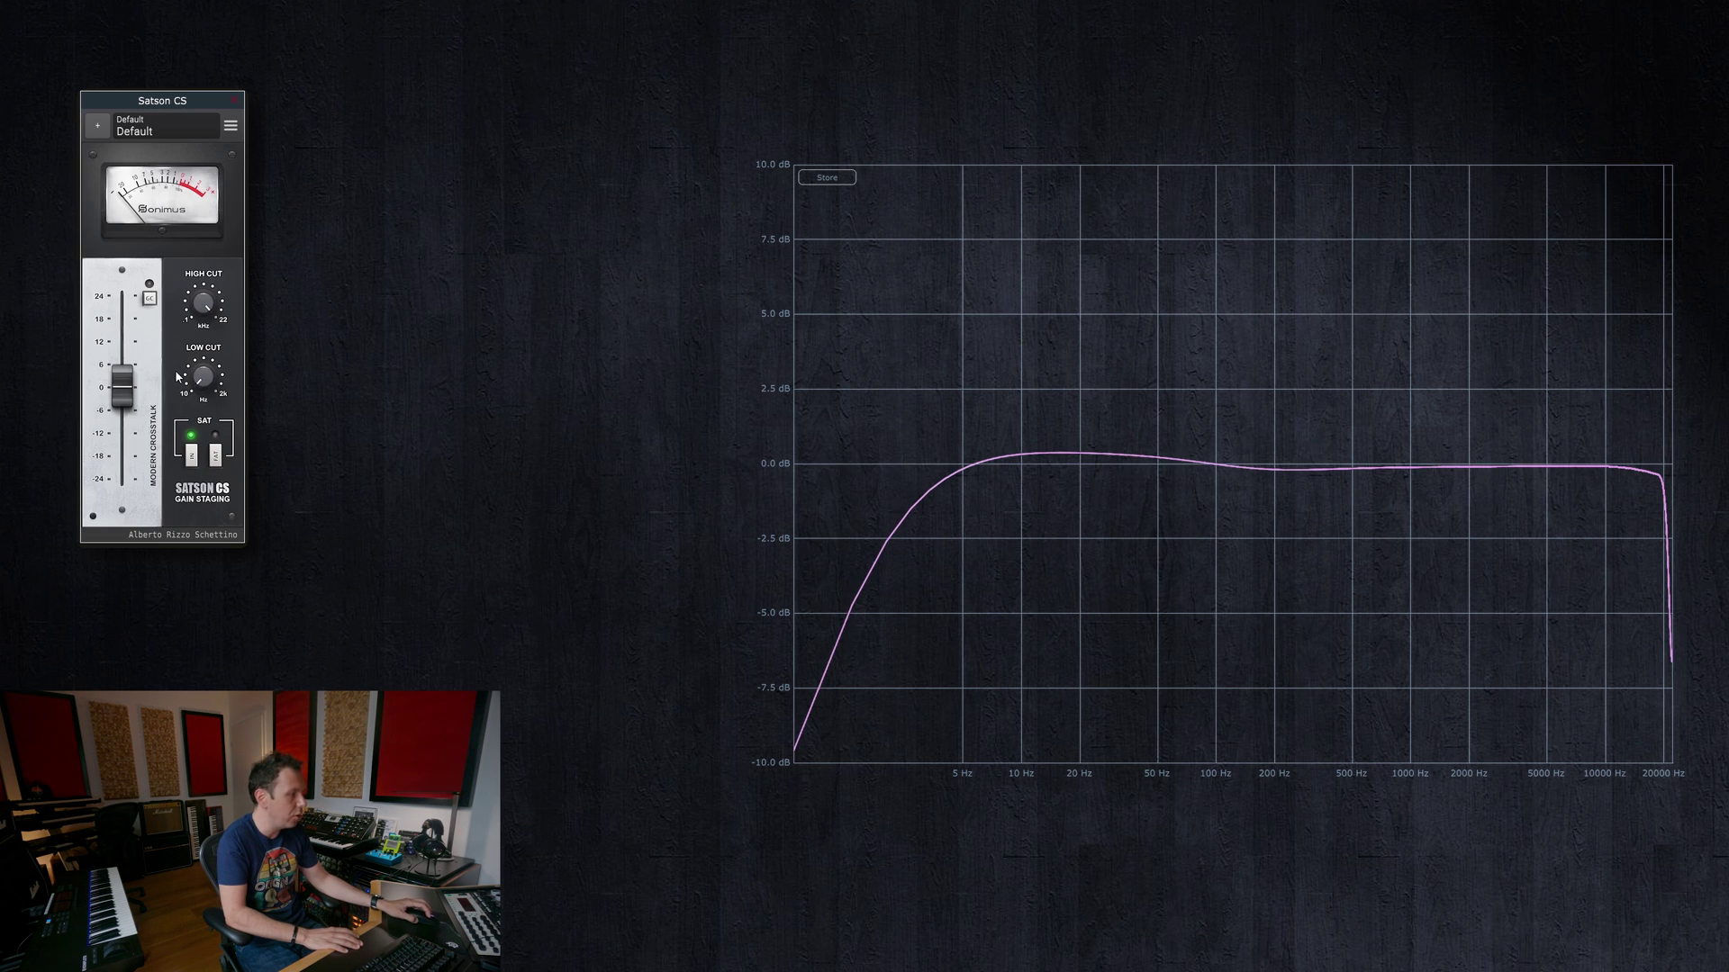
pyautogui.click(192, 456)
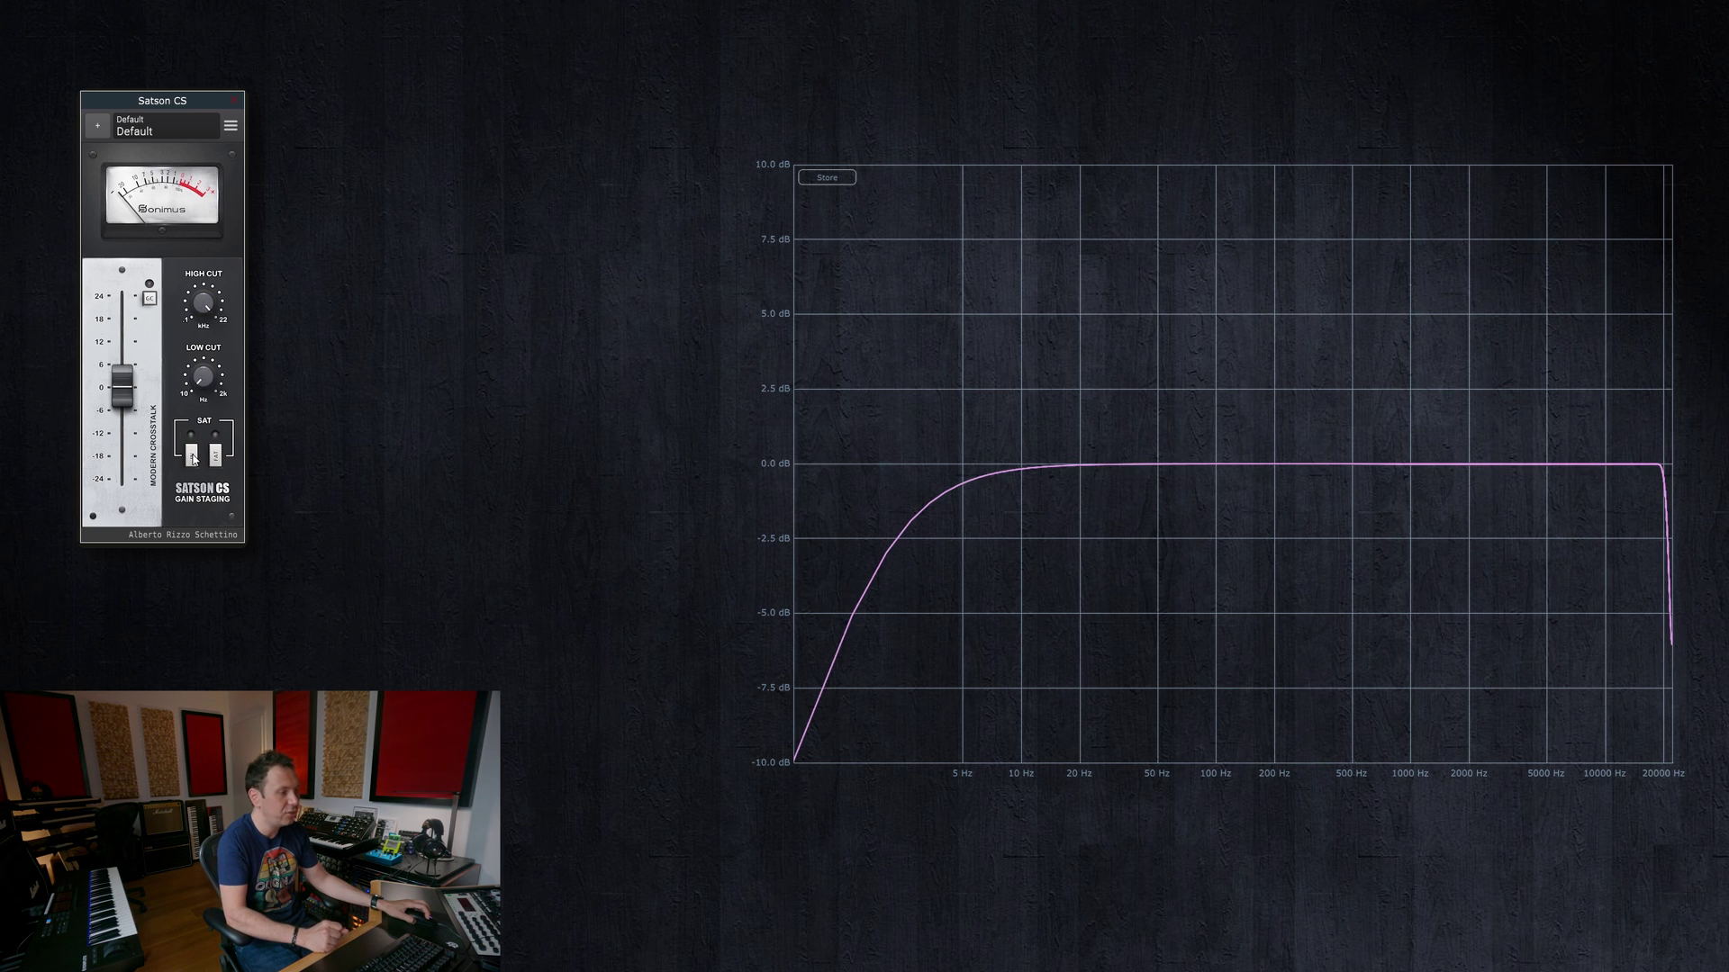
pyautogui.click(192, 457)
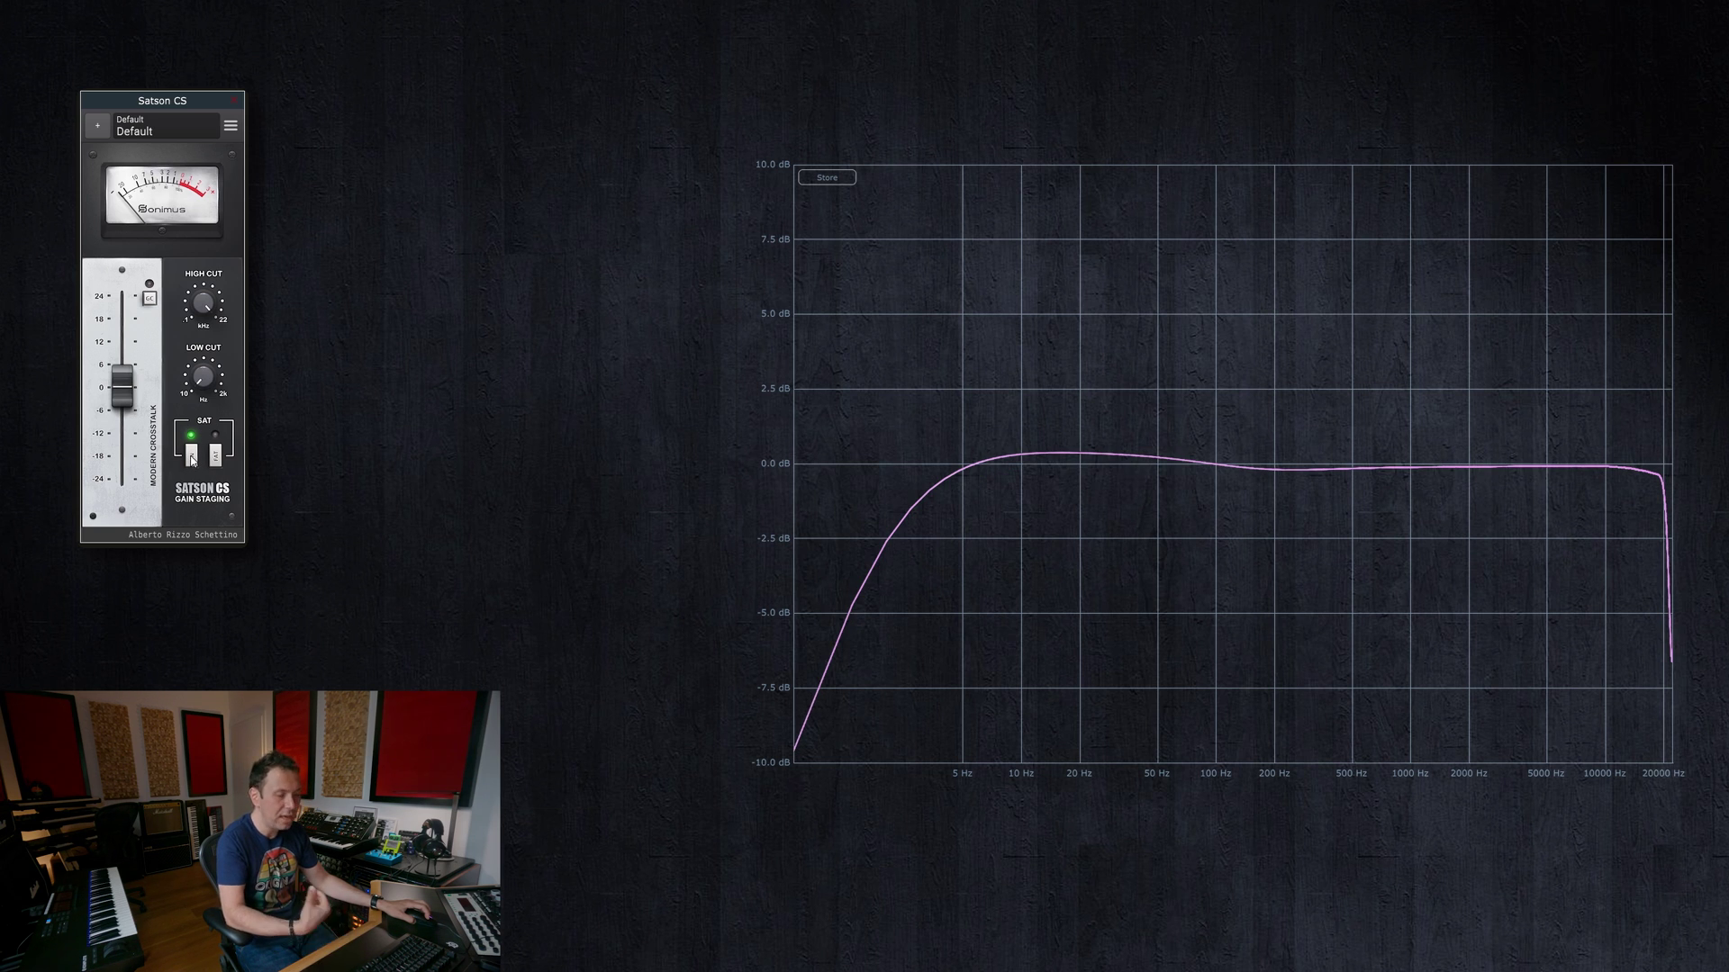
pyautogui.click(192, 457)
pyautogui.click(192, 456)
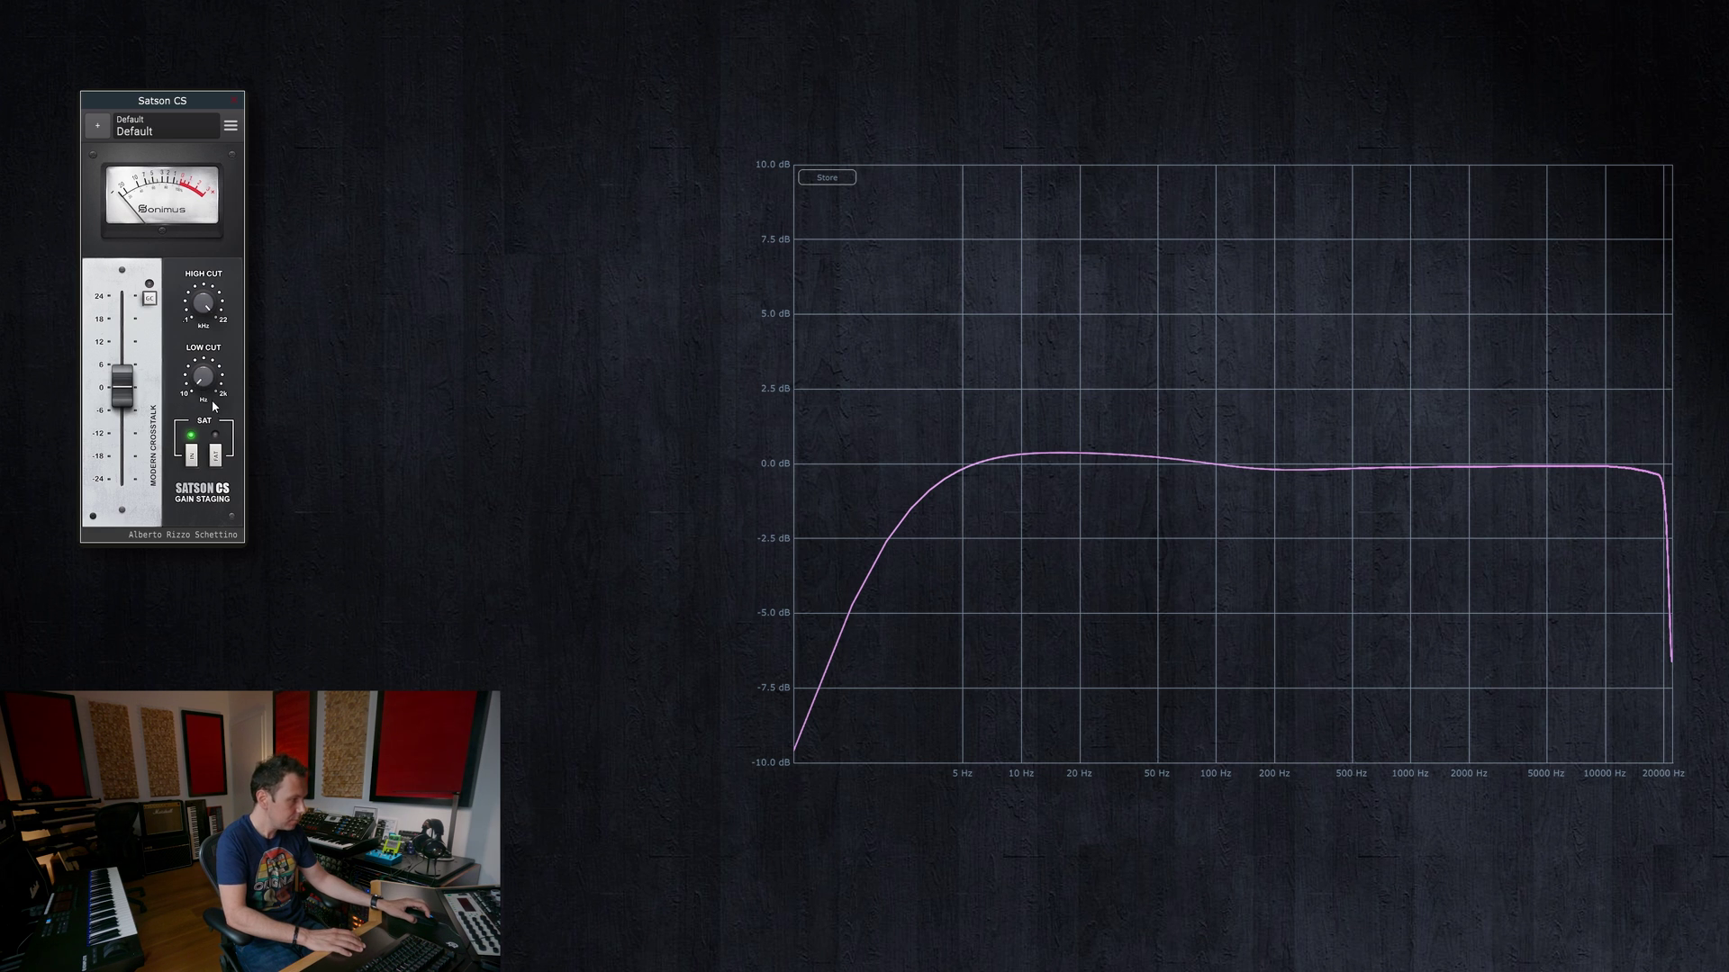
# Try the gain module's low cut and FAT saturation against the response curve, restoring both to off
pyautogui.moveTo(203, 380); pyautogui.dragTo(201, 178)
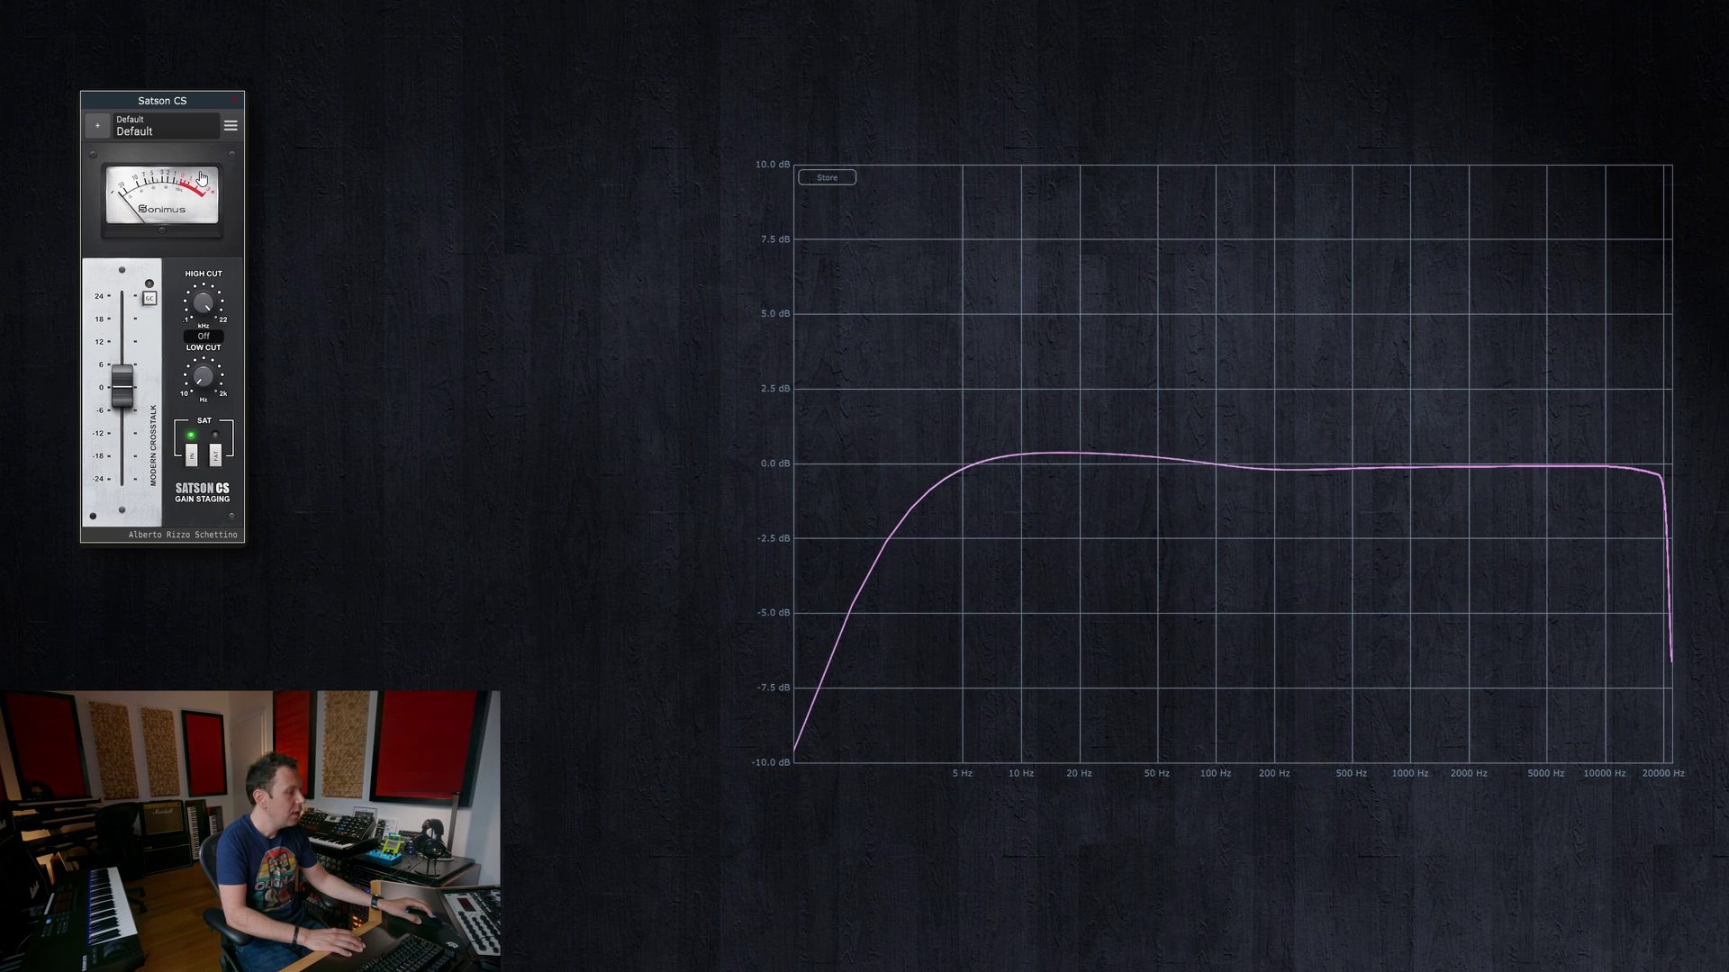
pyautogui.click(217, 458)
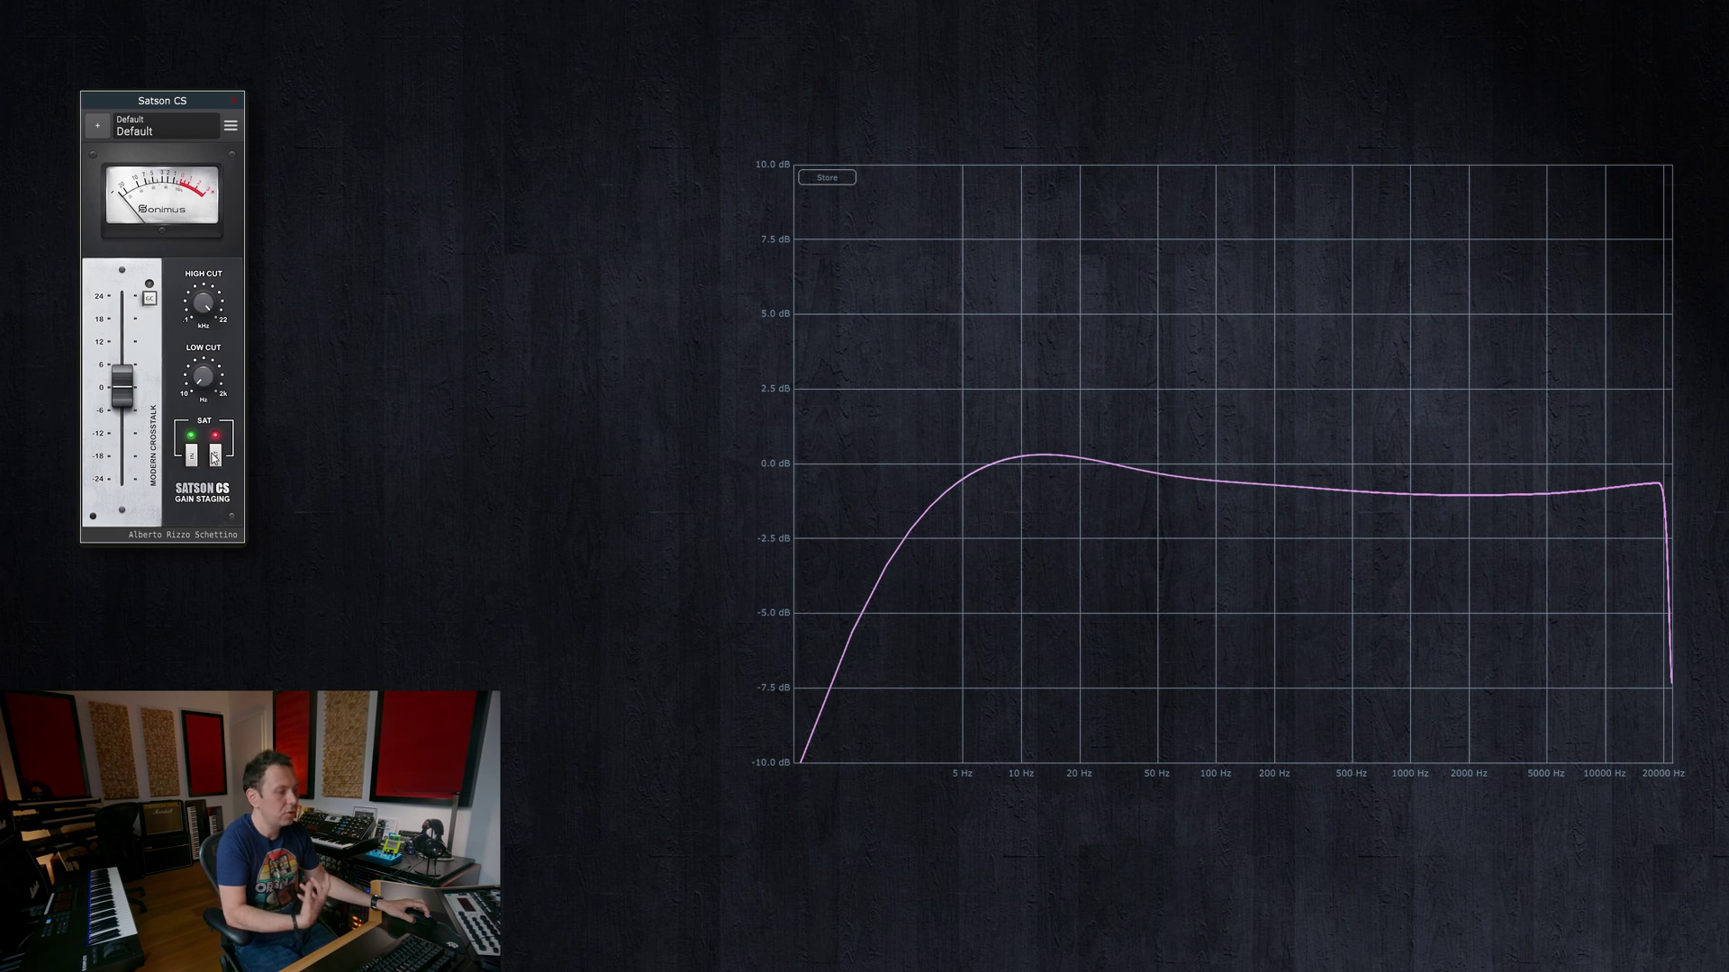
pyautogui.click(217, 458)
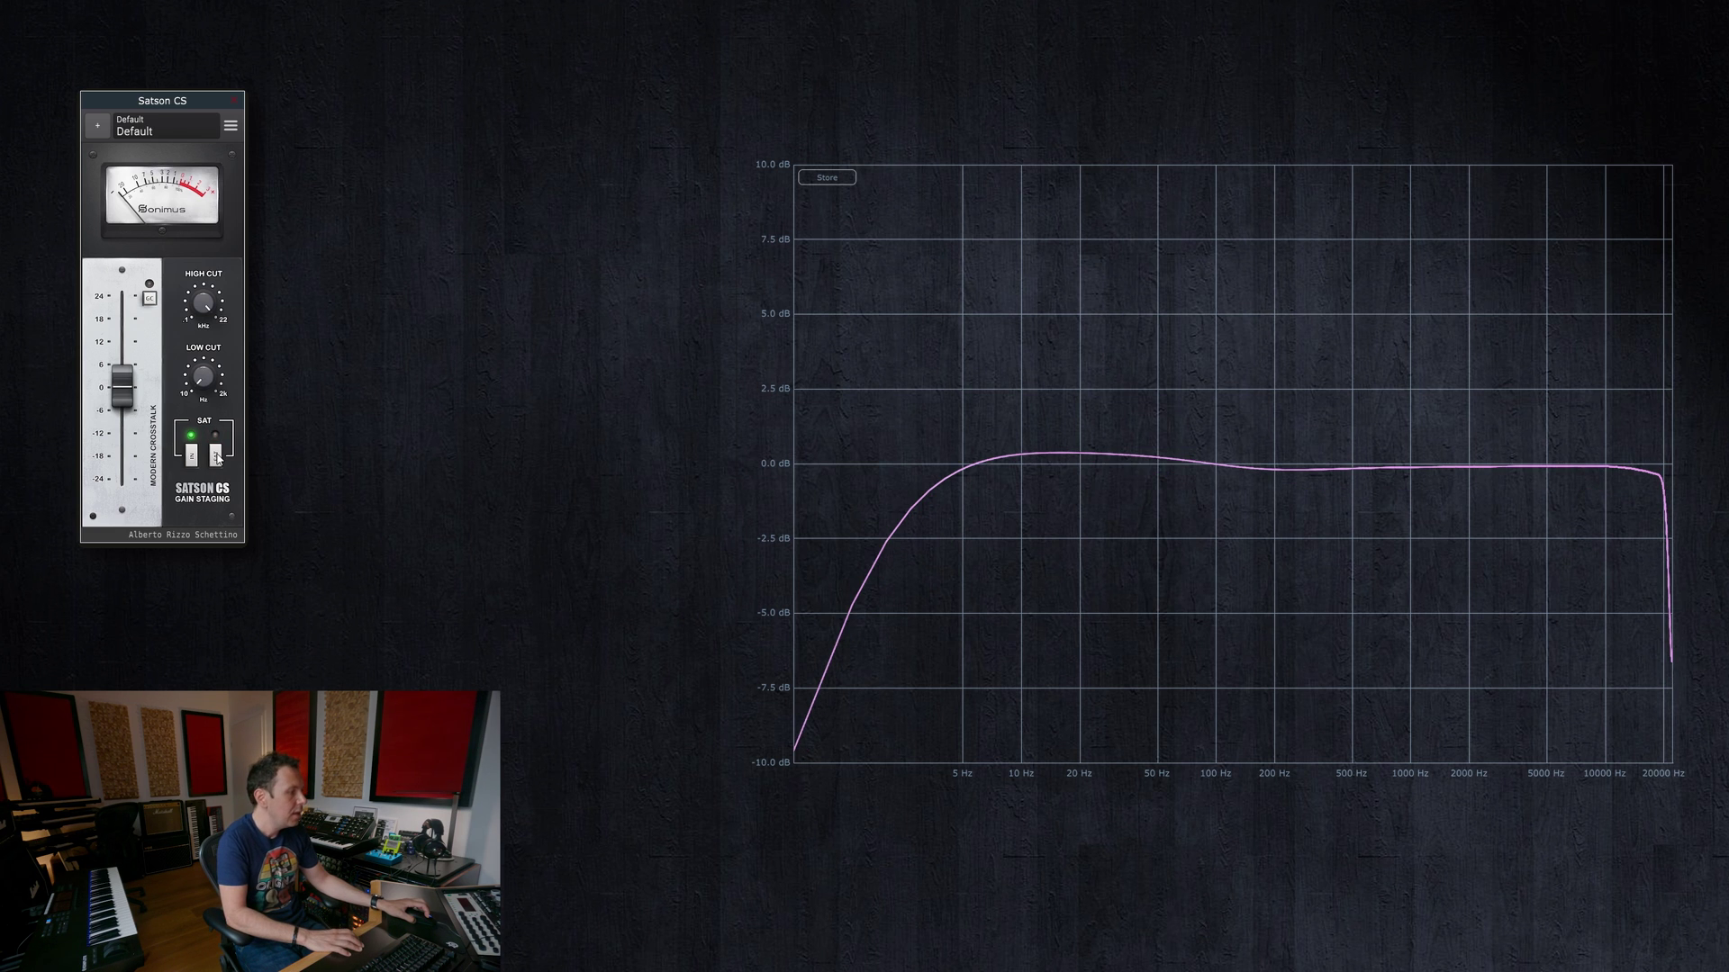
# Set the gain module's crosstalk mode to No Crosstalk
pyautogui.click(157, 466)
pyautogui.click(181, 426)
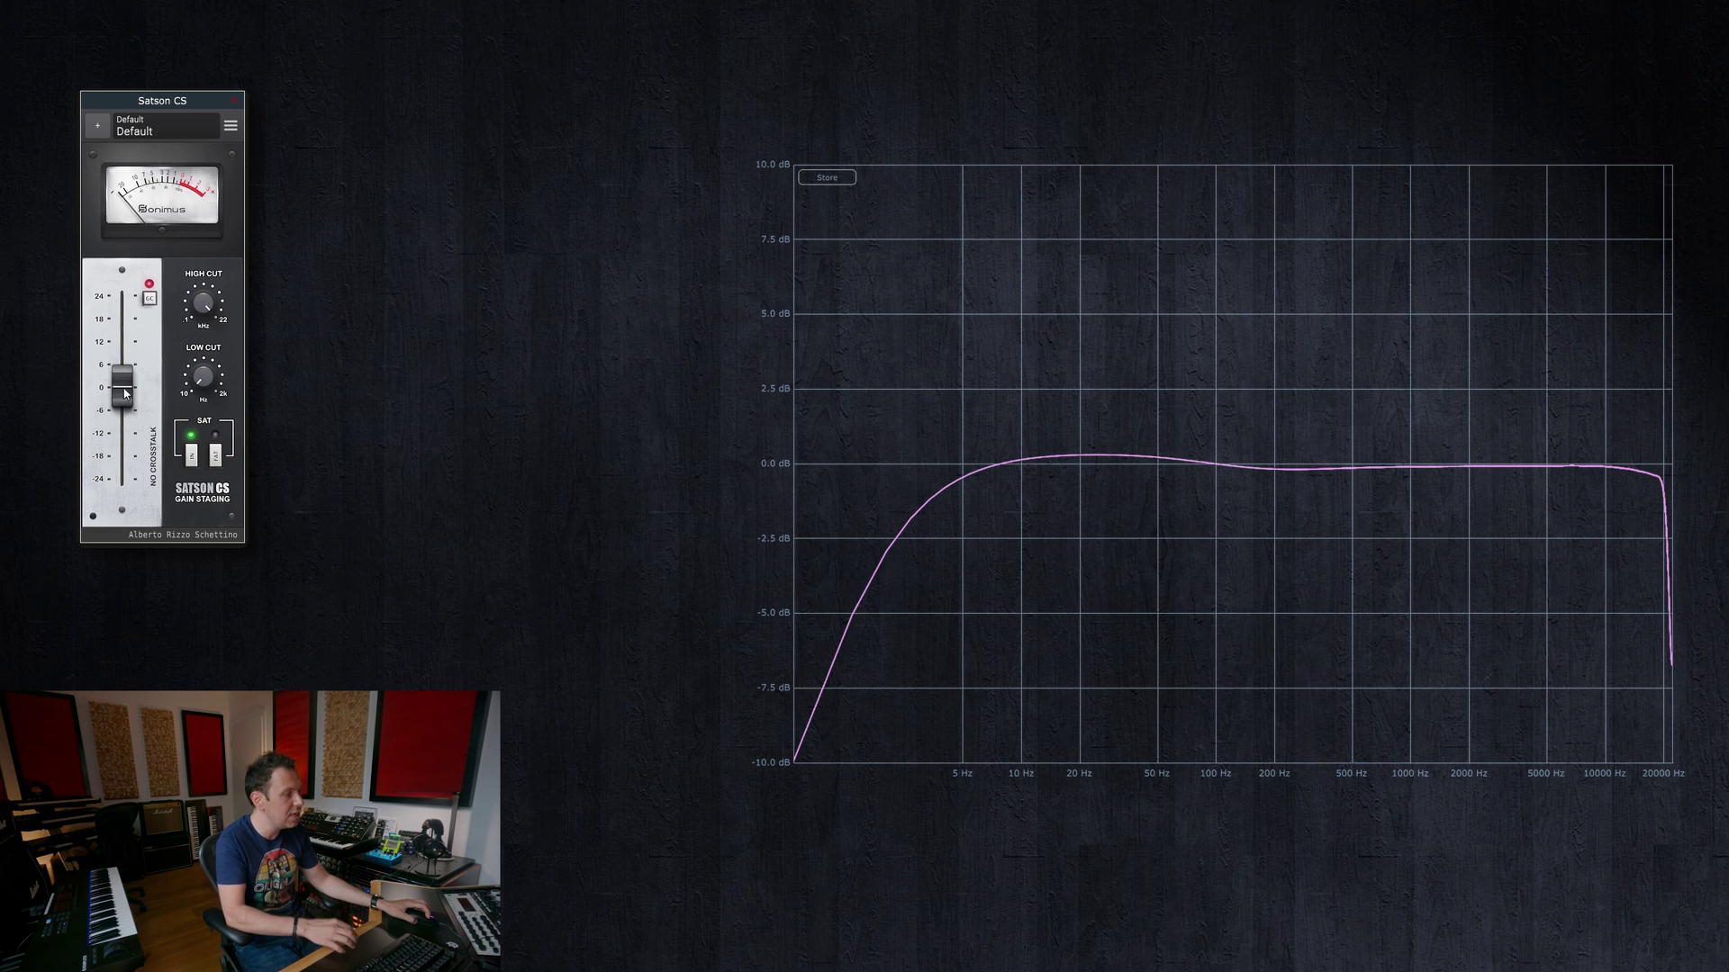
# Try several gain fader positions, return the fader to 0.0 dB and enable GC gain compensation
pyautogui.moveTo(124, 394)
pyautogui.mouseDown()
pyautogui.moveTo(141, 406)
pyautogui.moveTo(146, 349)
pyautogui.moveTo(143, 433)
pyautogui.moveTo(139, 381)
pyautogui.mouseUp()
pyautogui.doubleClick(122, 388)
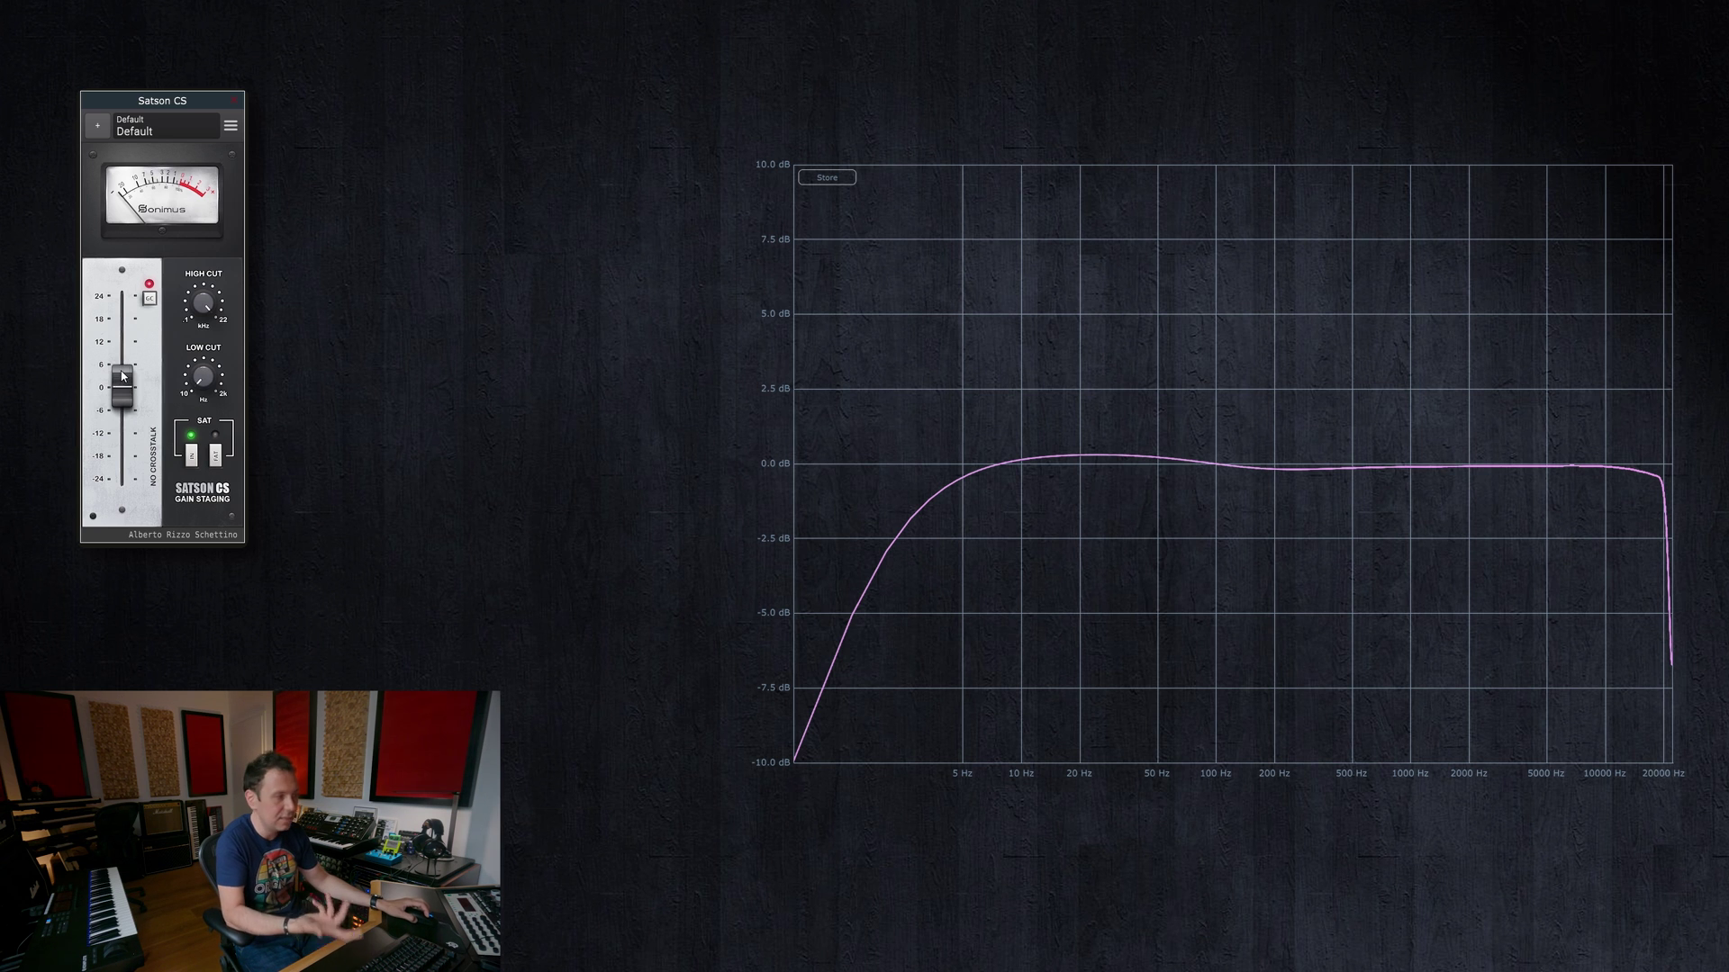
pyautogui.moveTo(129, 392); pyautogui.dragTo(129, 364)
pyautogui.moveTo(131, 337); pyautogui.dragTo(128, 388)
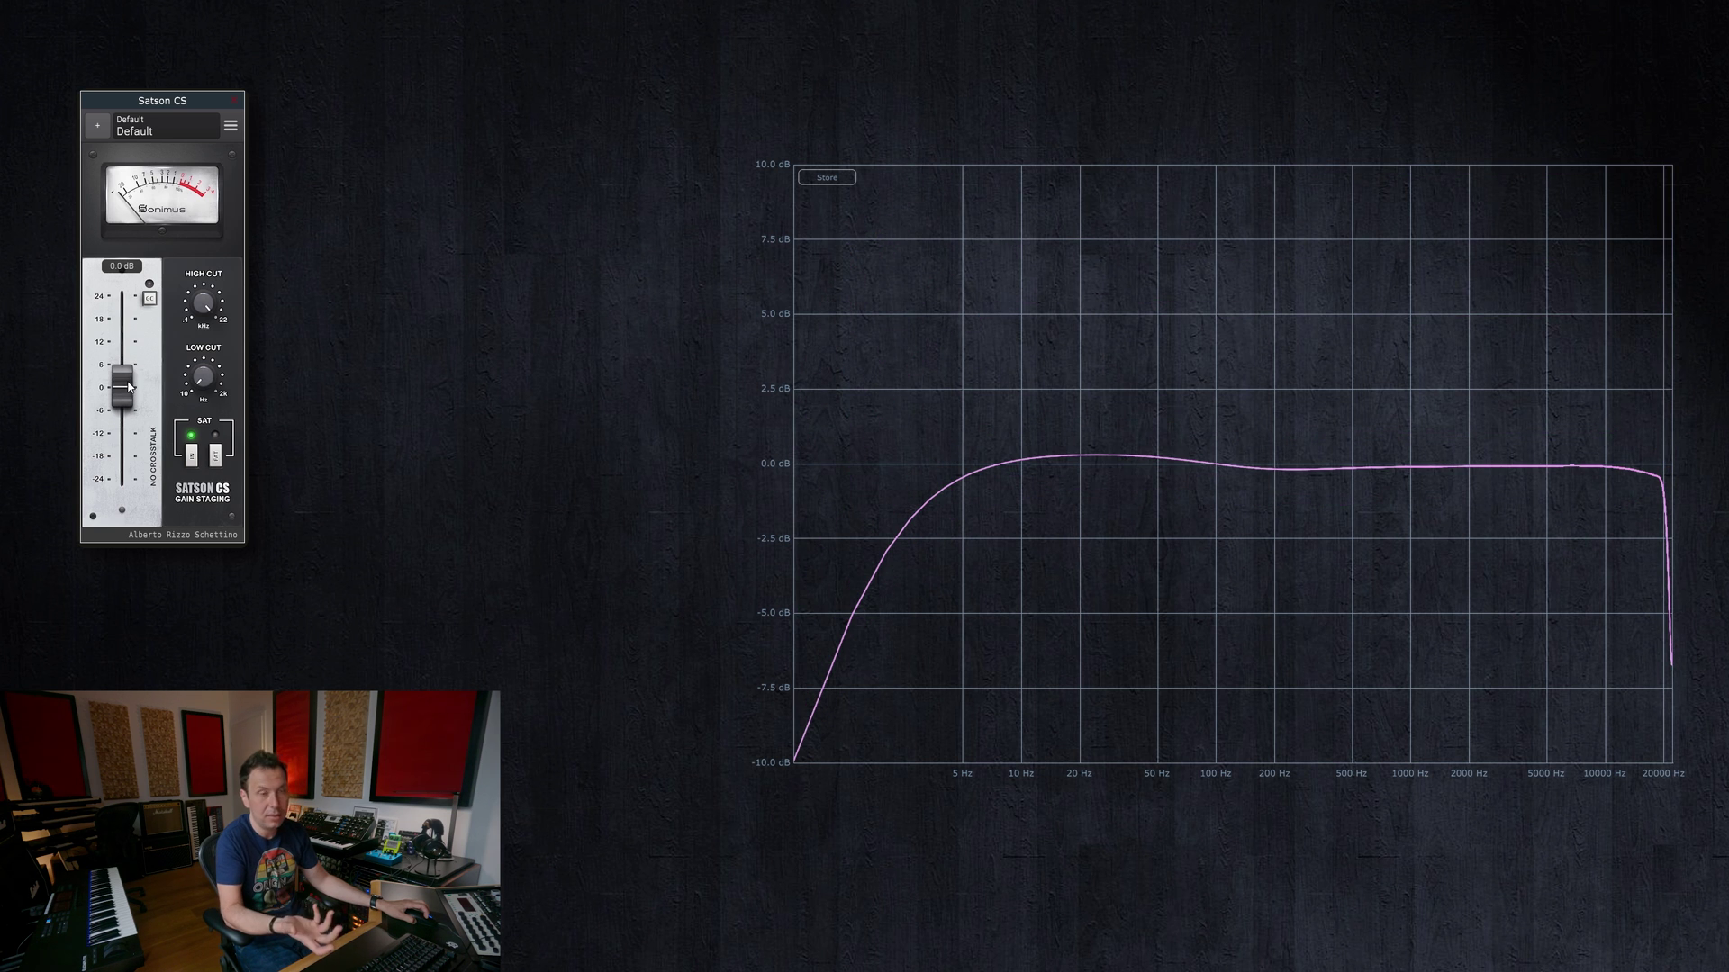
pyautogui.click(150, 298)
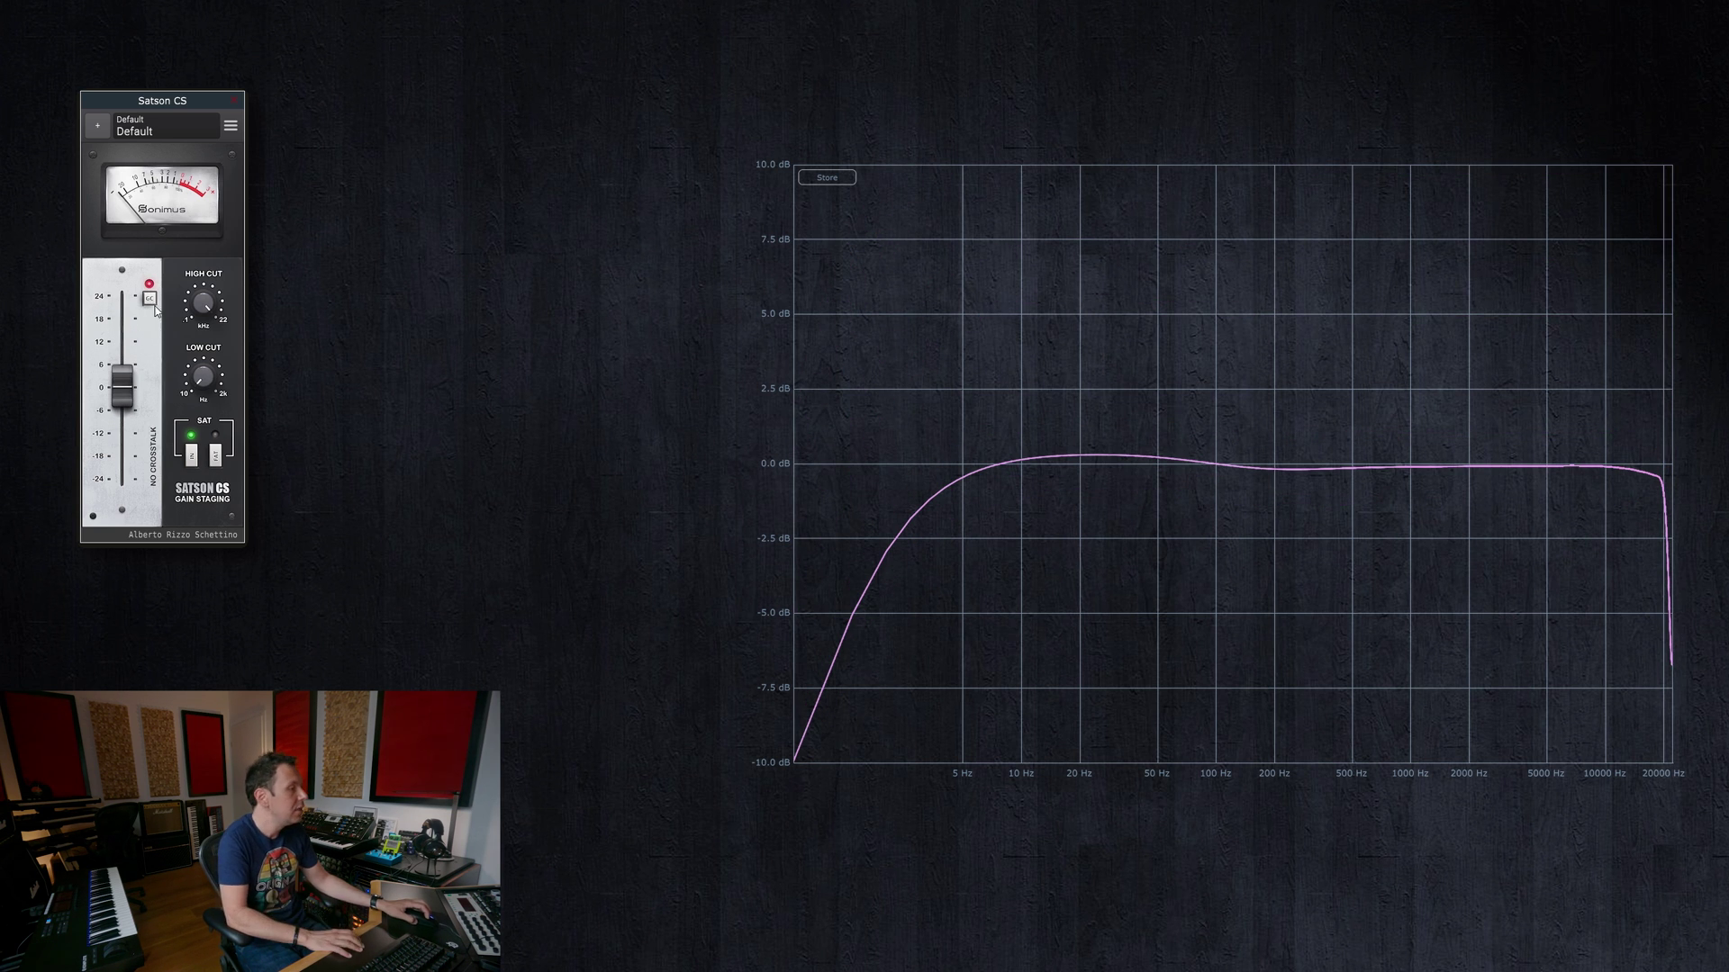
# View the VU meter's 0VU calibration options without changing the reference level
pyautogui.click(161, 189)
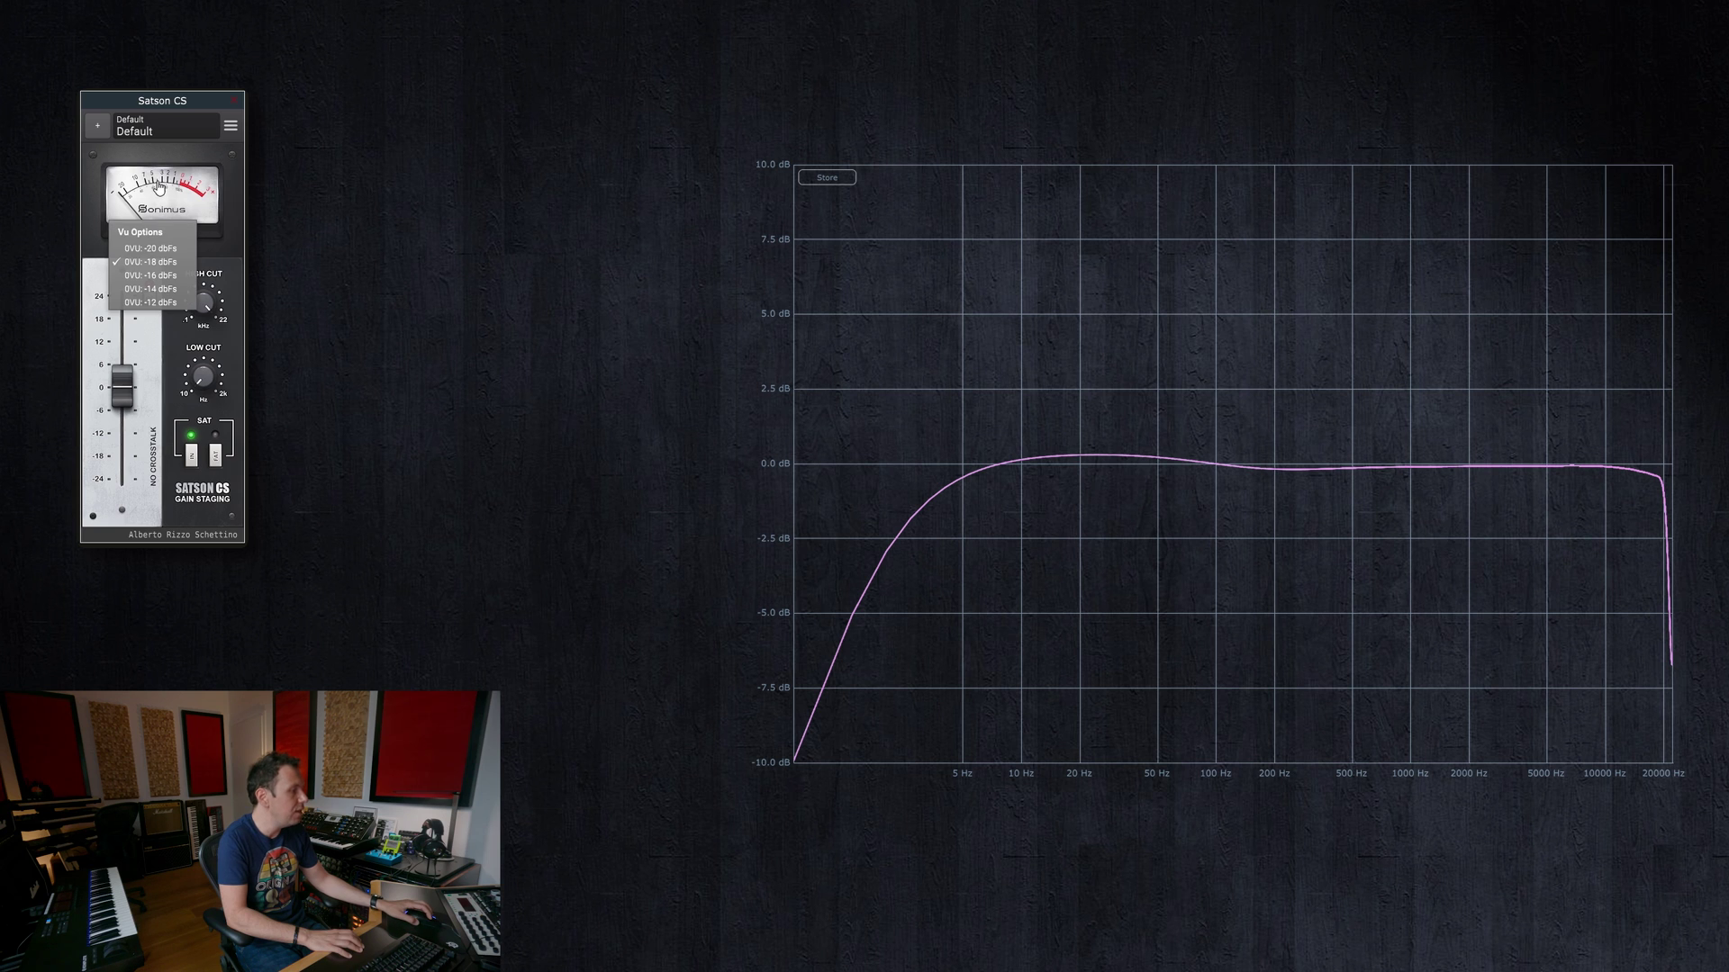
pyautogui.click(165, 336)
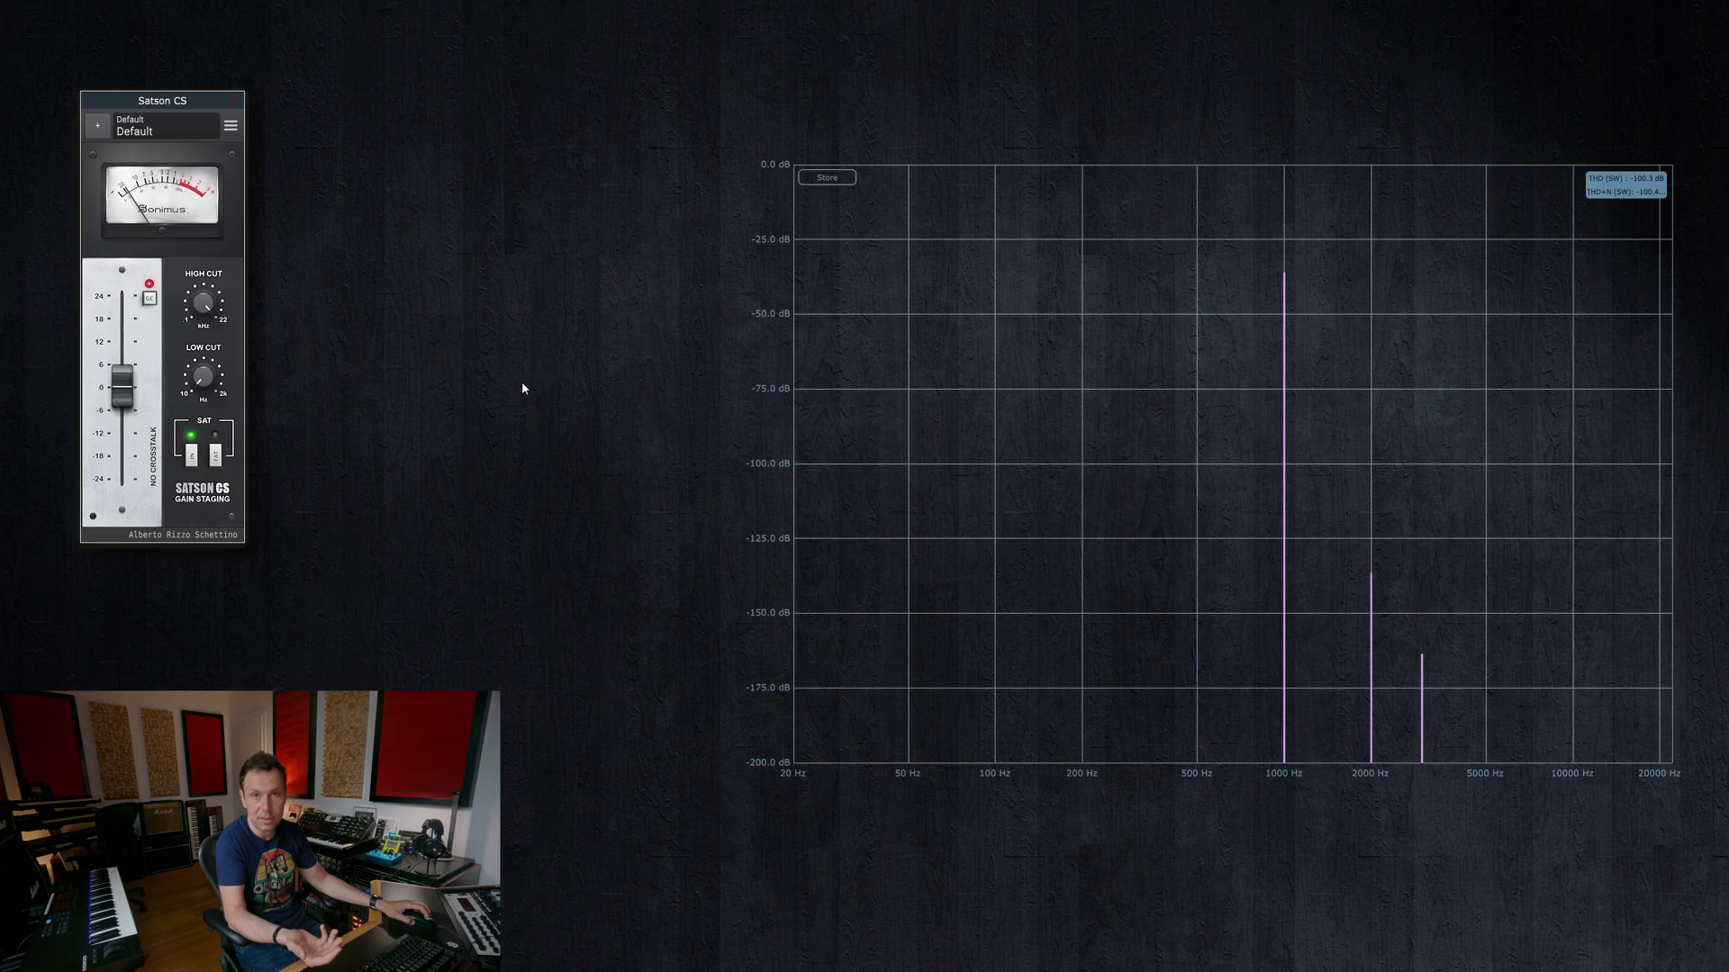
# Drive the 1000 Hz test tone by raising the gain fader close to its maximum, and switch on FAT saturation
pyautogui.moveTo(122, 387); pyautogui.dragTo(127, 311)
pyautogui.click(215, 455)
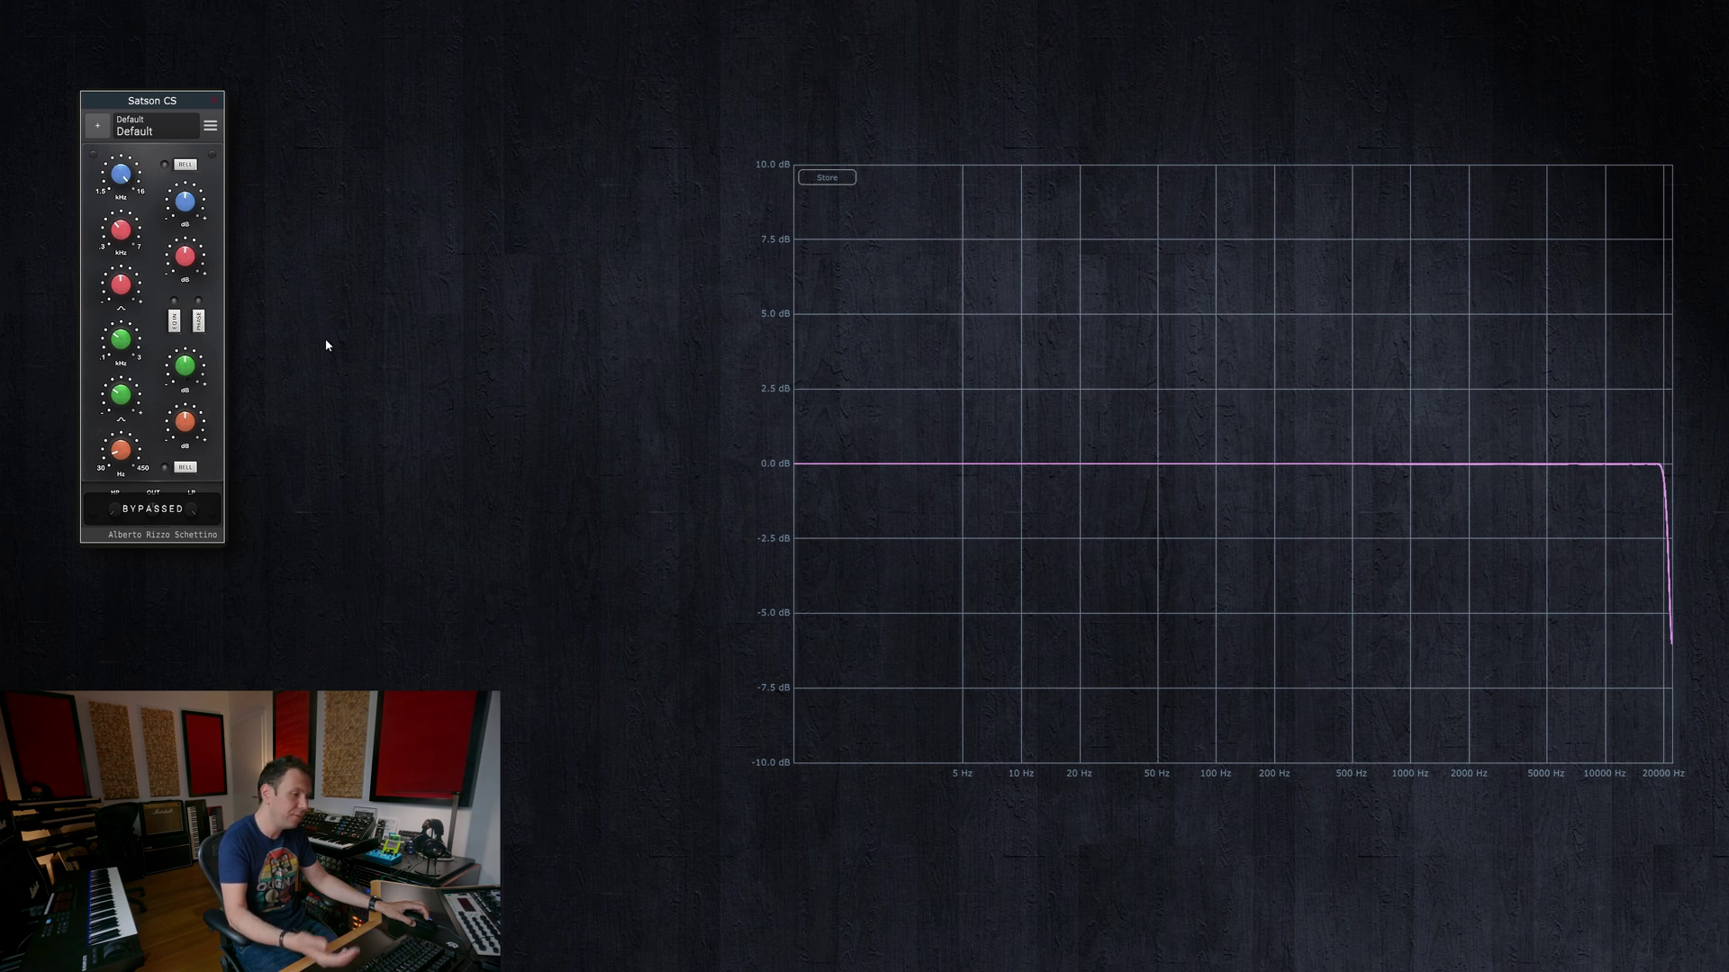
# Switch on the EQ module, try its HP filter and reset the OUT level to default
pyautogui.click(172, 324)
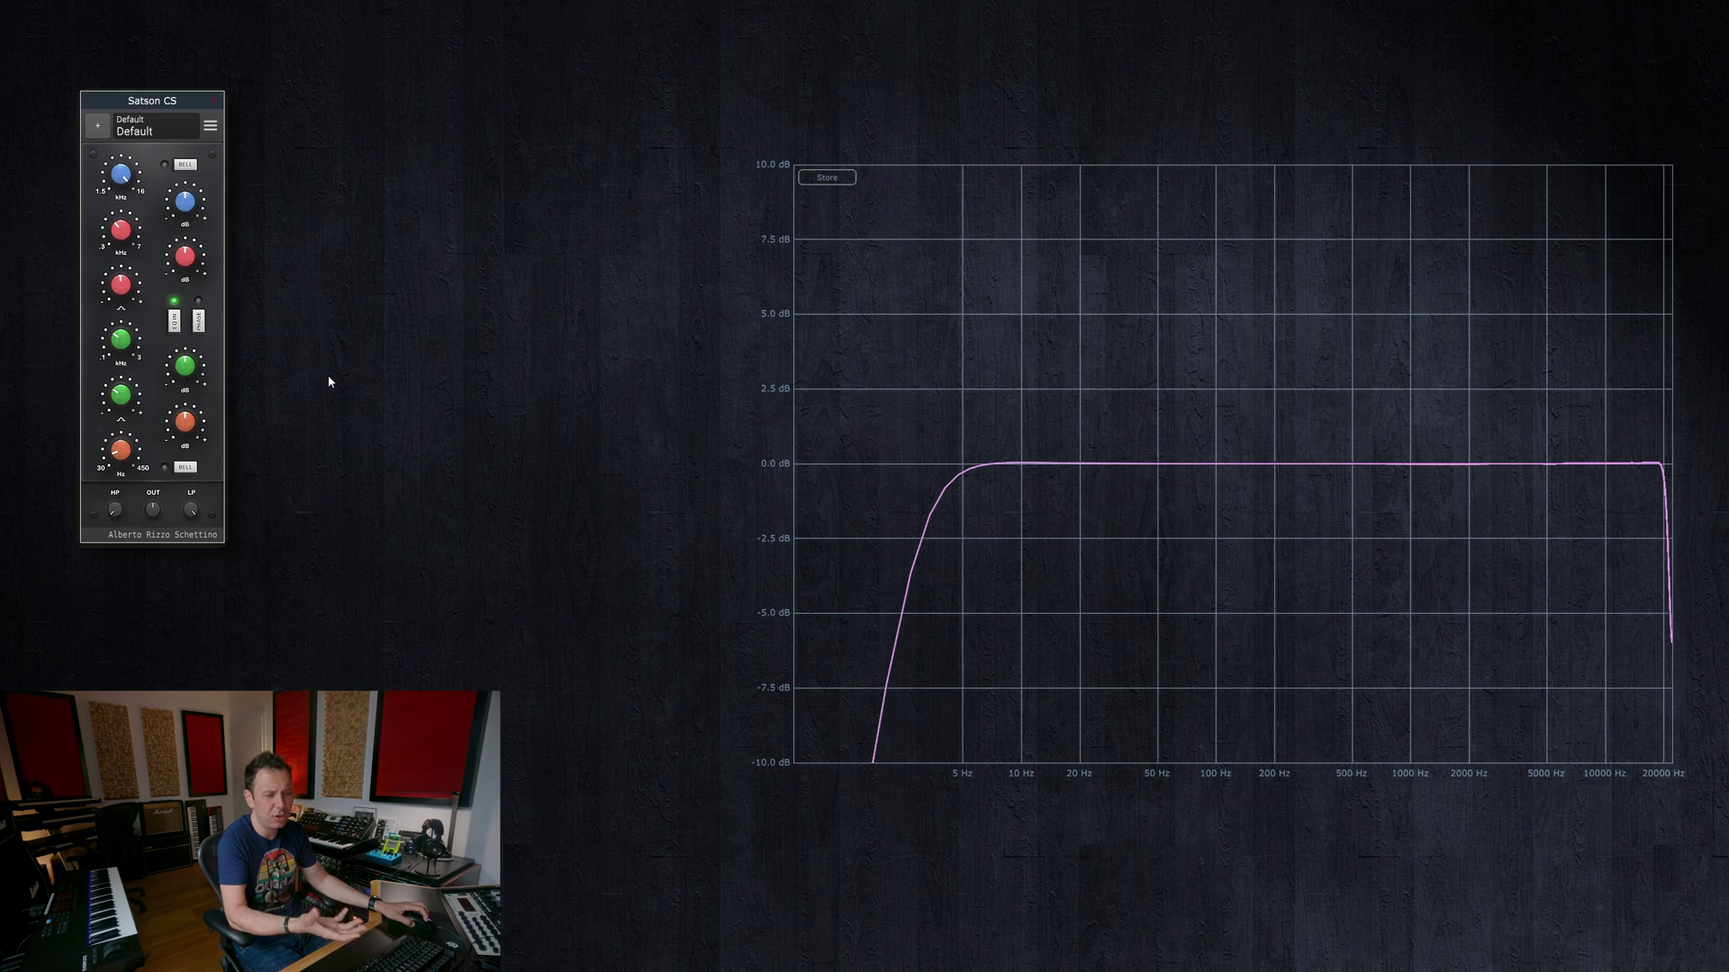
pyautogui.moveTo(114, 506); pyautogui.dragTo(157, 514)
pyautogui.doubleClick(154, 510)
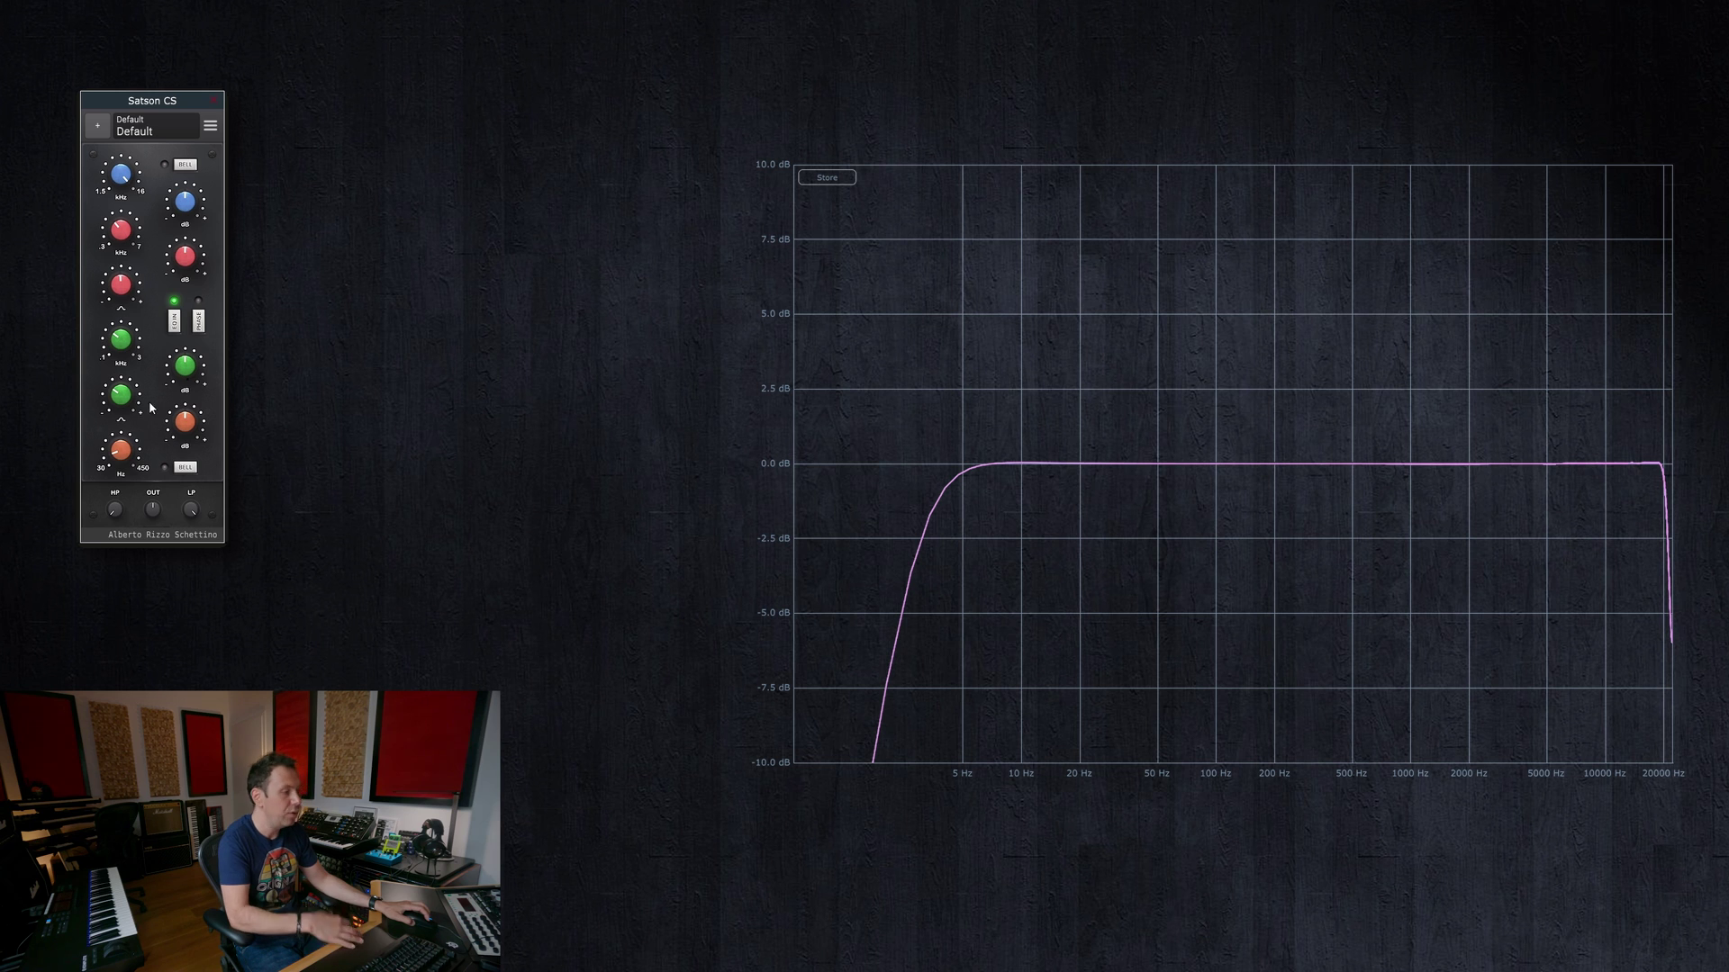
# Try the red high-mid EQ band's gain and reset it to zero
pyautogui.moveTo(177, 268); pyautogui.dragTo(138, 405)
pyautogui.doubleClick(187, 263)
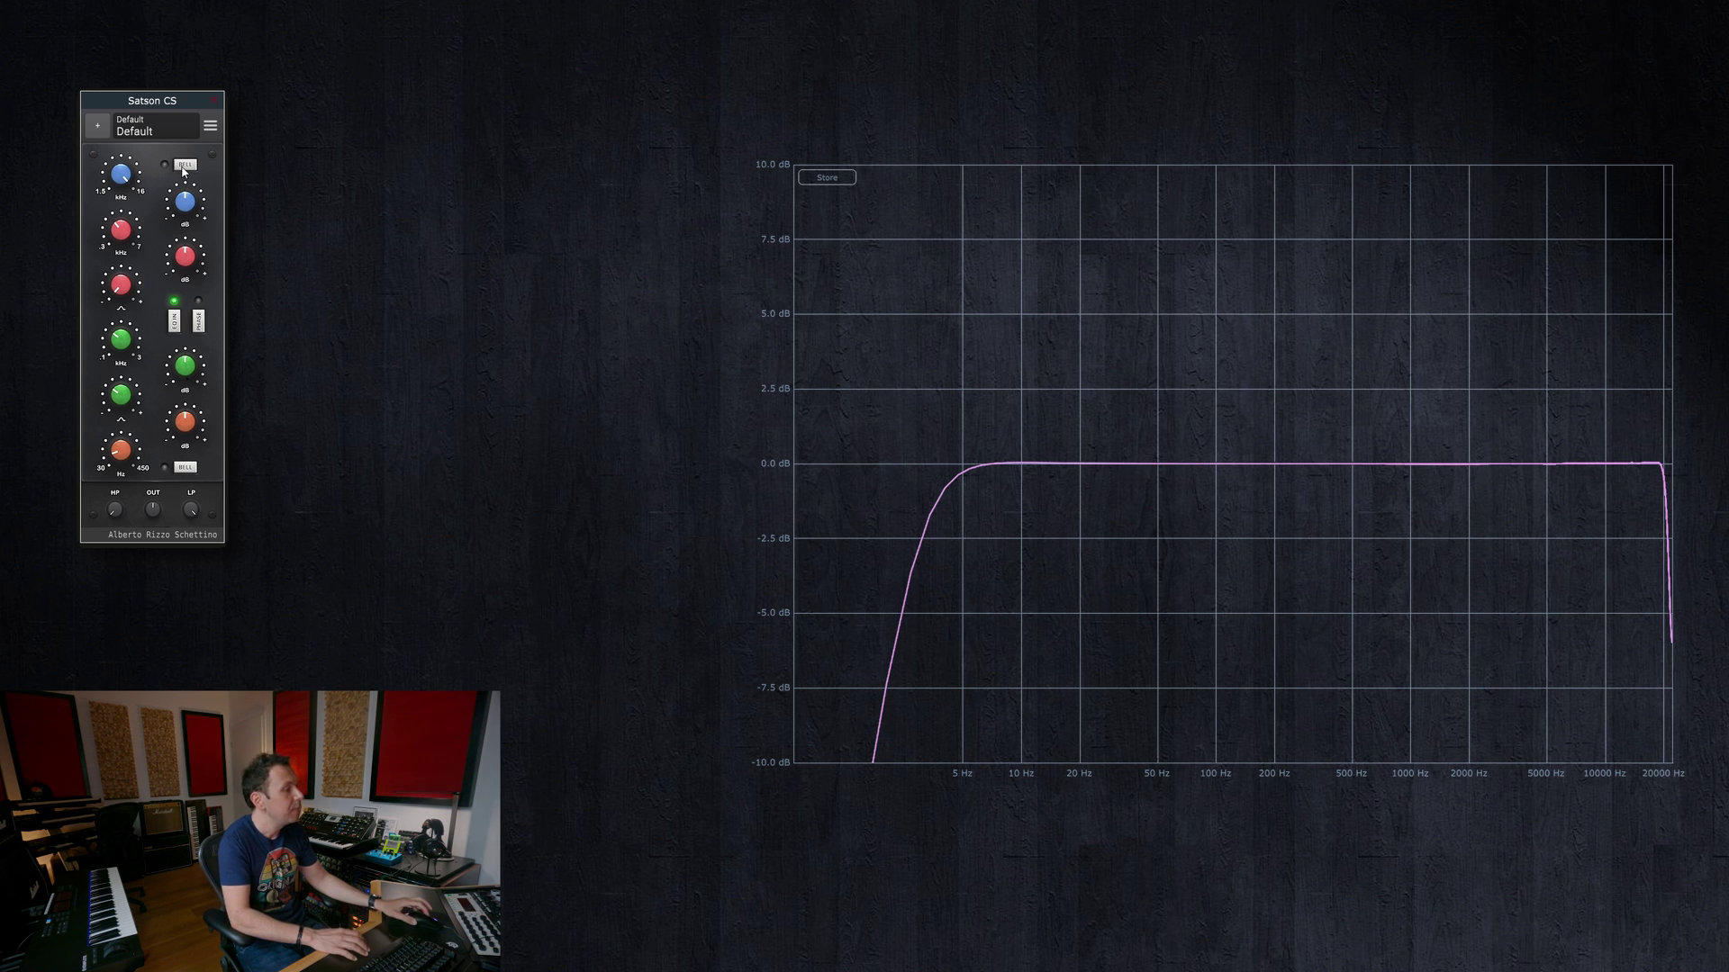
pyautogui.moveTo(122, 177)
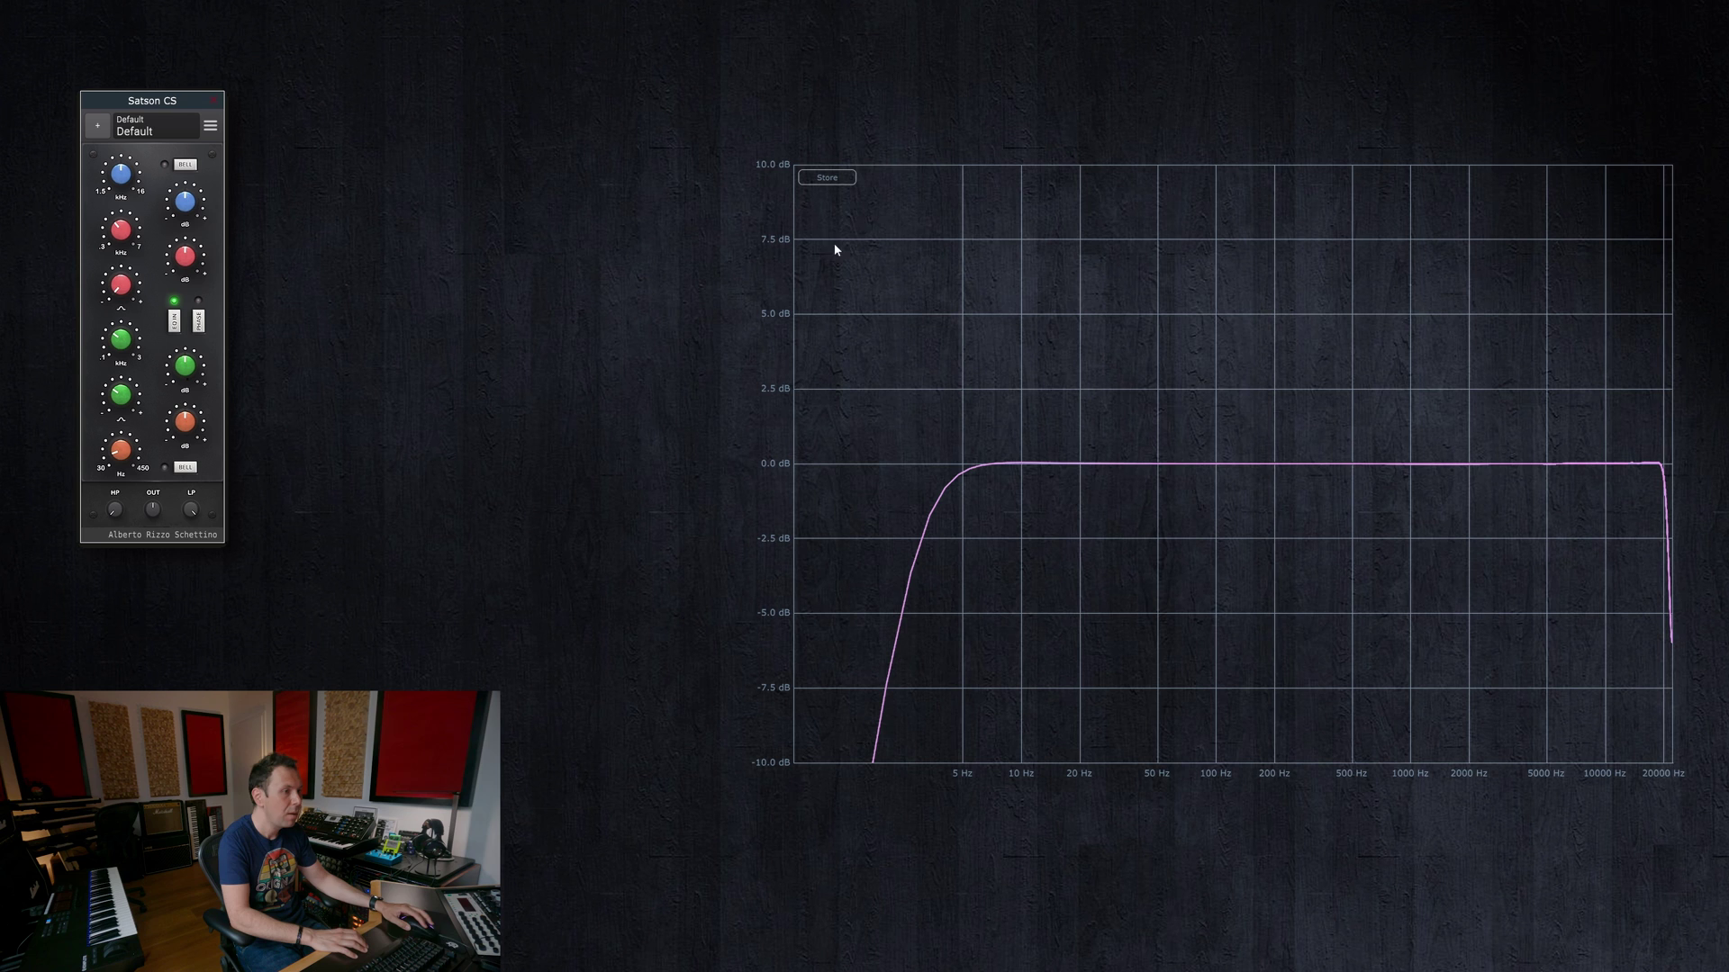
pyautogui.click(877, 144)
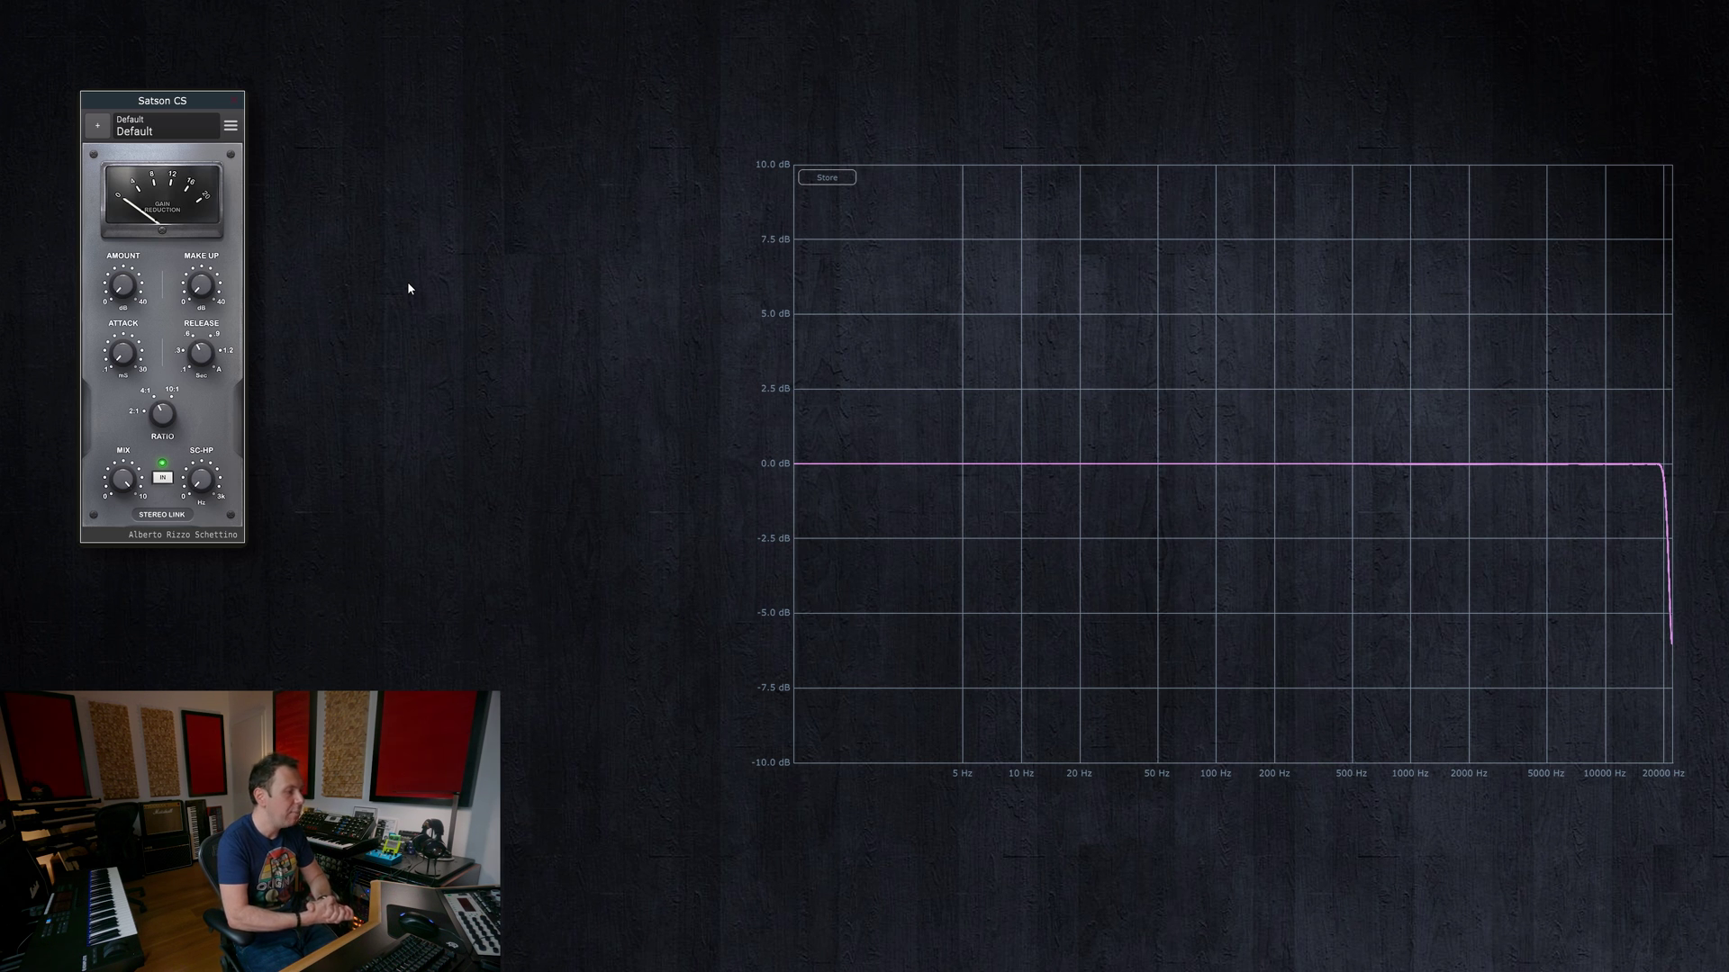
# View the compressor's stereo mode options and try its Mix control
pyautogui.rightClick(196, 470)
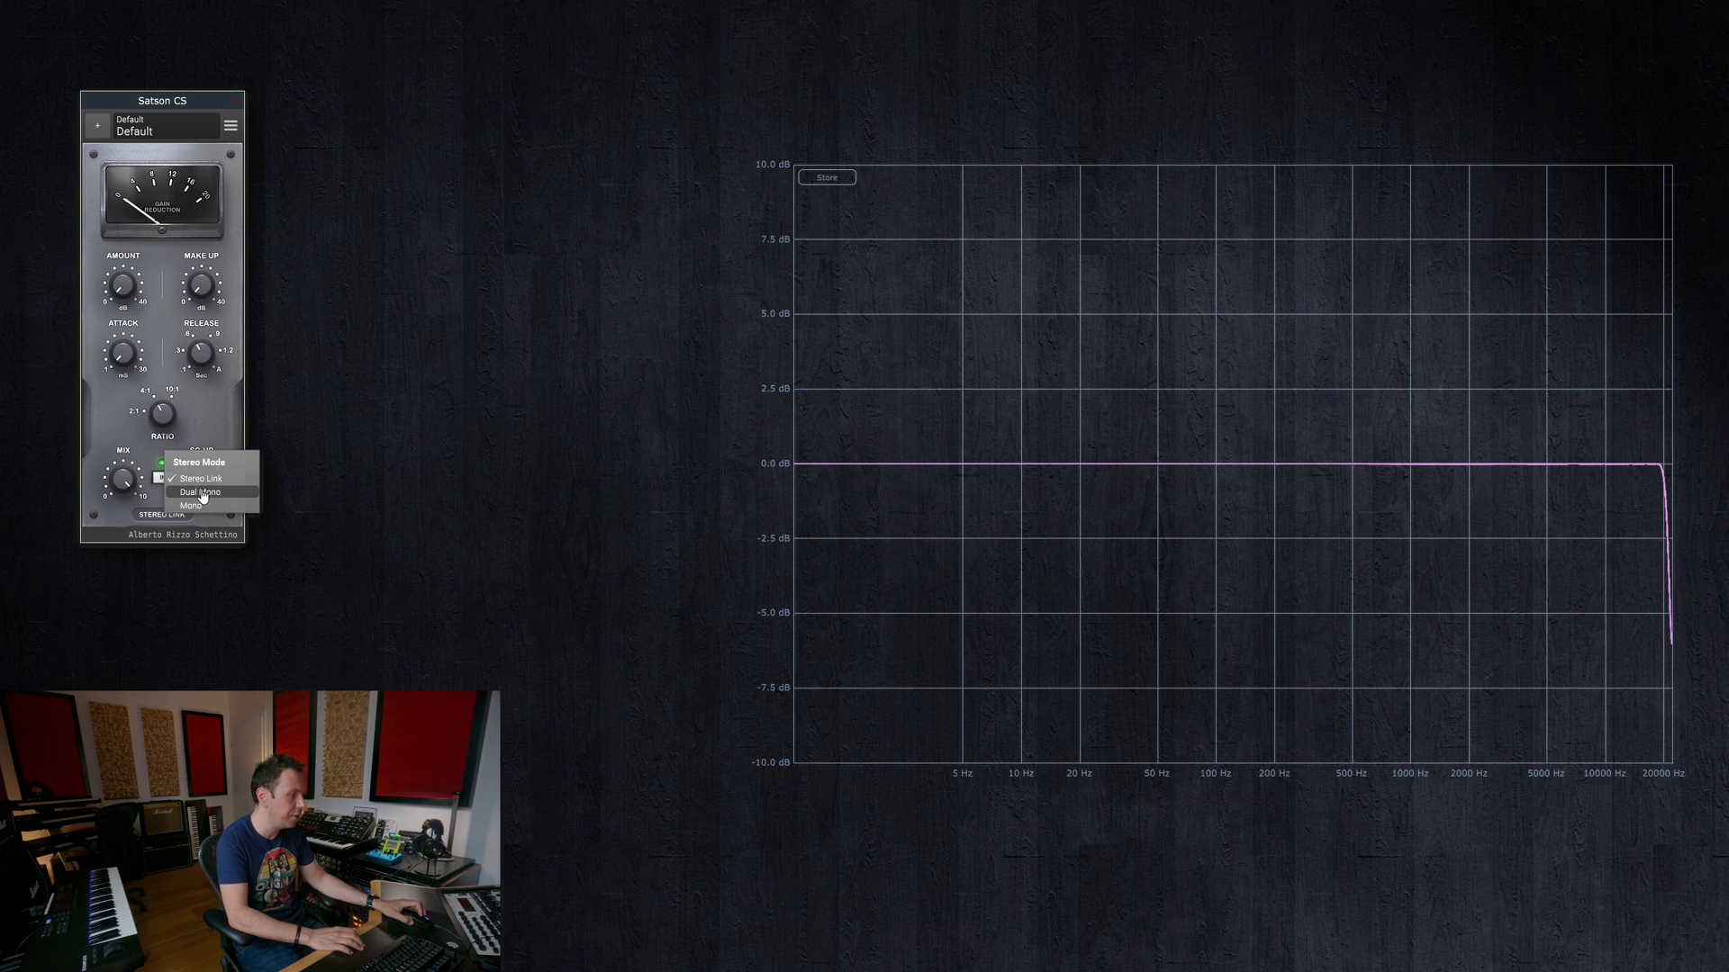
pyautogui.click(125, 486)
pyautogui.moveTo(125, 487); pyautogui.dragTo(125, 423)
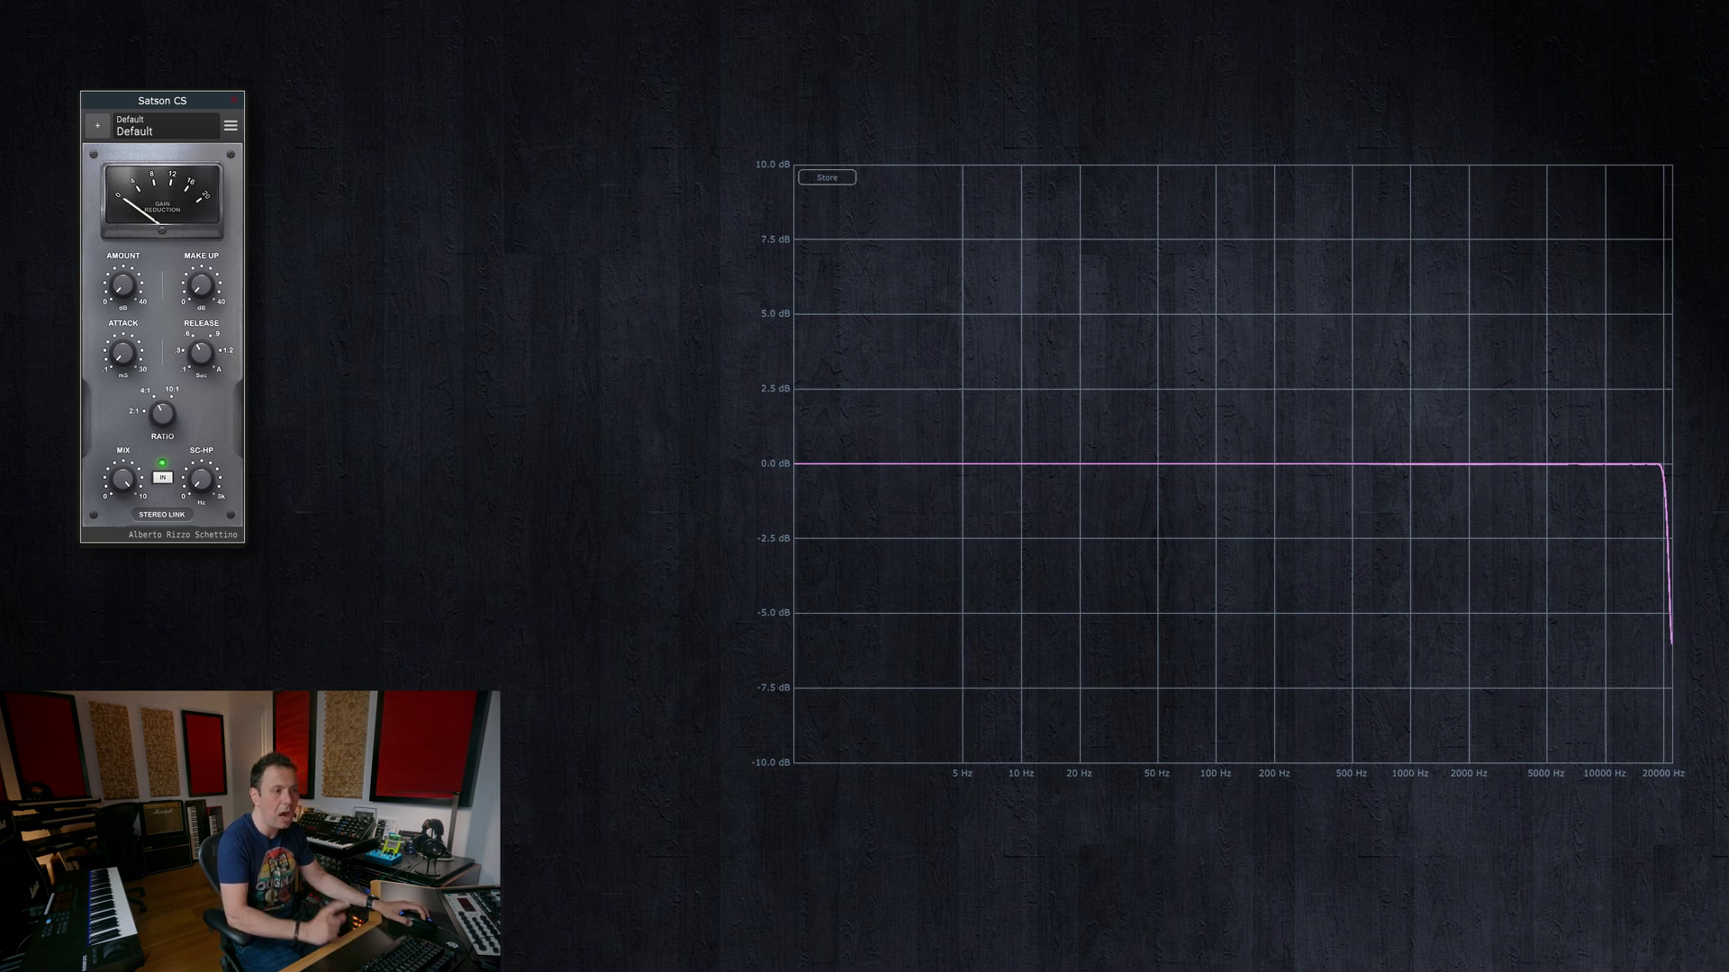
# Try different compression ratios on the 1000 Hz test tone and raise the compressor's Amount to 40.0 dB
pyautogui.moveTo(162, 416)
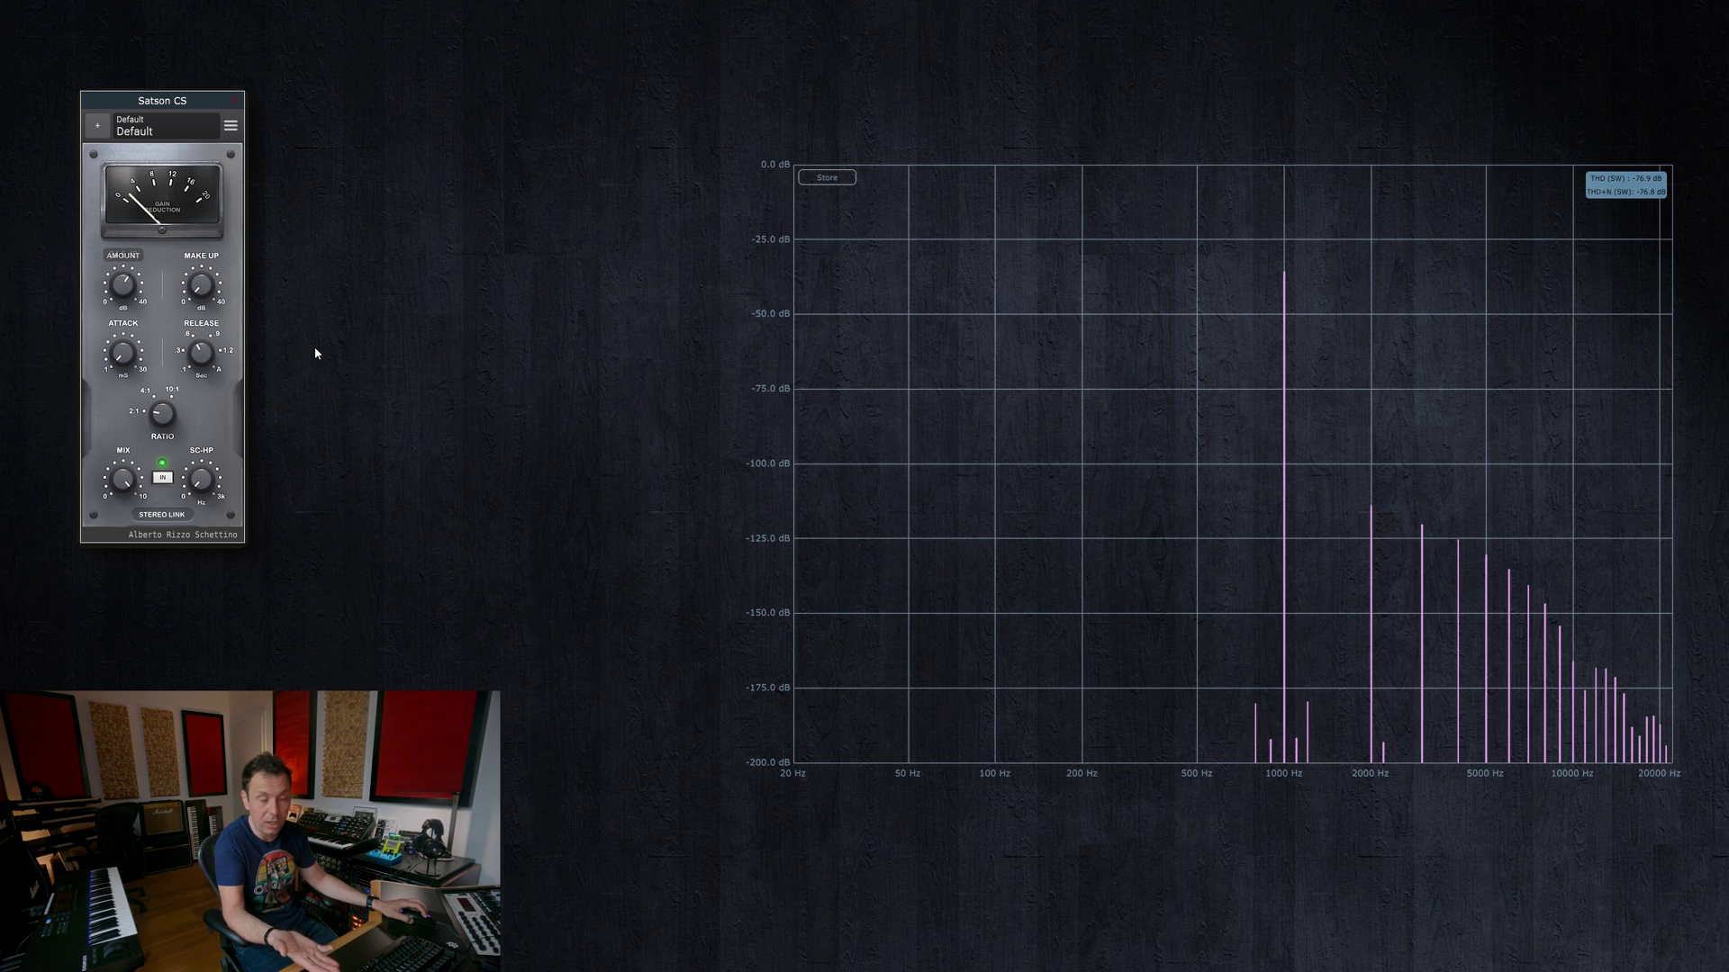
pyautogui.moveTo(164, 420); pyautogui.dragTo(171, 378)
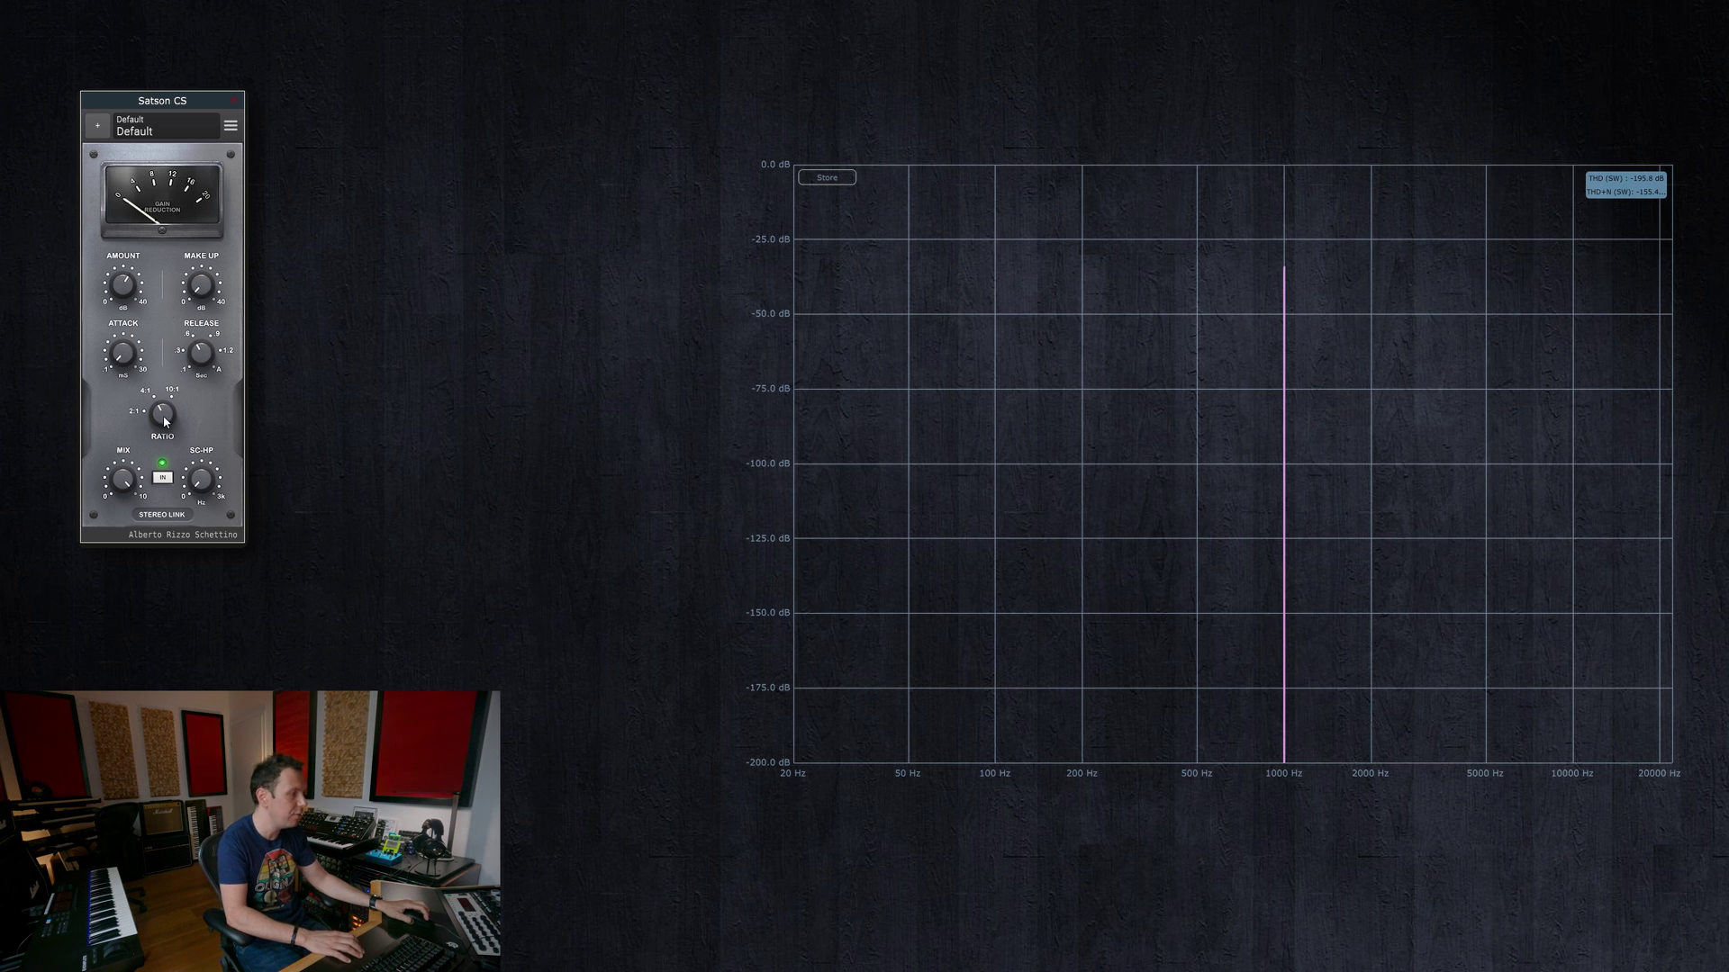
pyautogui.scroll(-1, 164, 419)
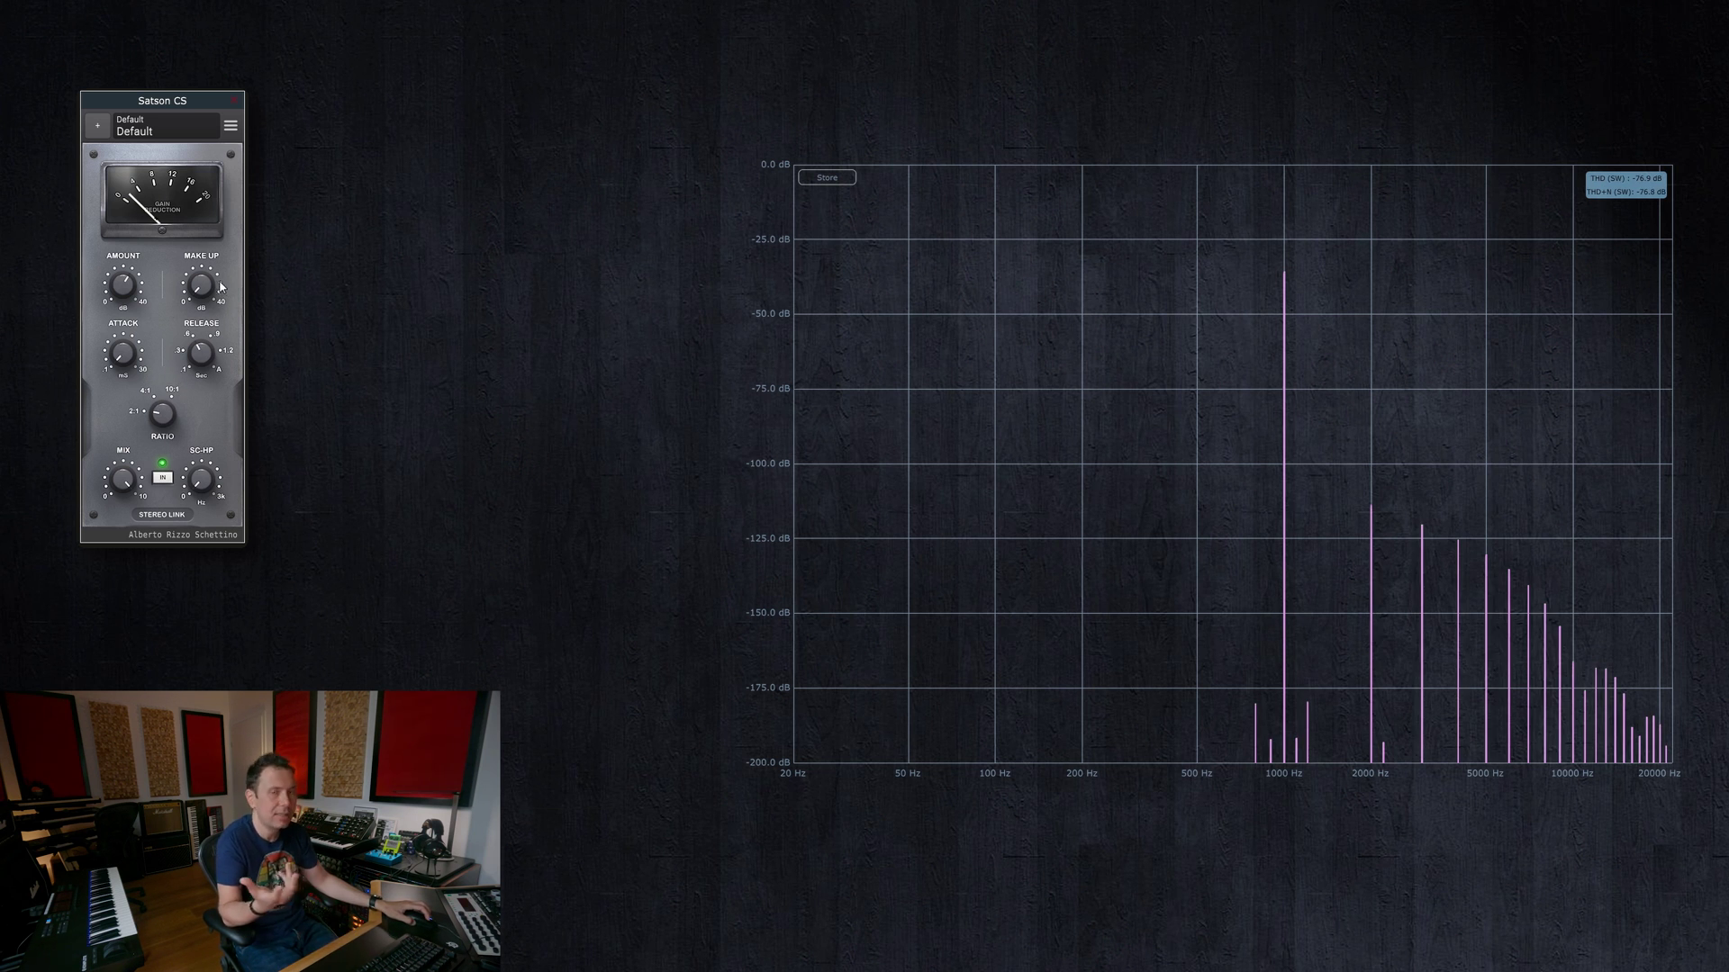
pyautogui.scroll(1, 177, 379)
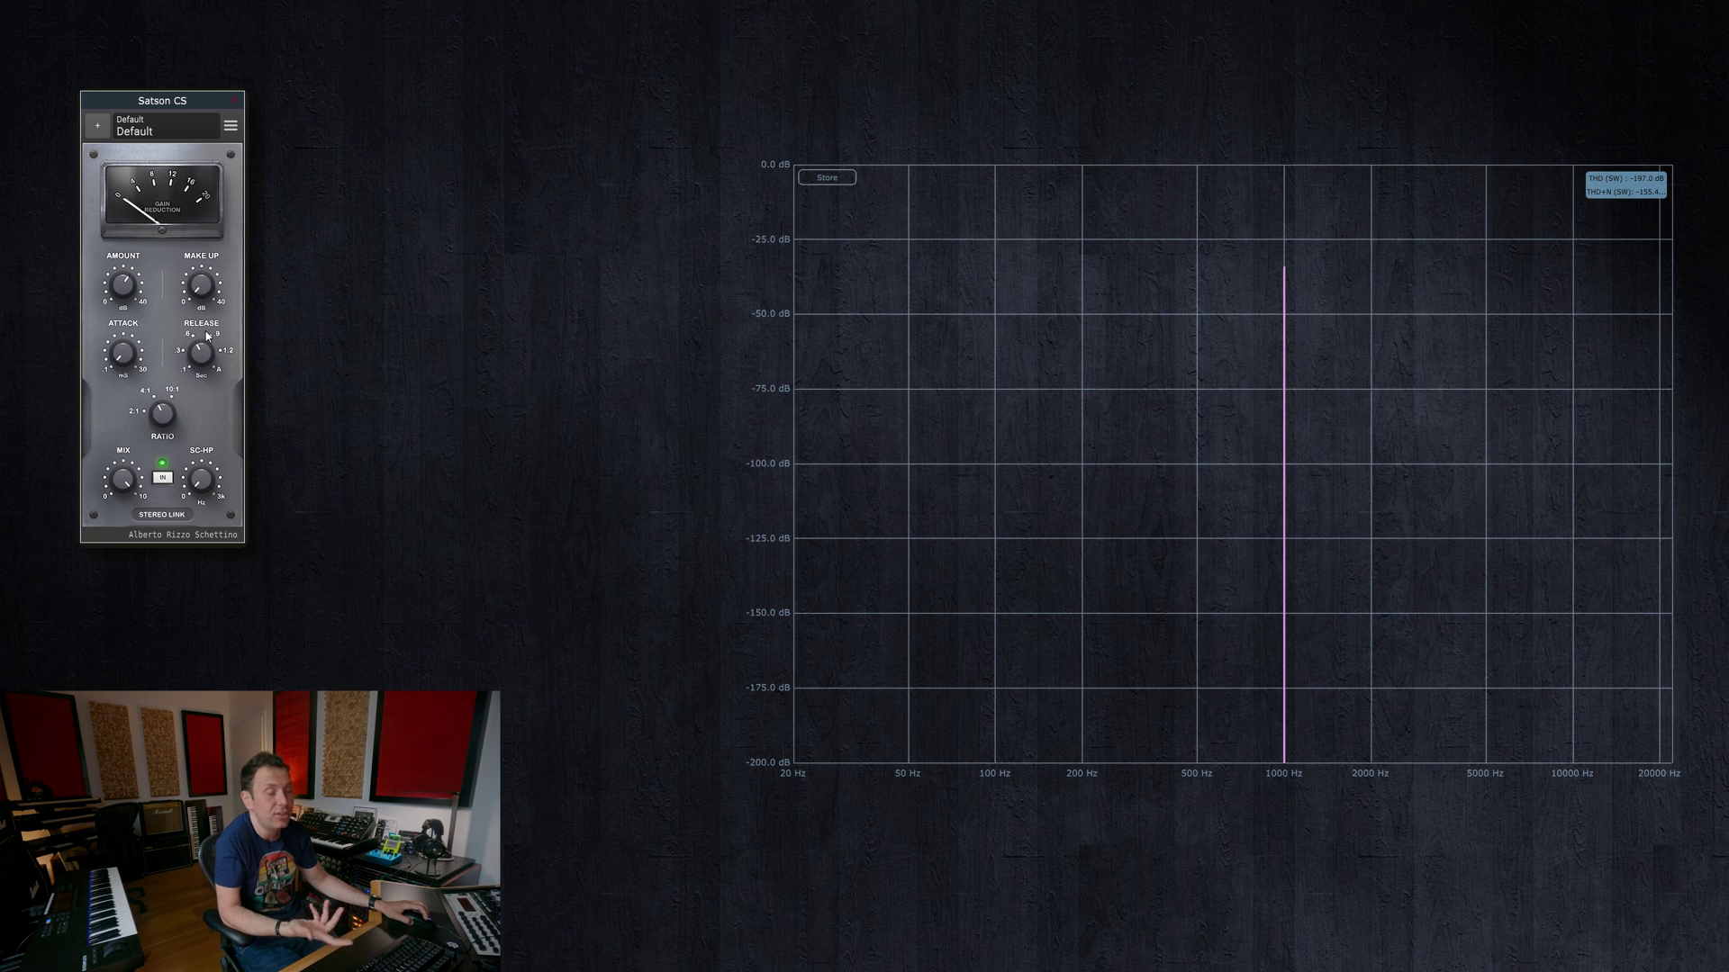
pyautogui.scroll(2, 122, 288)
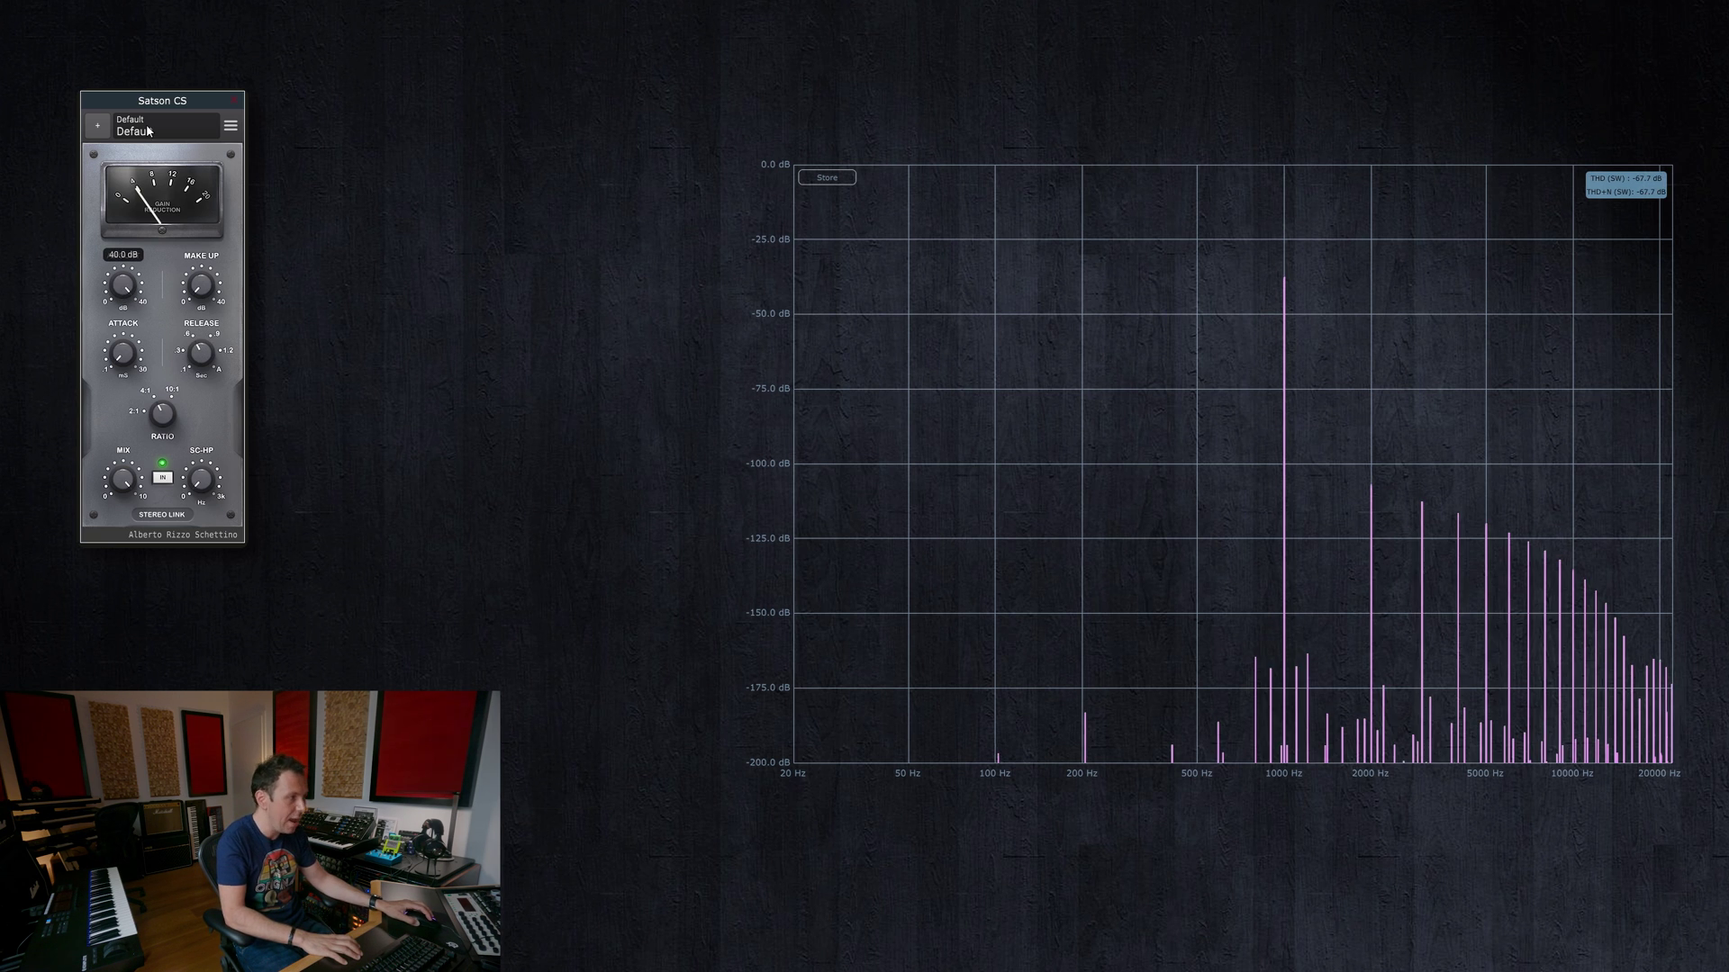
# Compare the test tone's harmonics at ratios of 2:1 and 10:1, ending on 10:1
pyautogui.scroll(-2, 159, 414)
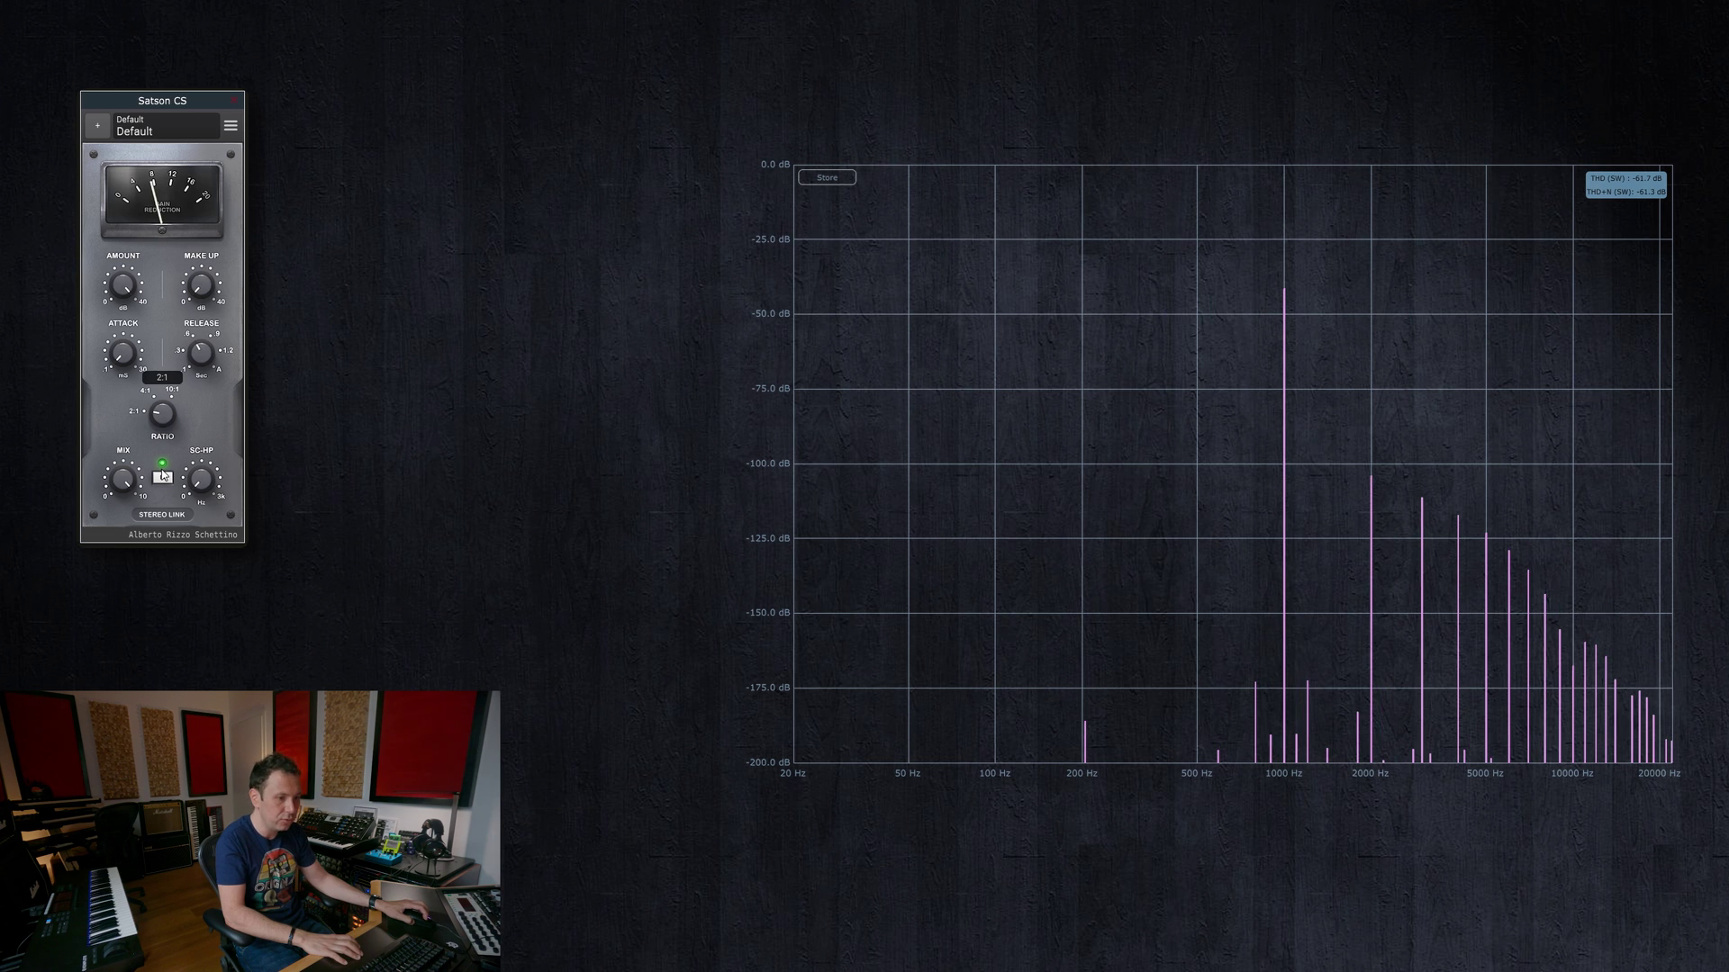
pyautogui.scroll(1, 171, 415)
pyautogui.scroll(1, 171, 414)
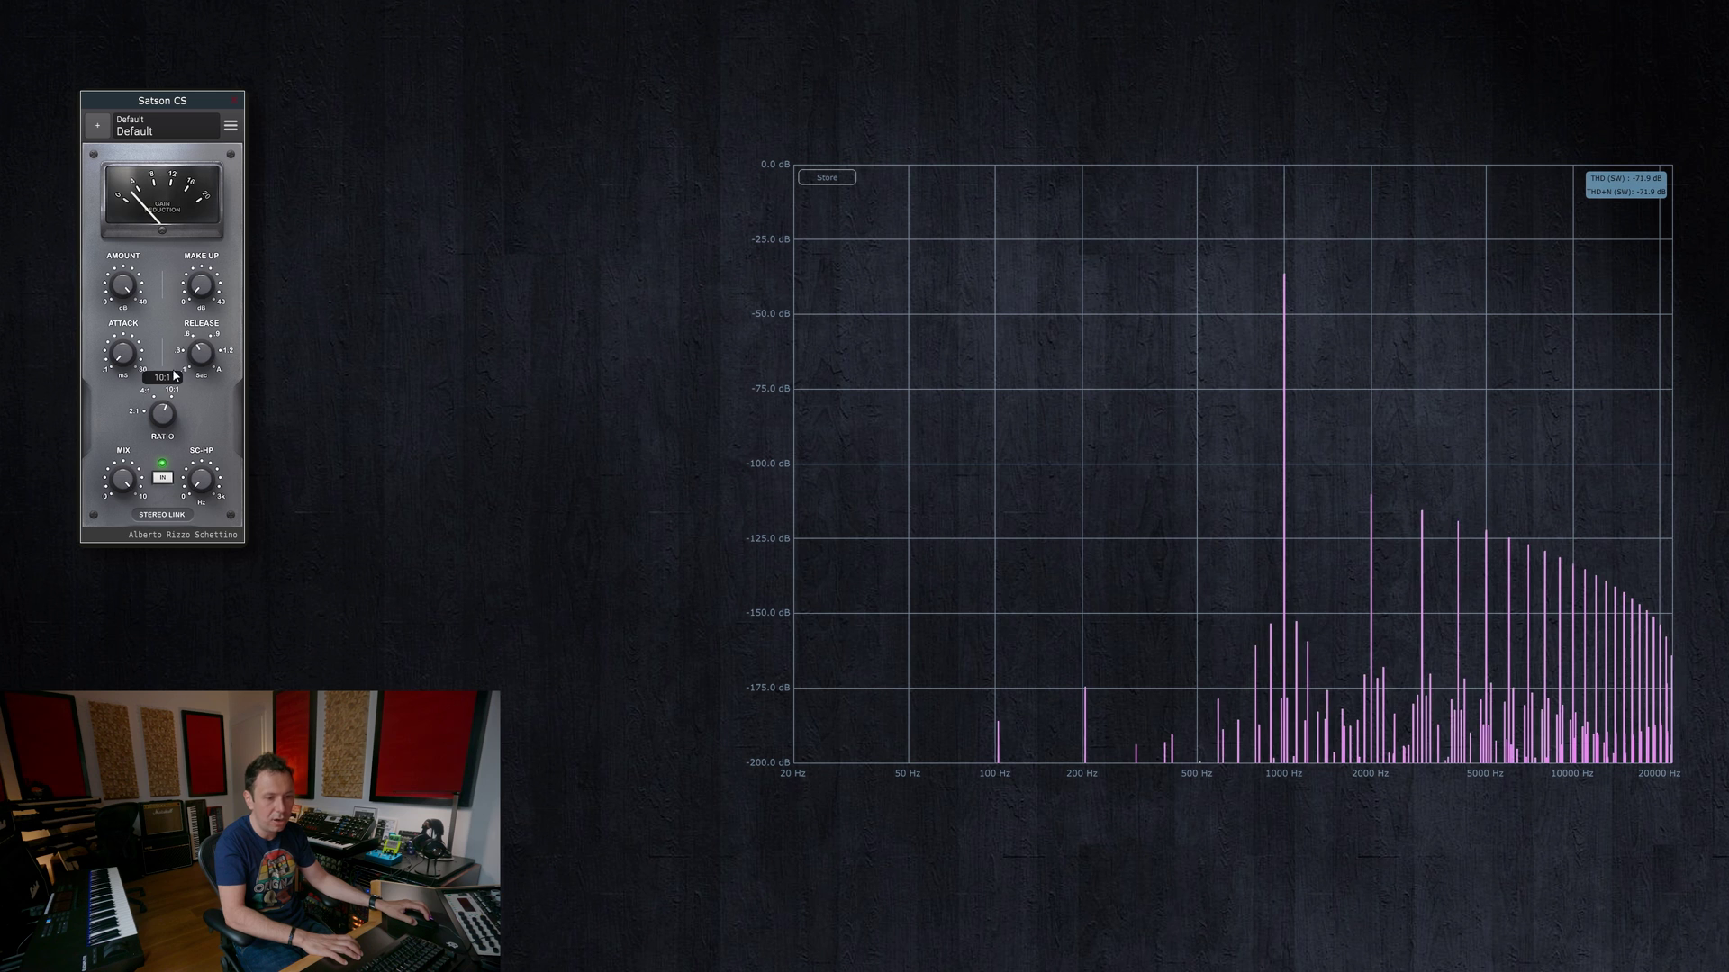
# Try different attack times and SC-HP sidechain filter settings on the compressor
pyautogui.moveTo(126, 294)
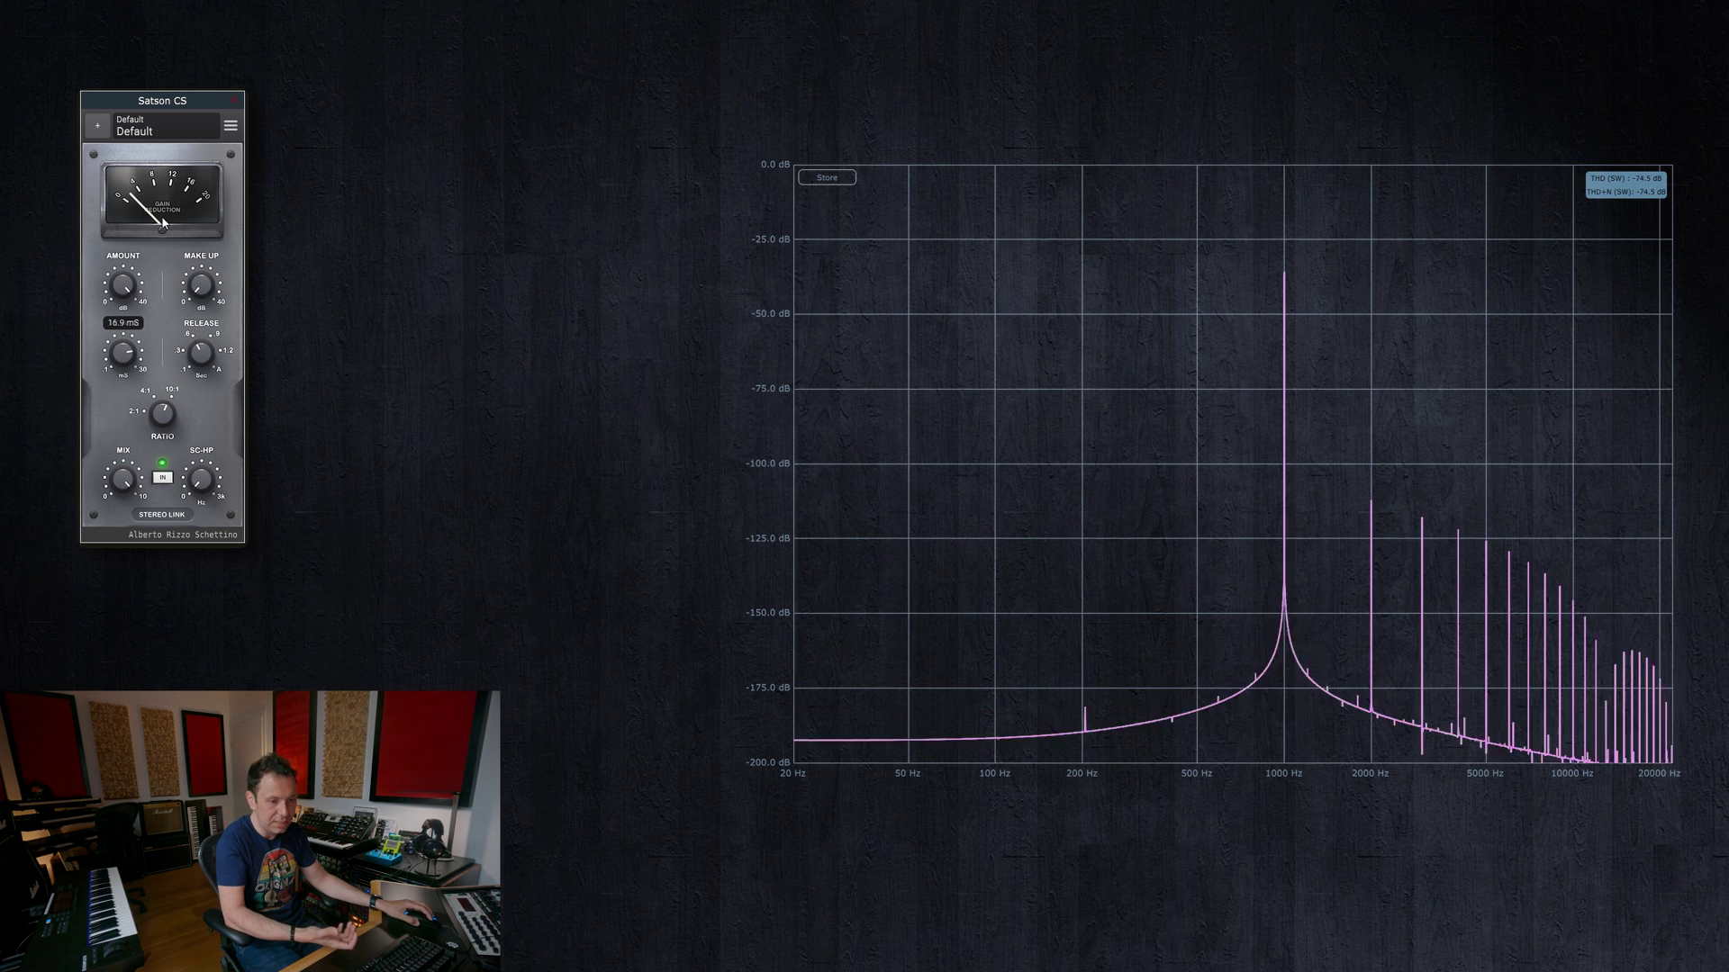
pyautogui.scroll(-2, 203, 357)
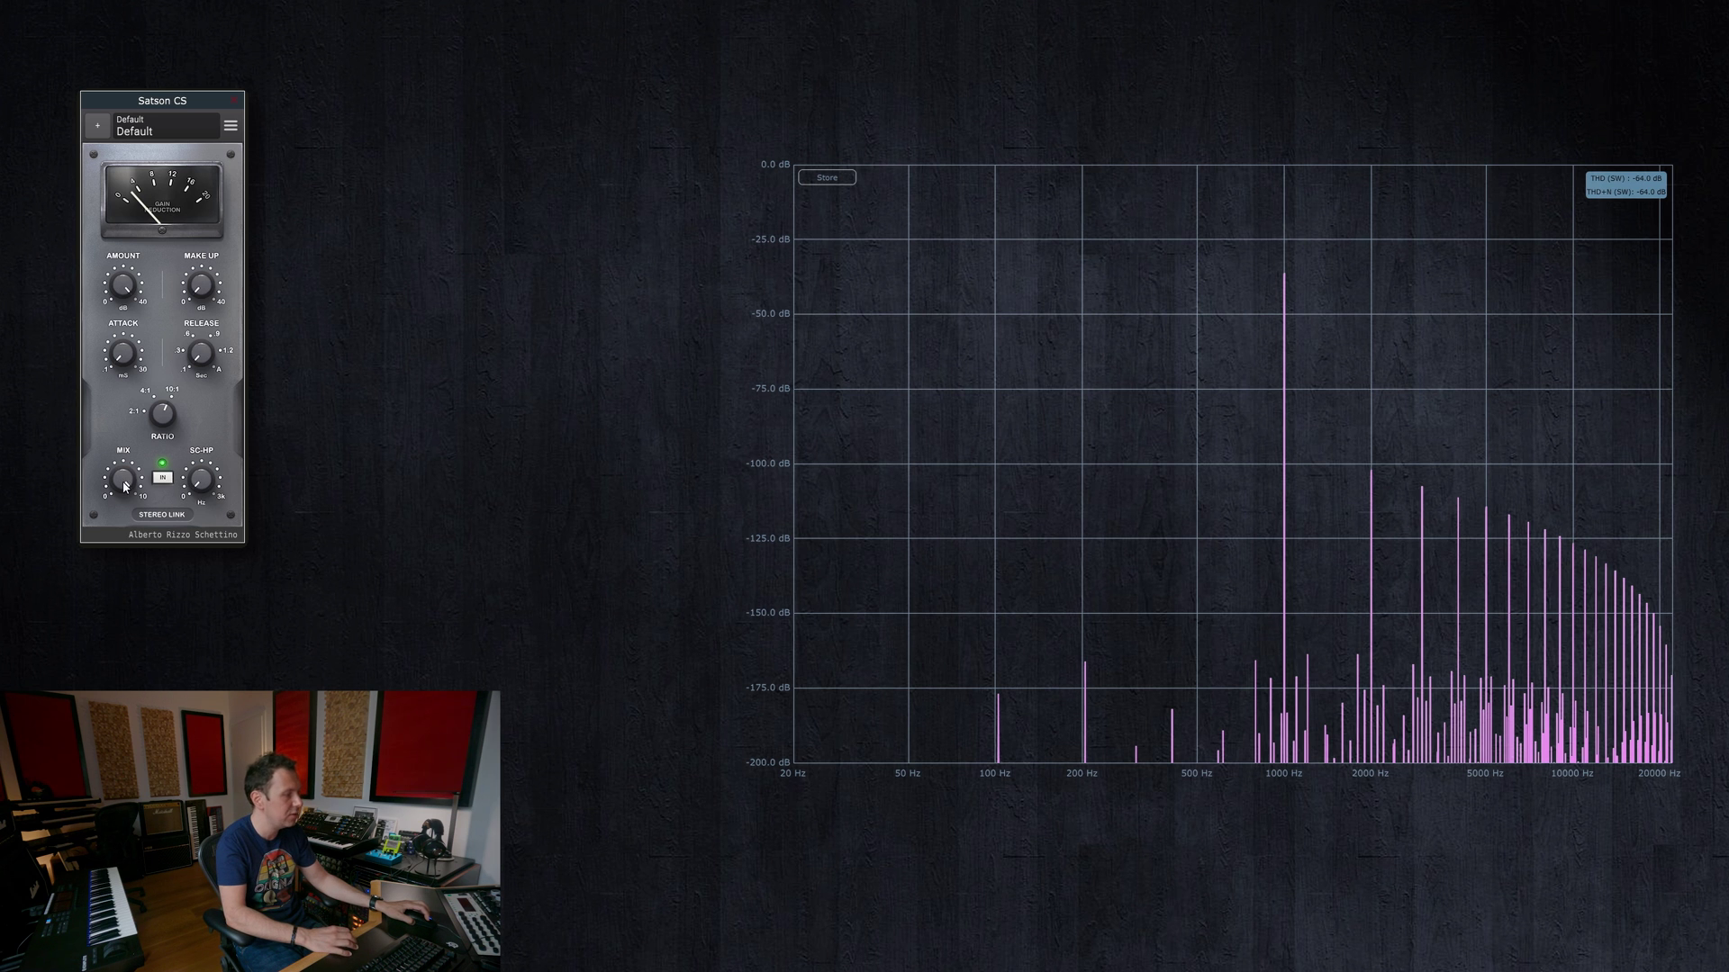
pyautogui.moveTo(203, 487); pyautogui.dragTo(148, 385)
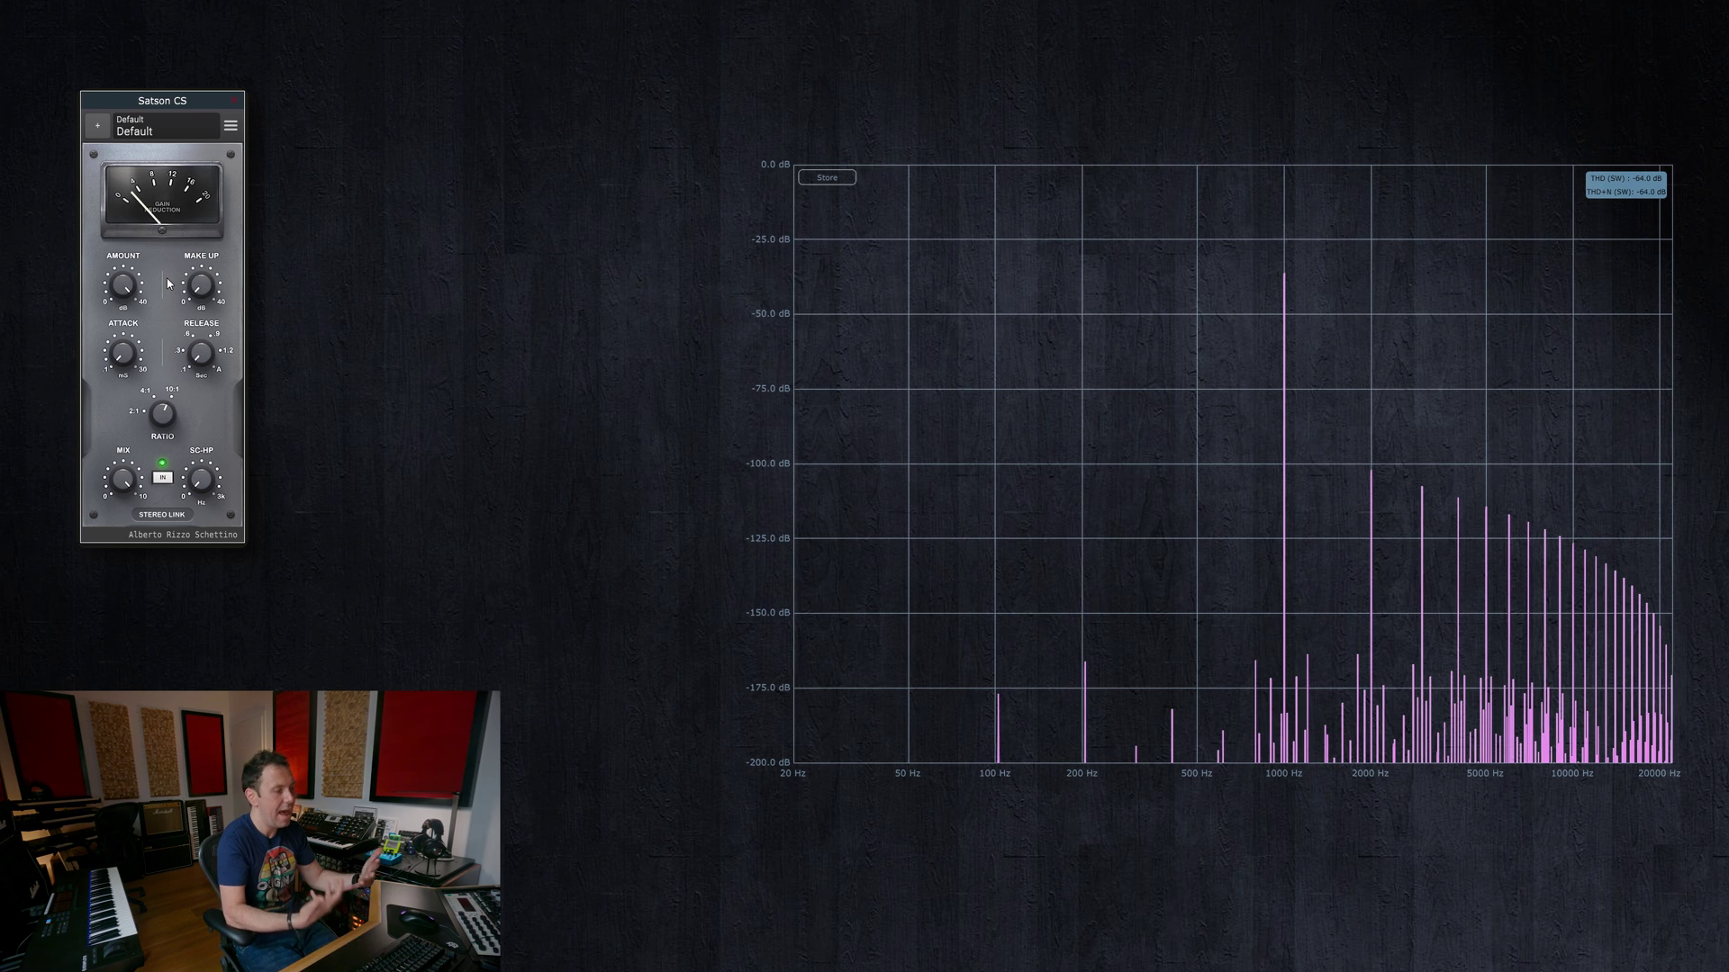
# Review the compressor's Stereo Mode choices again, keeping Stereo Link selected
pyautogui.click(165, 518)
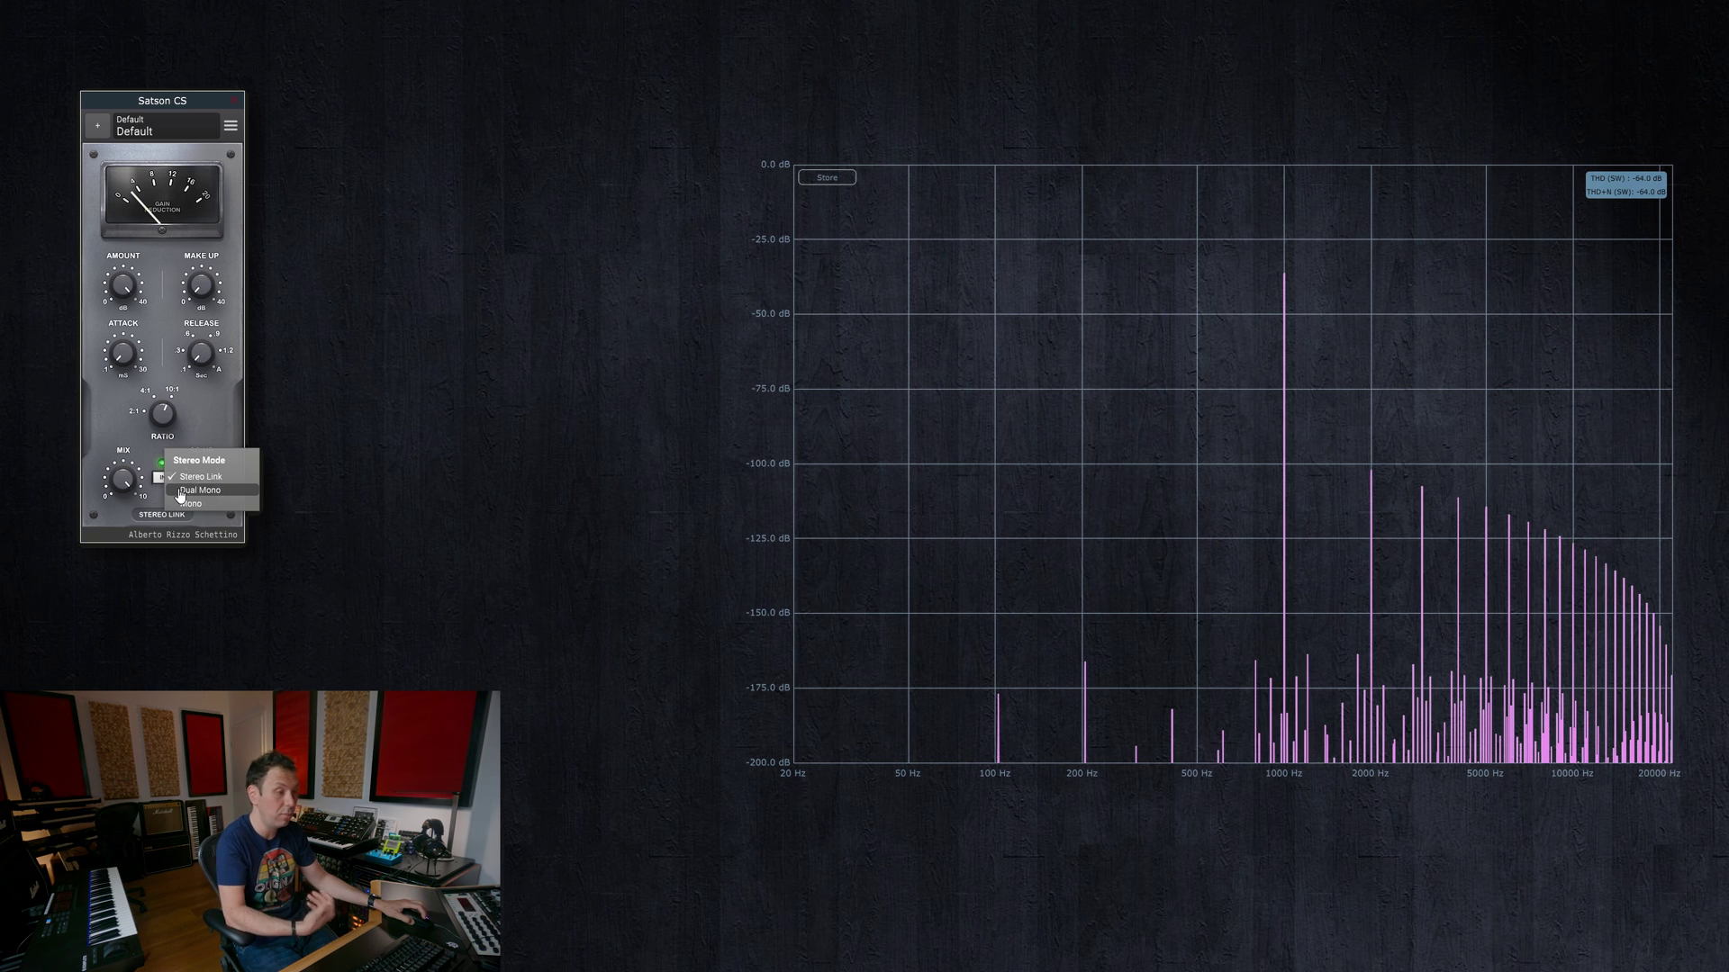
pyautogui.click(161, 505)
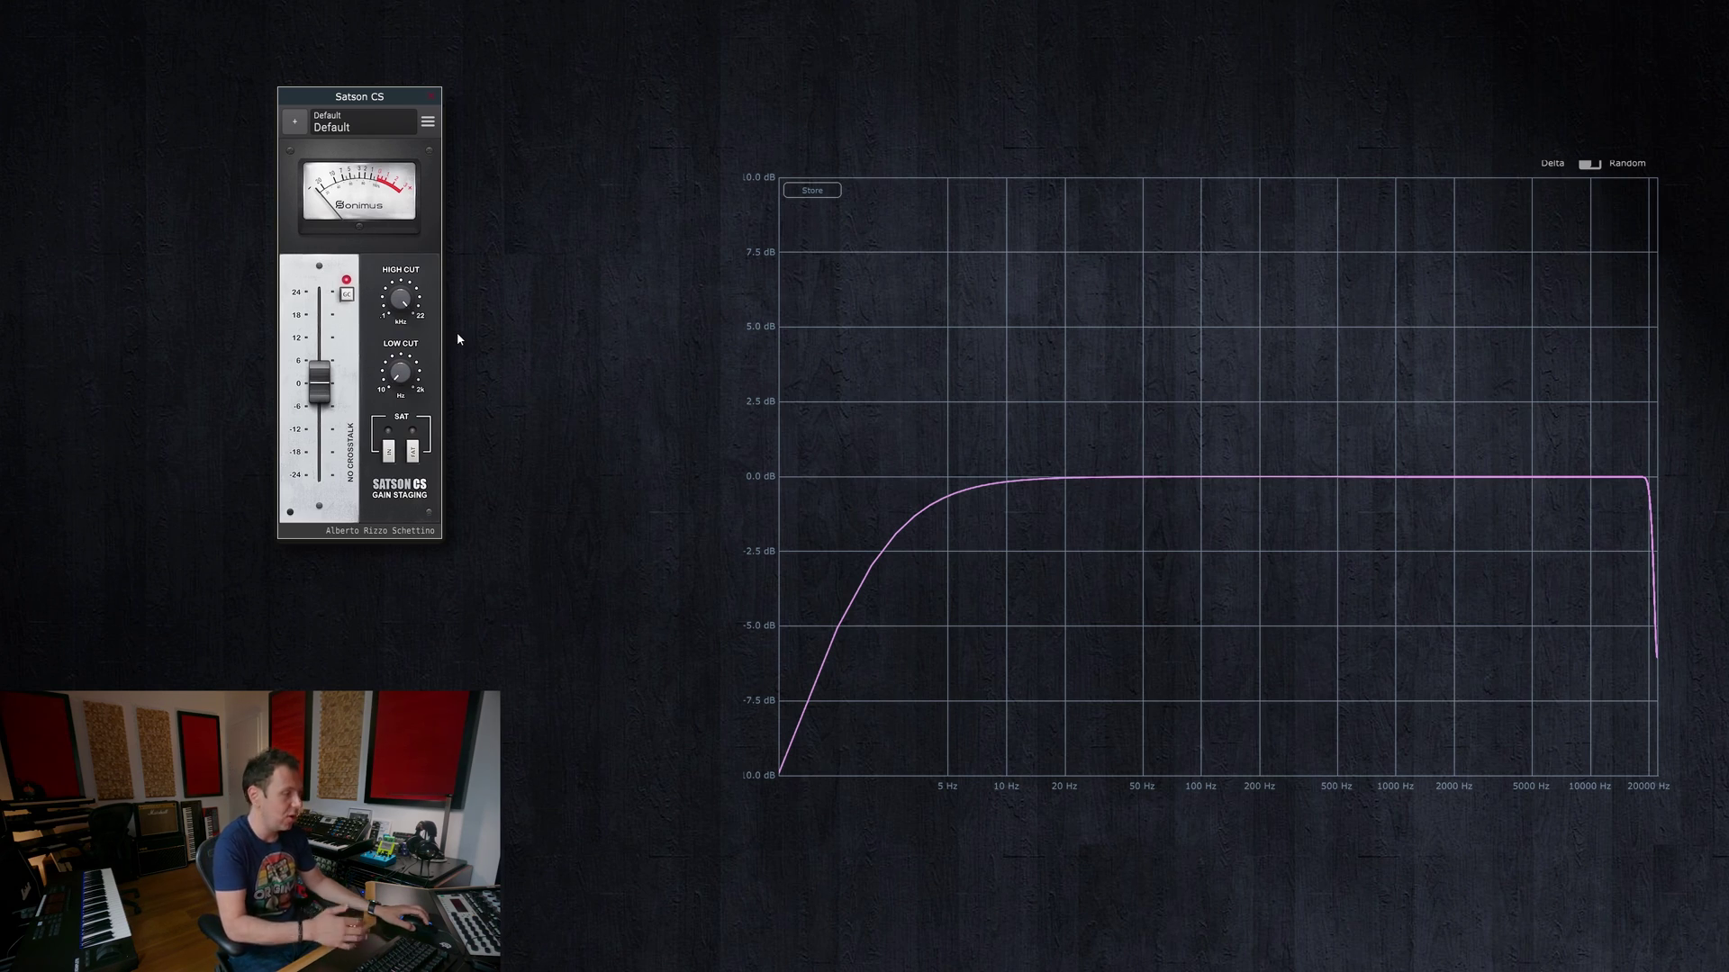
# Set the gain module's stereo crosstalk to Vintage and switch on saturation
pyautogui.click(352, 457)
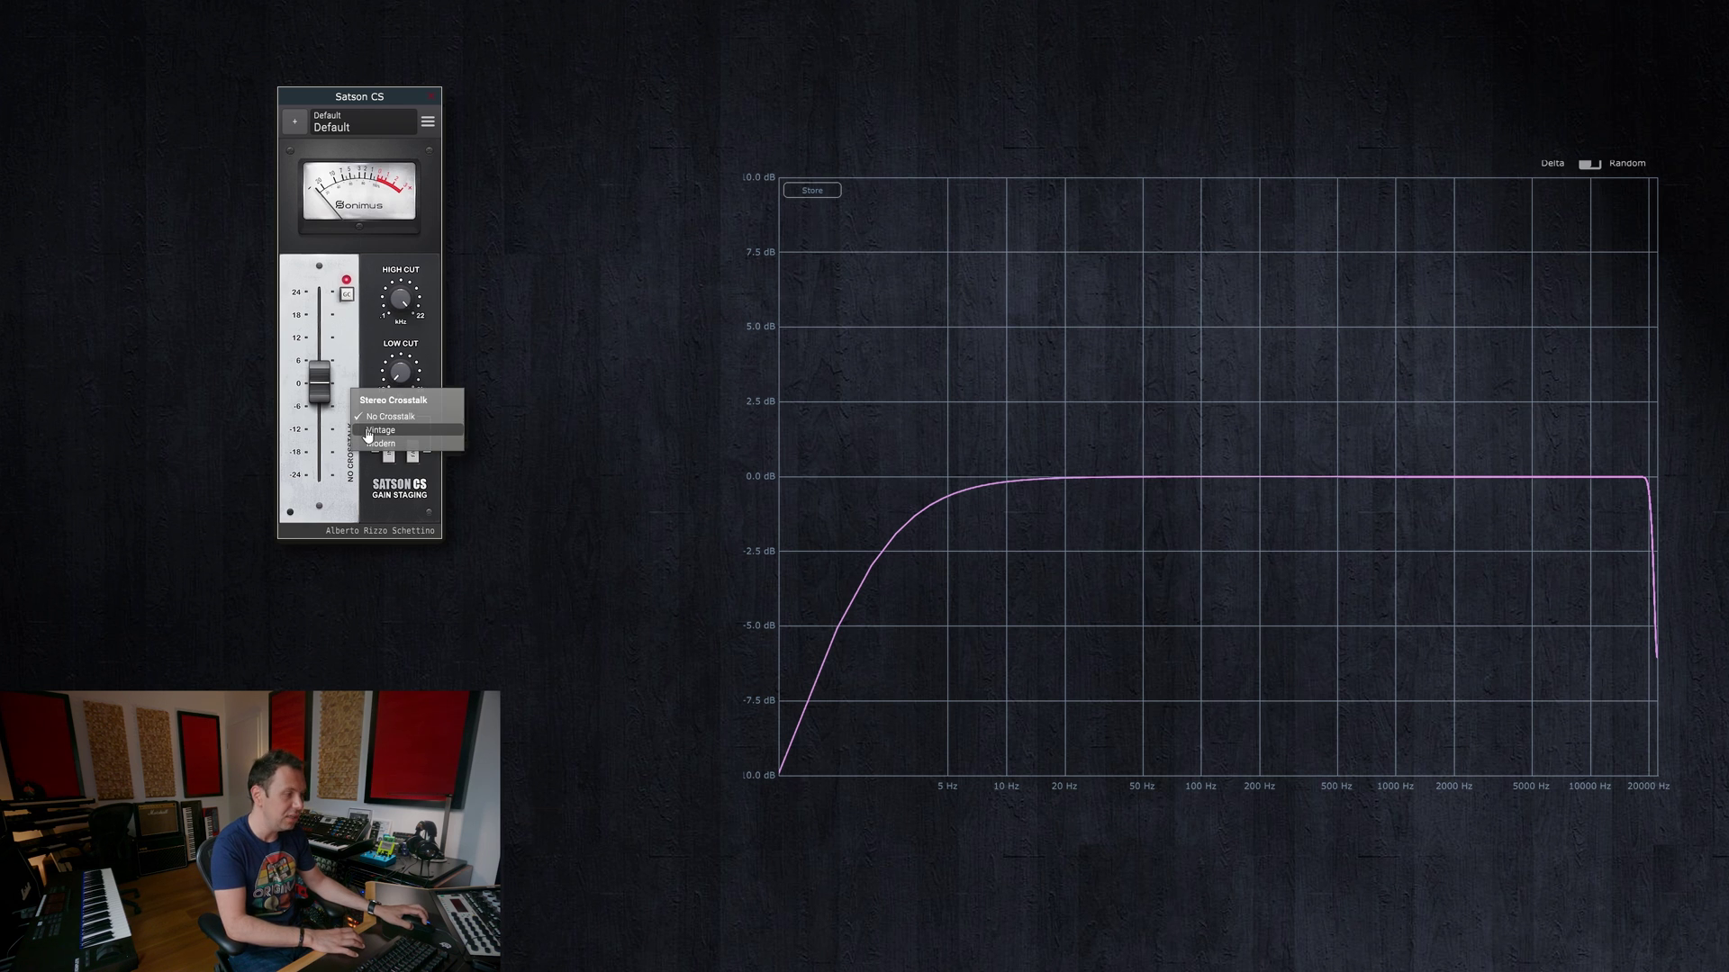
pyautogui.click(378, 431)
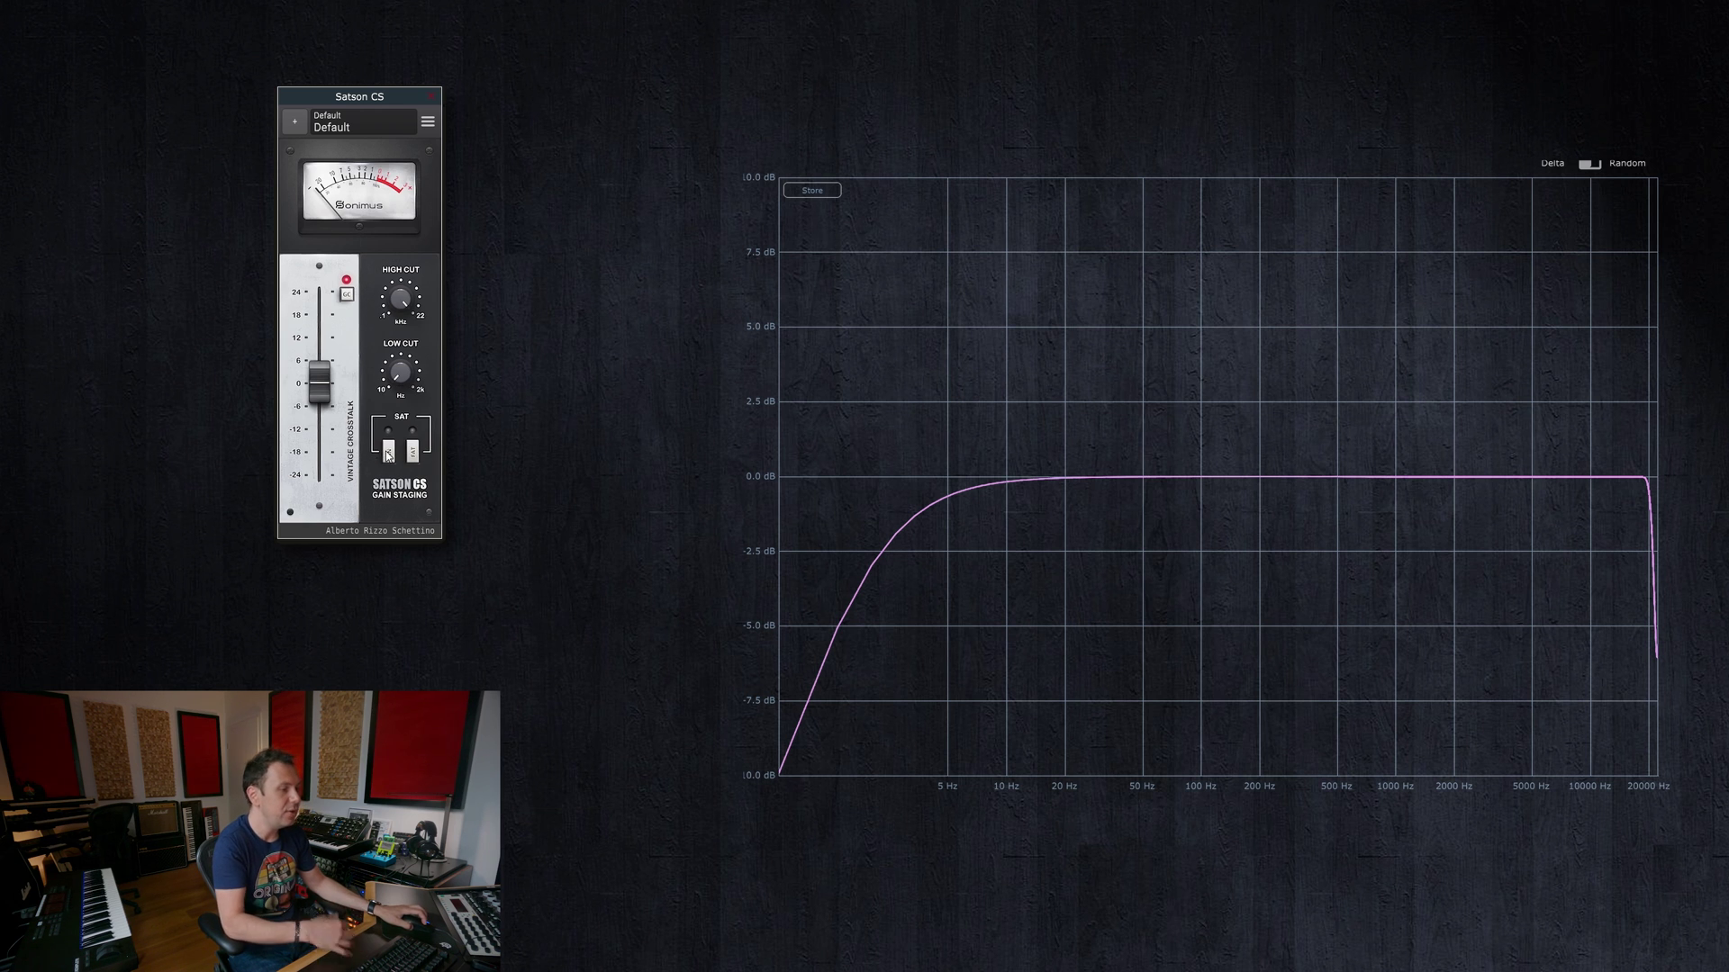
pyautogui.click(388, 453)
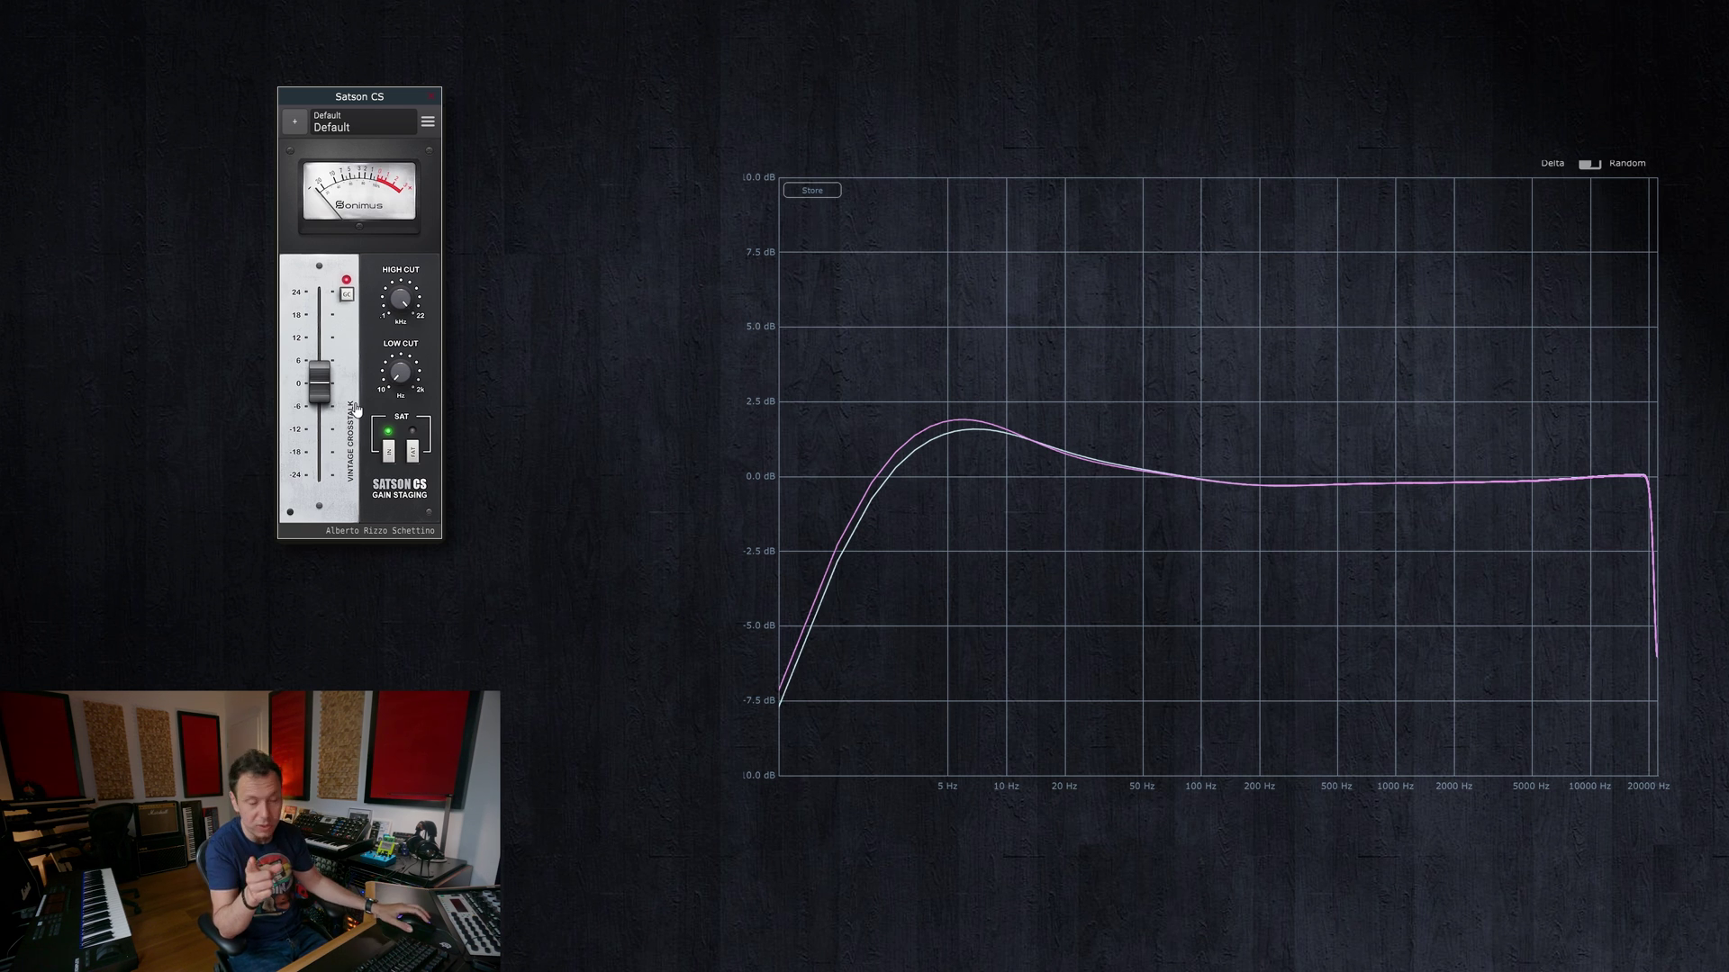
# Change the stereo crosstalk to Modern and switch on FAT saturation
pyautogui.click(345, 450)
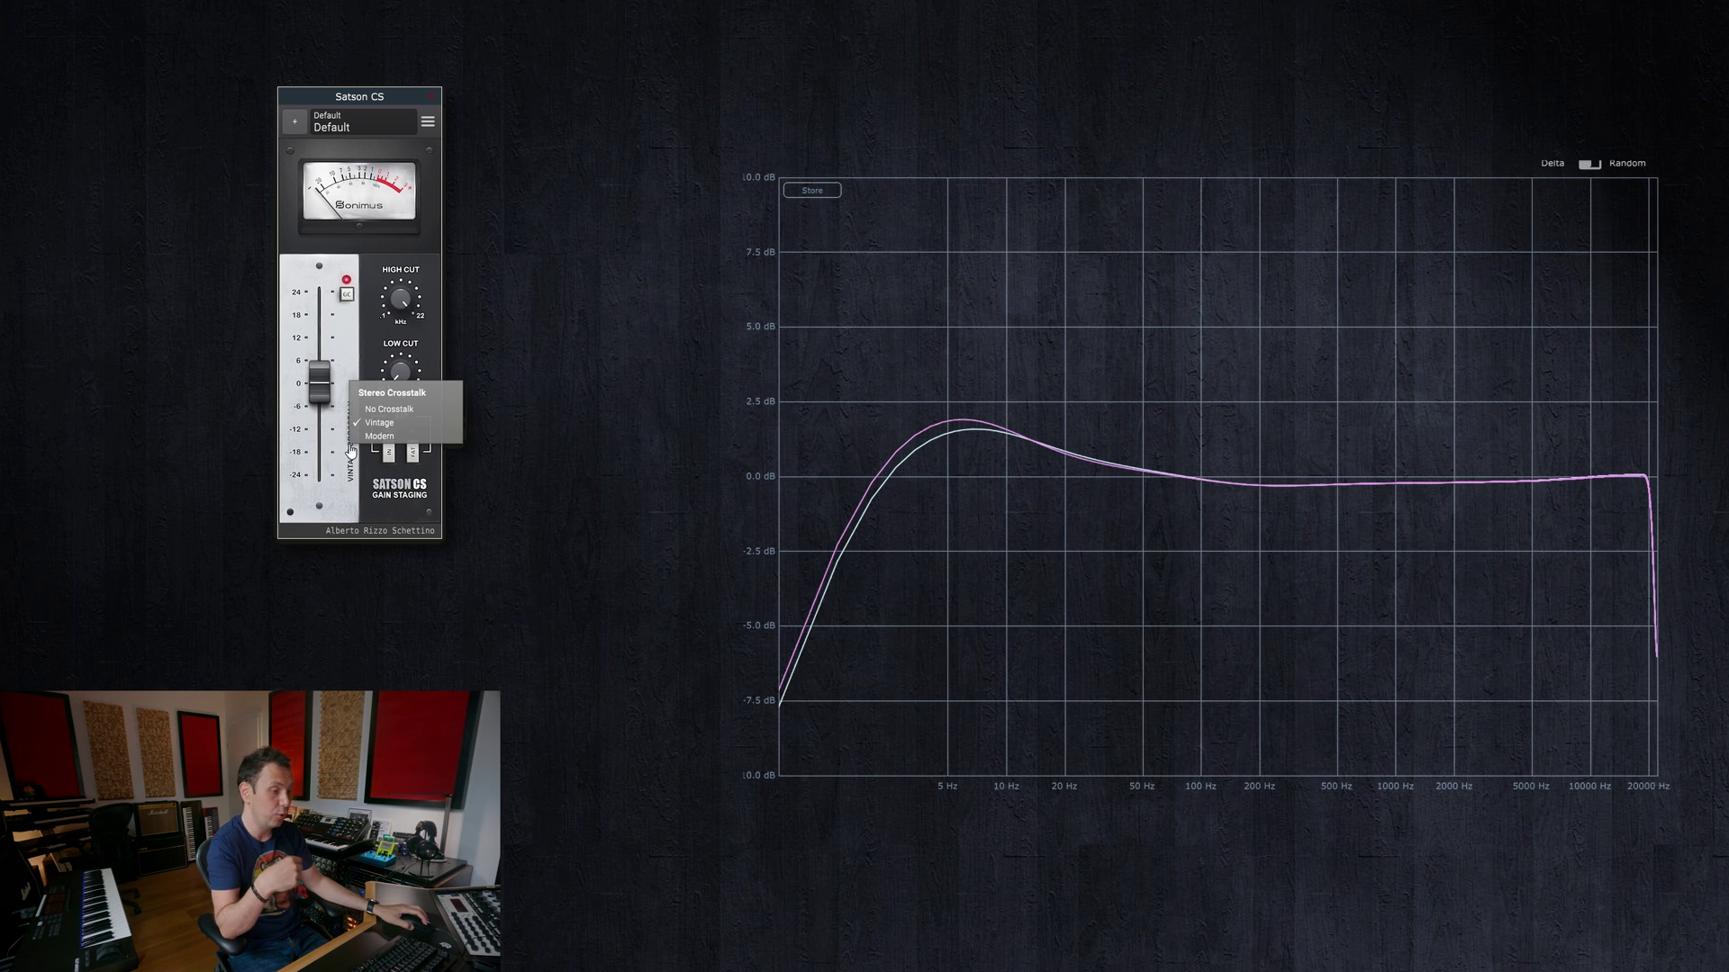
pyautogui.click(374, 437)
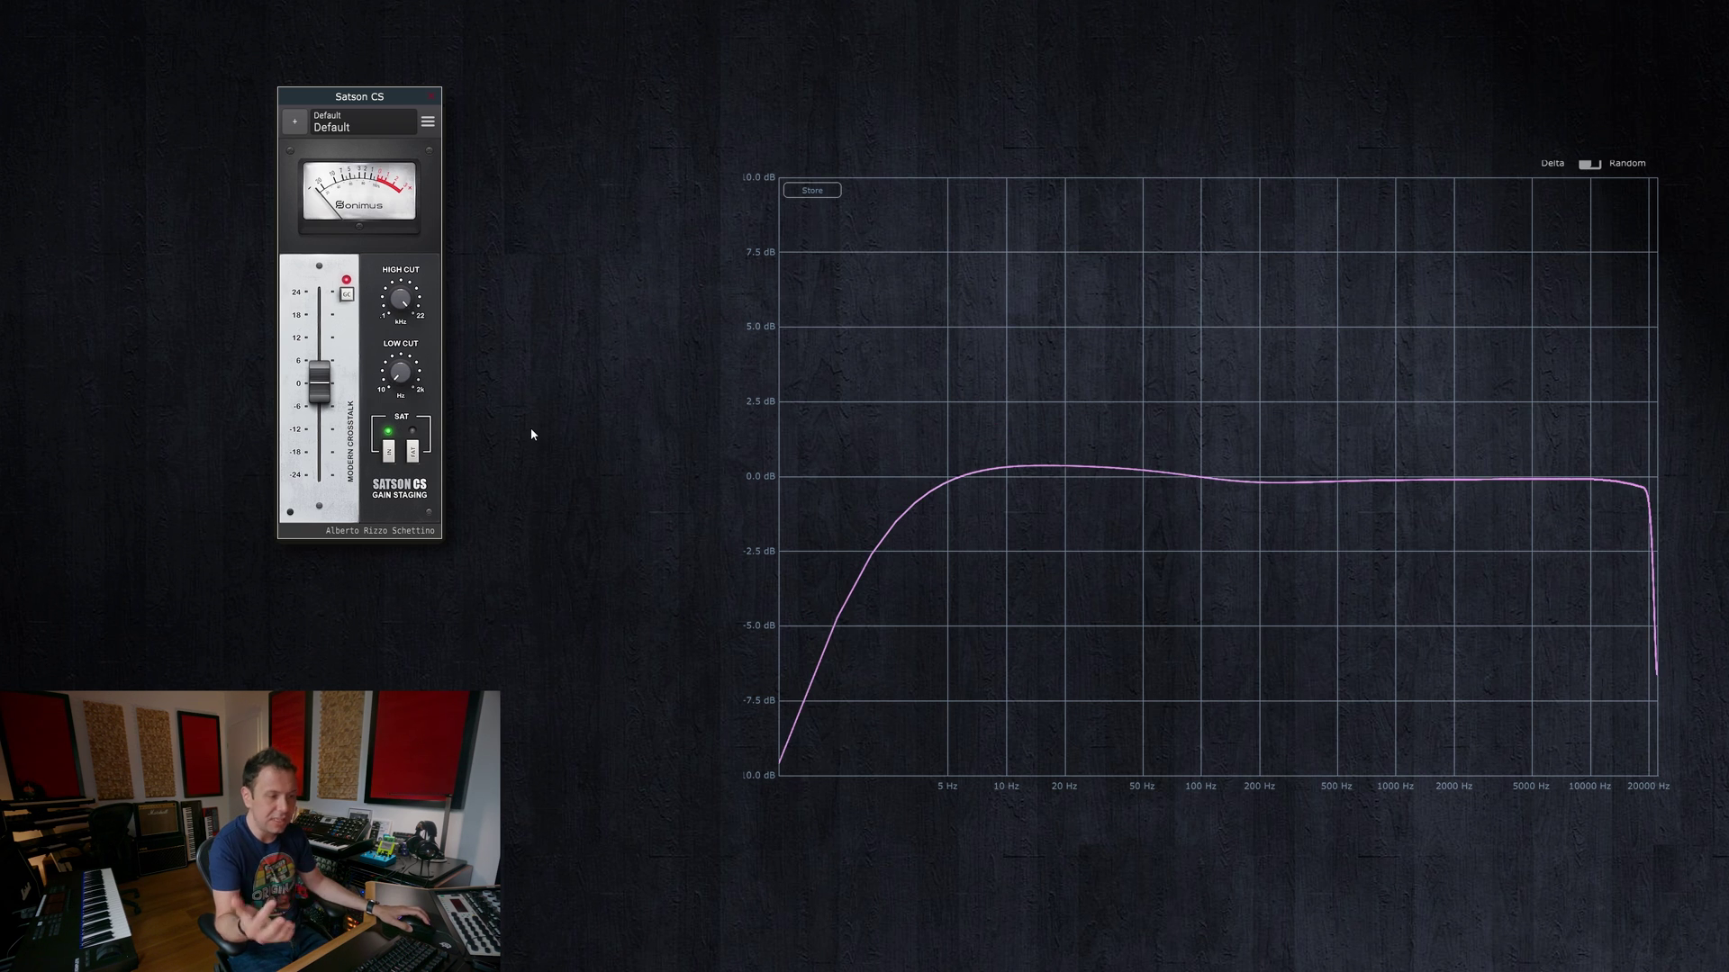
pyautogui.click(414, 452)
# Raise the gain fader to about 8 dB and switch the stereo crosstalk back to Vintage
pyautogui.moveTo(322, 391)
pyautogui.mouseDown()
pyautogui.moveTo(326, 306)
pyautogui.moveTo(331, 452)
pyautogui.moveTo(333, 347)
pyautogui.moveTo(335, 363)
pyautogui.mouseUp()
pyautogui.click(357, 455)
pyautogui.click(367, 427)
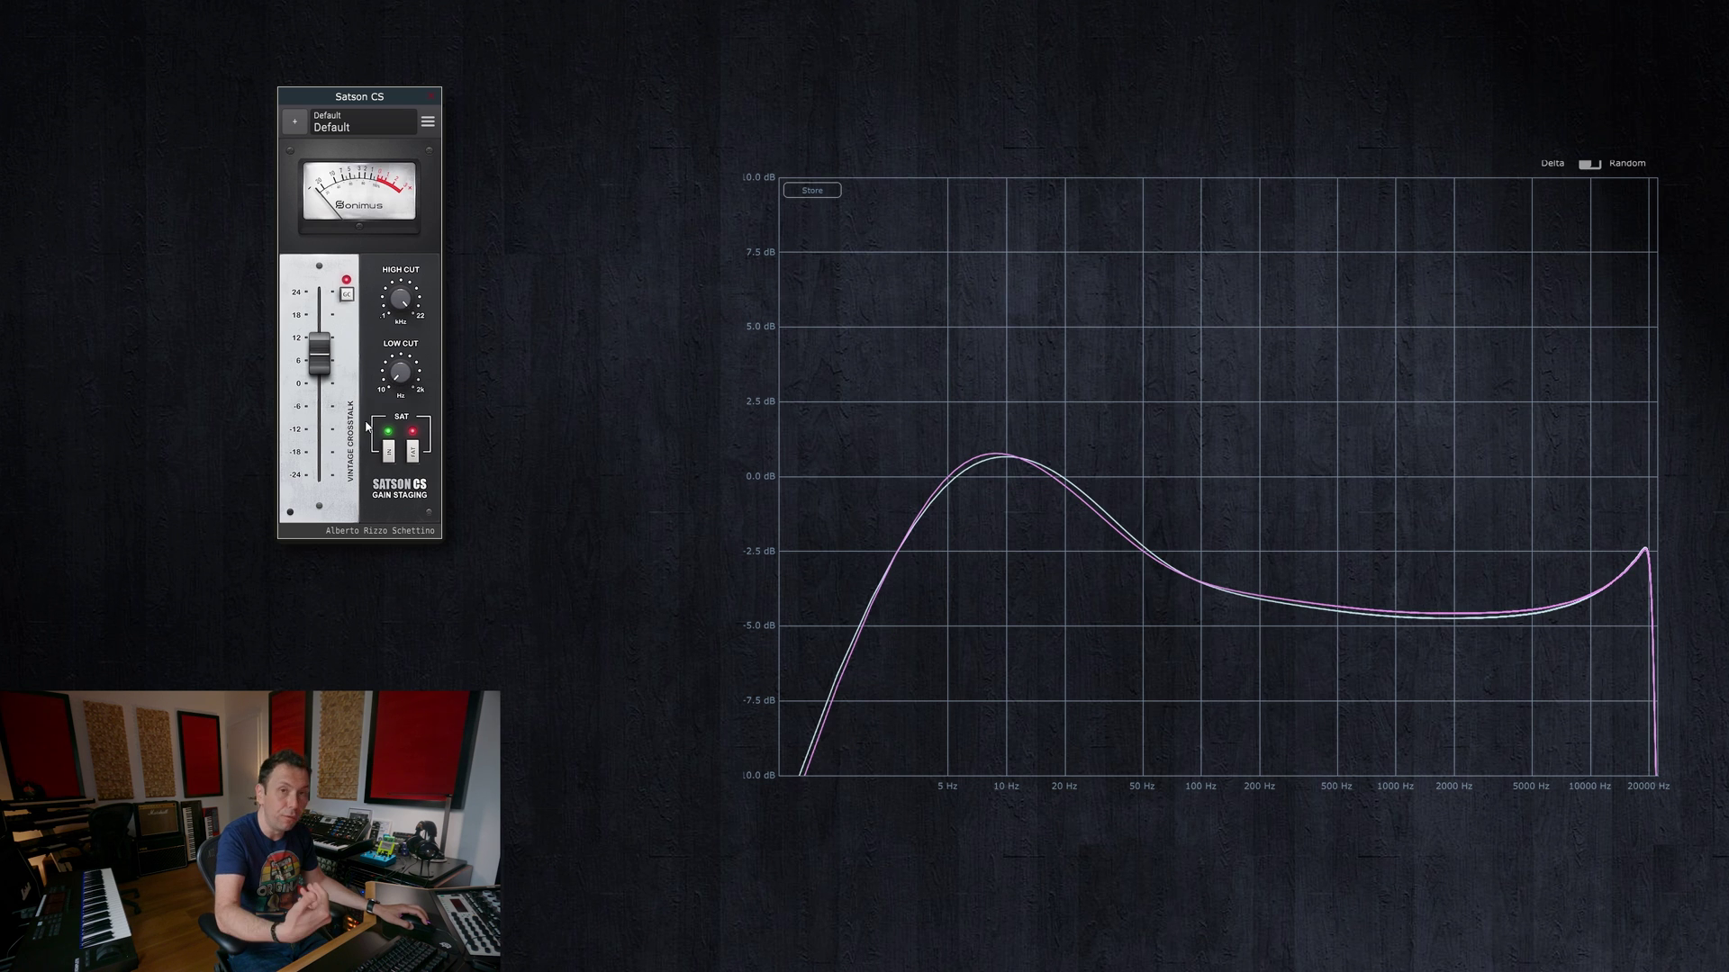
pyautogui.moveTo(324, 388)
pyautogui.mouseDown()
pyautogui.moveTo(325, 315)
pyautogui.moveTo(323, 443)
pyautogui.moveTo(324, 326)
pyautogui.moveTo(326, 394)
pyautogui.mouseUp()
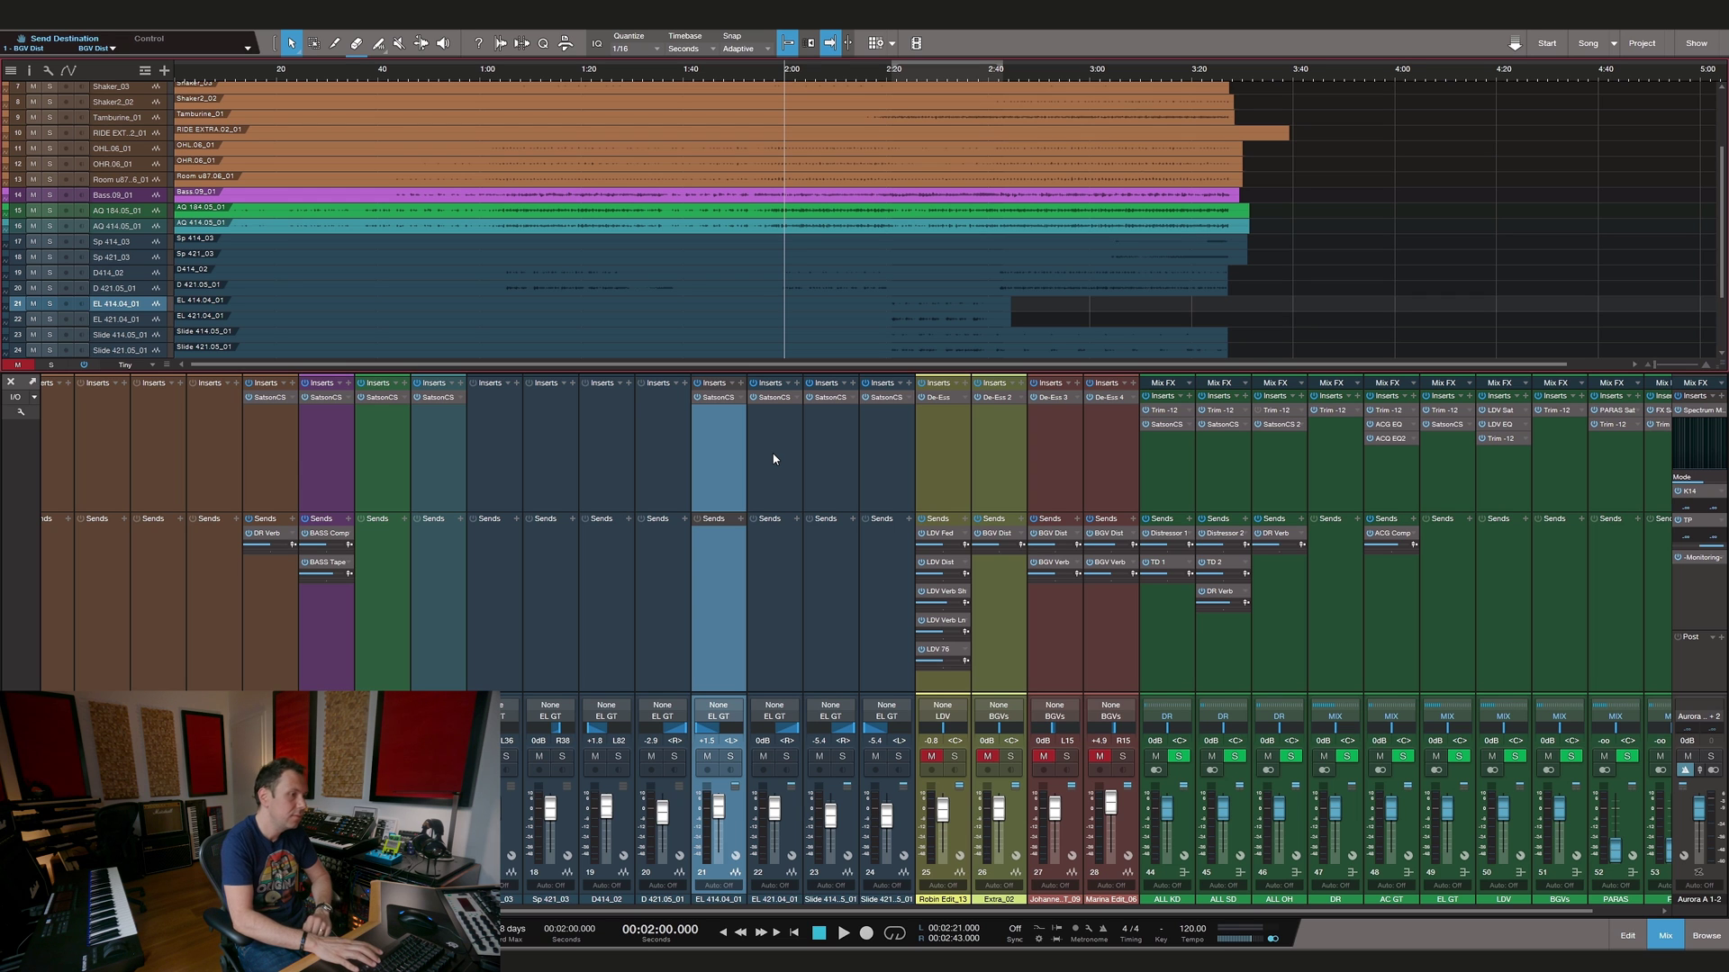
# Play the full mix in Studio One from 2:00 and stop playback
pyautogui.press('space')
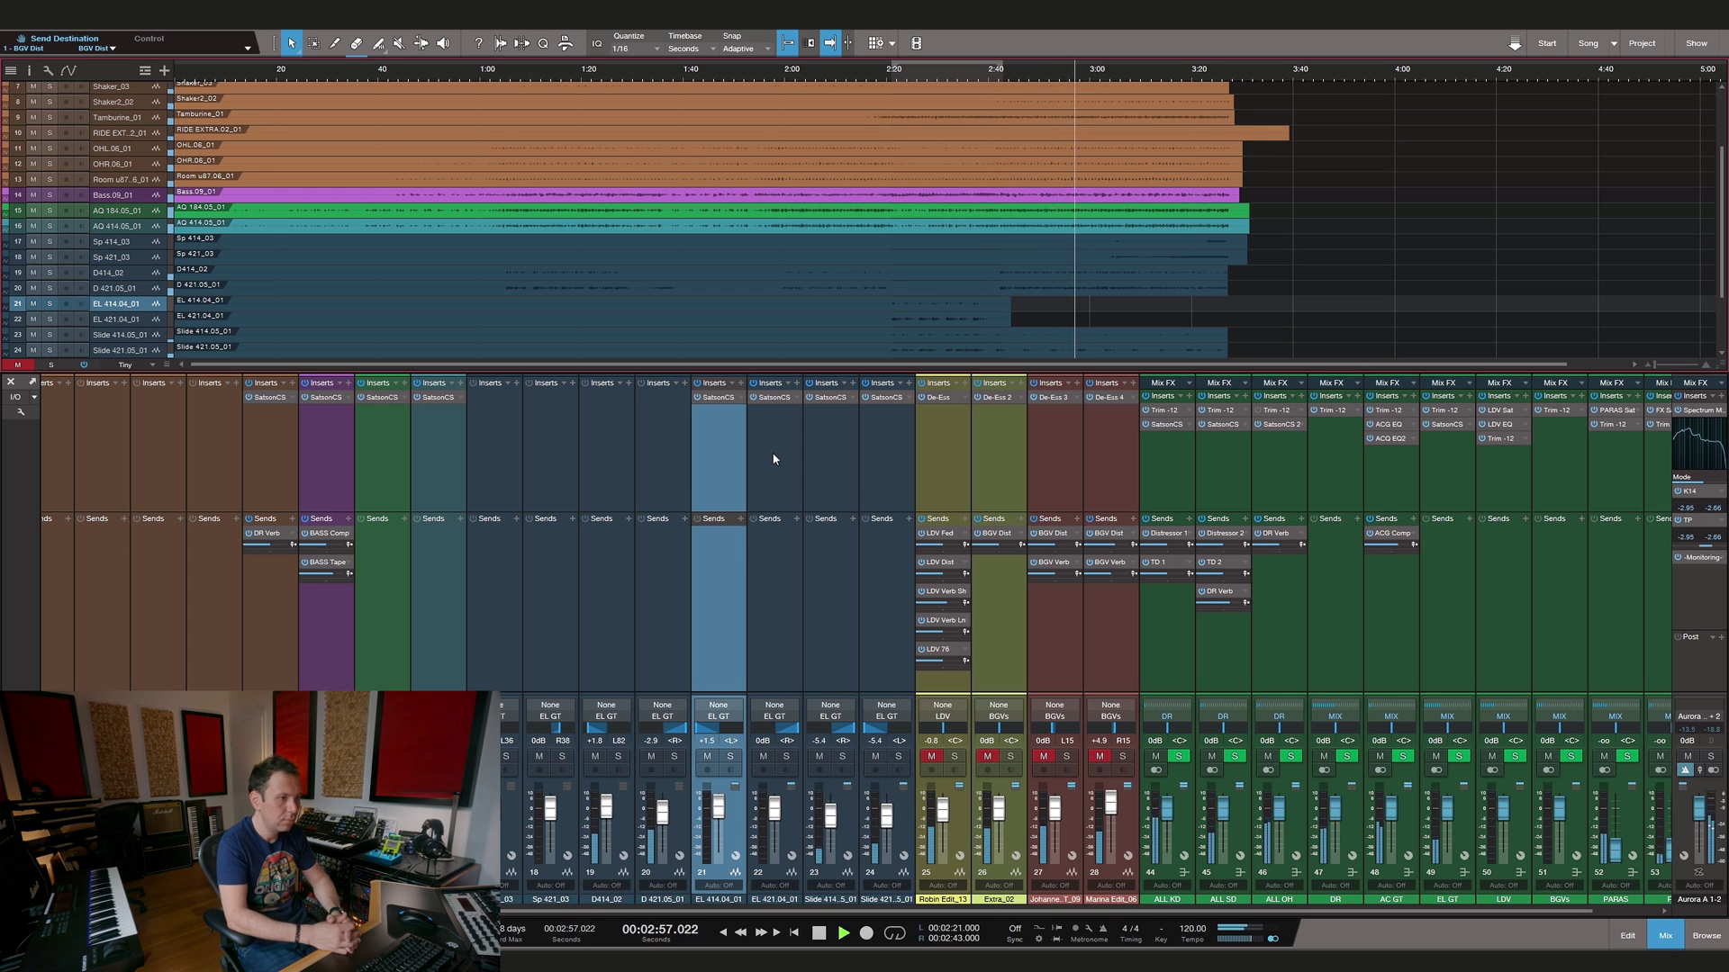
pyautogui.press('space')
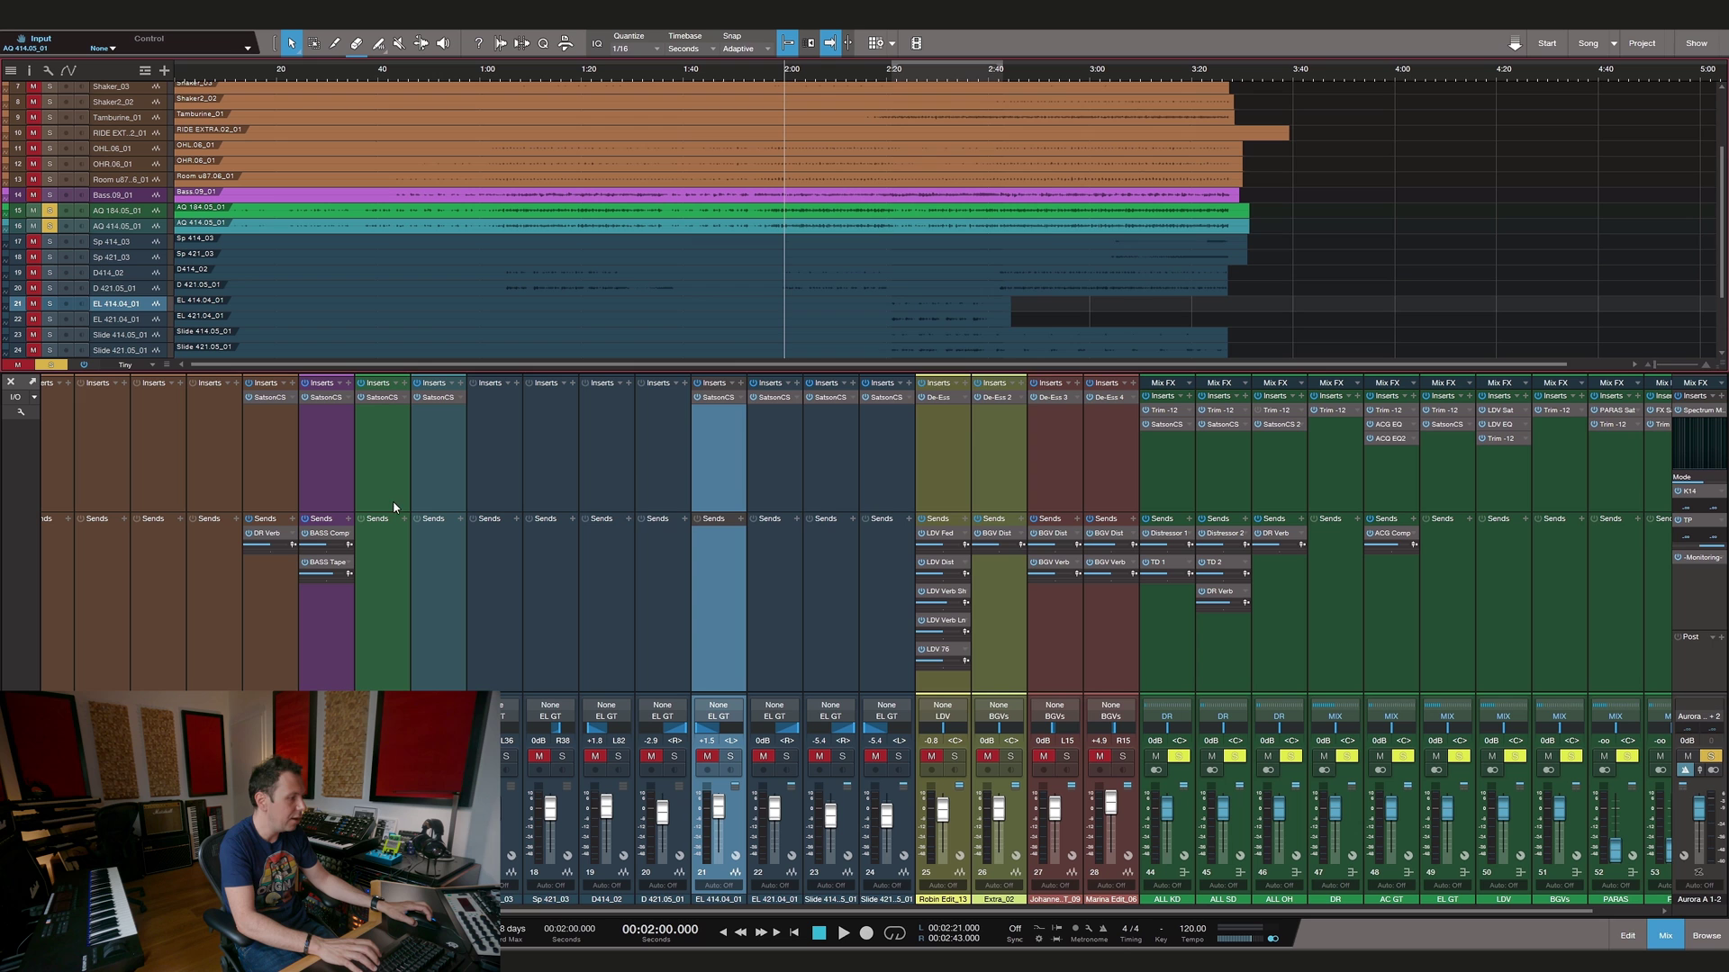
# Open the SatsonCS inserts of tracks AQ 184.05_01 and AQ 414.05_01 and place their windows side by side
pyautogui.click(382, 398)
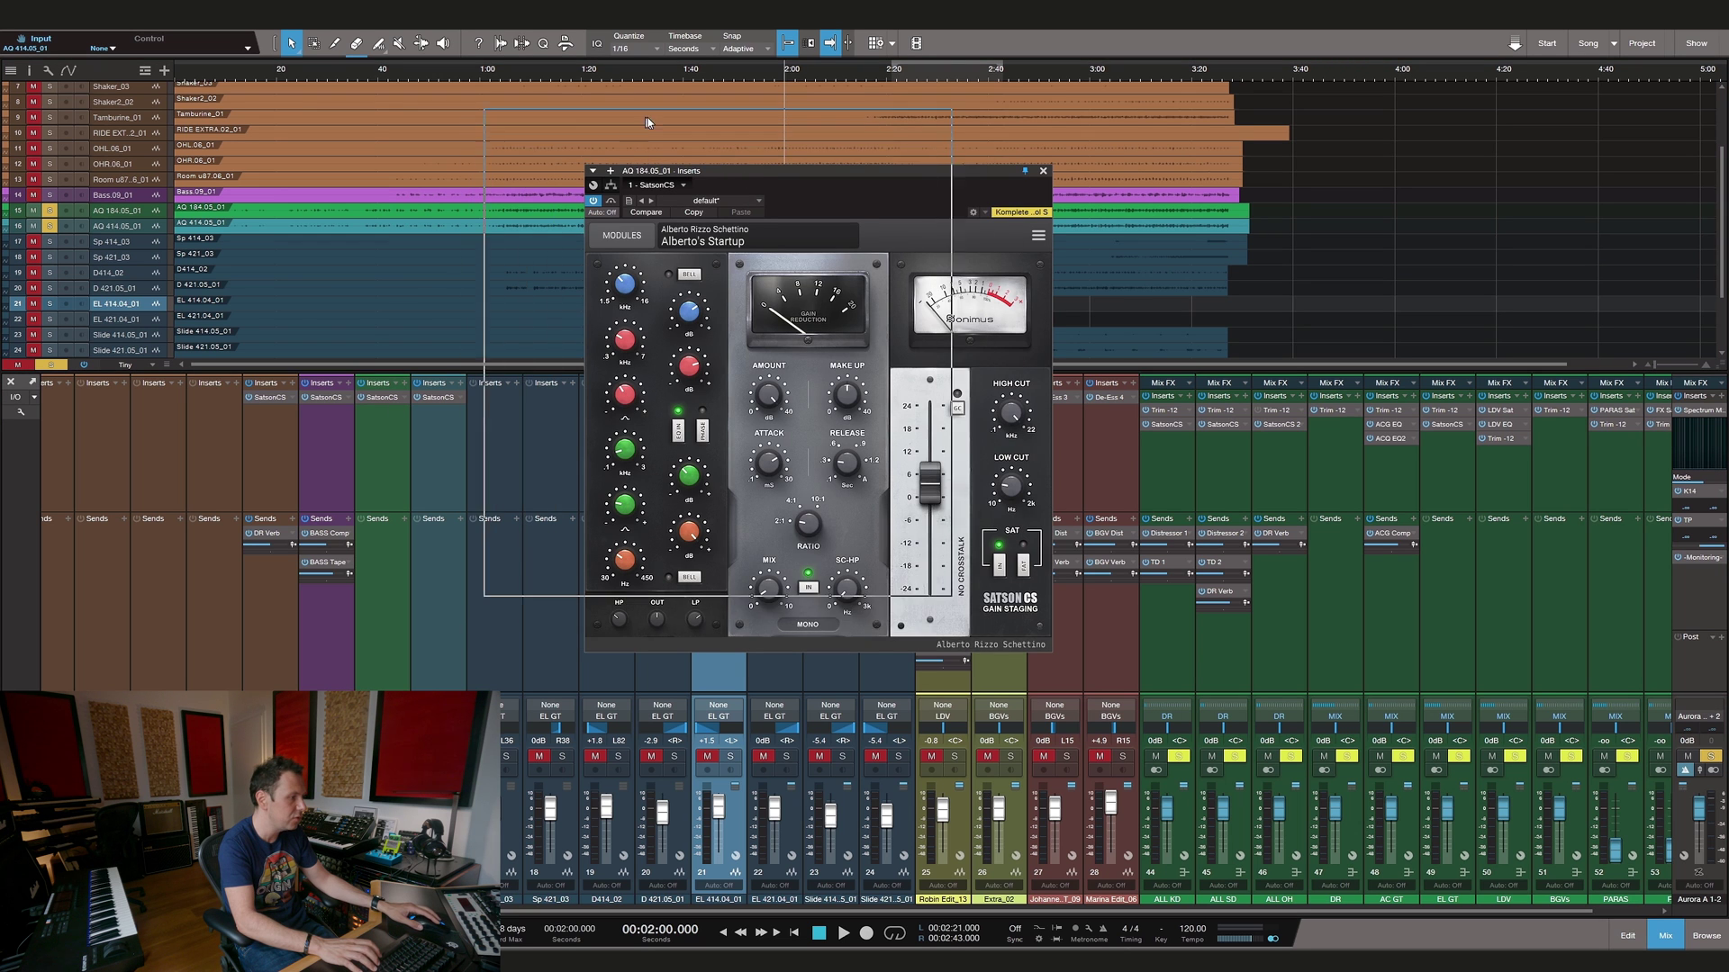
pyautogui.click(438, 398)
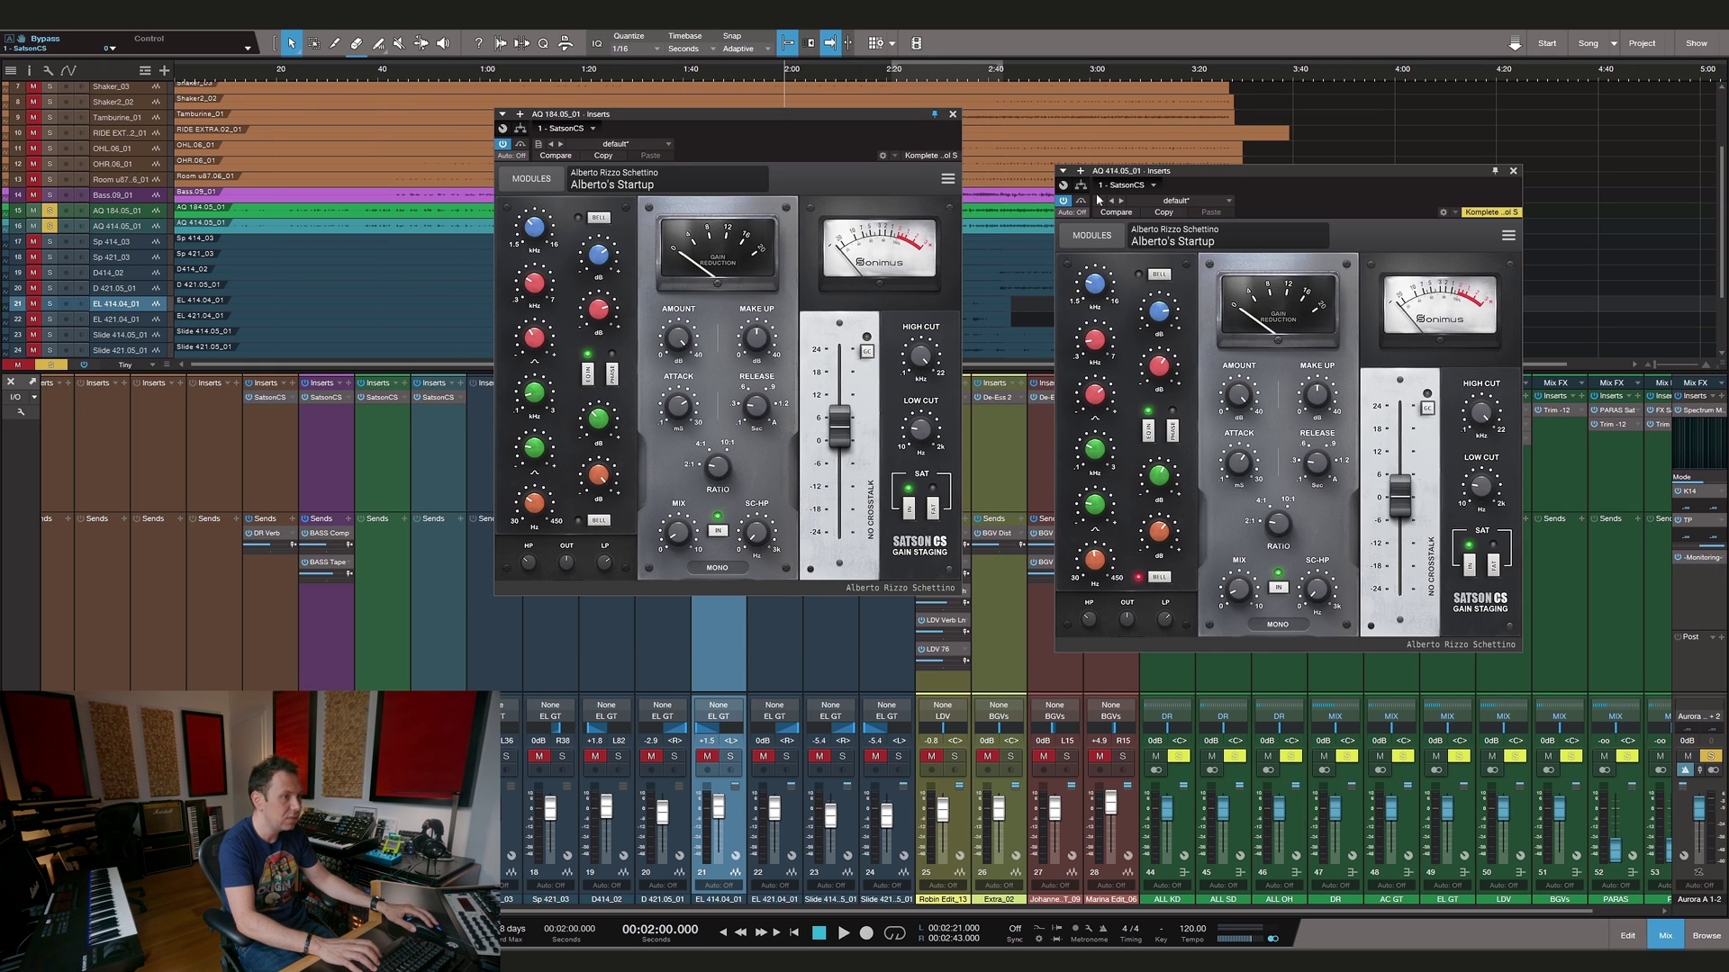
pyautogui.moveTo(1155, 172); pyautogui.dragTo(1065, 116)
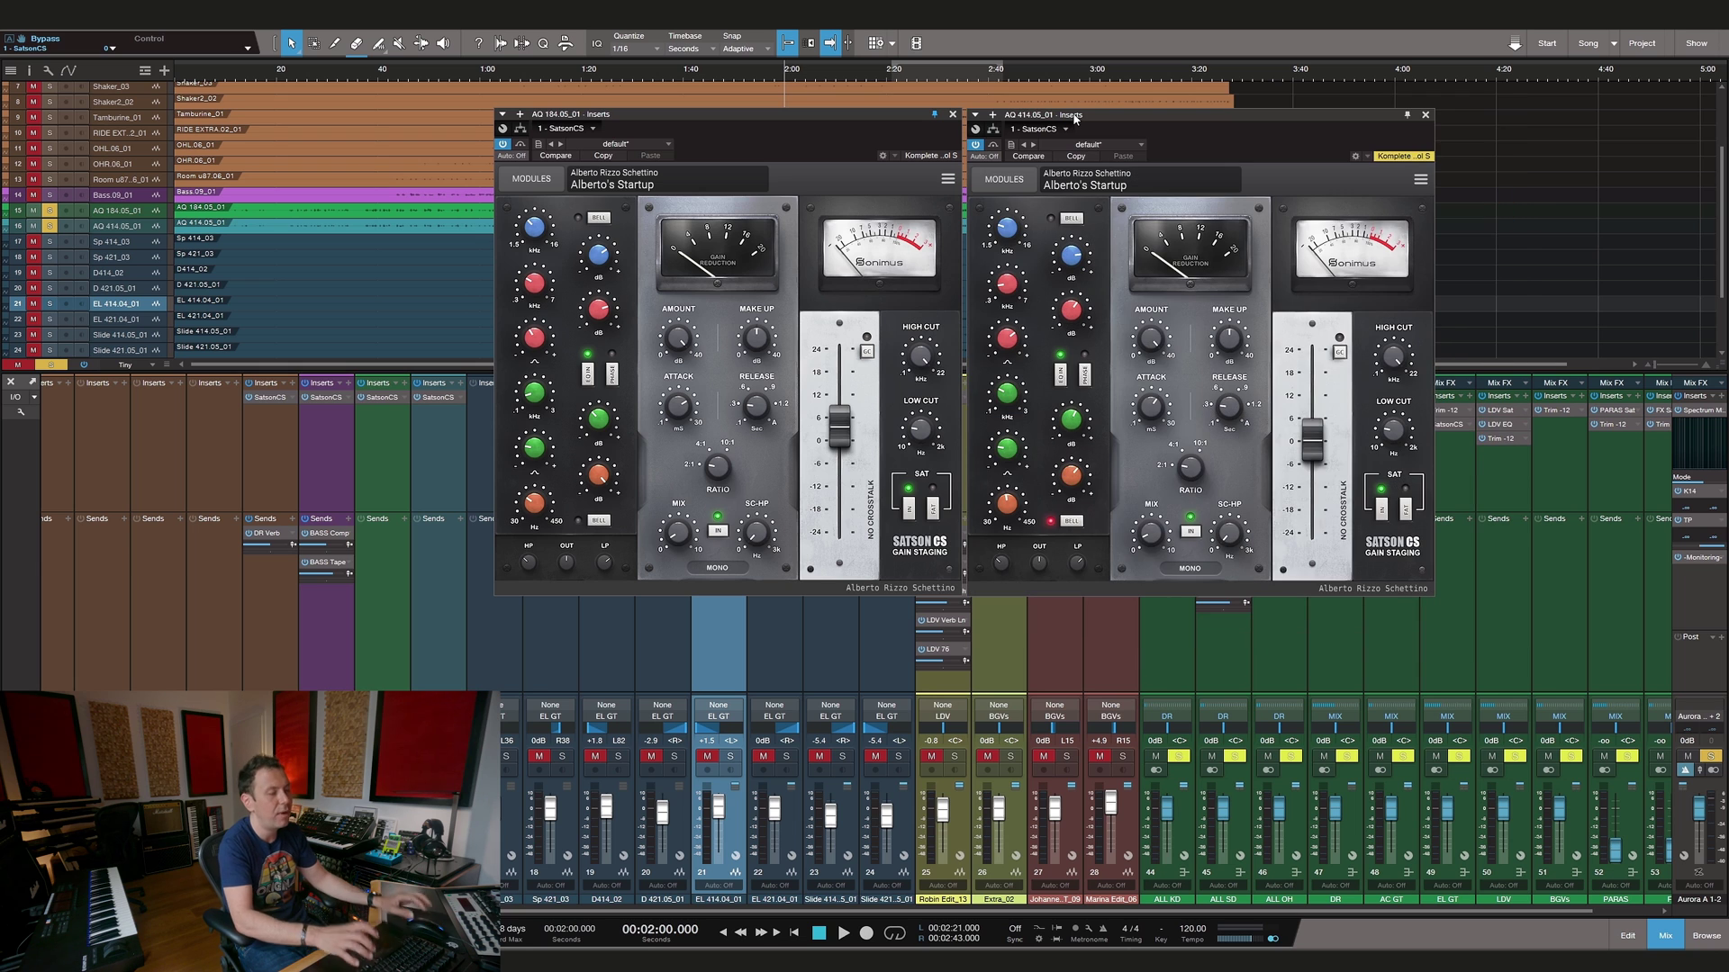
# Play the soloed AQ 184 and AQ 414 tracks from 1:59, comparing both SatsonCS inserts active and bypassed
pyautogui.click(780, 76)
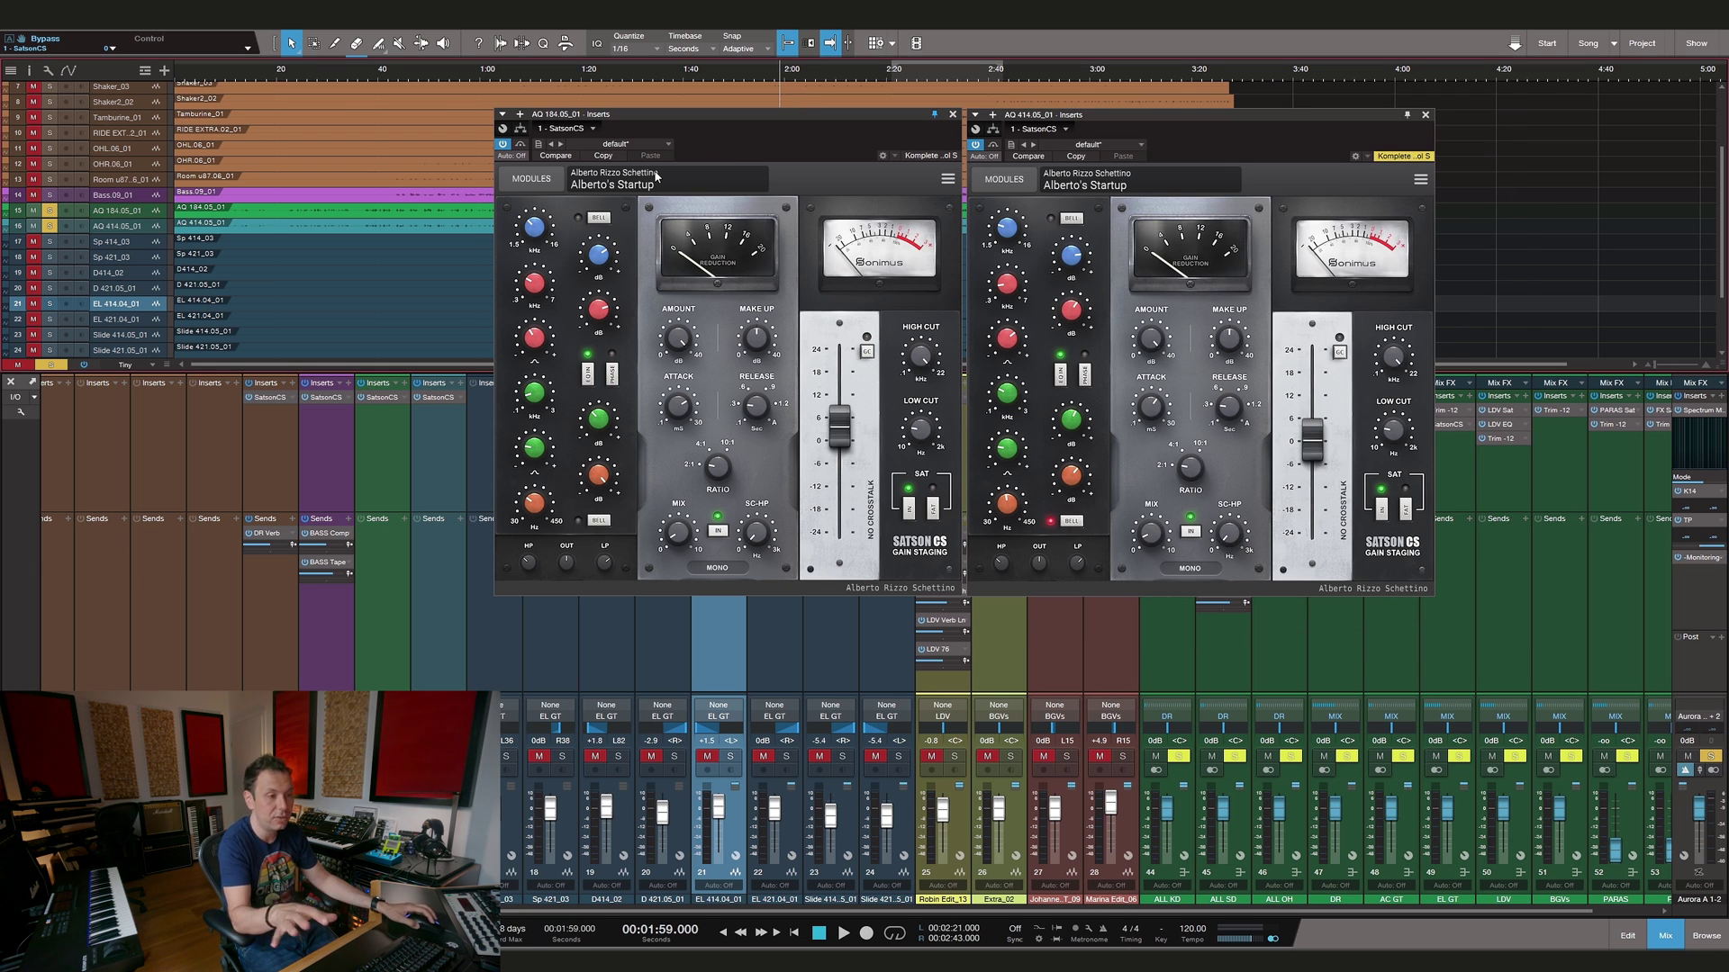
pyautogui.press('space')
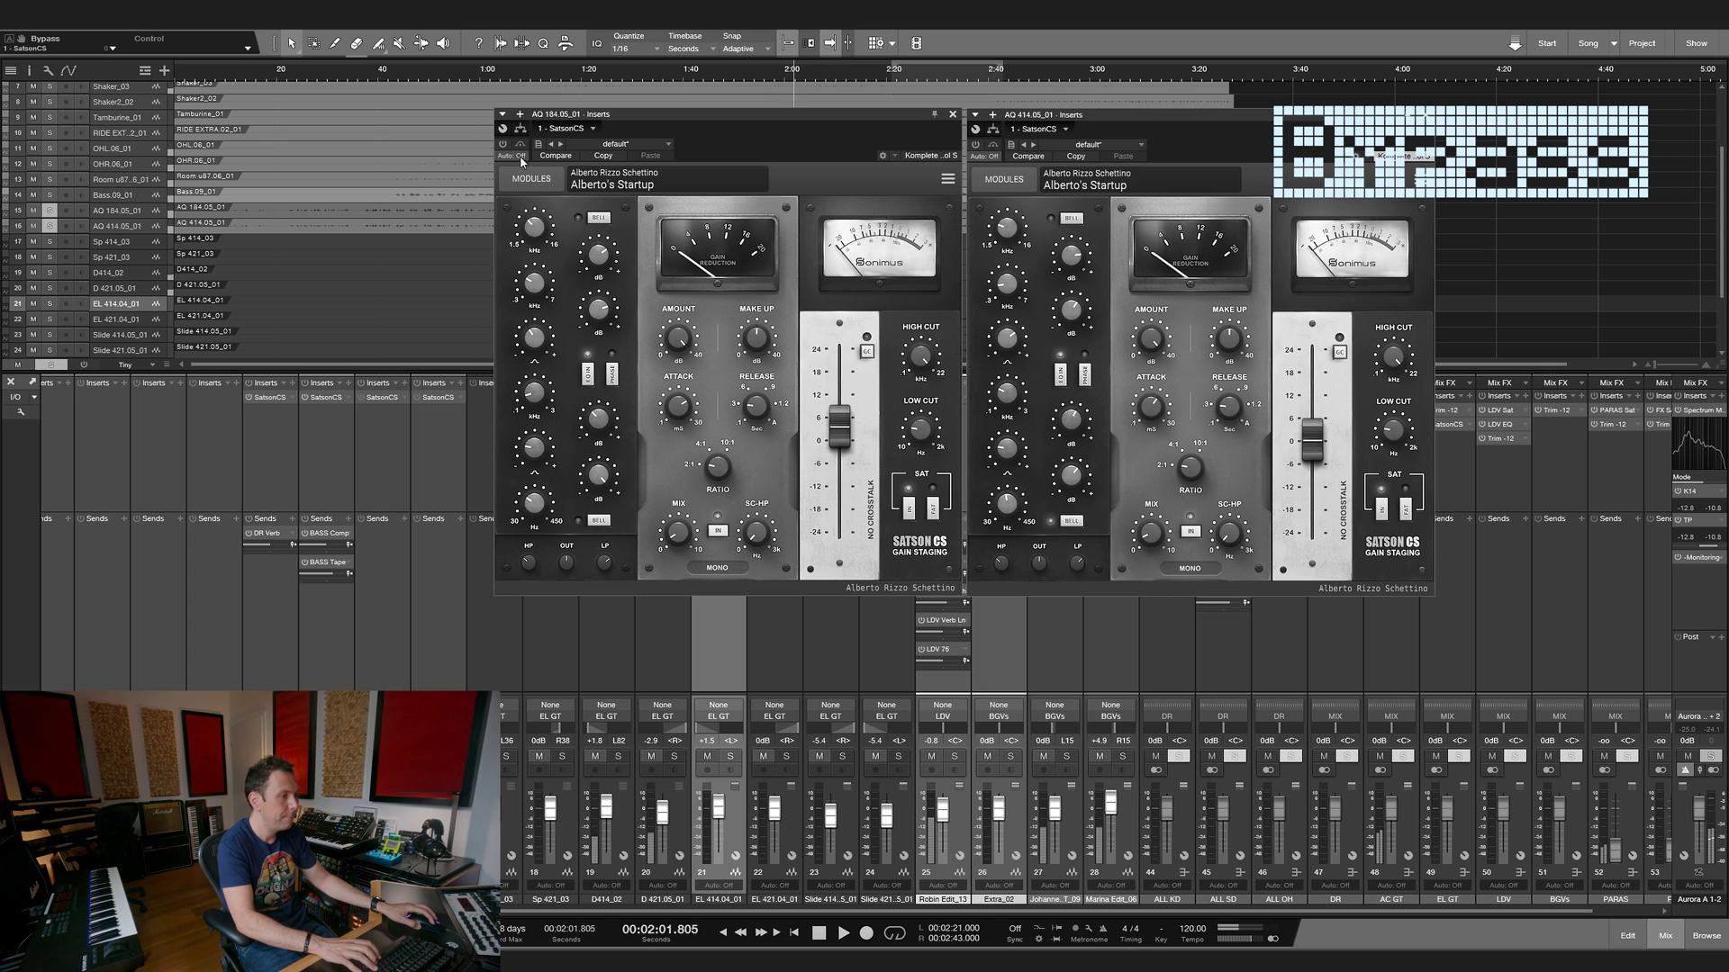
pyautogui.click(432, 461)
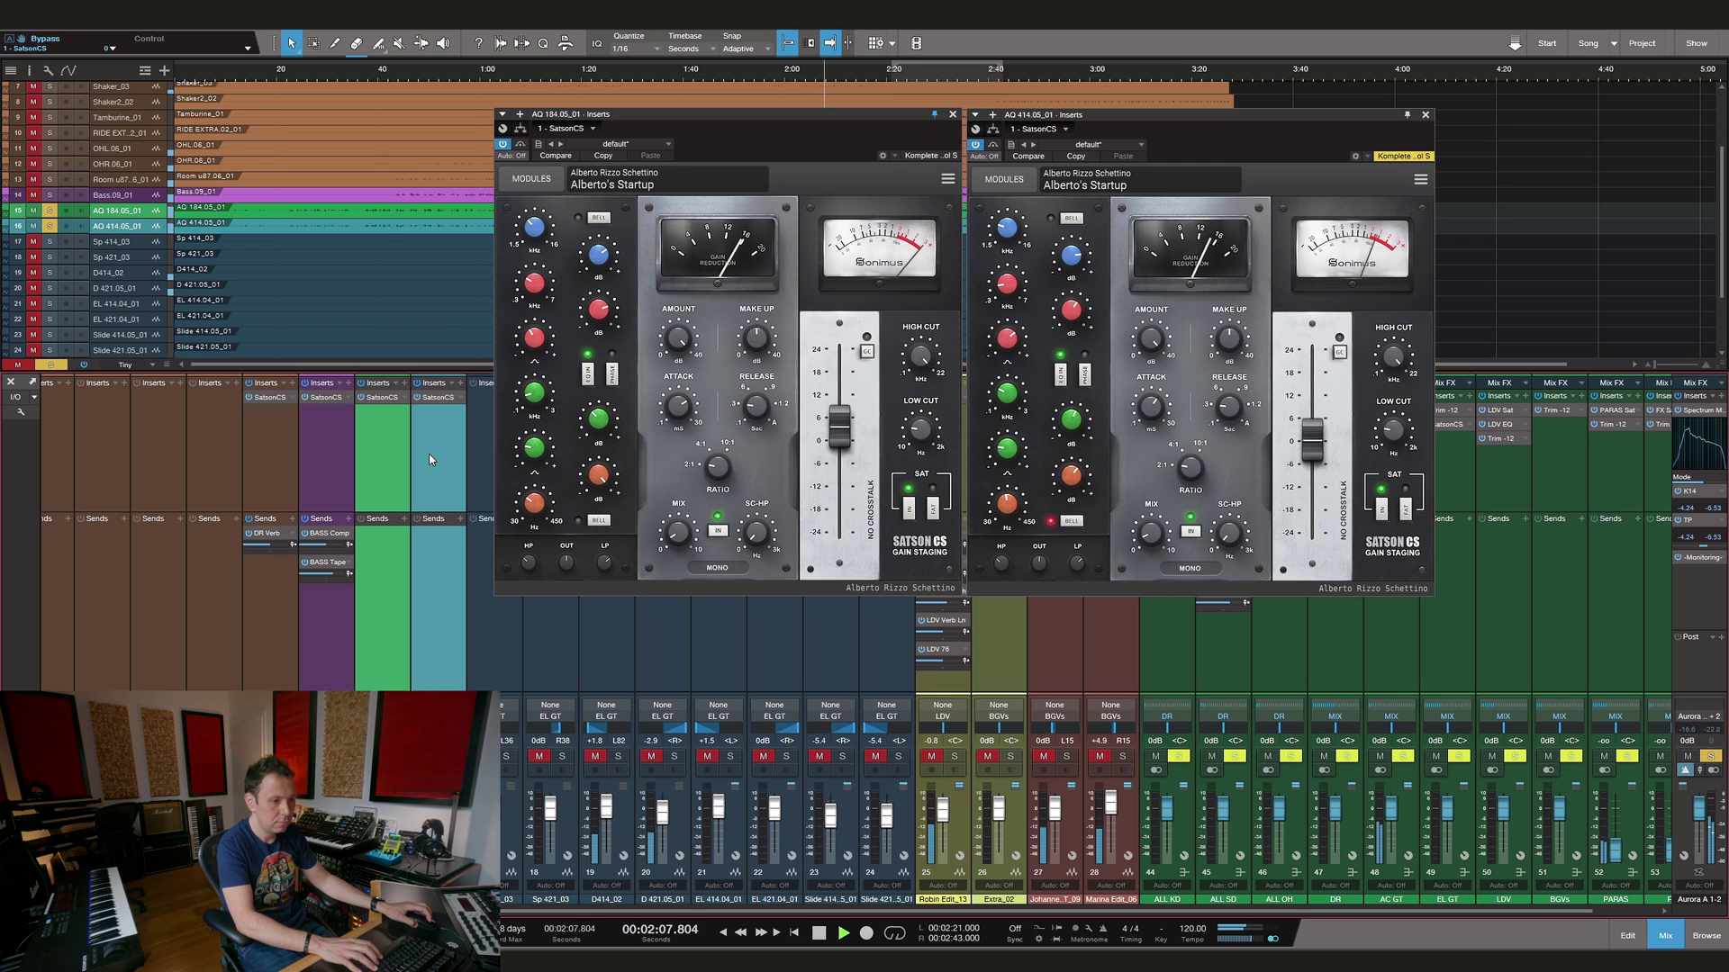
pyautogui.click(417, 396)
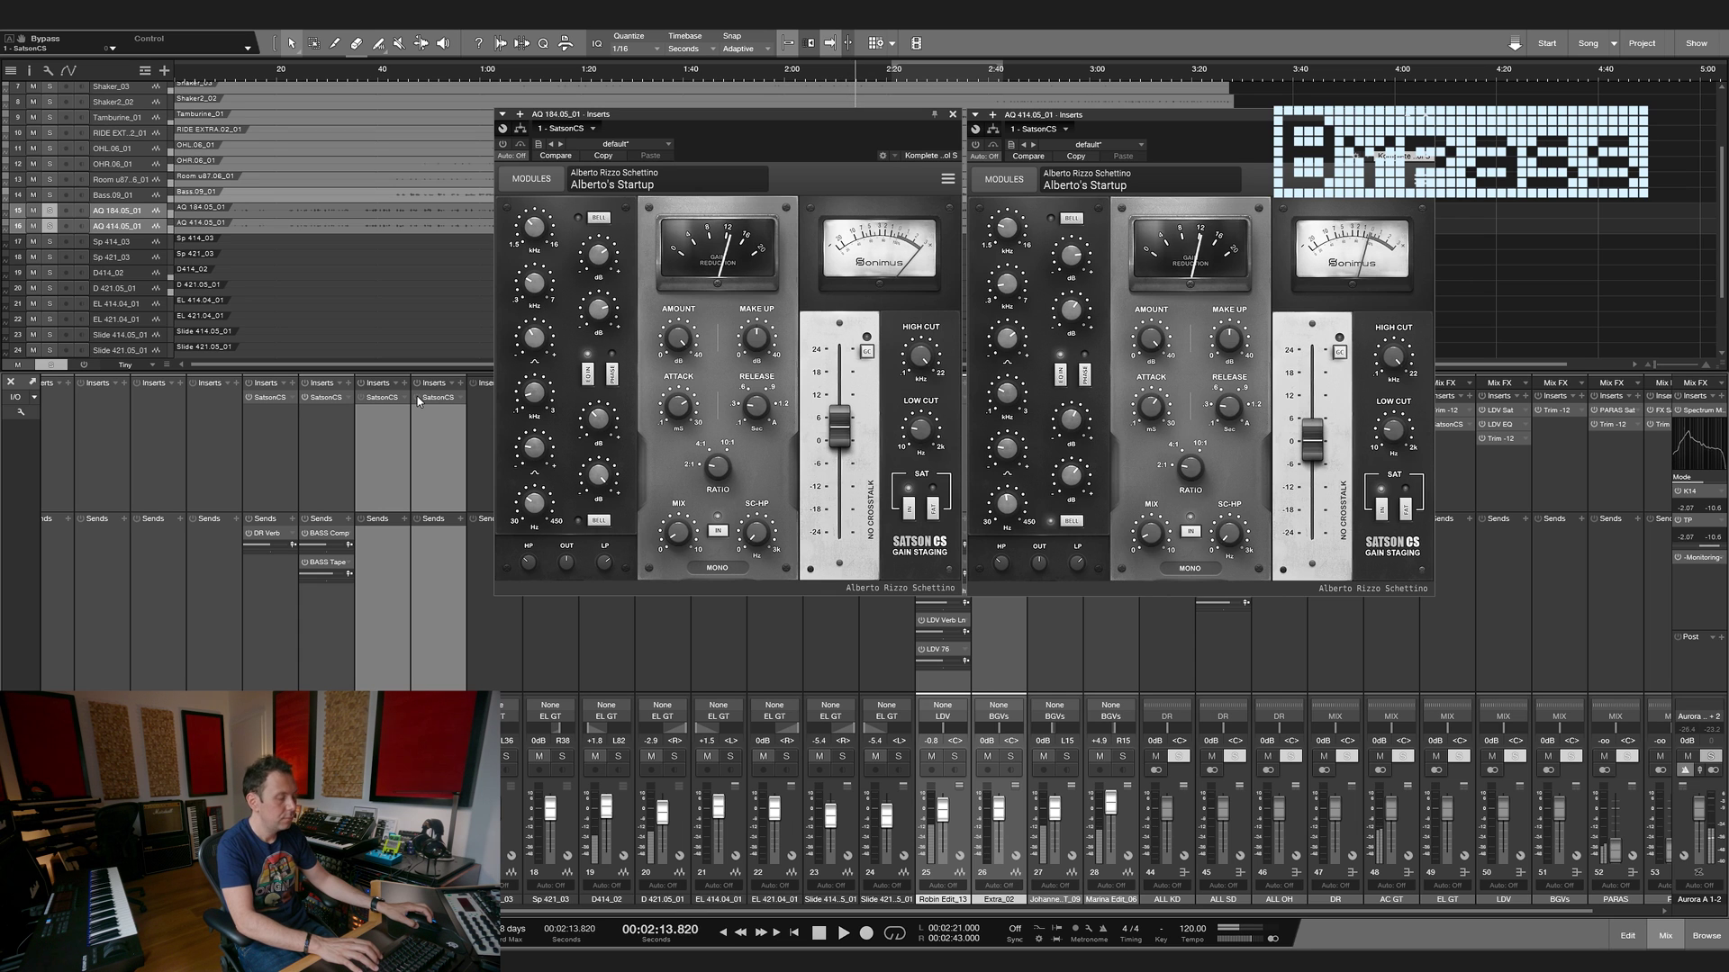
# Continue comparing the SatsonCS inserts of AQ 184.05_01 and AQ 414.05_01 active and bypassed during playback, and stop playback
pyautogui.click(417, 396)
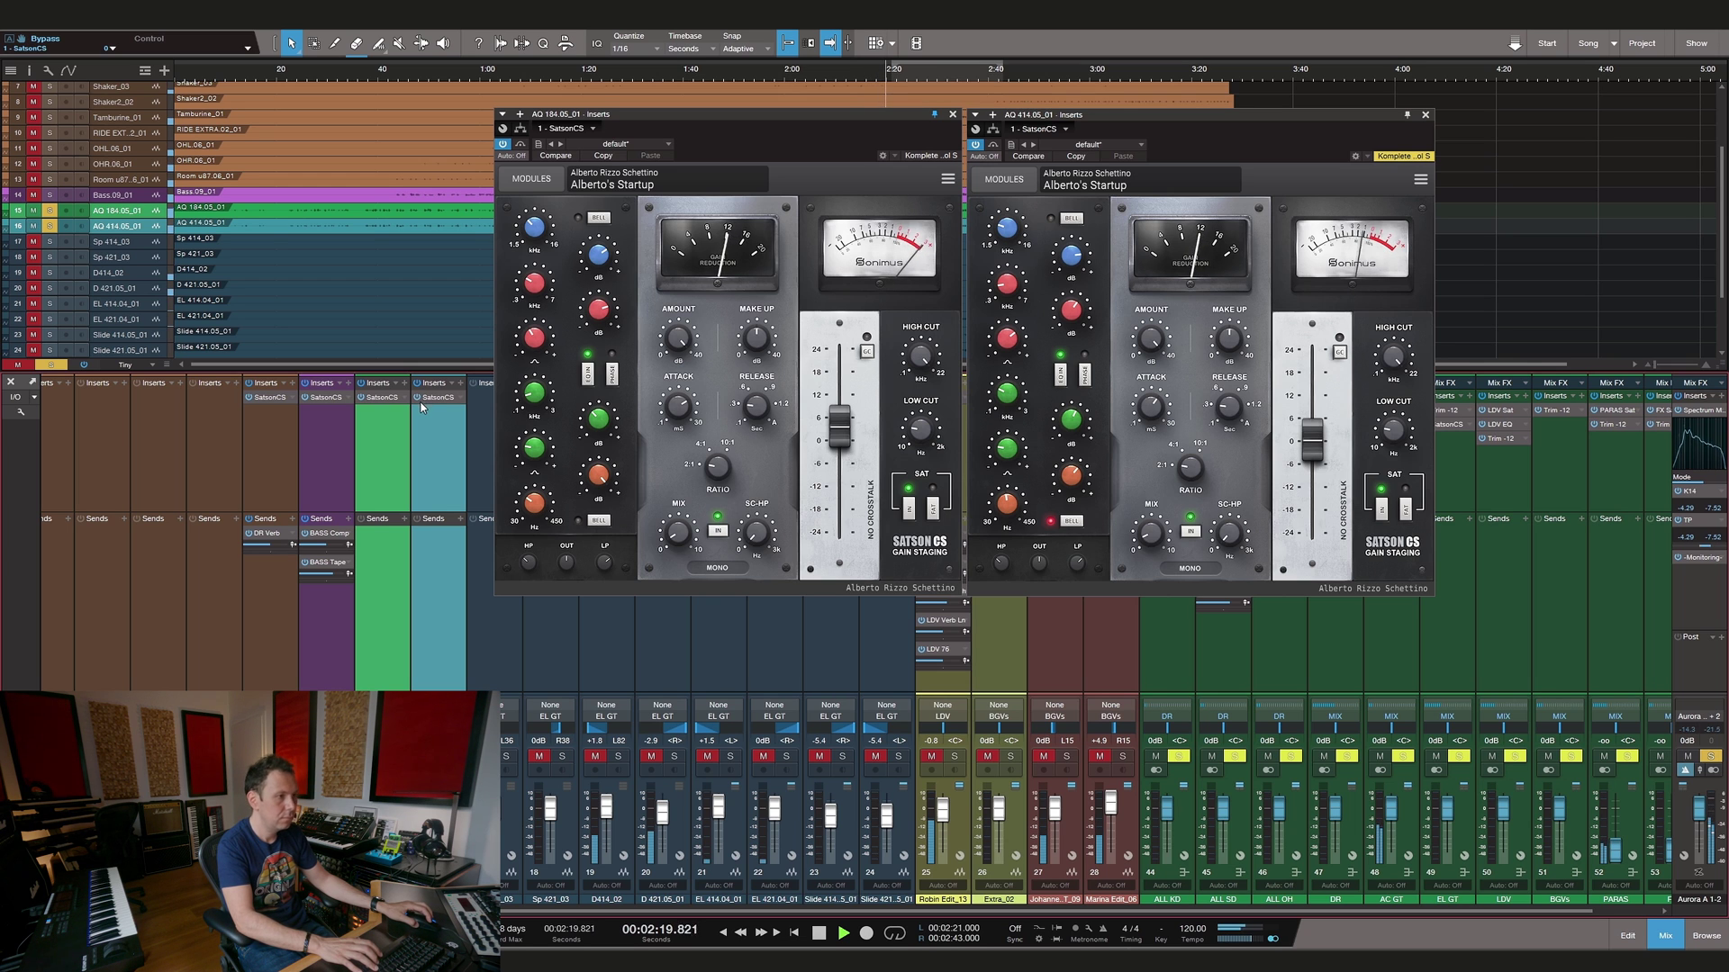
pyautogui.click(418, 396)
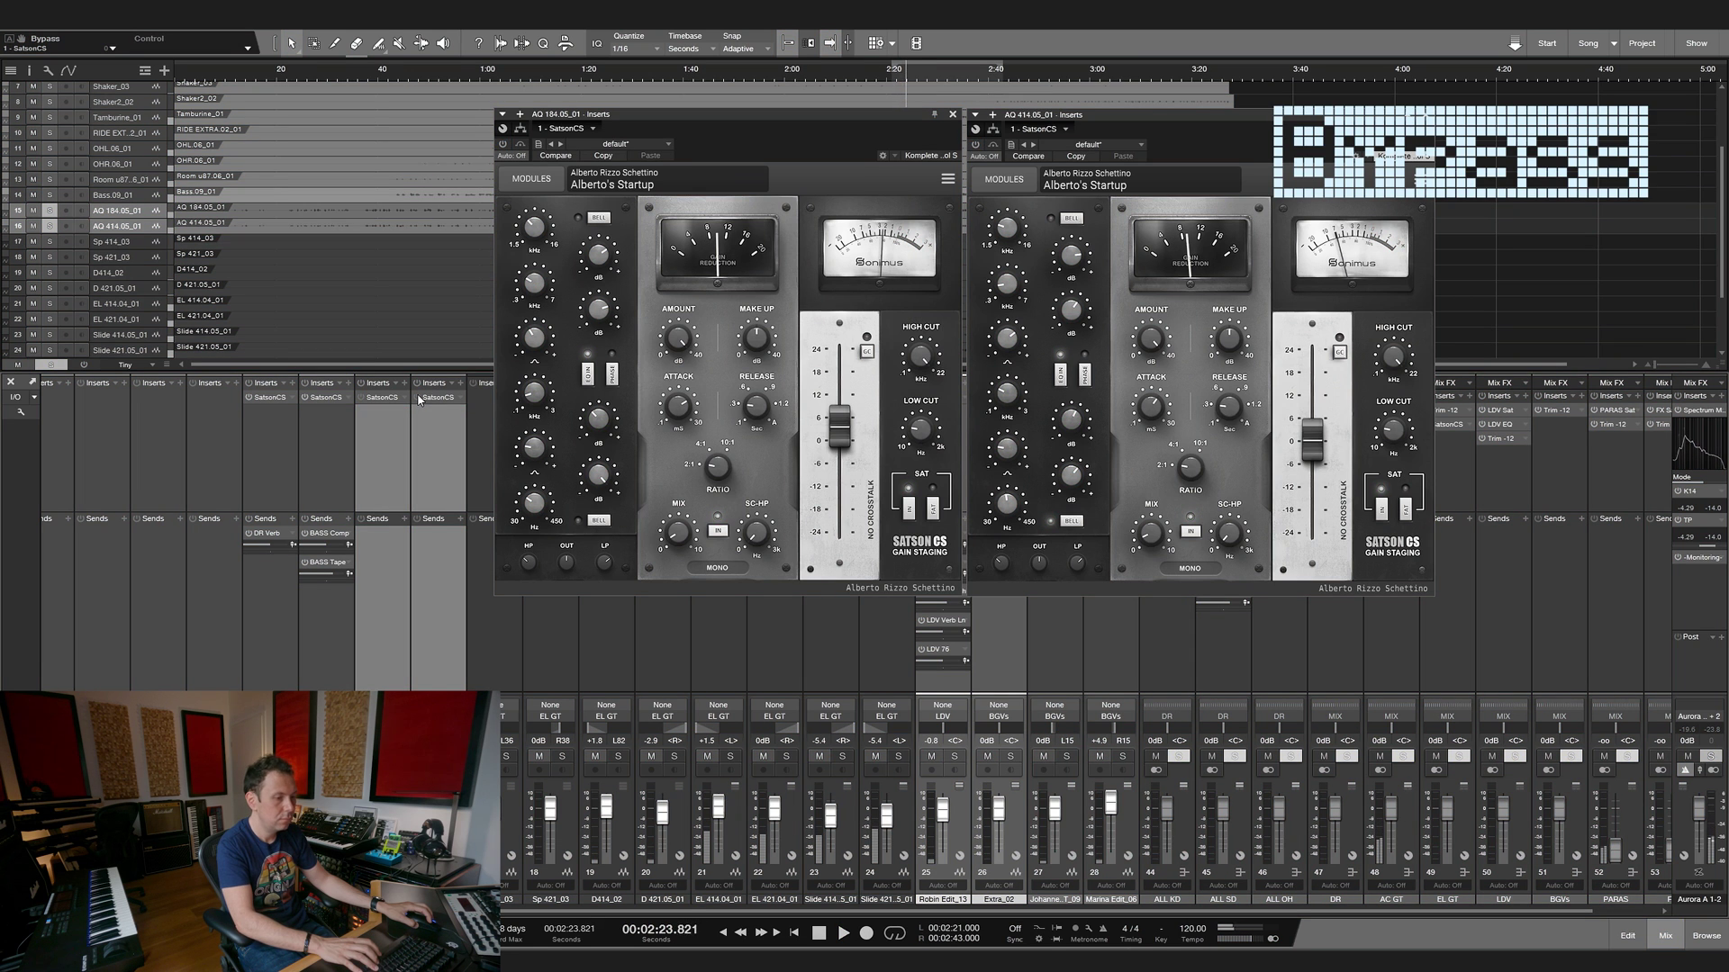
pyautogui.click(417, 396)
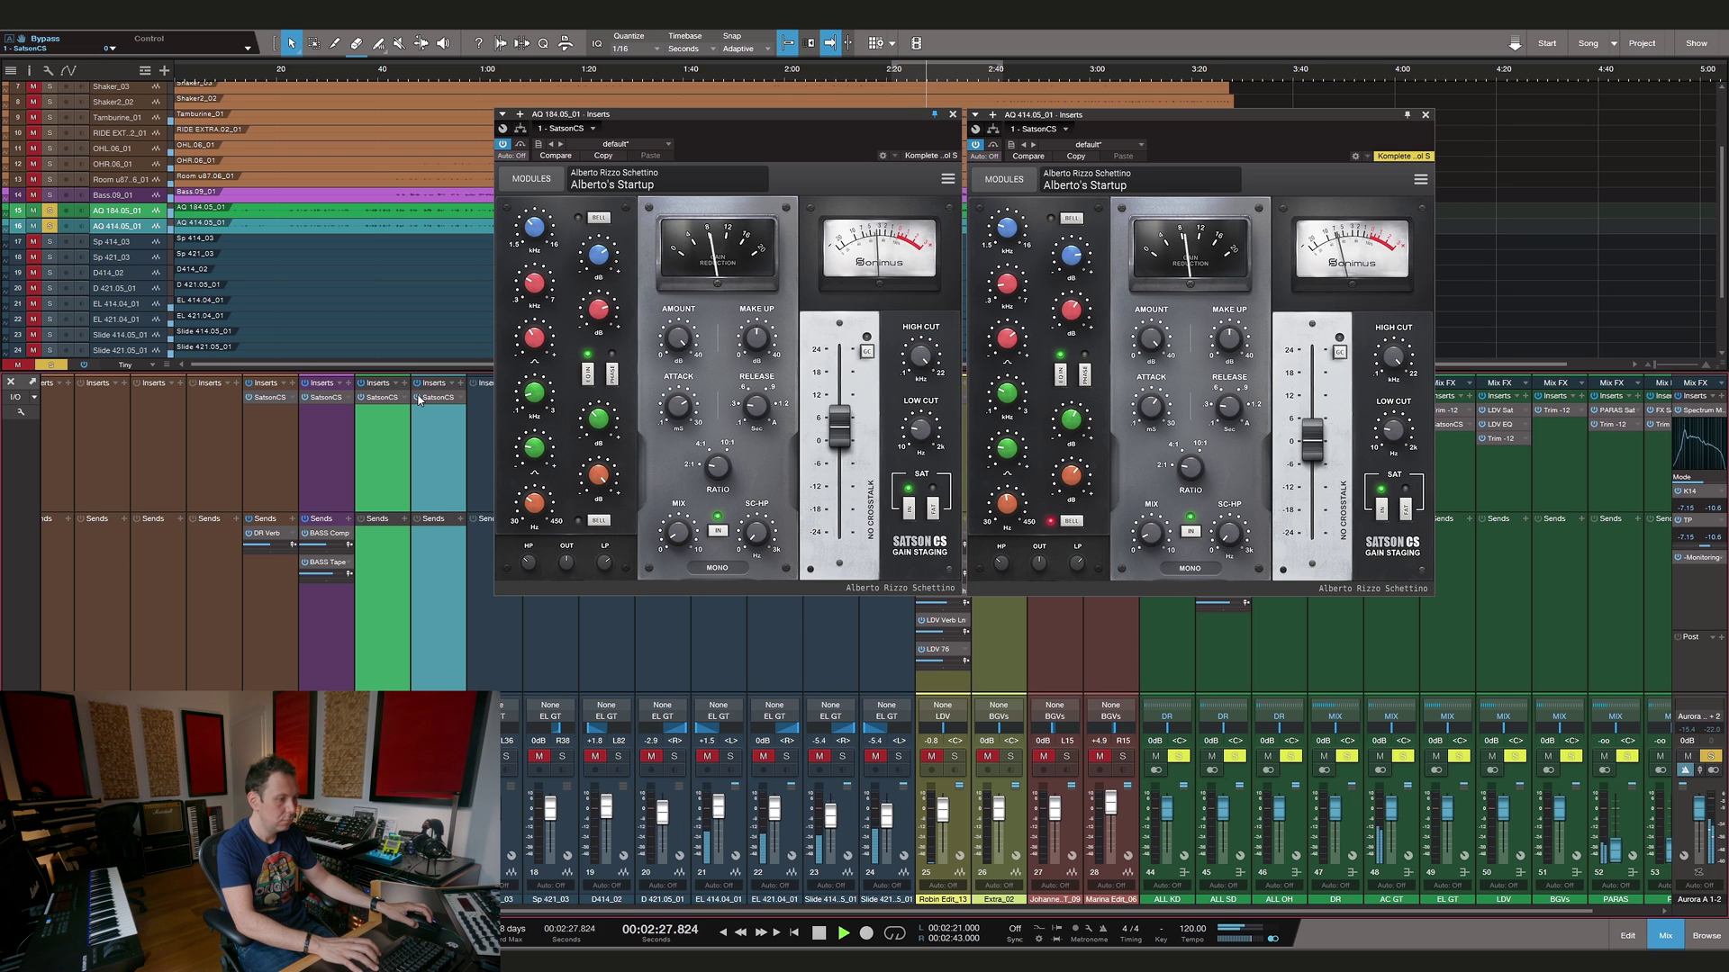
pyautogui.click(418, 397)
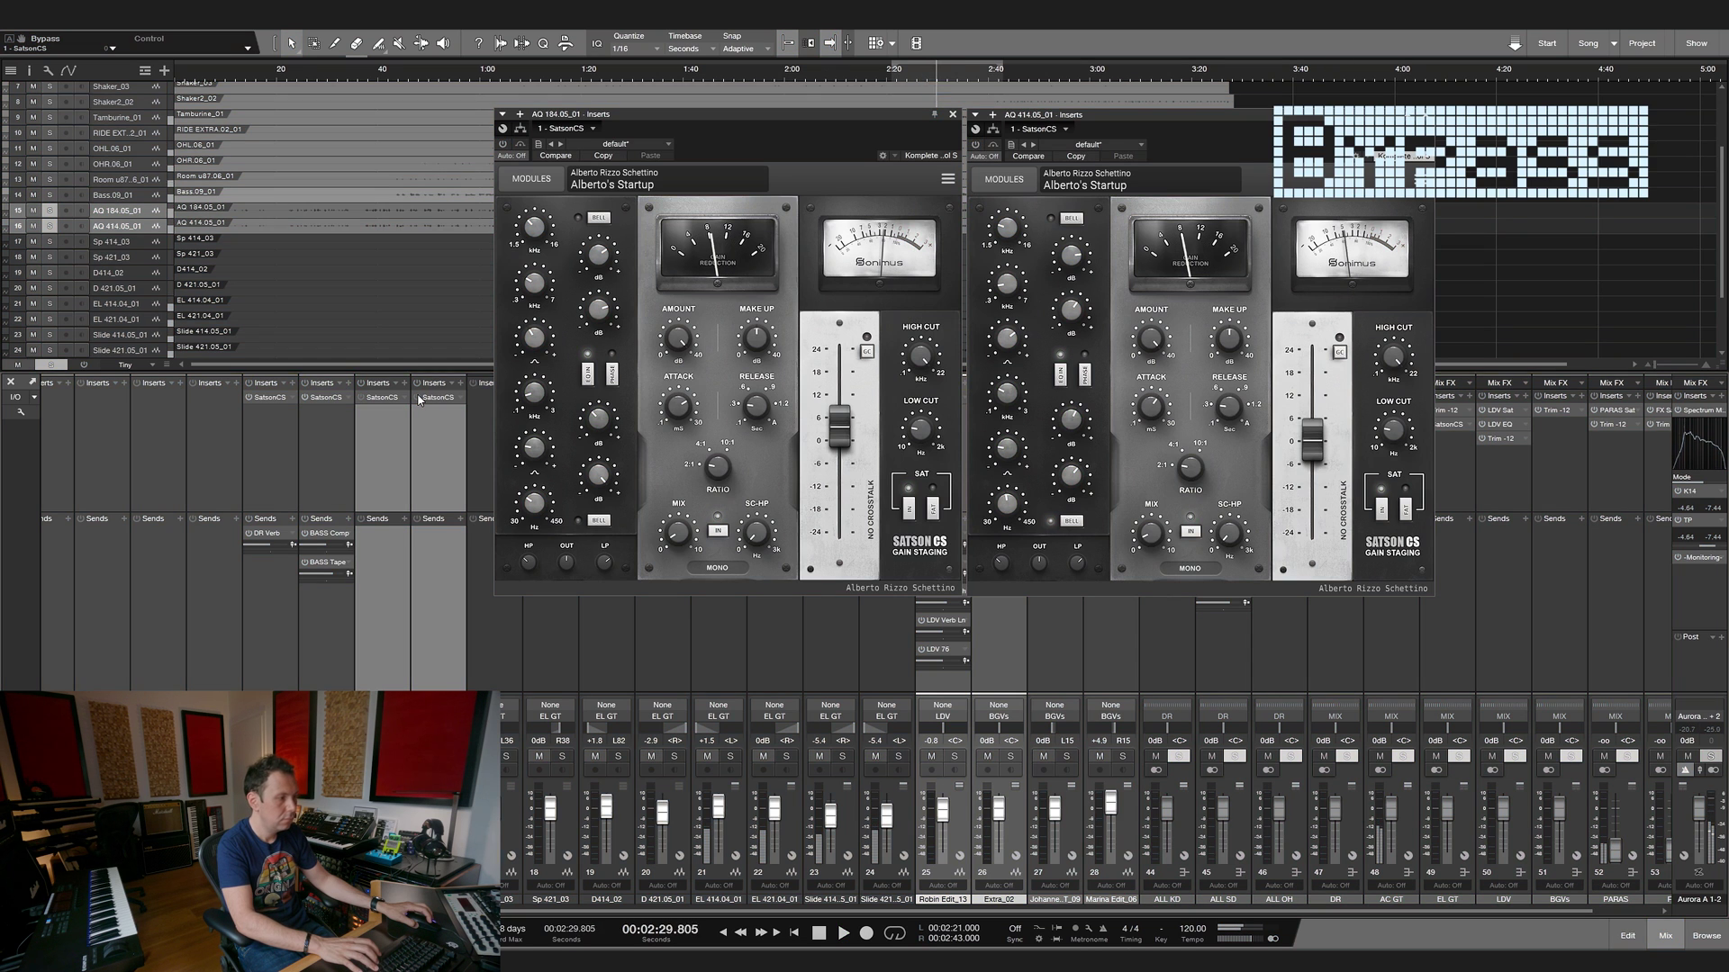
pyautogui.click(418, 397)
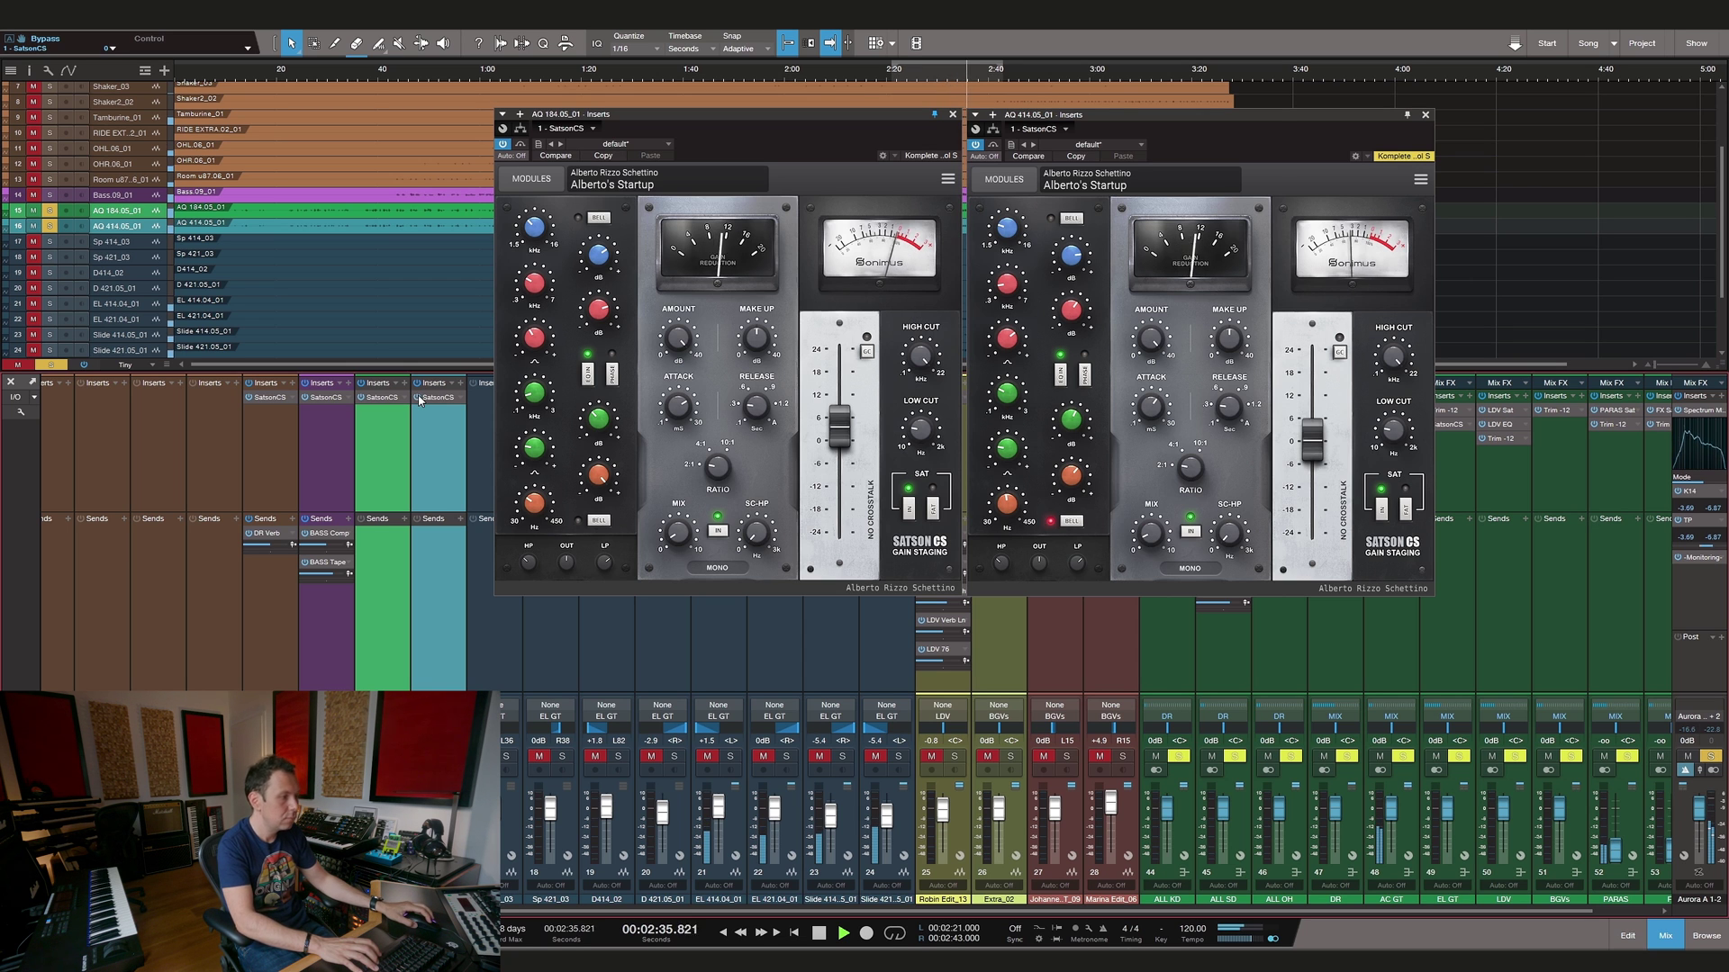
pyautogui.click(416, 396)
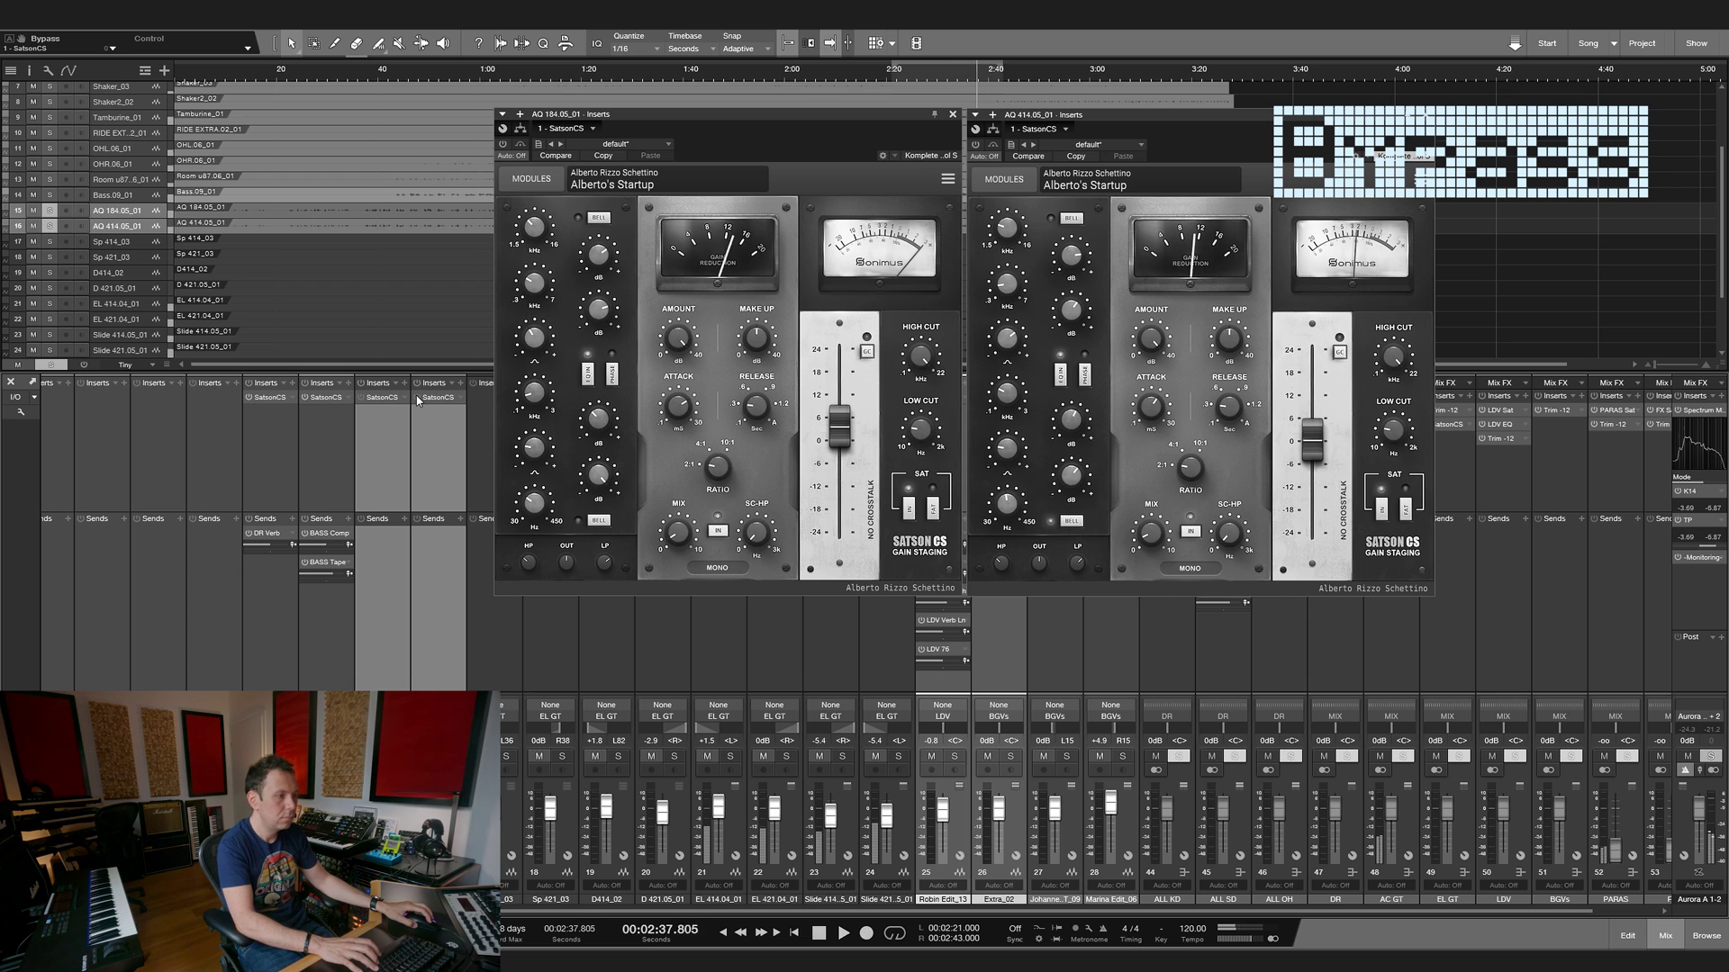
pyautogui.click(416, 396)
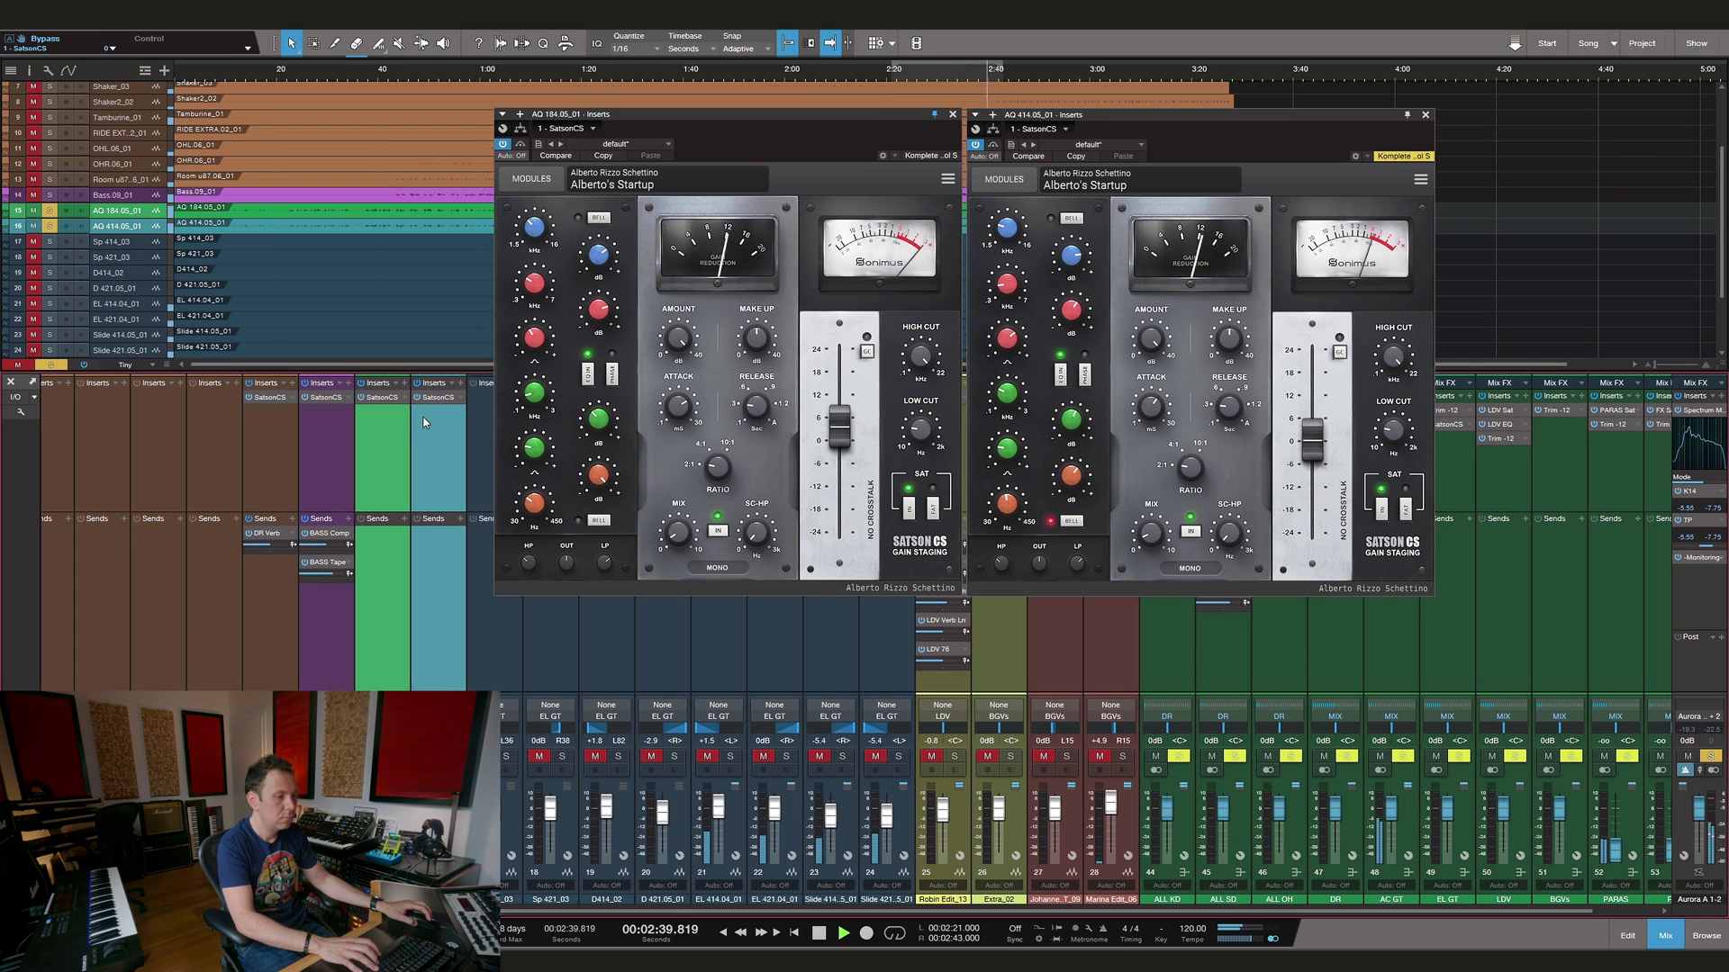
pyautogui.press('space')
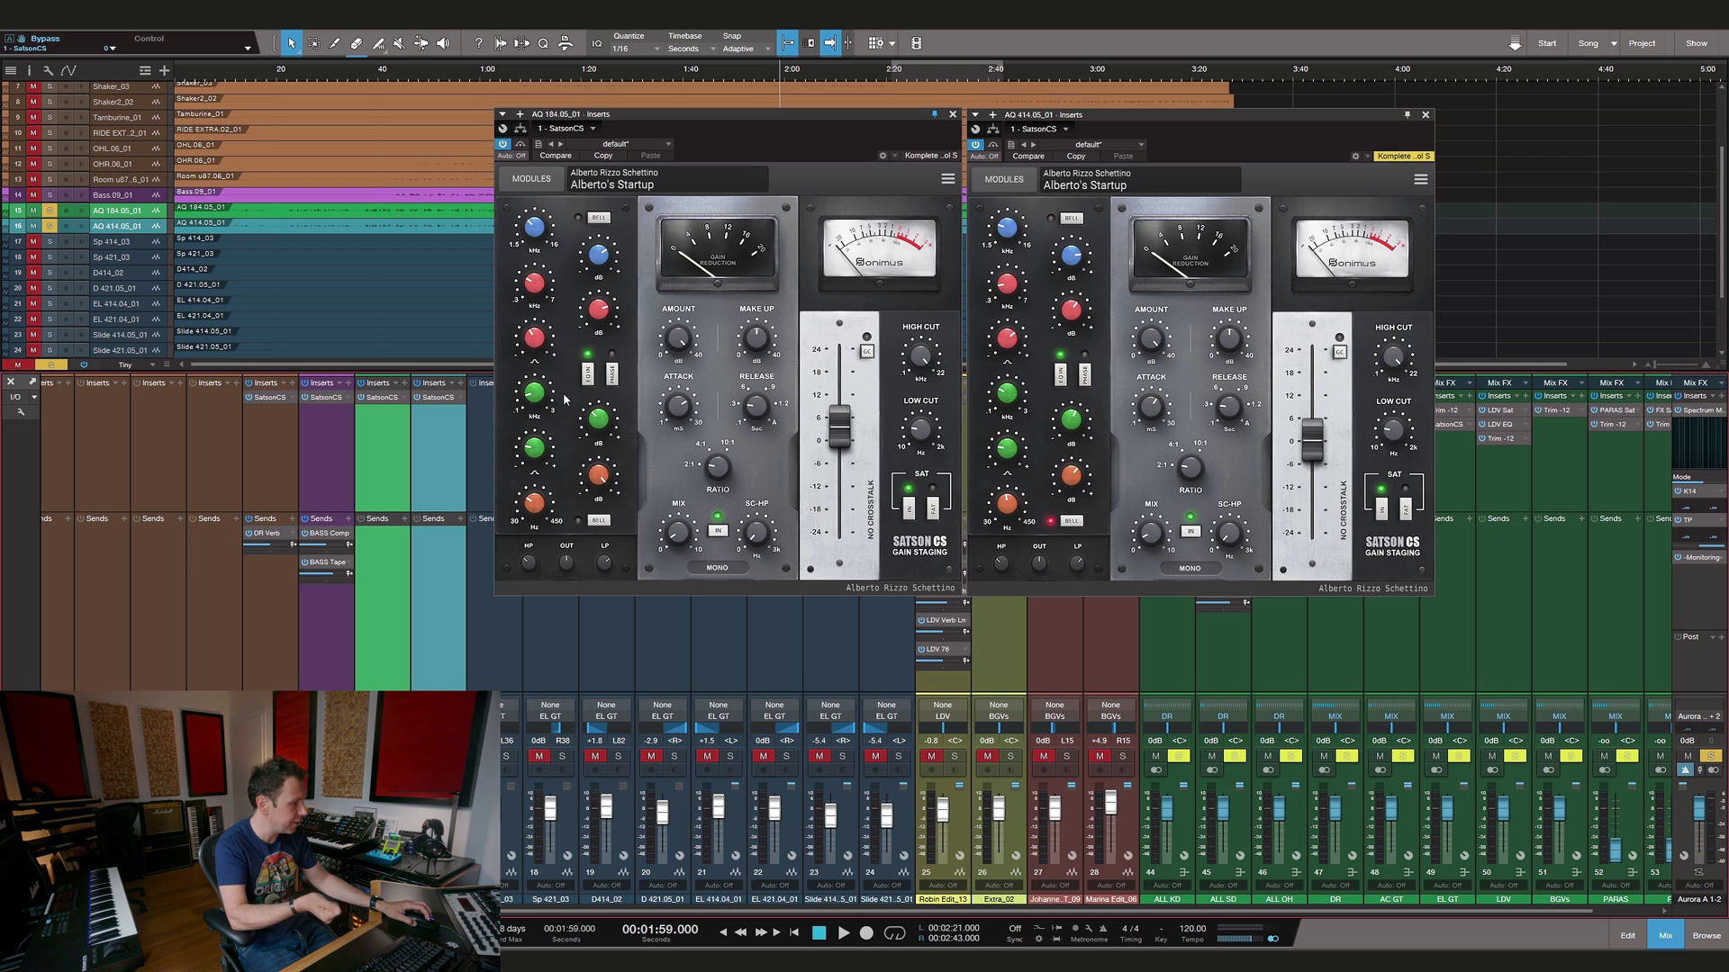
# Examine the EQ, compressor and low-cut settings in AQ 184.05_01's SatsonCS, and close both AQ insert windows
pyautogui.click(531, 565)
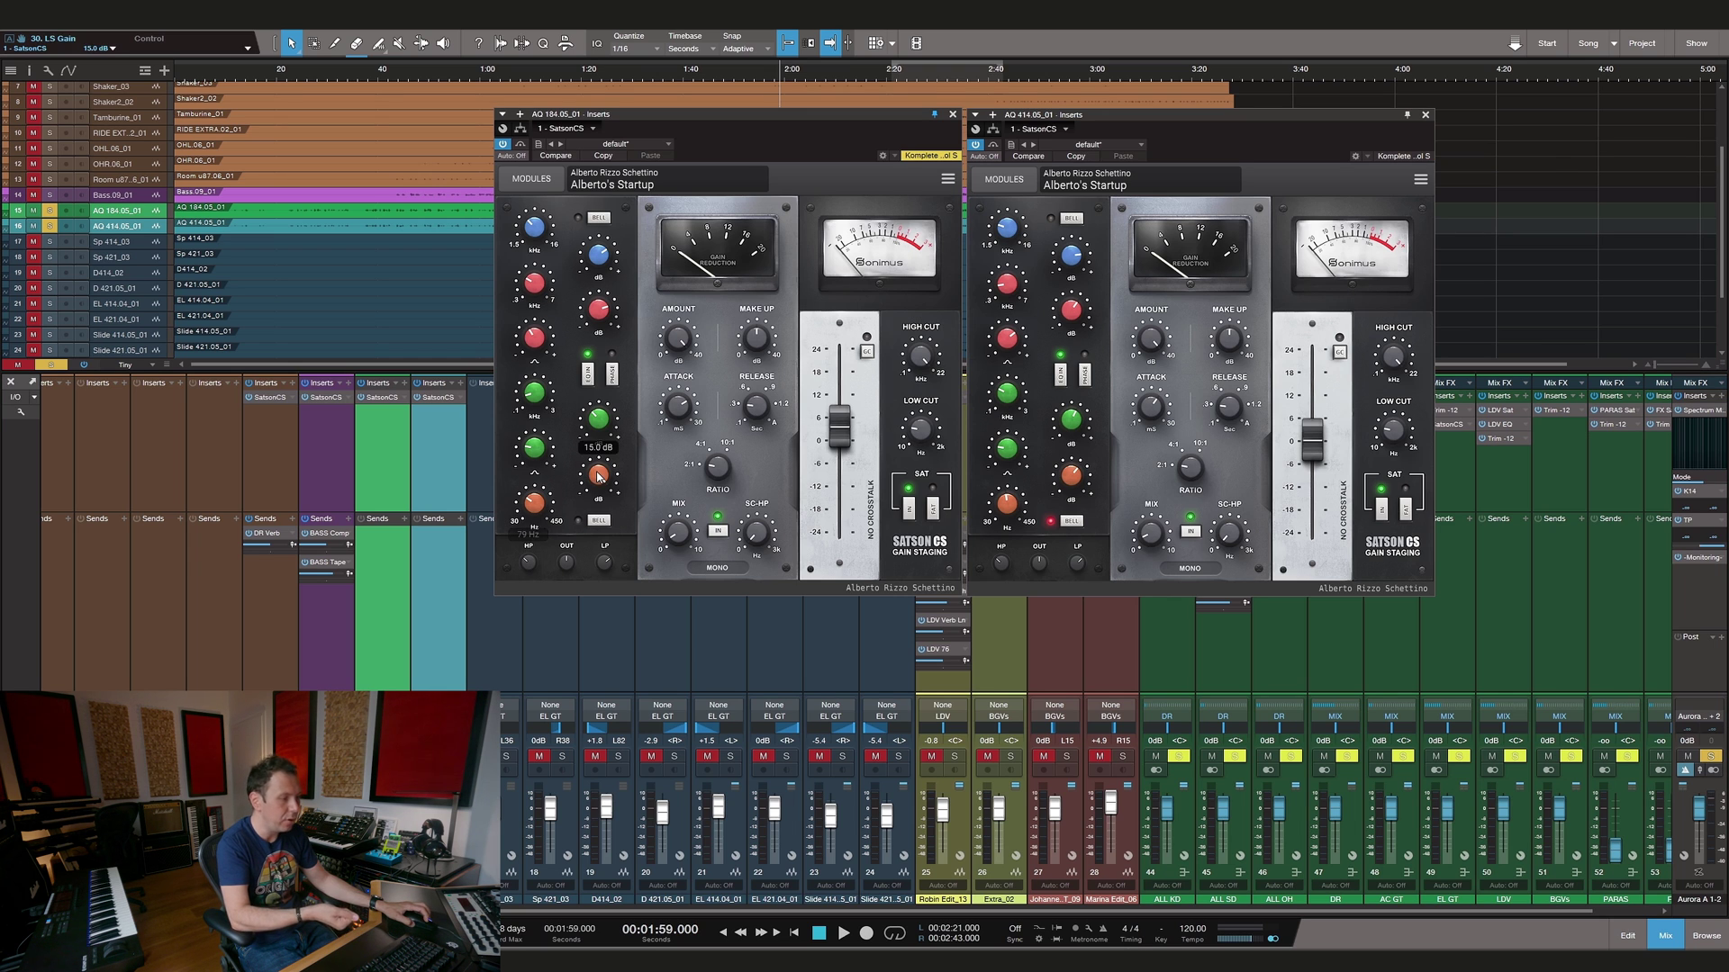
pyautogui.moveTo(537, 513)
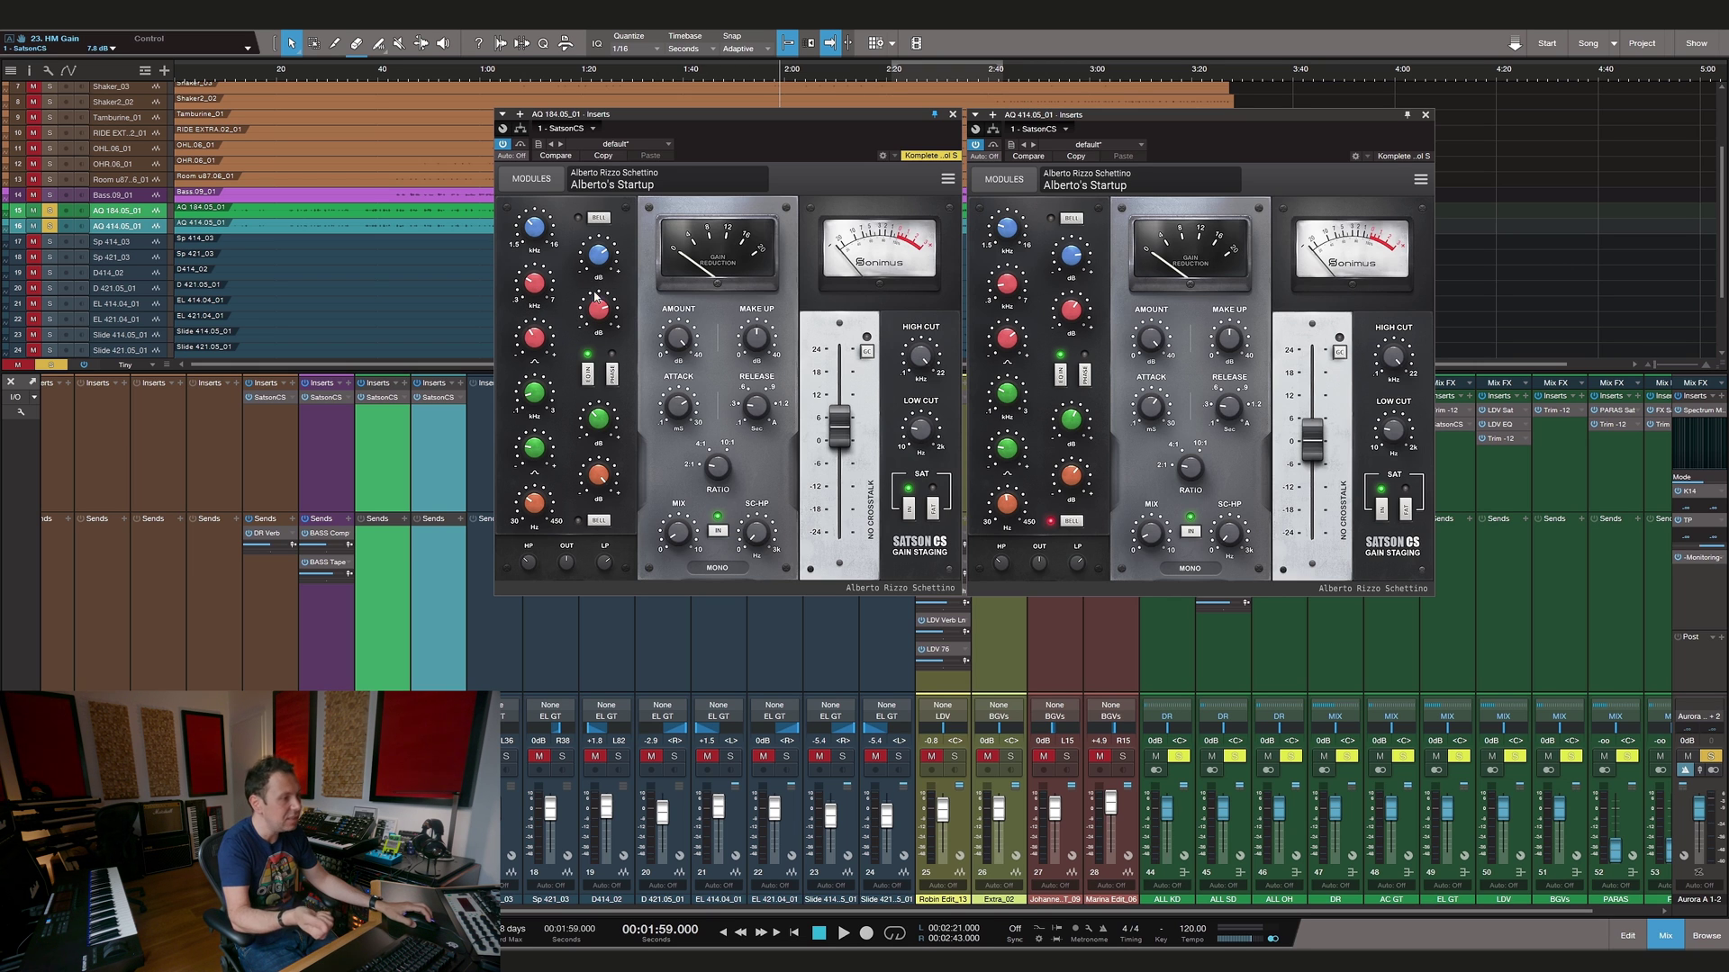
pyautogui.moveTo(598, 260)
pyautogui.moveTo(534, 230)
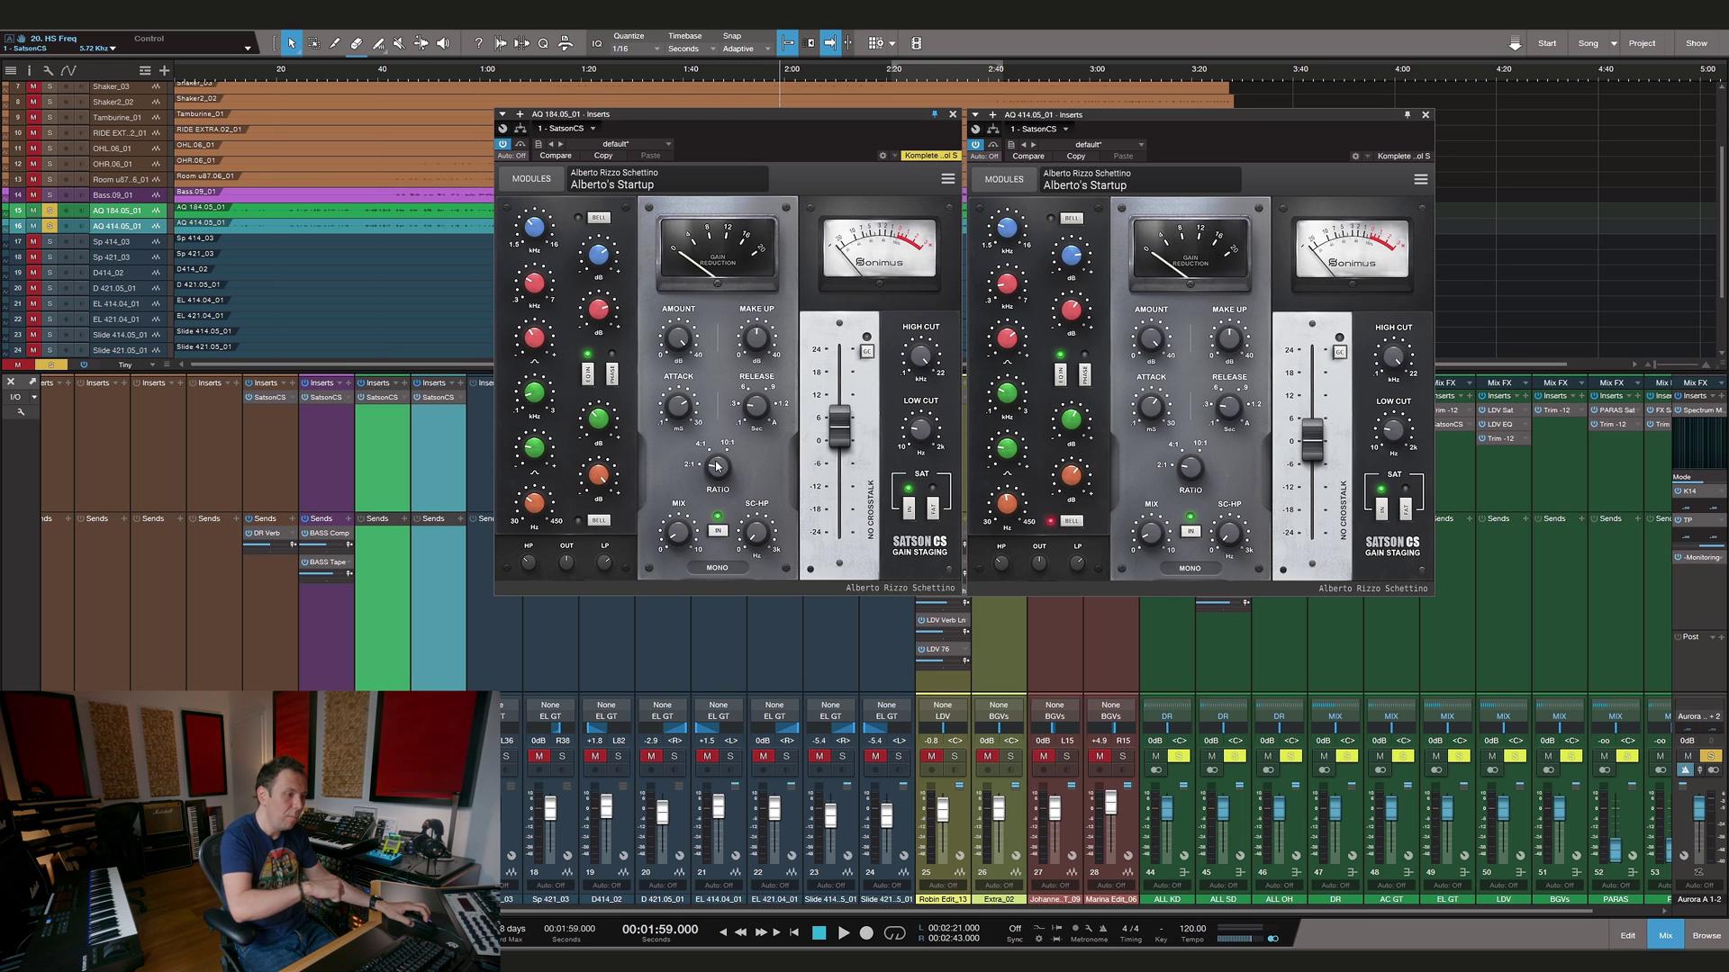
pyautogui.moveTo(679, 415)
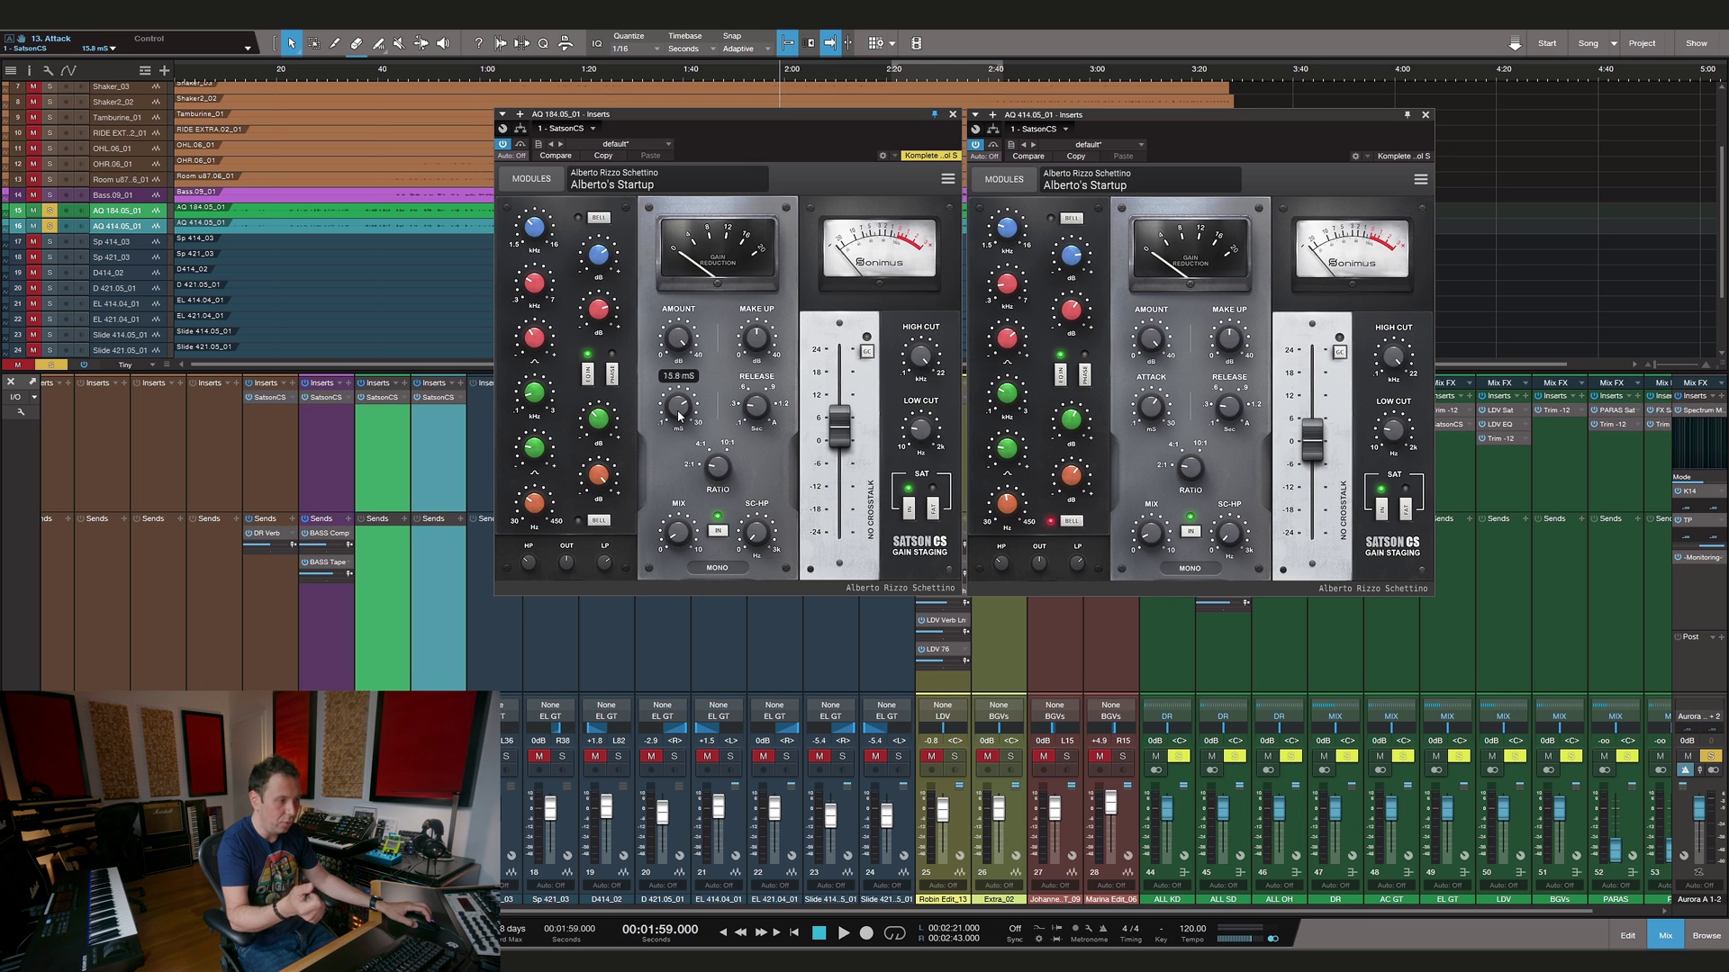
pyautogui.moveTo(679, 534)
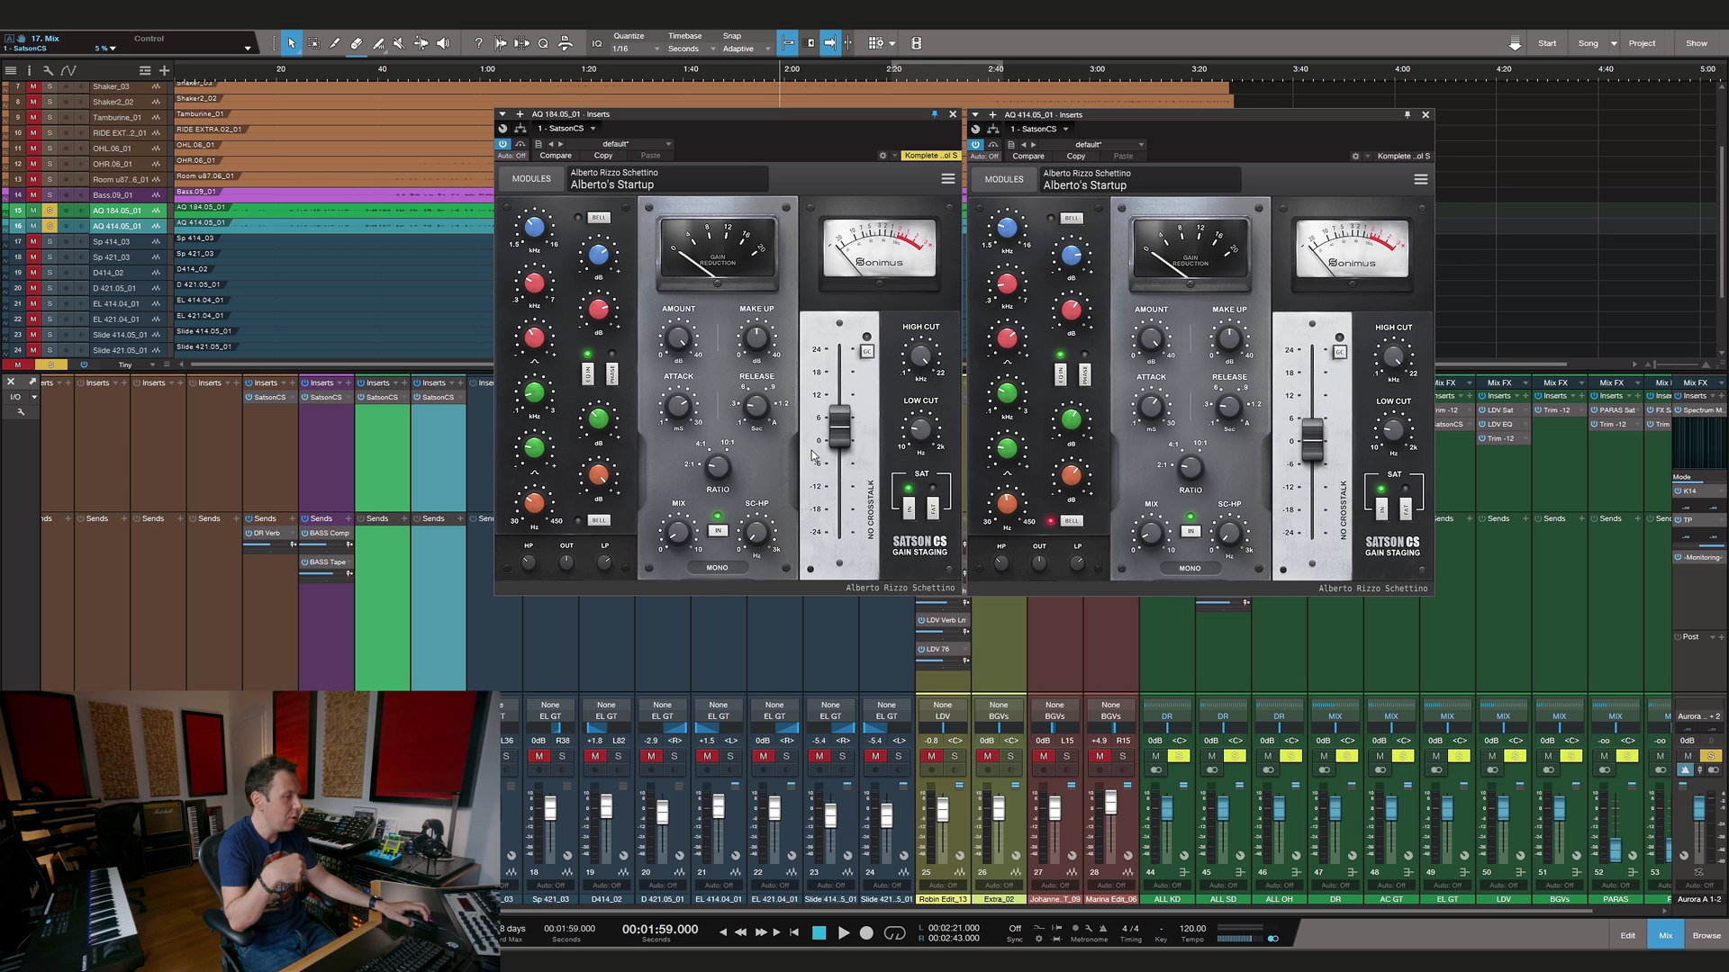
pyautogui.moveTo(922, 436)
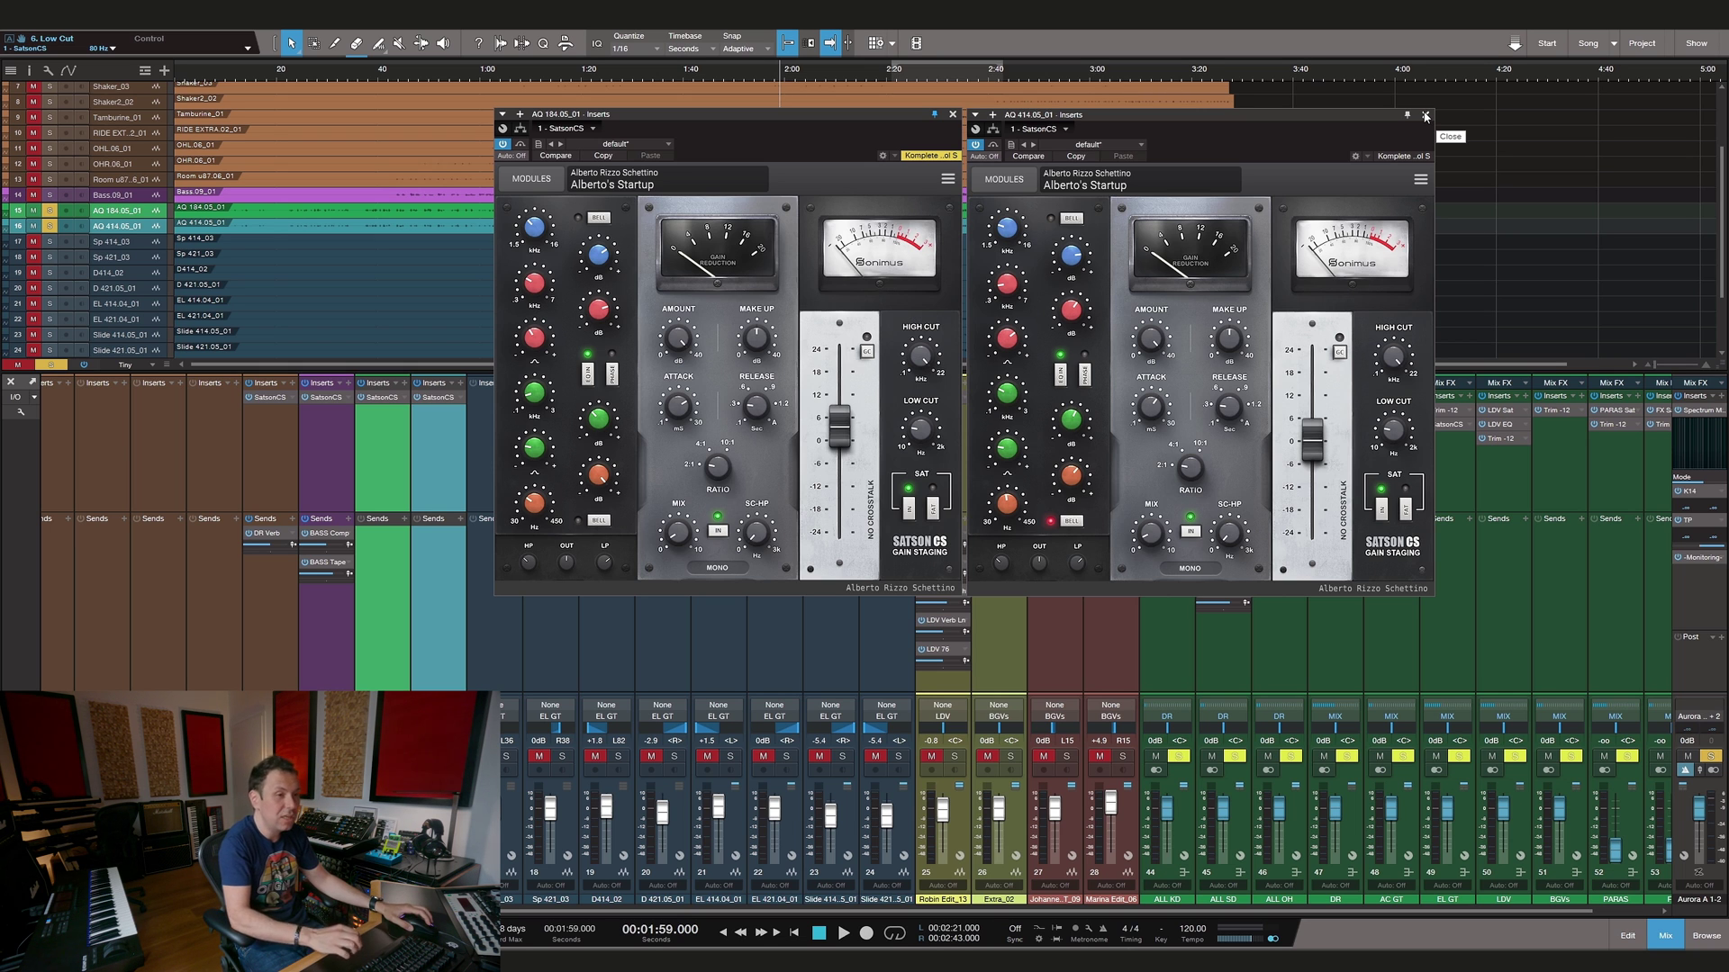
pyautogui.click(1425, 116)
pyautogui.click(952, 114)
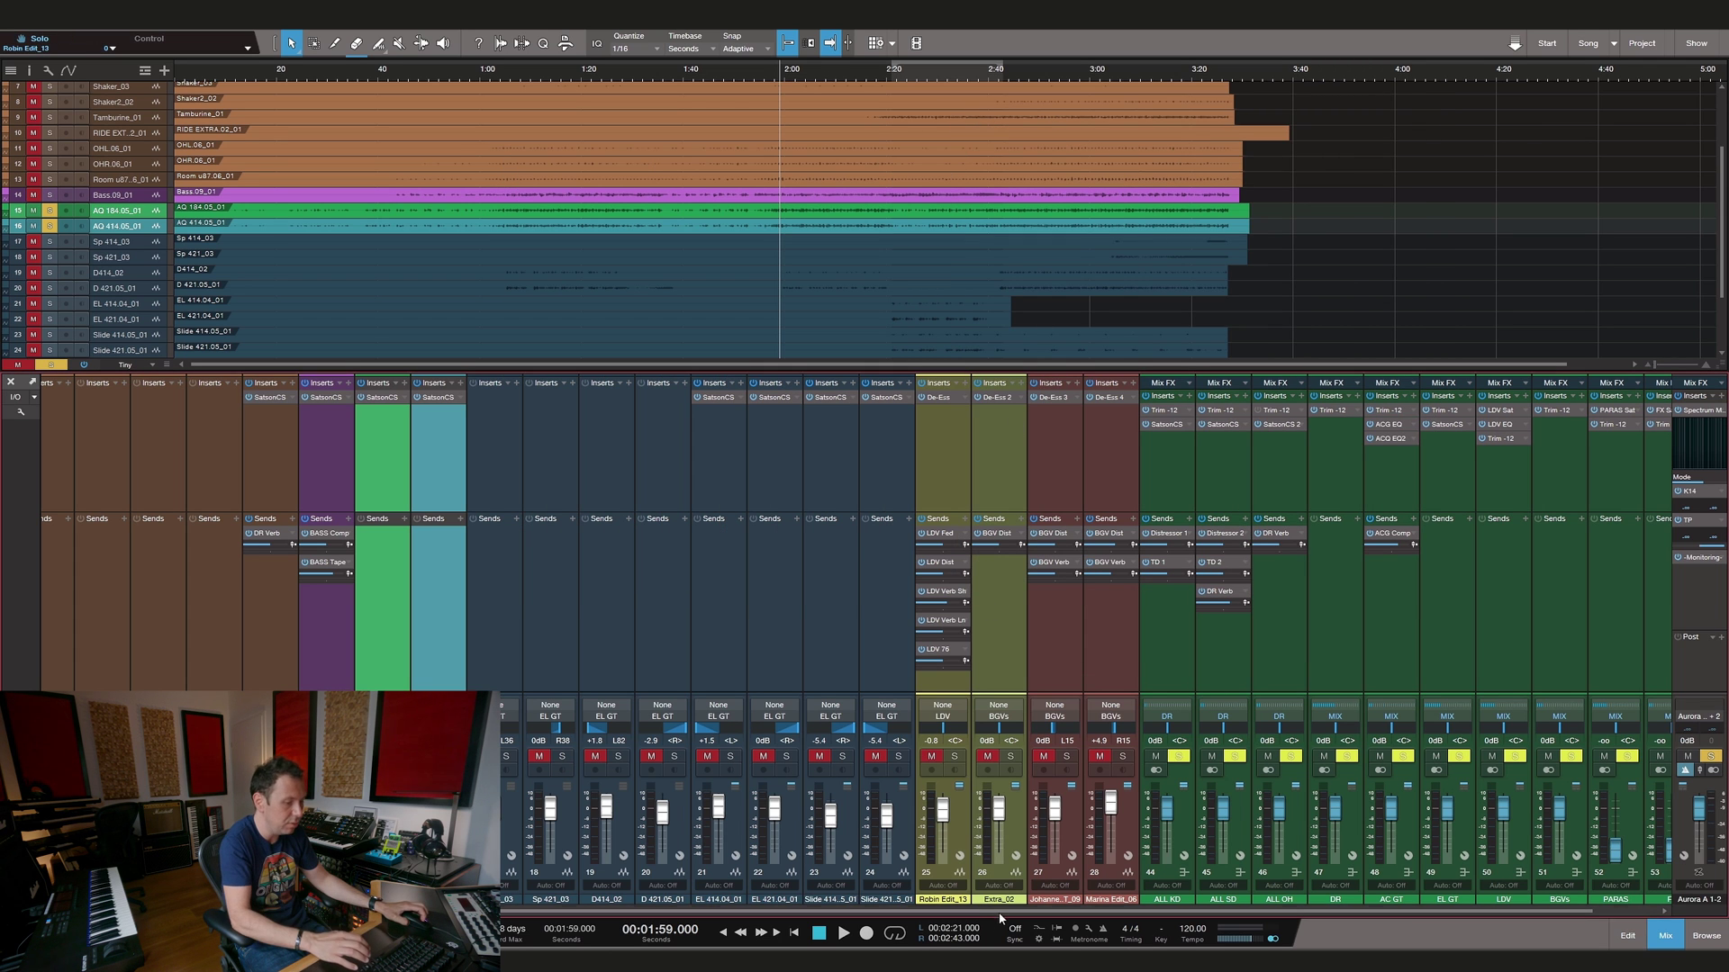
# Solo the ALL OH bus and open its SatsonCS 2 insert in the upper part of the workspace
pyautogui.moveTo(1001, 915); pyautogui.dragTo(1182, 915)
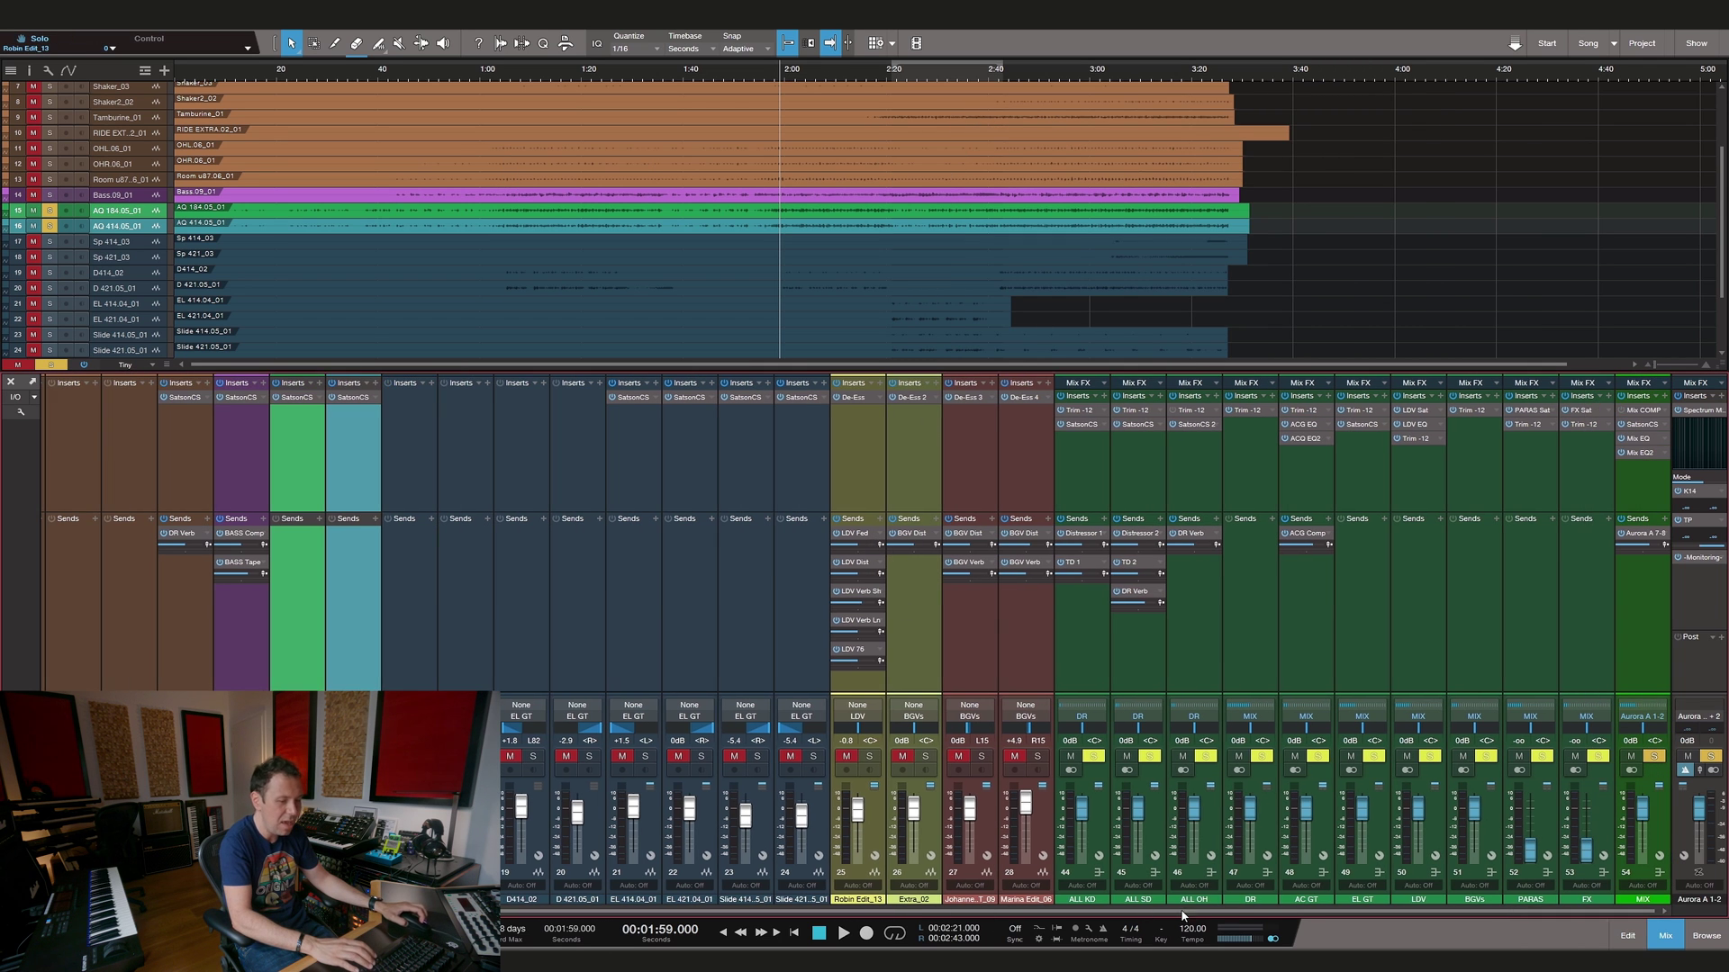
pyautogui.click(1186, 465)
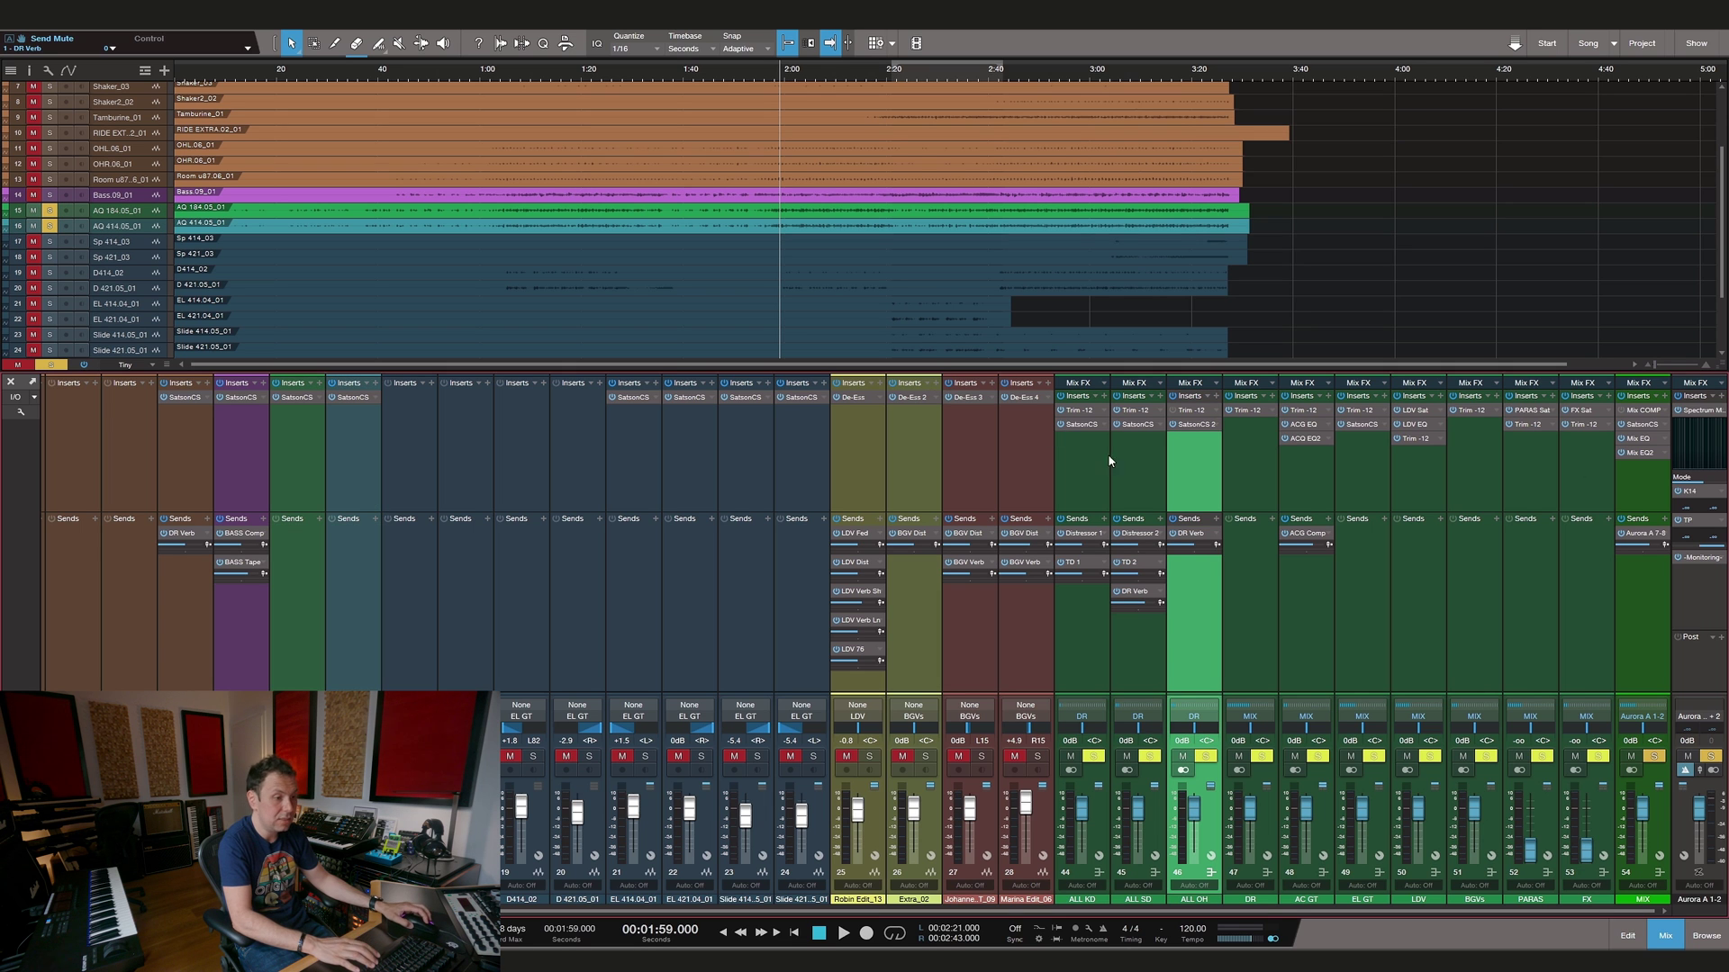
pyautogui.click(1207, 762)
pyautogui.click(1193, 425)
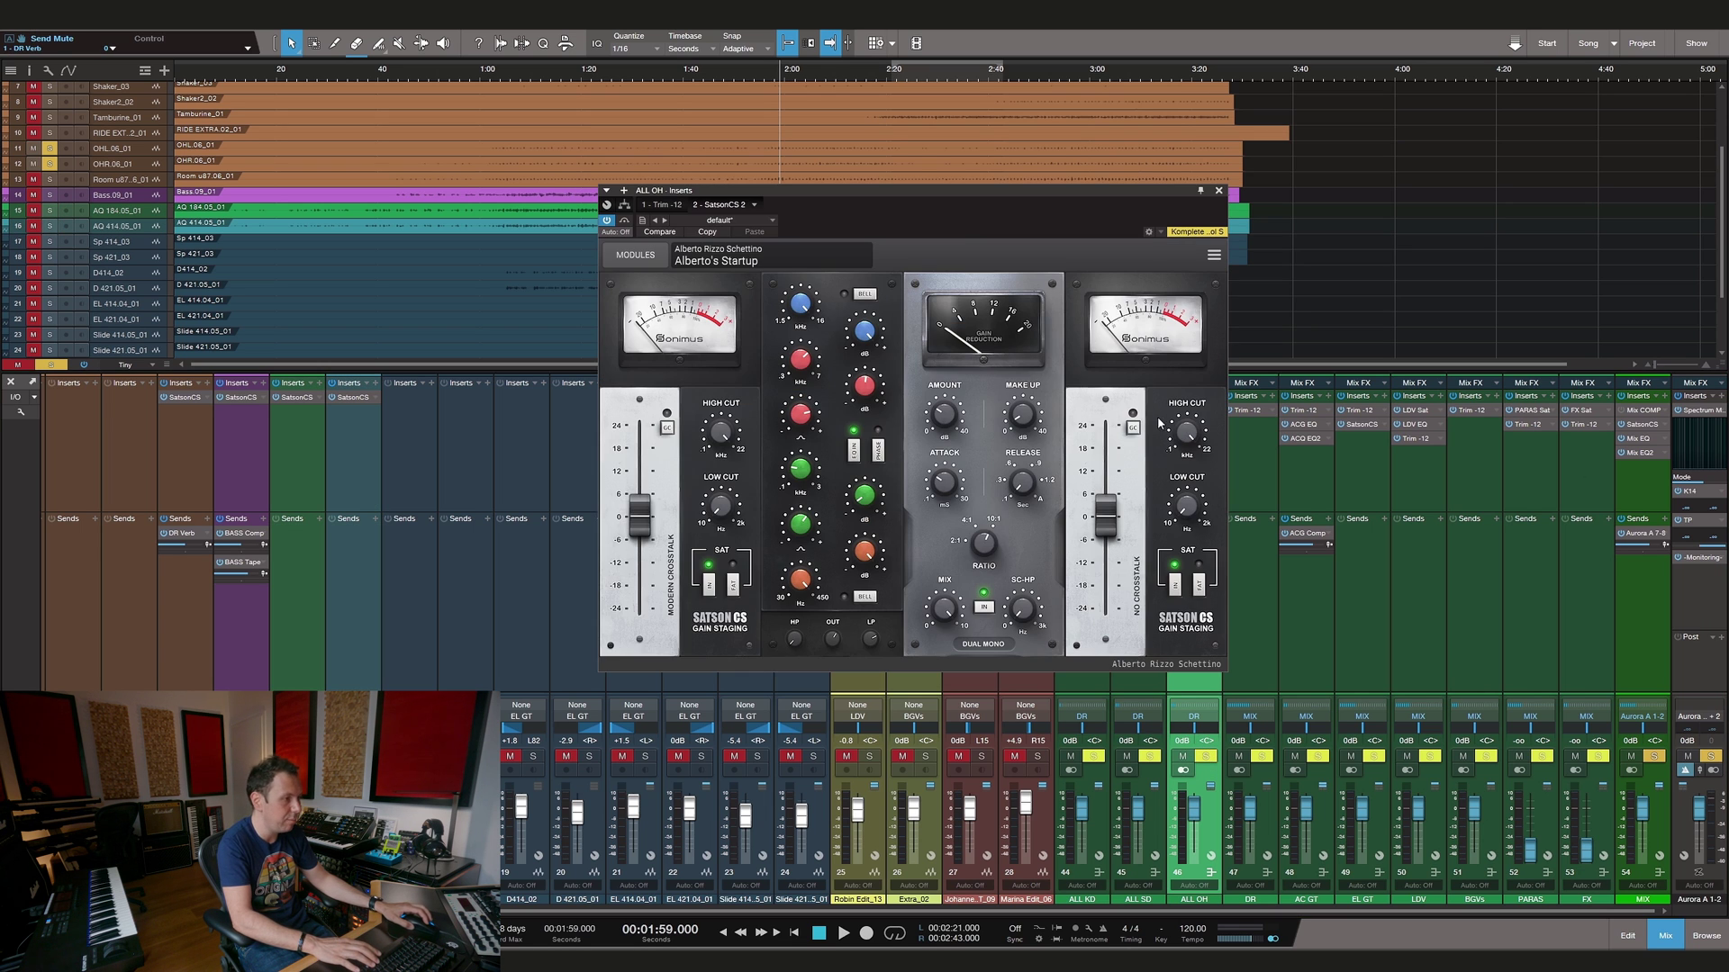
pyautogui.moveTo(869, 189); pyautogui.dragTo(1145, 107)
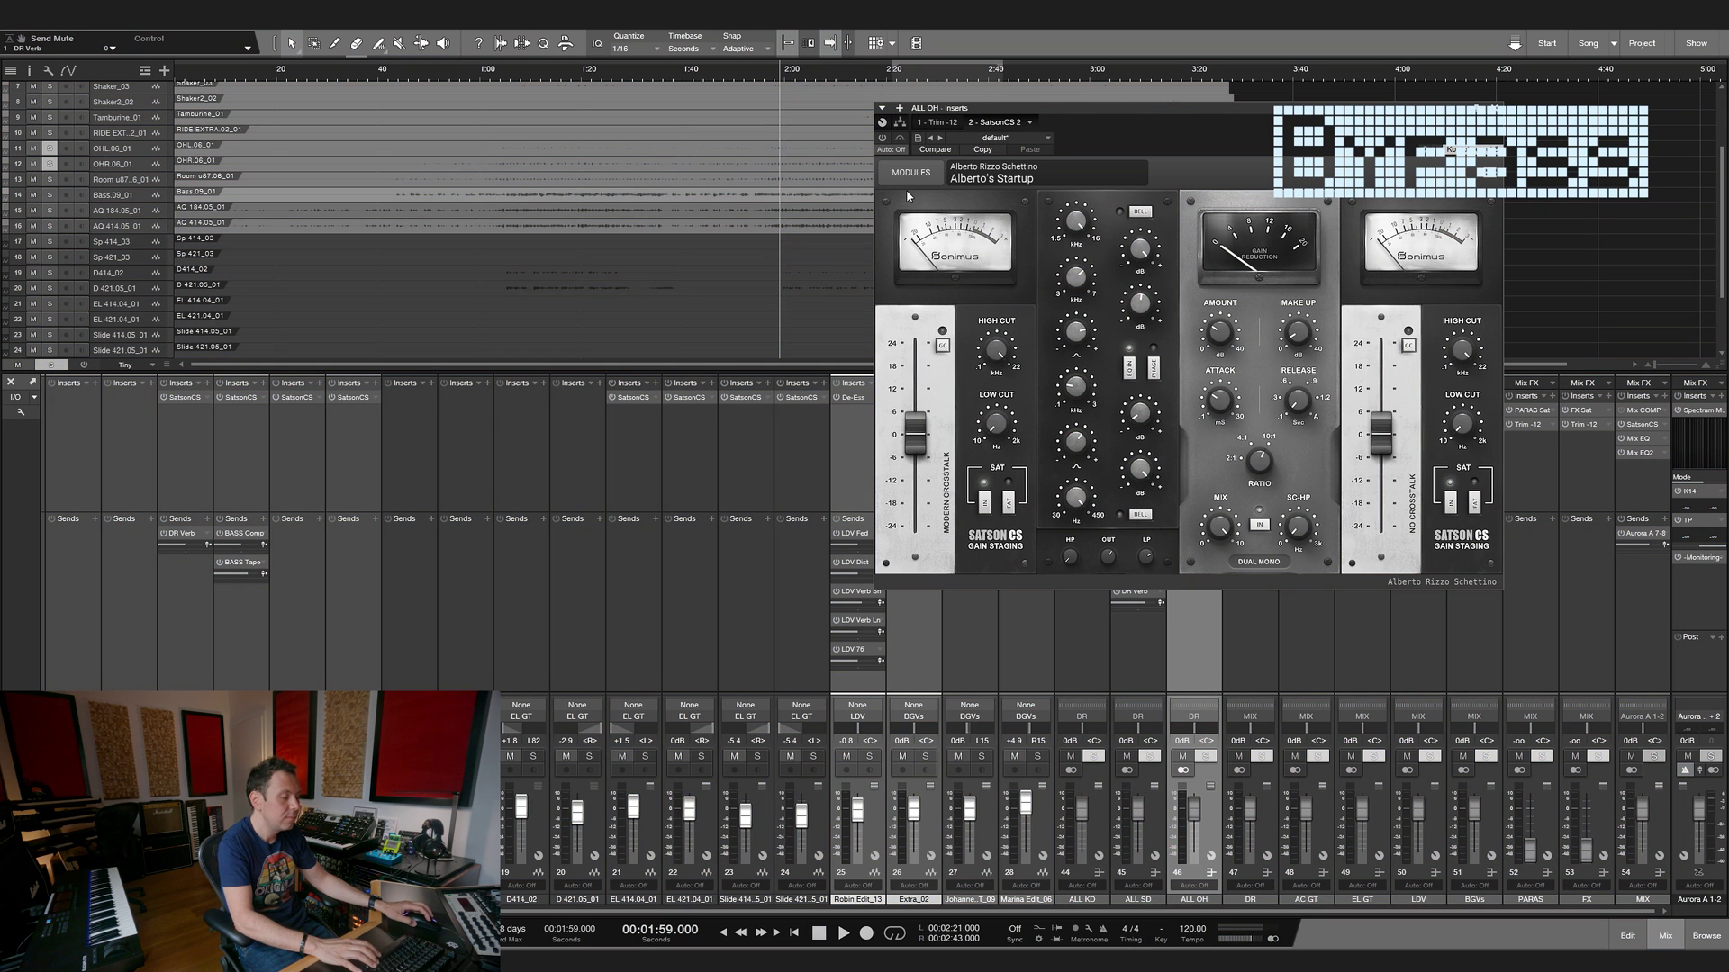
# Play the soloed ALL OH bus from 1:59, comparing SatsonCS 2 bypassed and active, and stop playback
pyautogui.press('space')
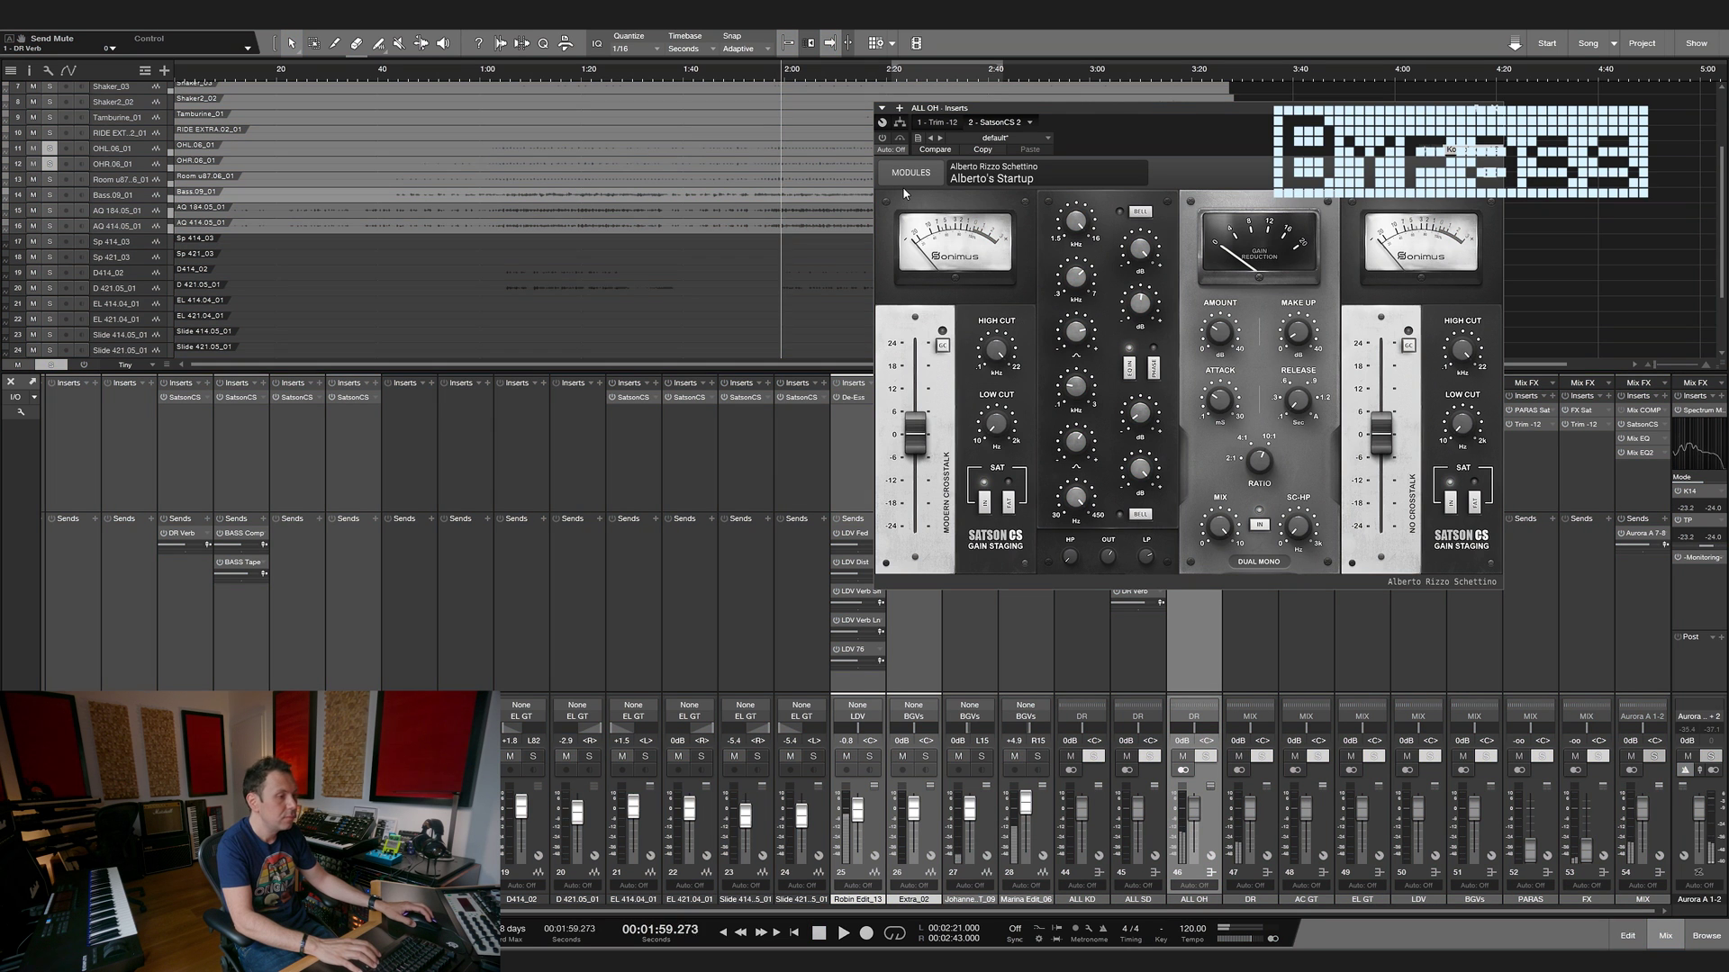
pyautogui.click(883, 138)
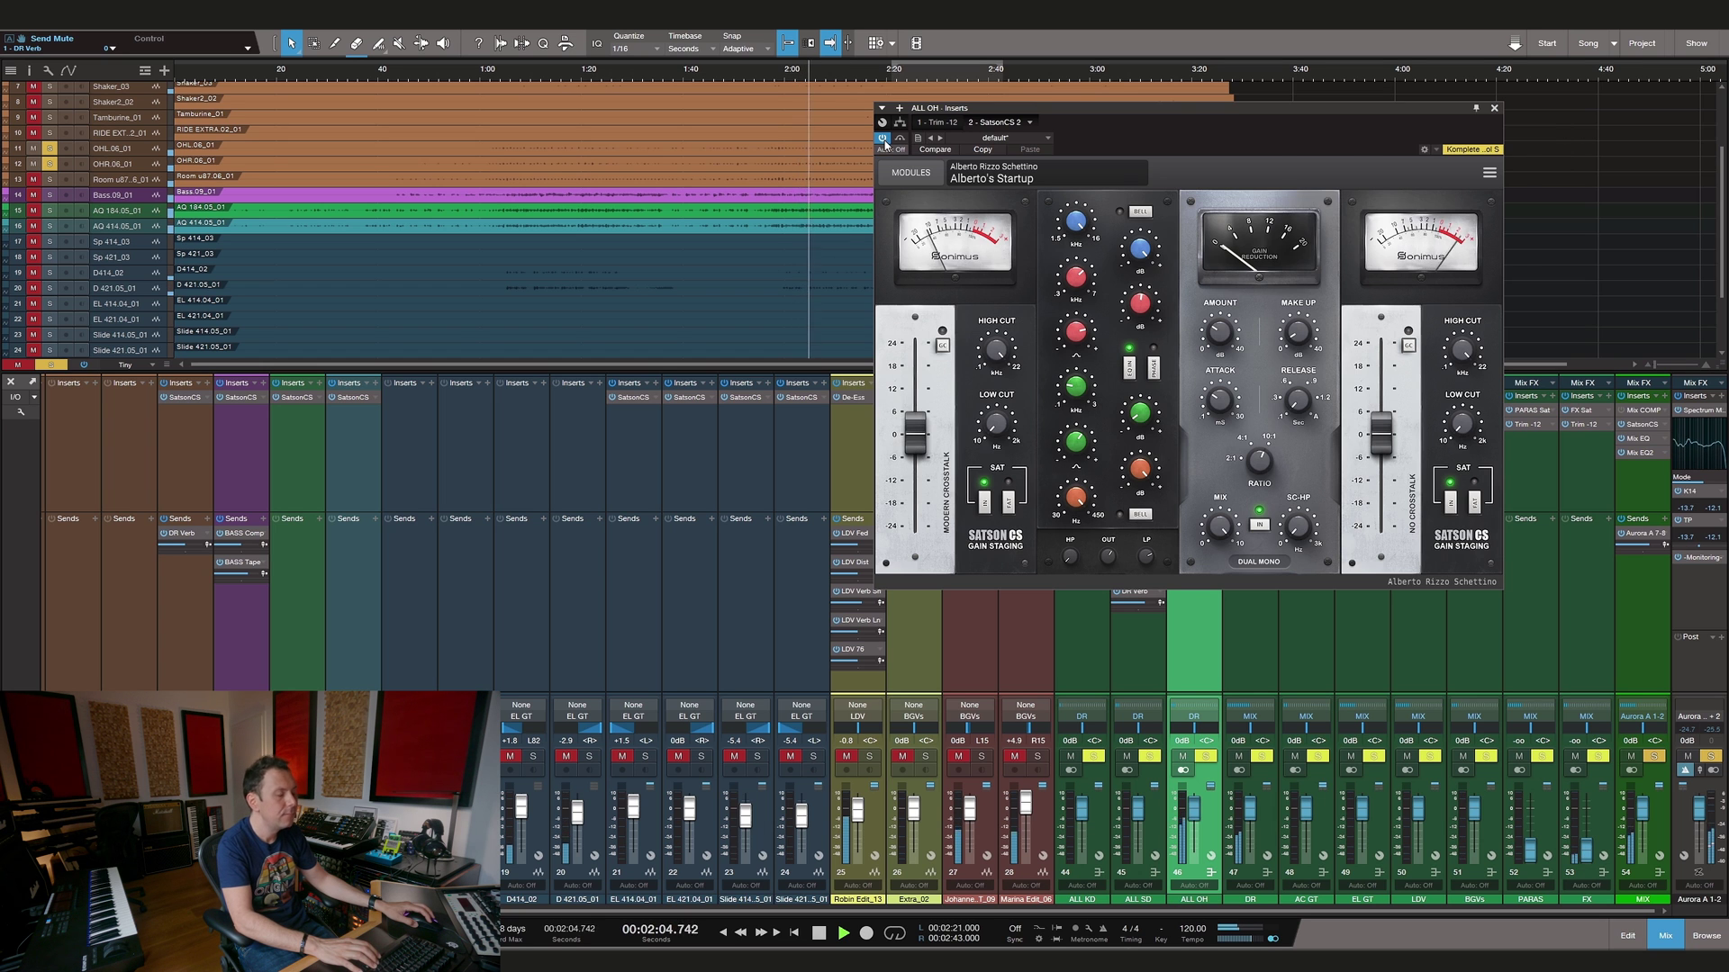
pyautogui.click(884, 138)
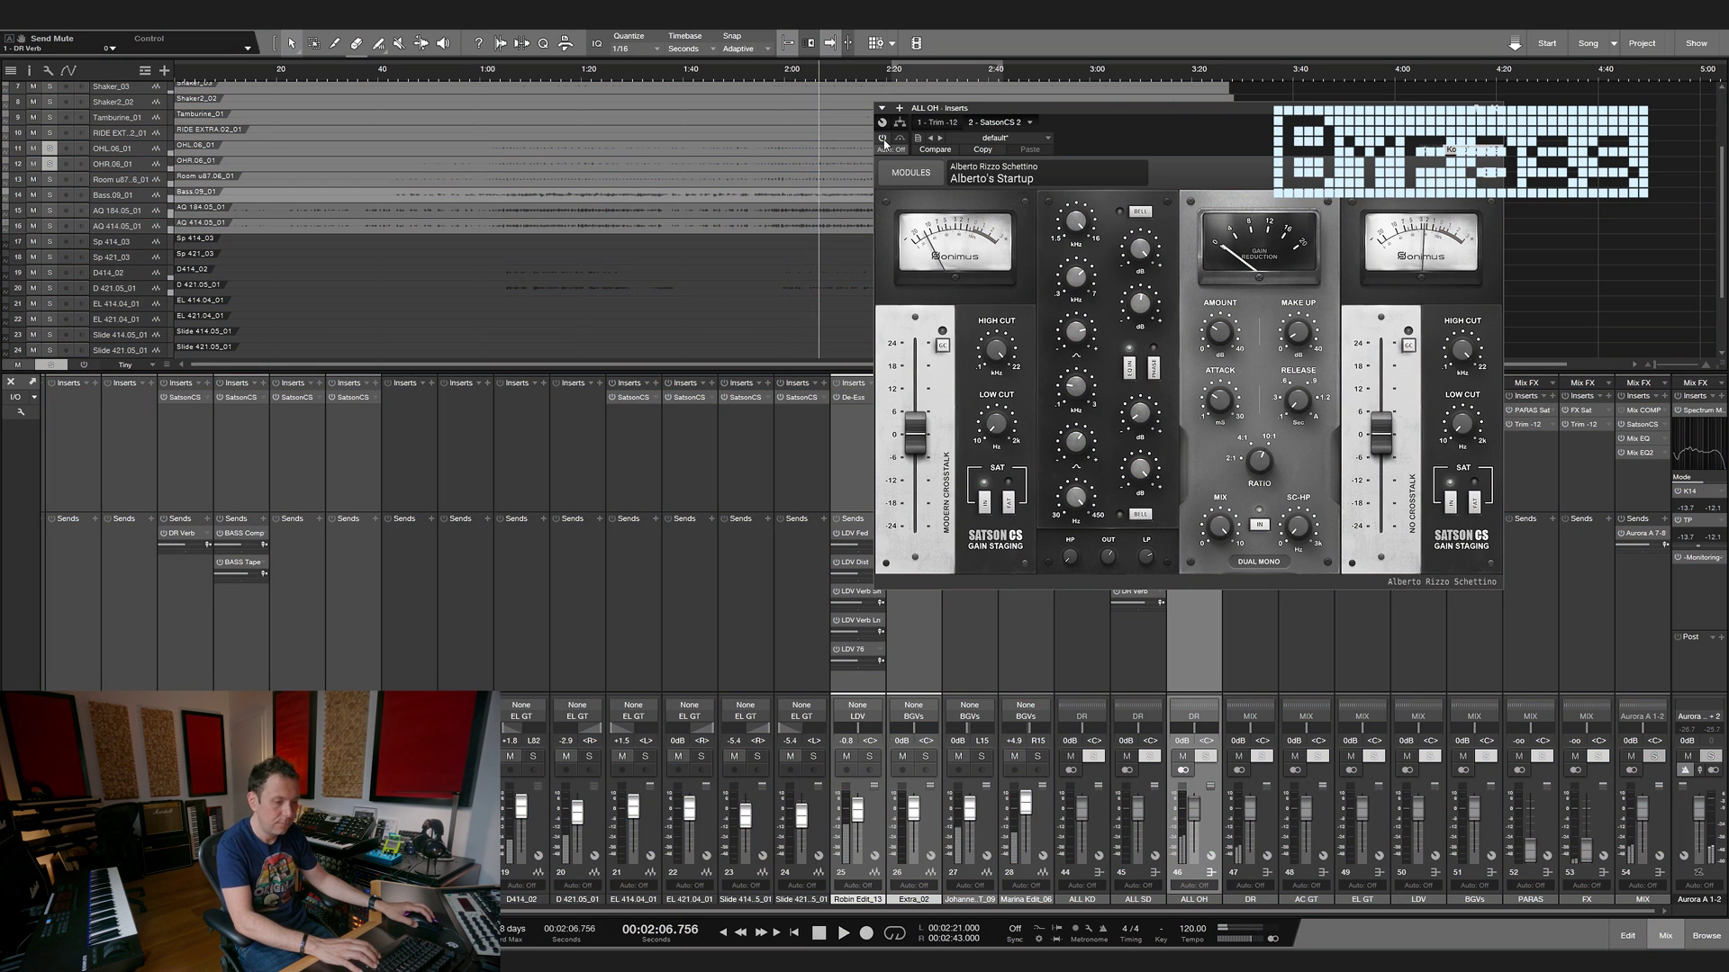
pyautogui.click(884, 139)
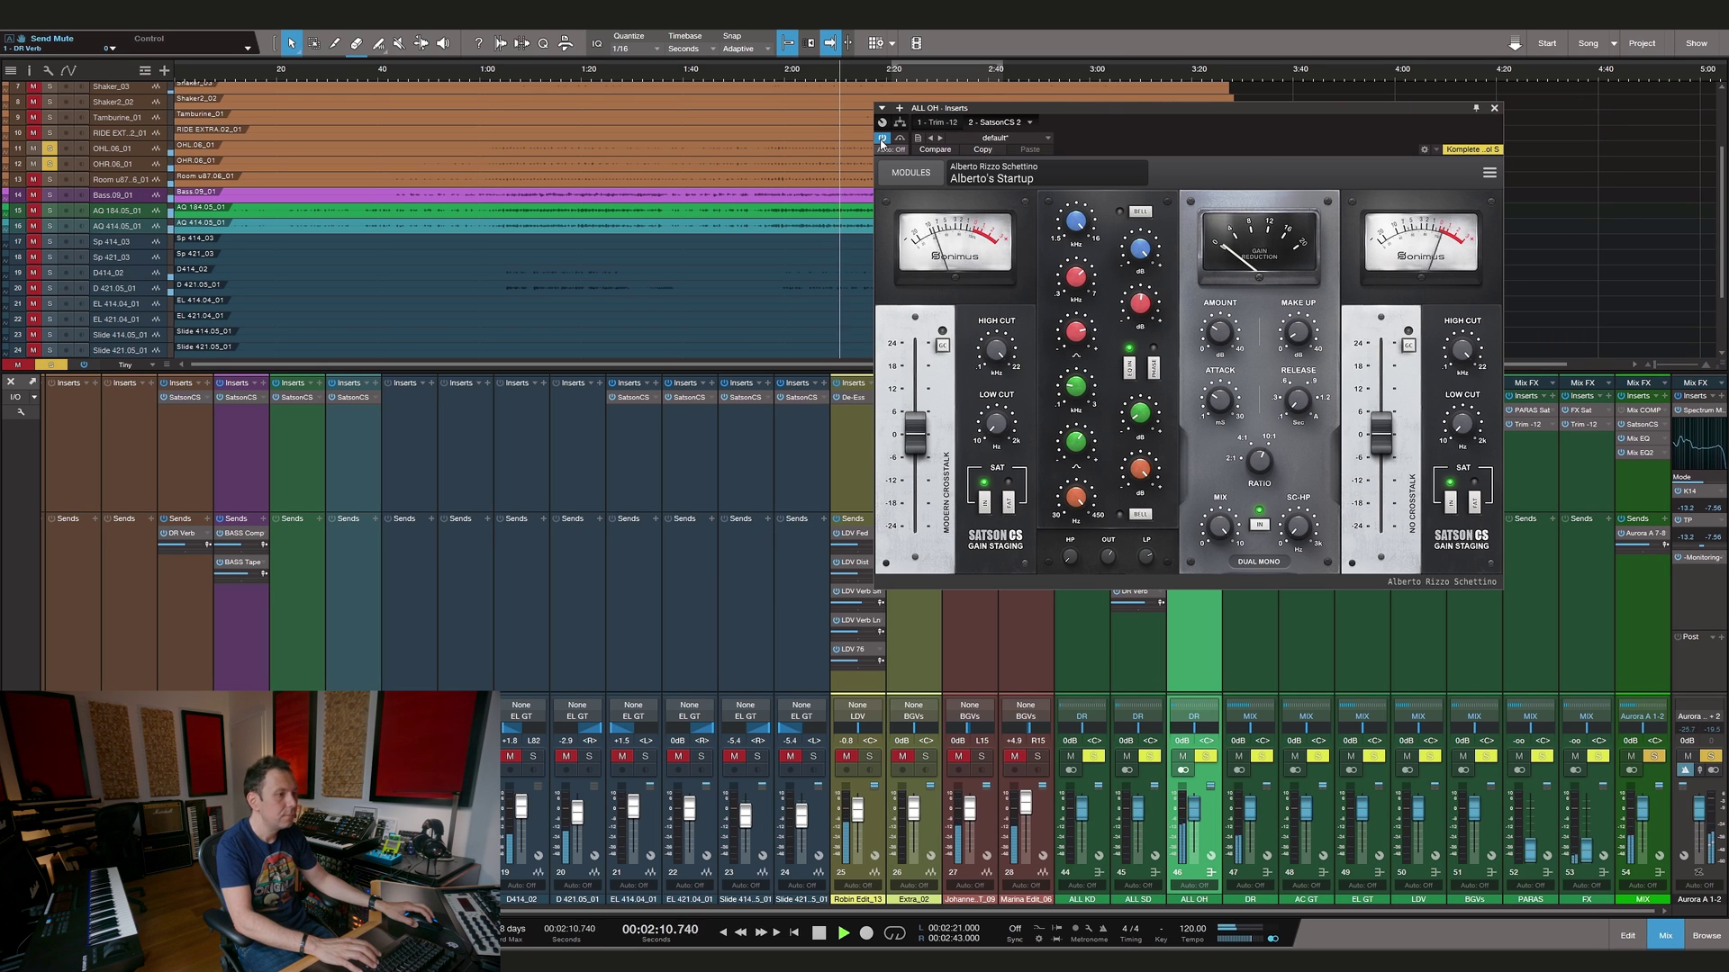
pyautogui.click(884, 140)
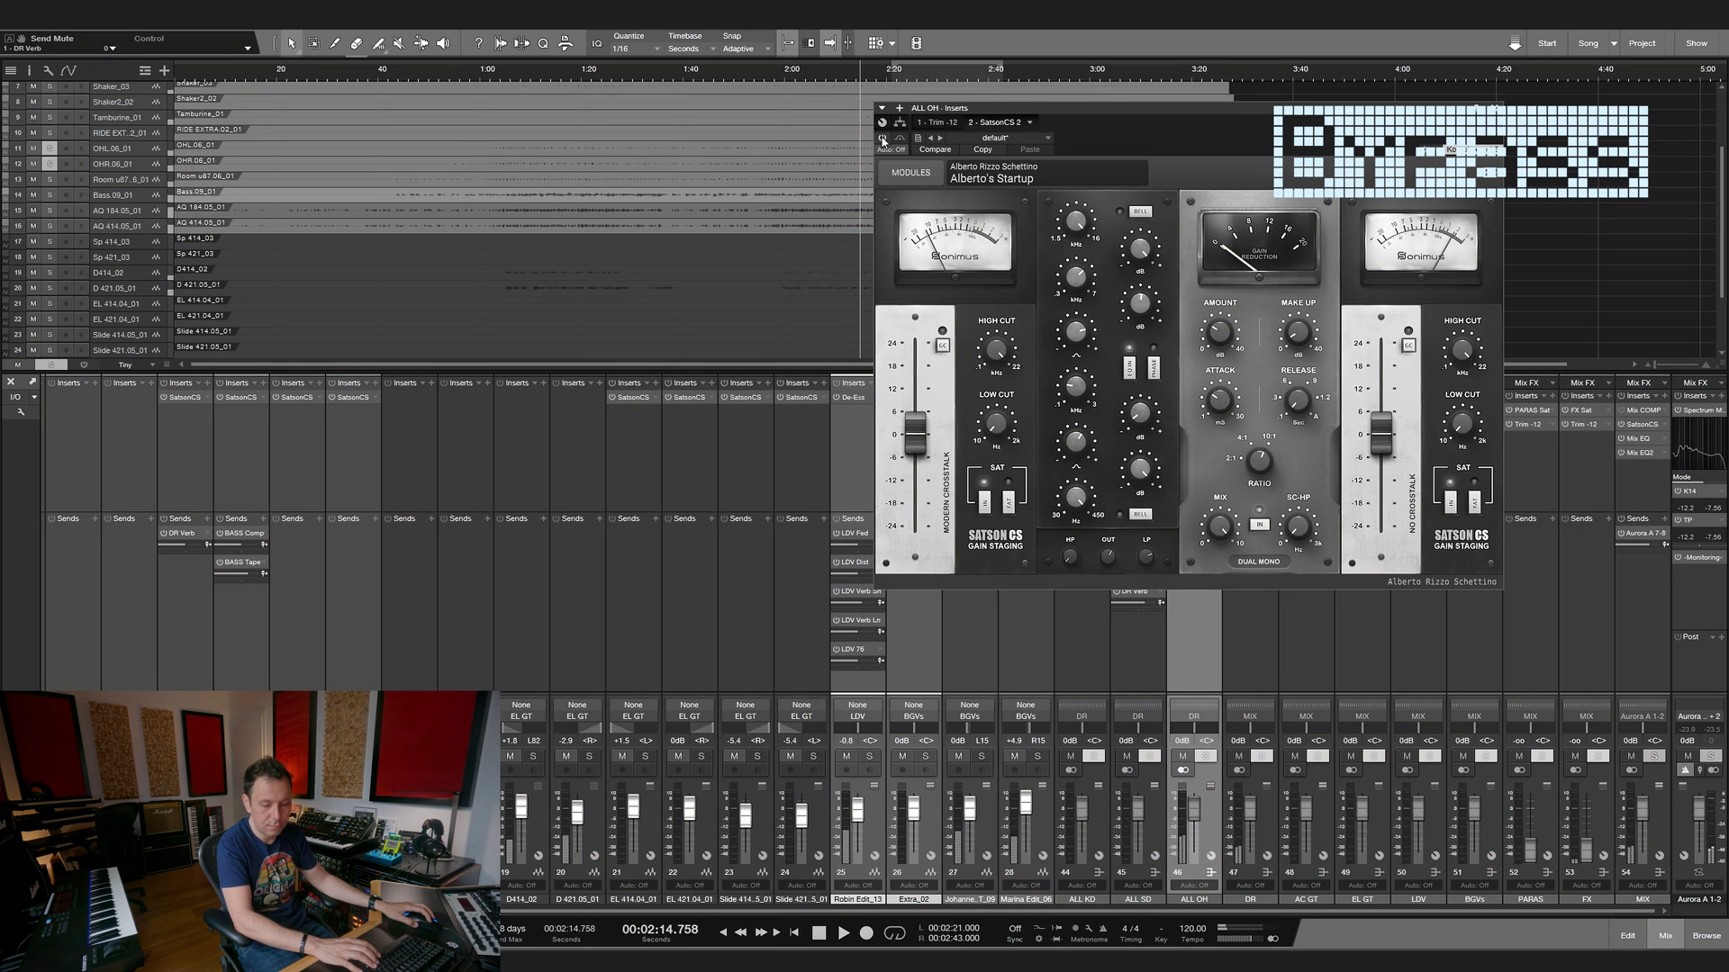
pyautogui.click(883, 140)
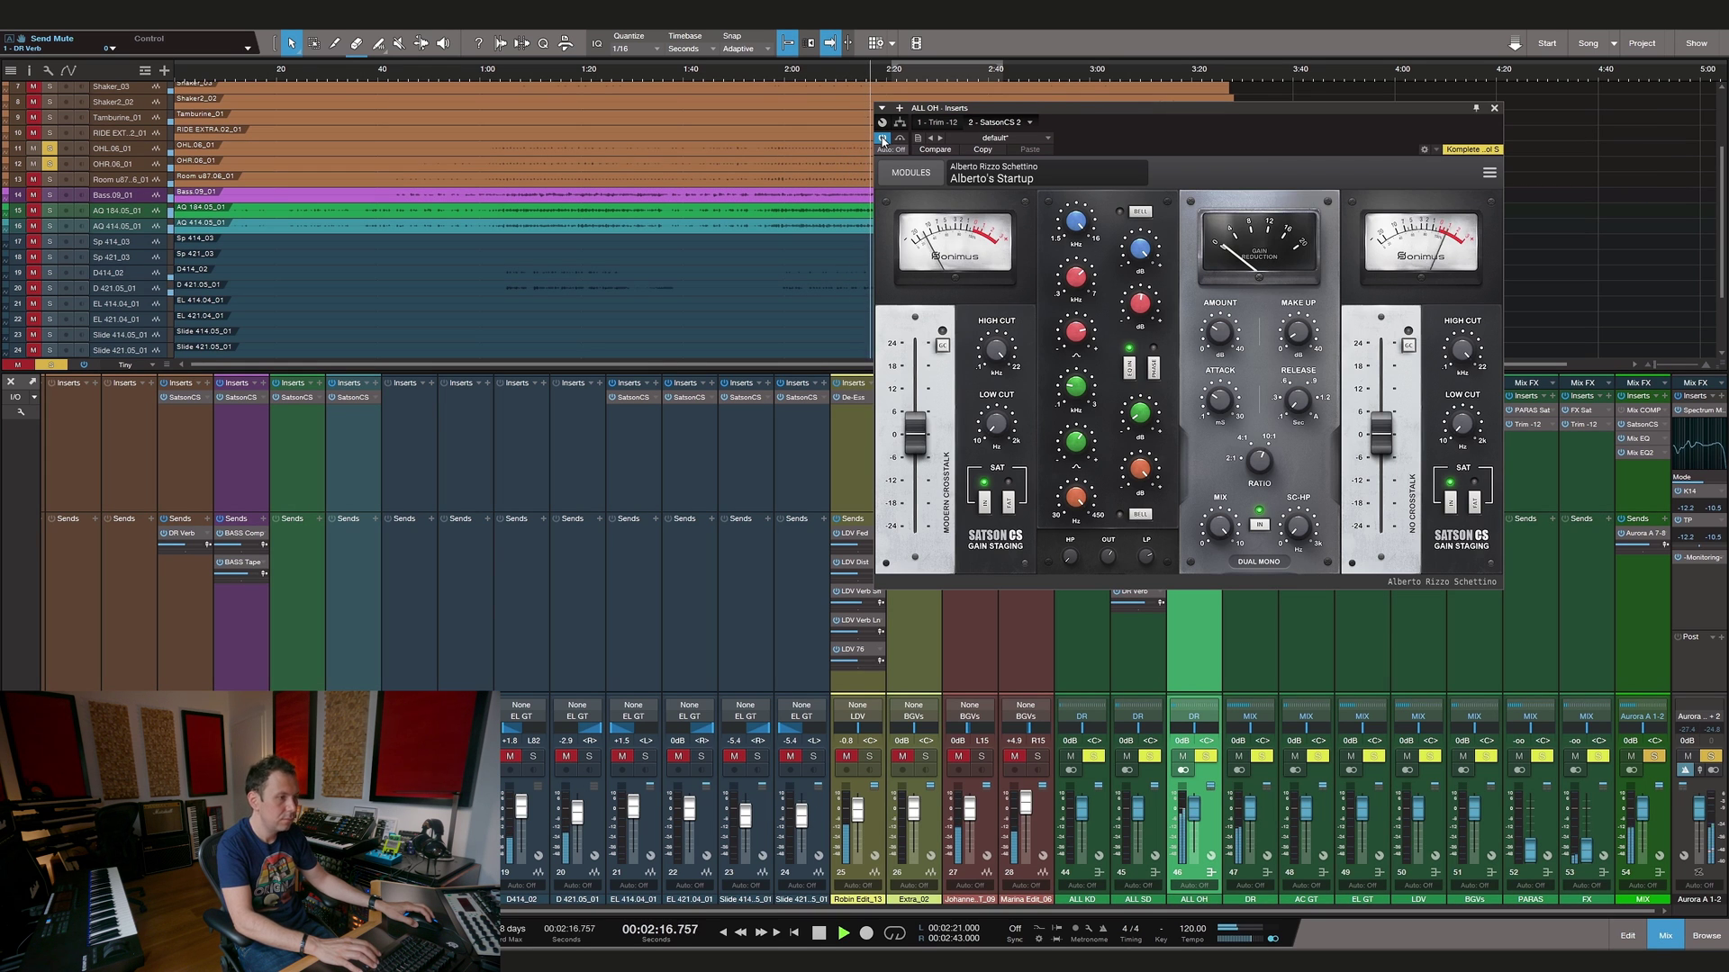
pyautogui.press('space')
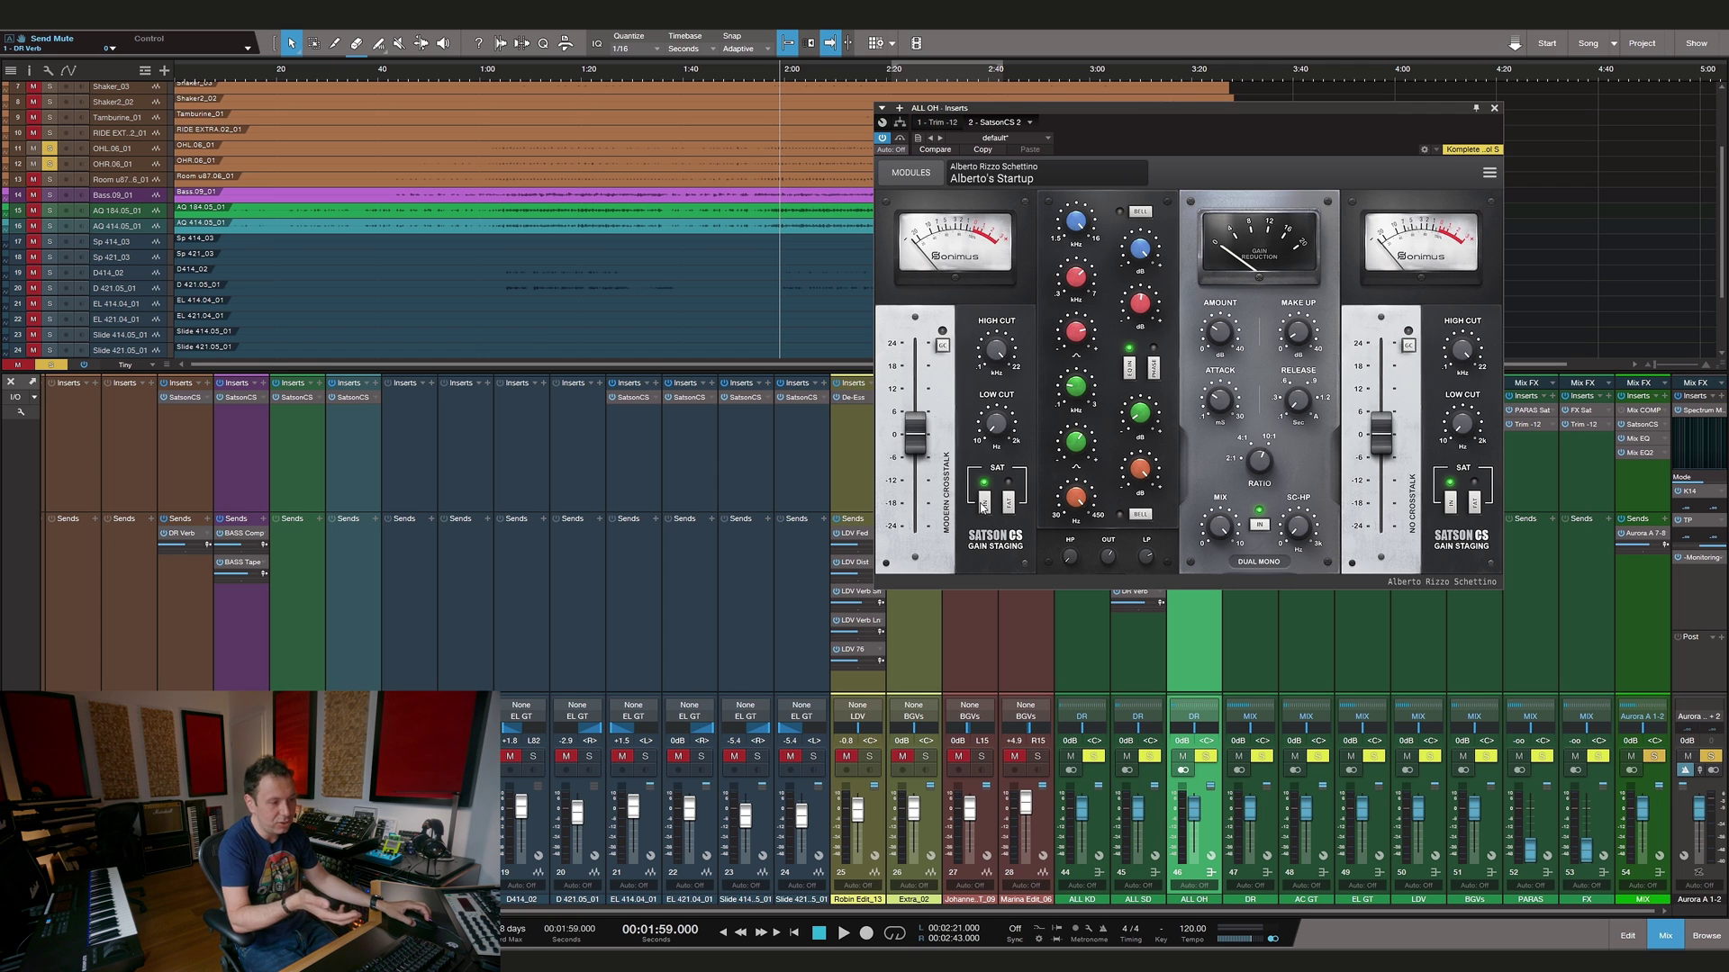
# Examine the EQ bands' gains and frequencies, the low-pass filter and the compressor attack in ALL OH's SatsonCS 2
pyautogui.click(1142, 473)
pyautogui.click(1078, 500)
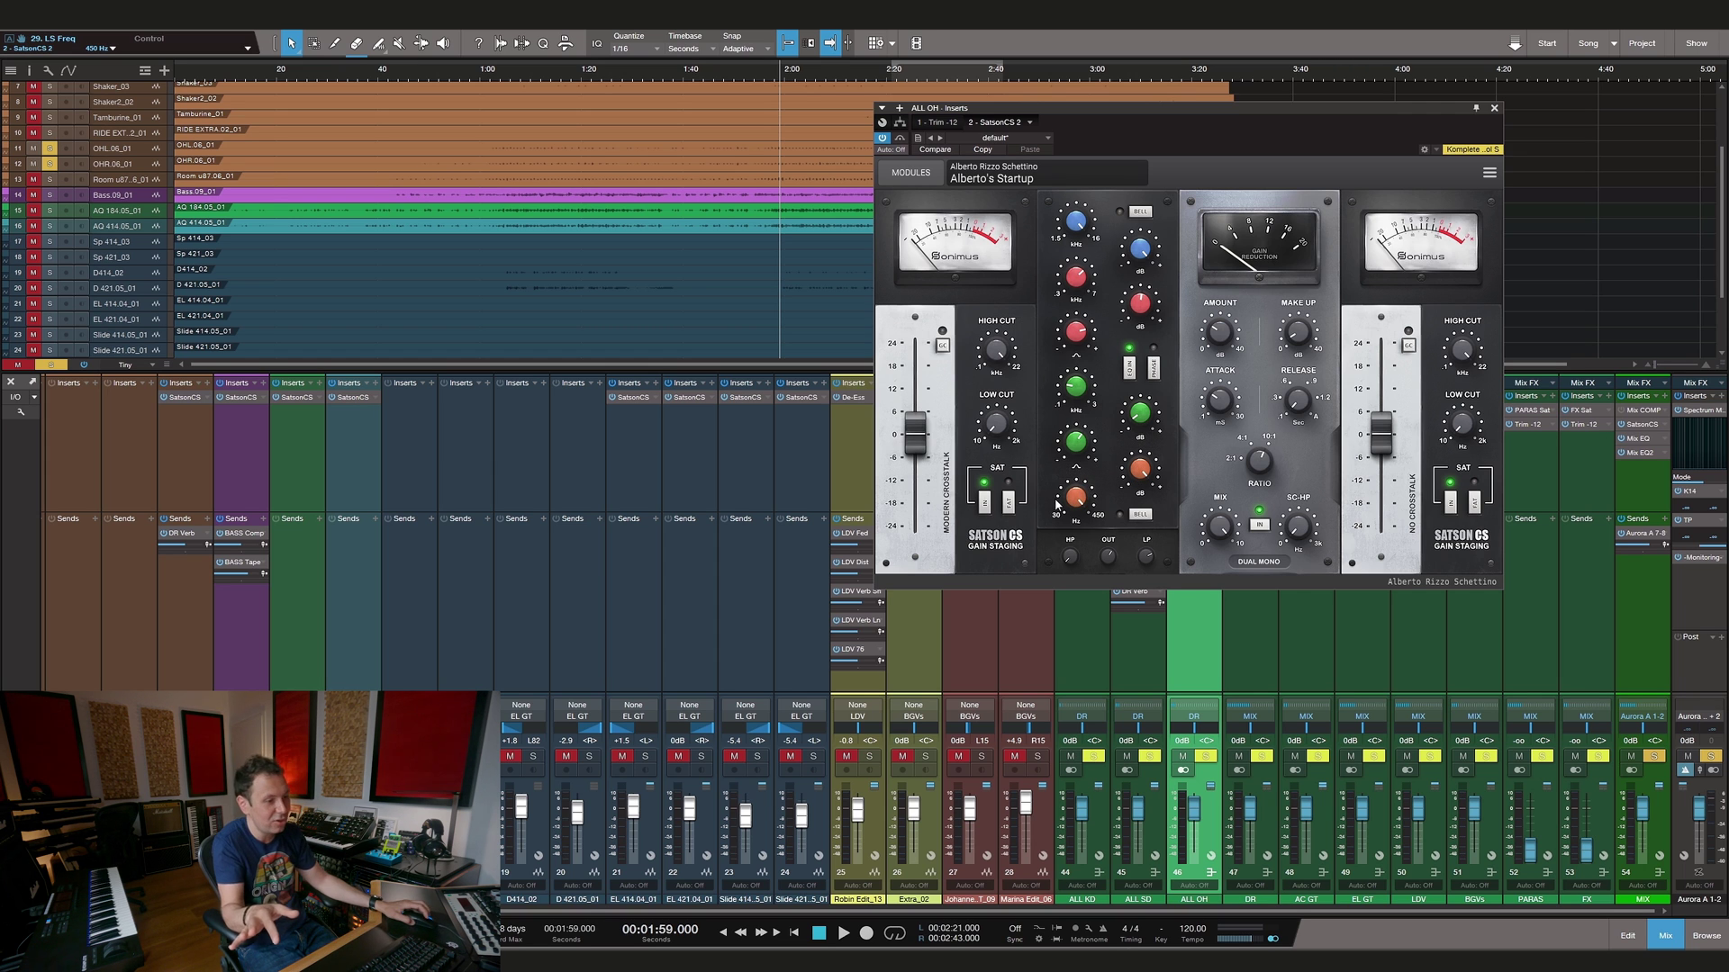
pyautogui.click(1145, 559)
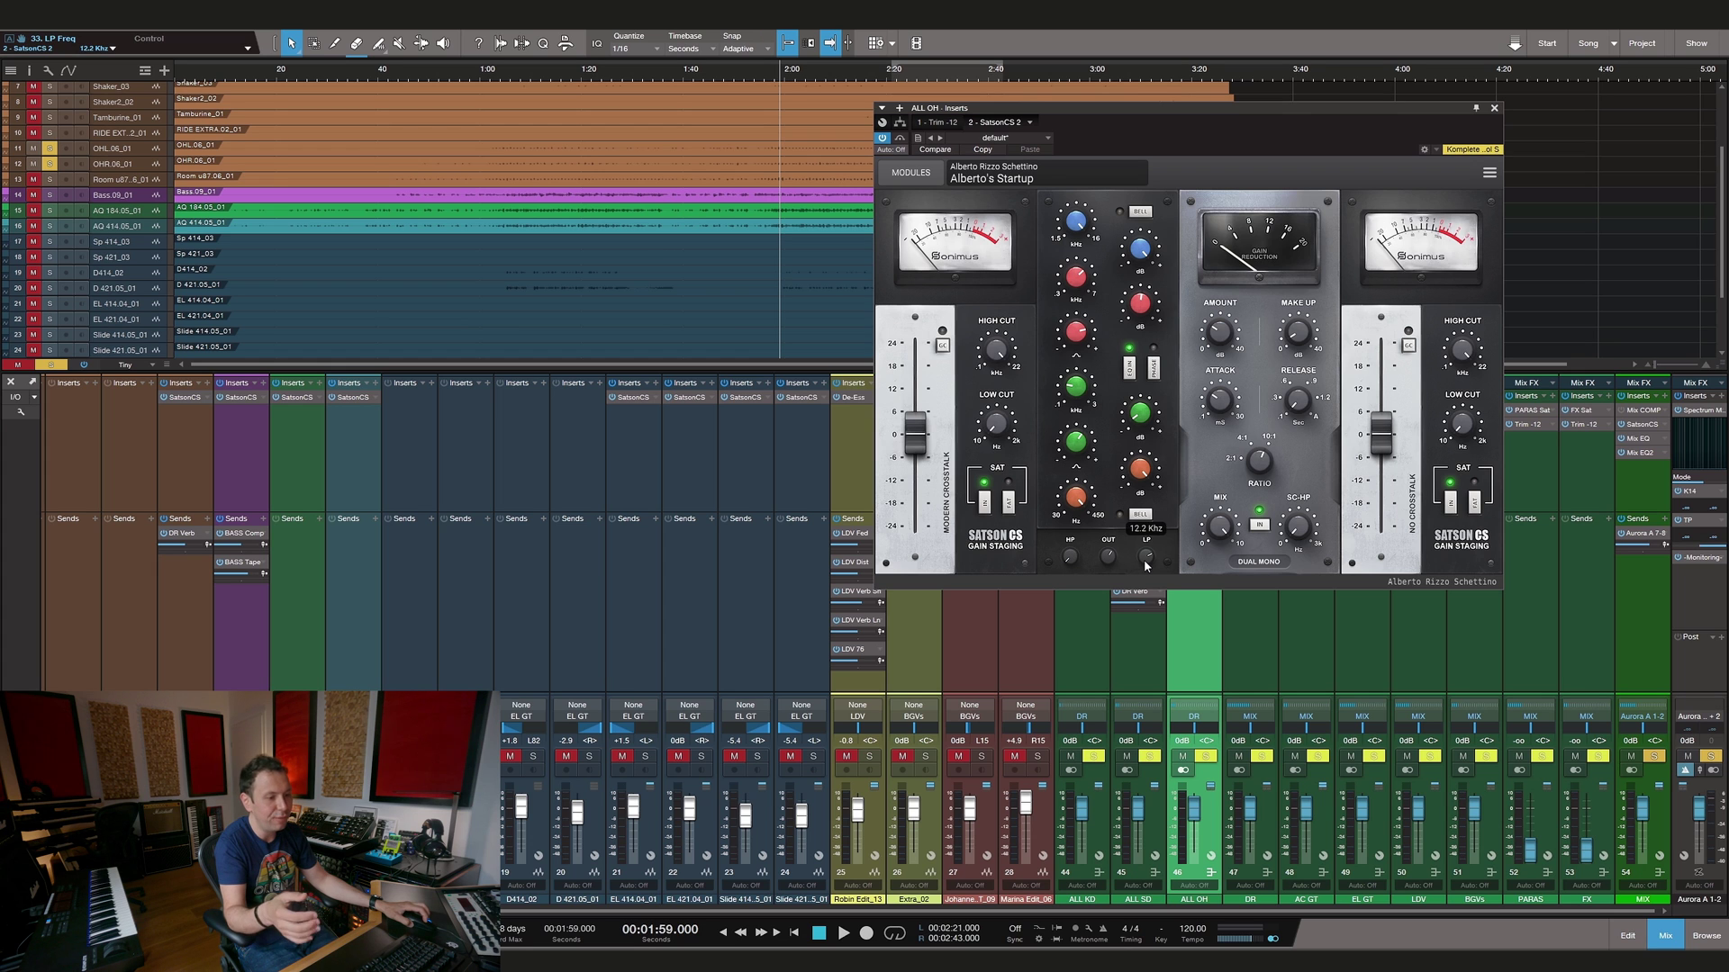
pyautogui.click(1140, 249)
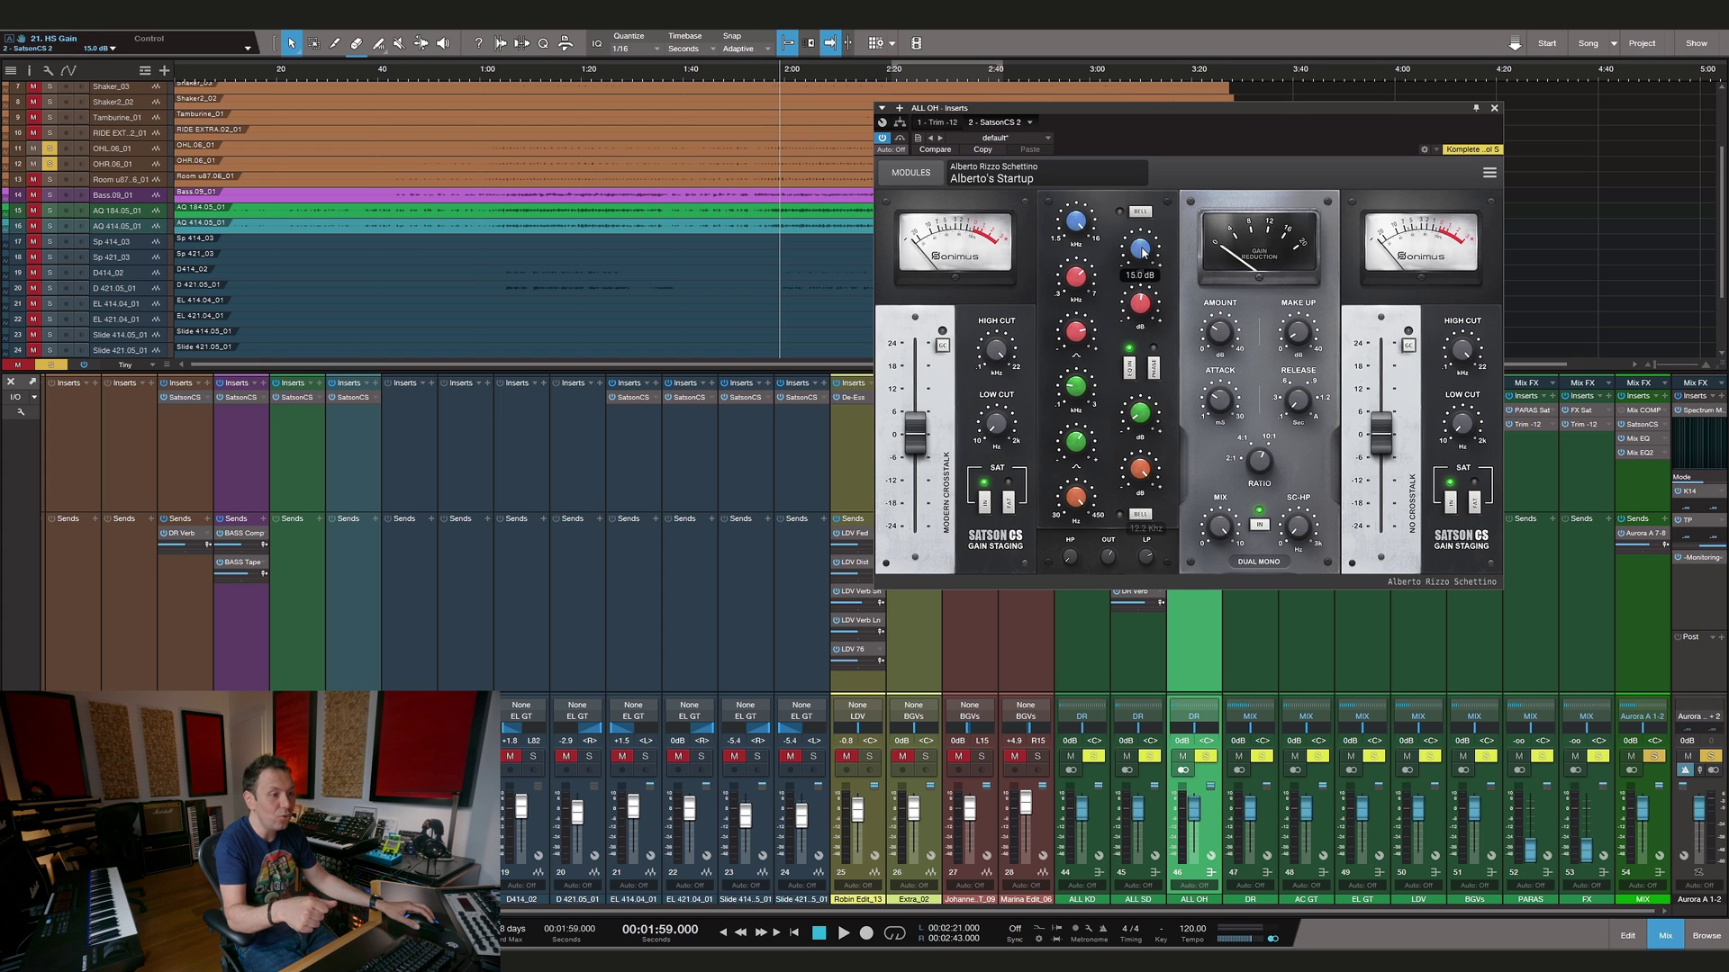
pyautogui.click(1080, 224)
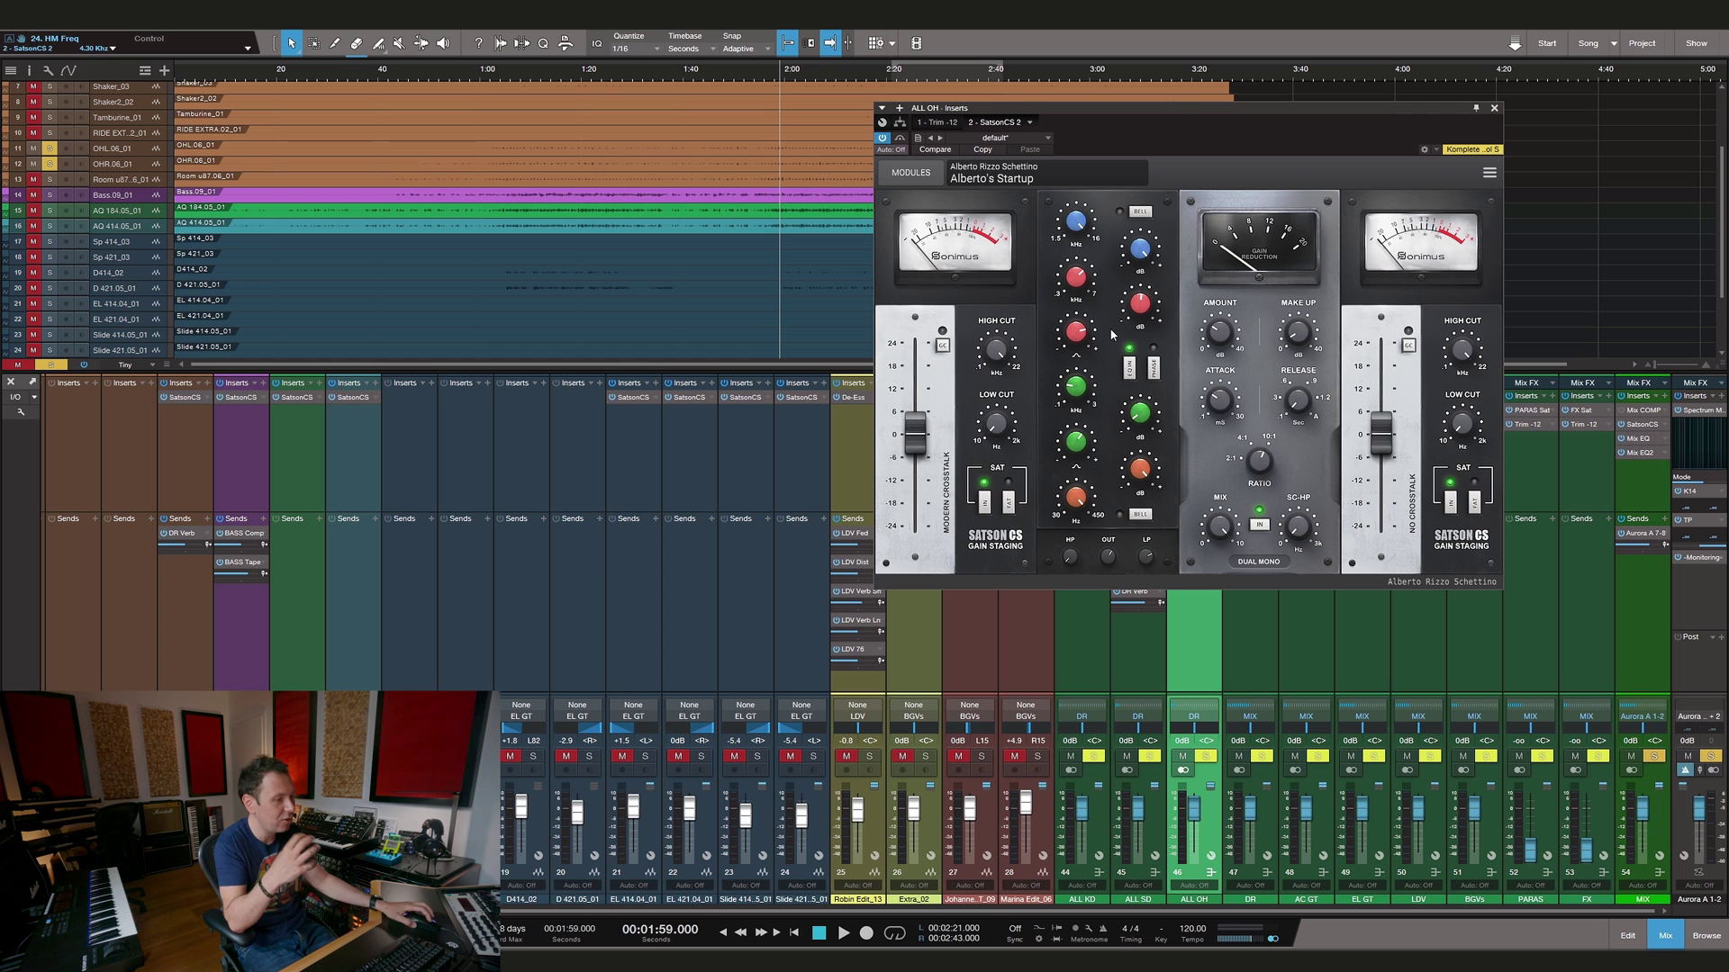
pyautogui.moveTo(1141, 416)
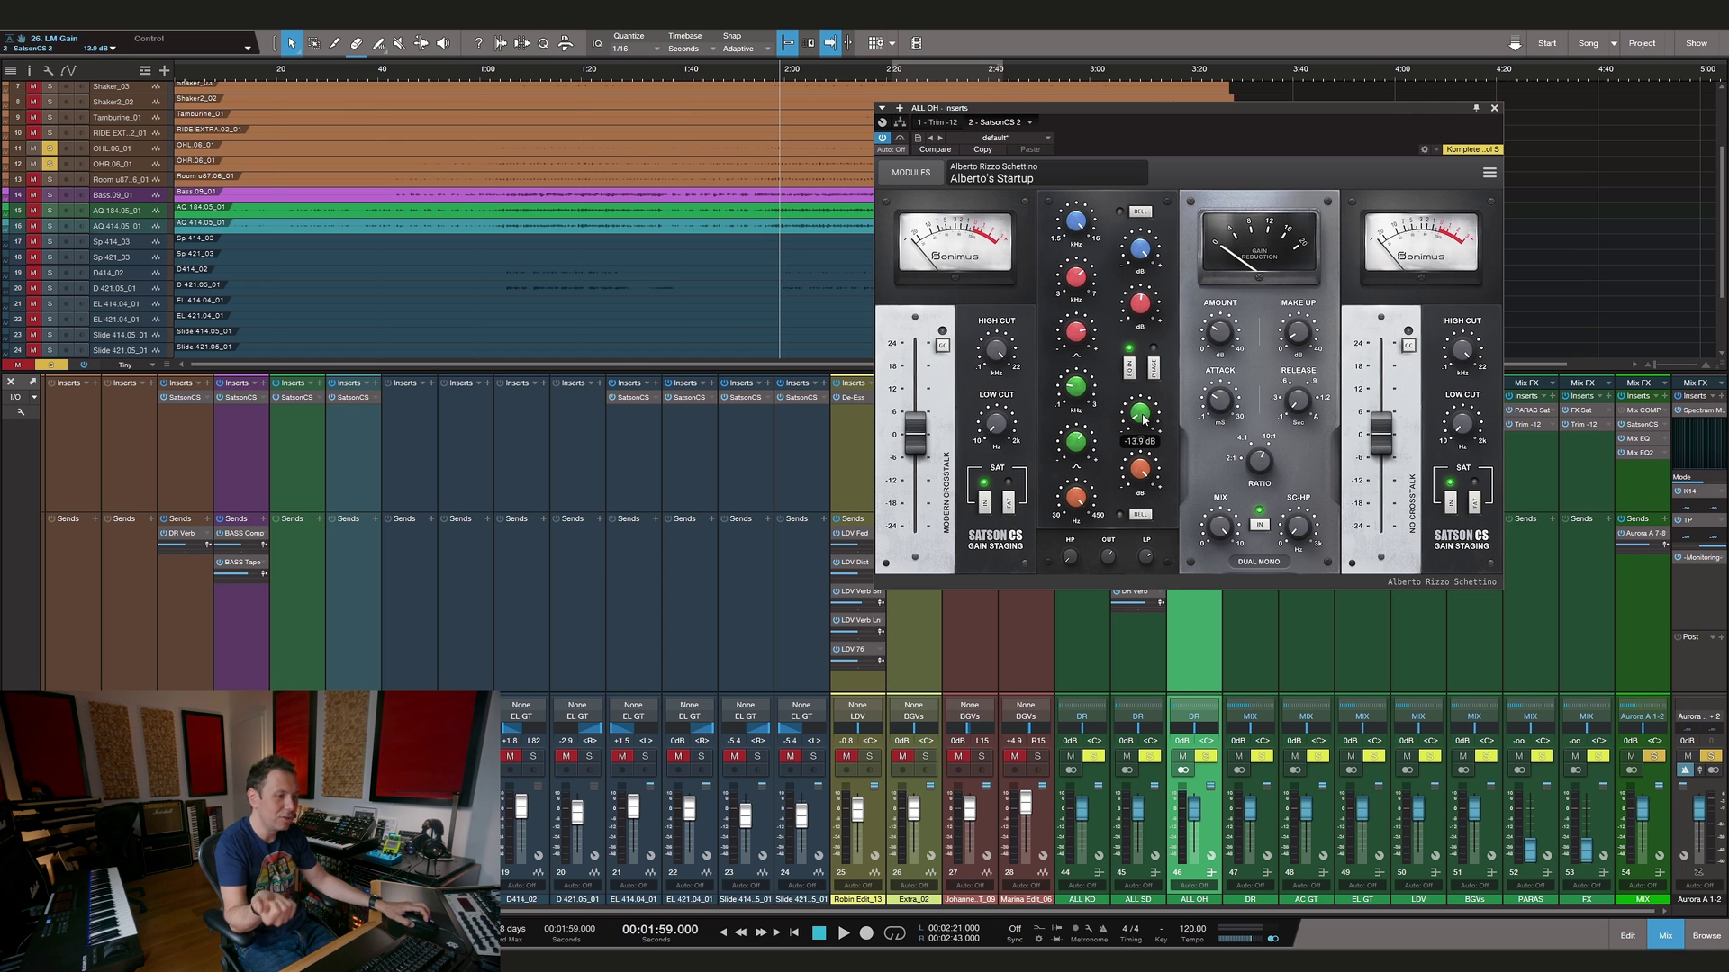
pyautogui.moveTo(1079, 390)
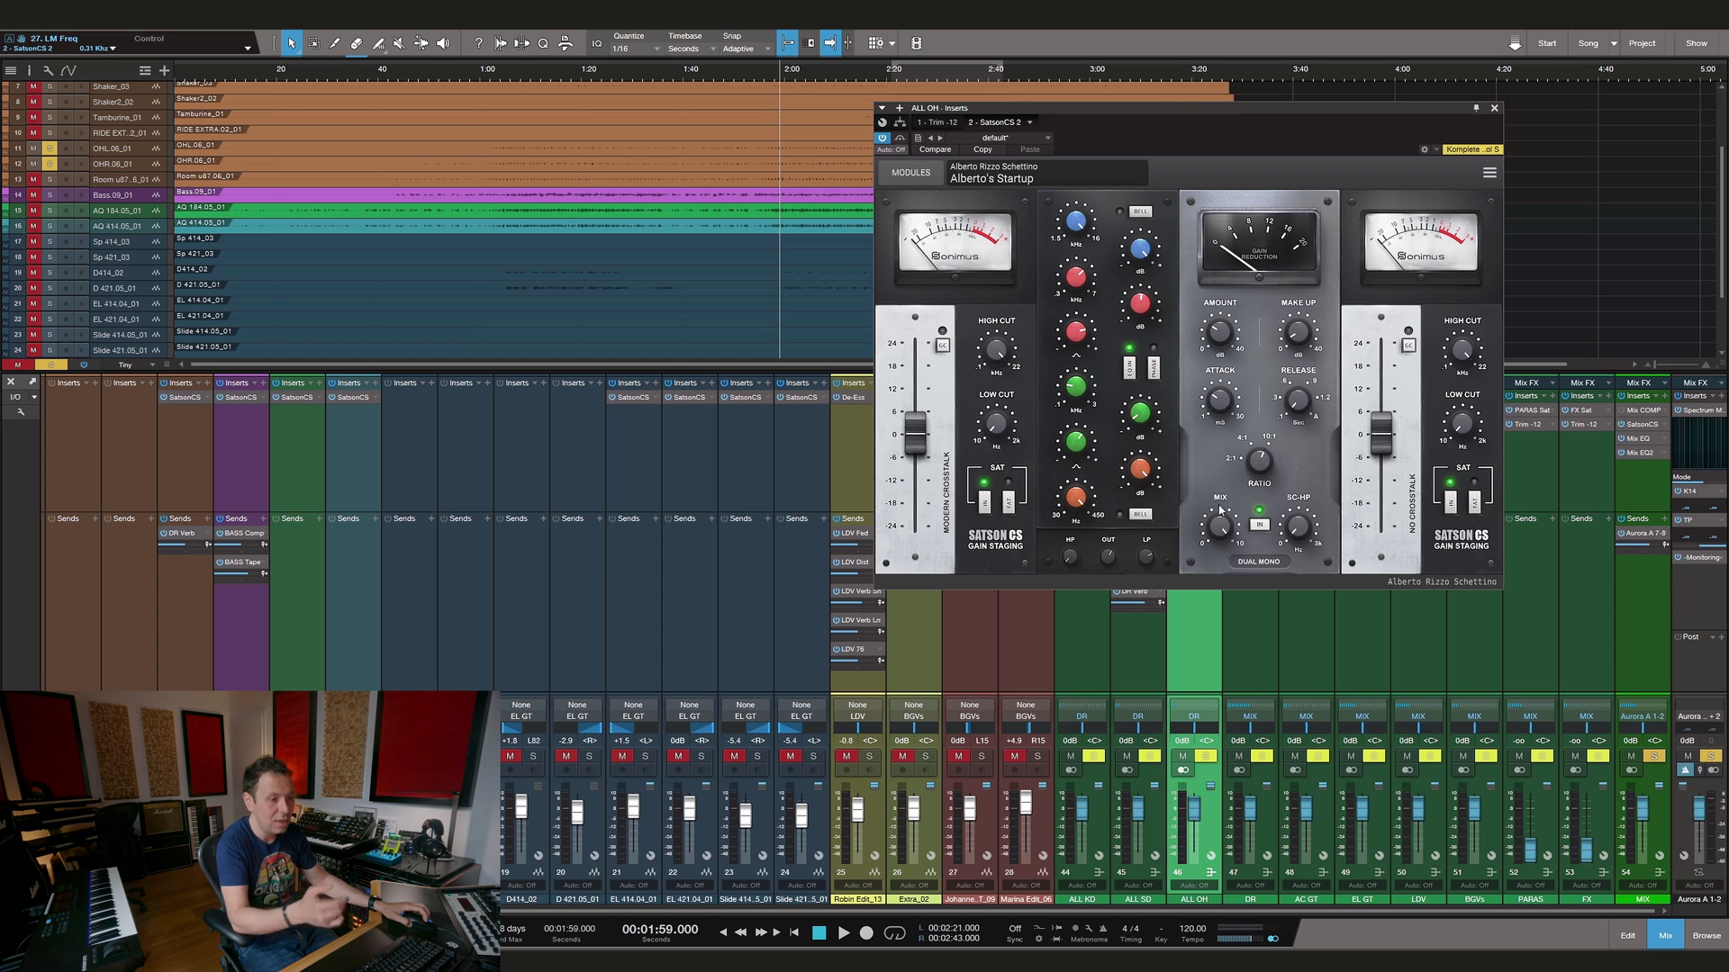
pyautogui.moveTo(1219, 407)
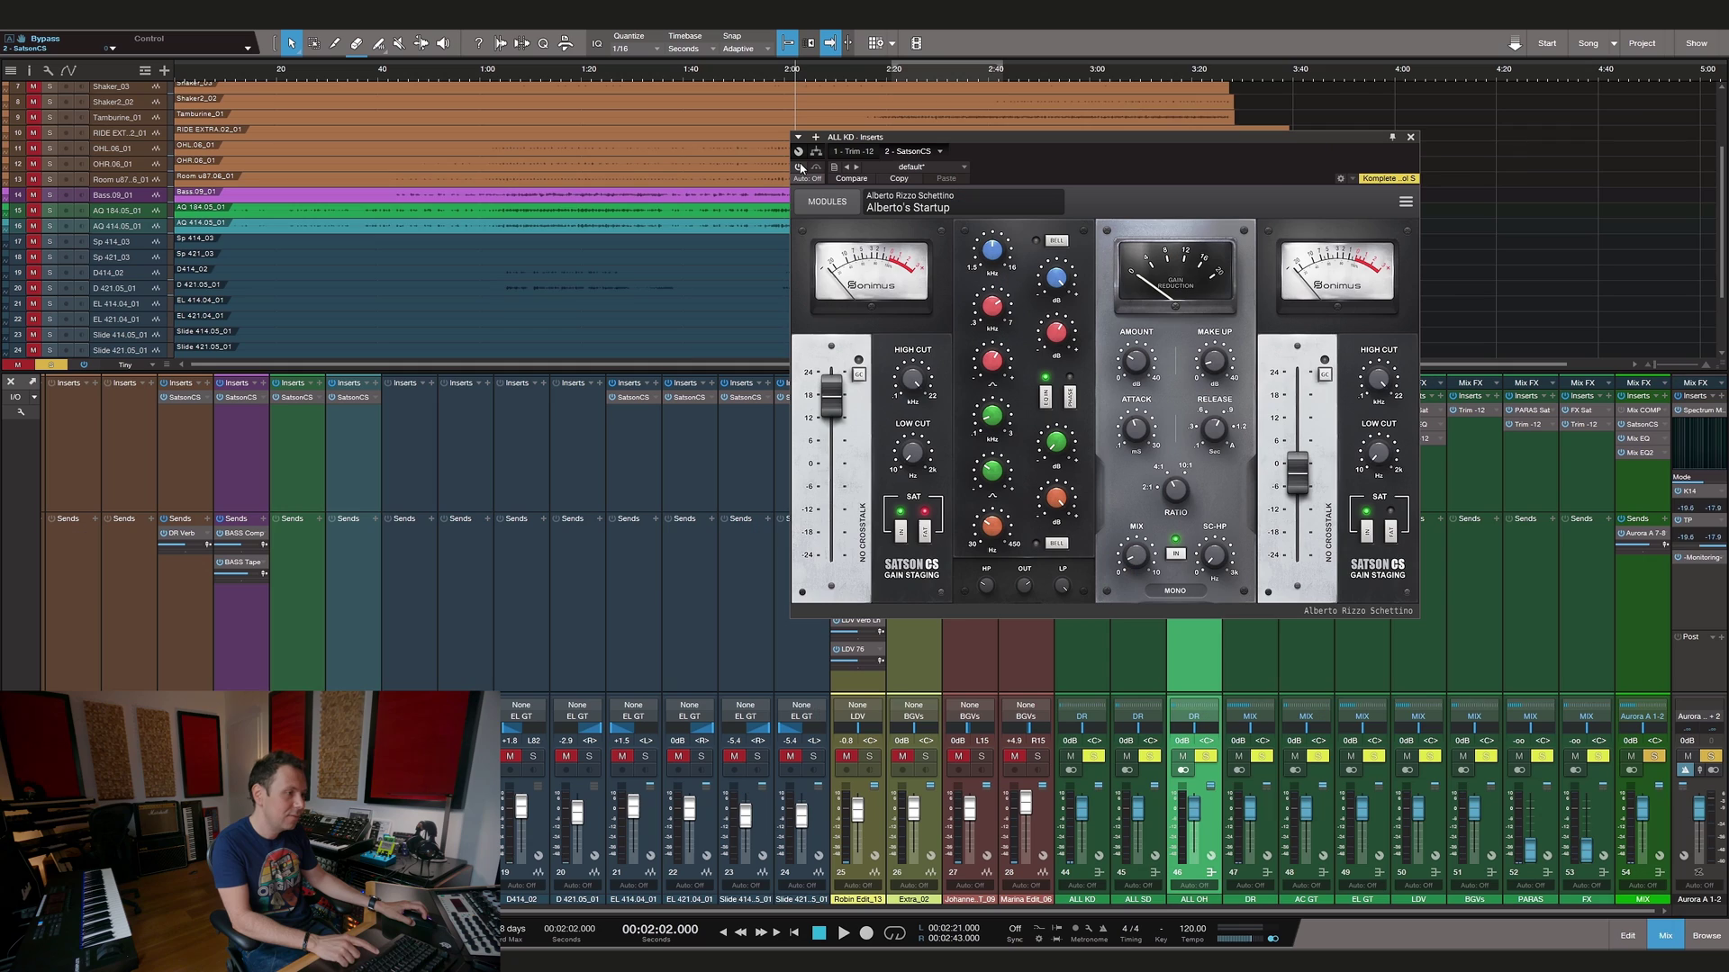
# Play the ALL KD bus from 2:02, comparing its SatsonCS insert bypassed and active, and stop playback
pyautogui.click(800, 167)
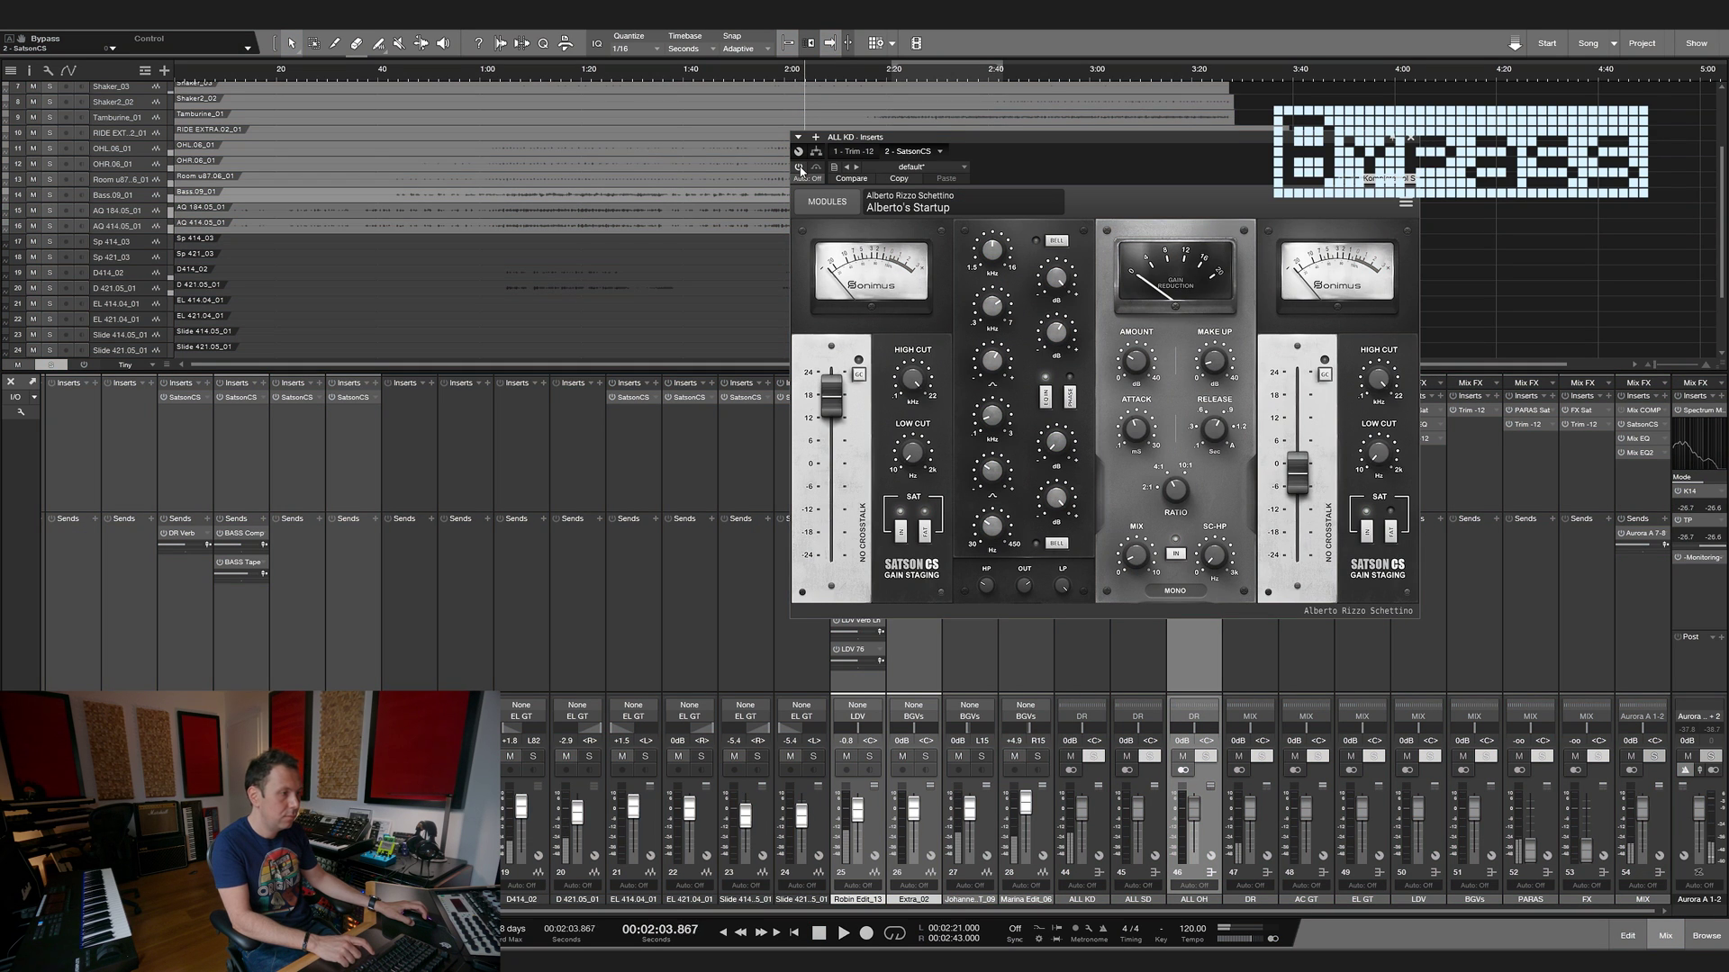
pyautogui.click(799, 168)
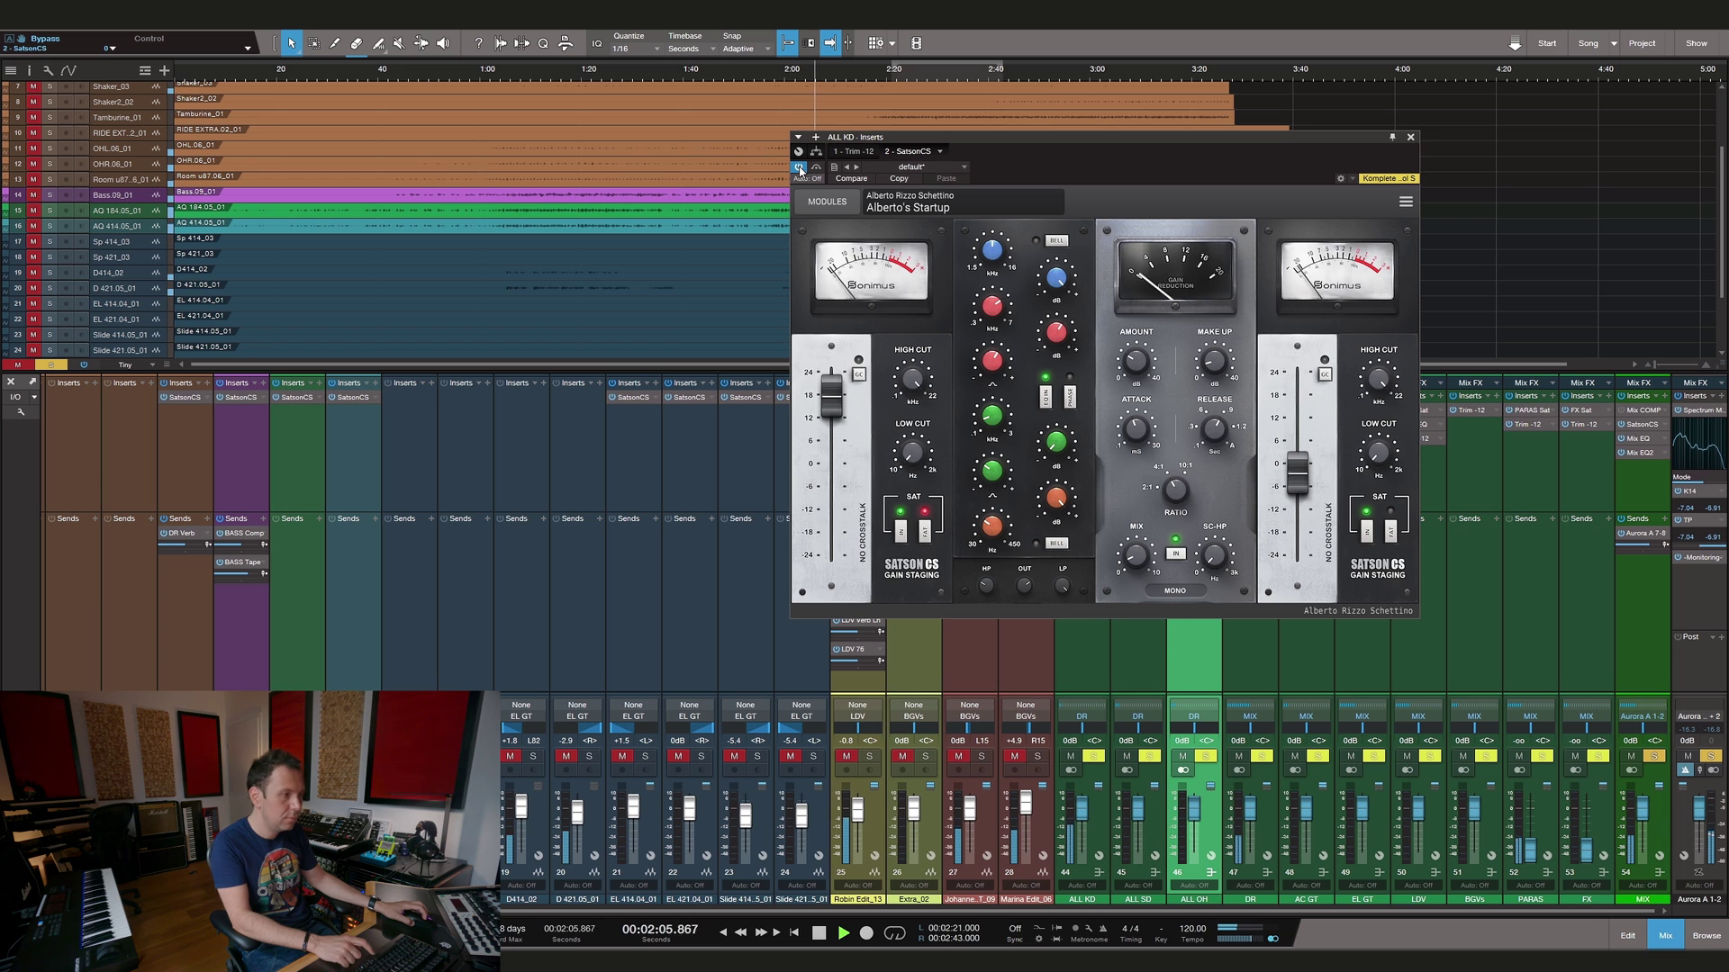
pyautogui.click(800, 168)
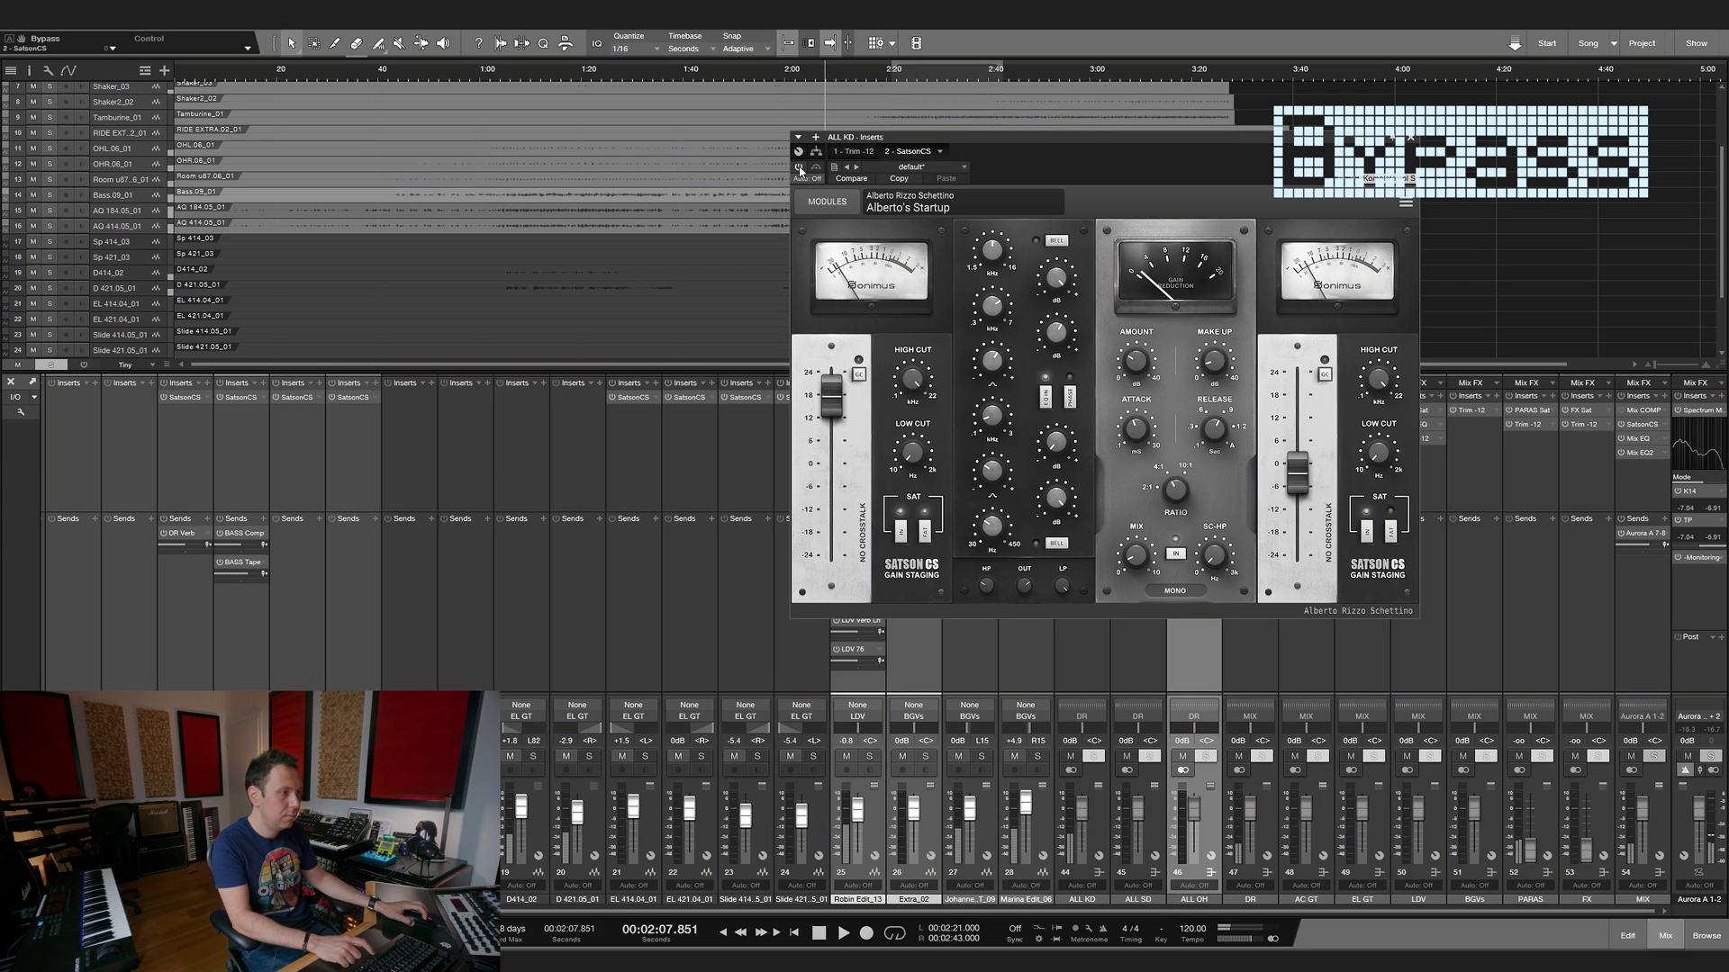
pyautogui.click(800, 167)
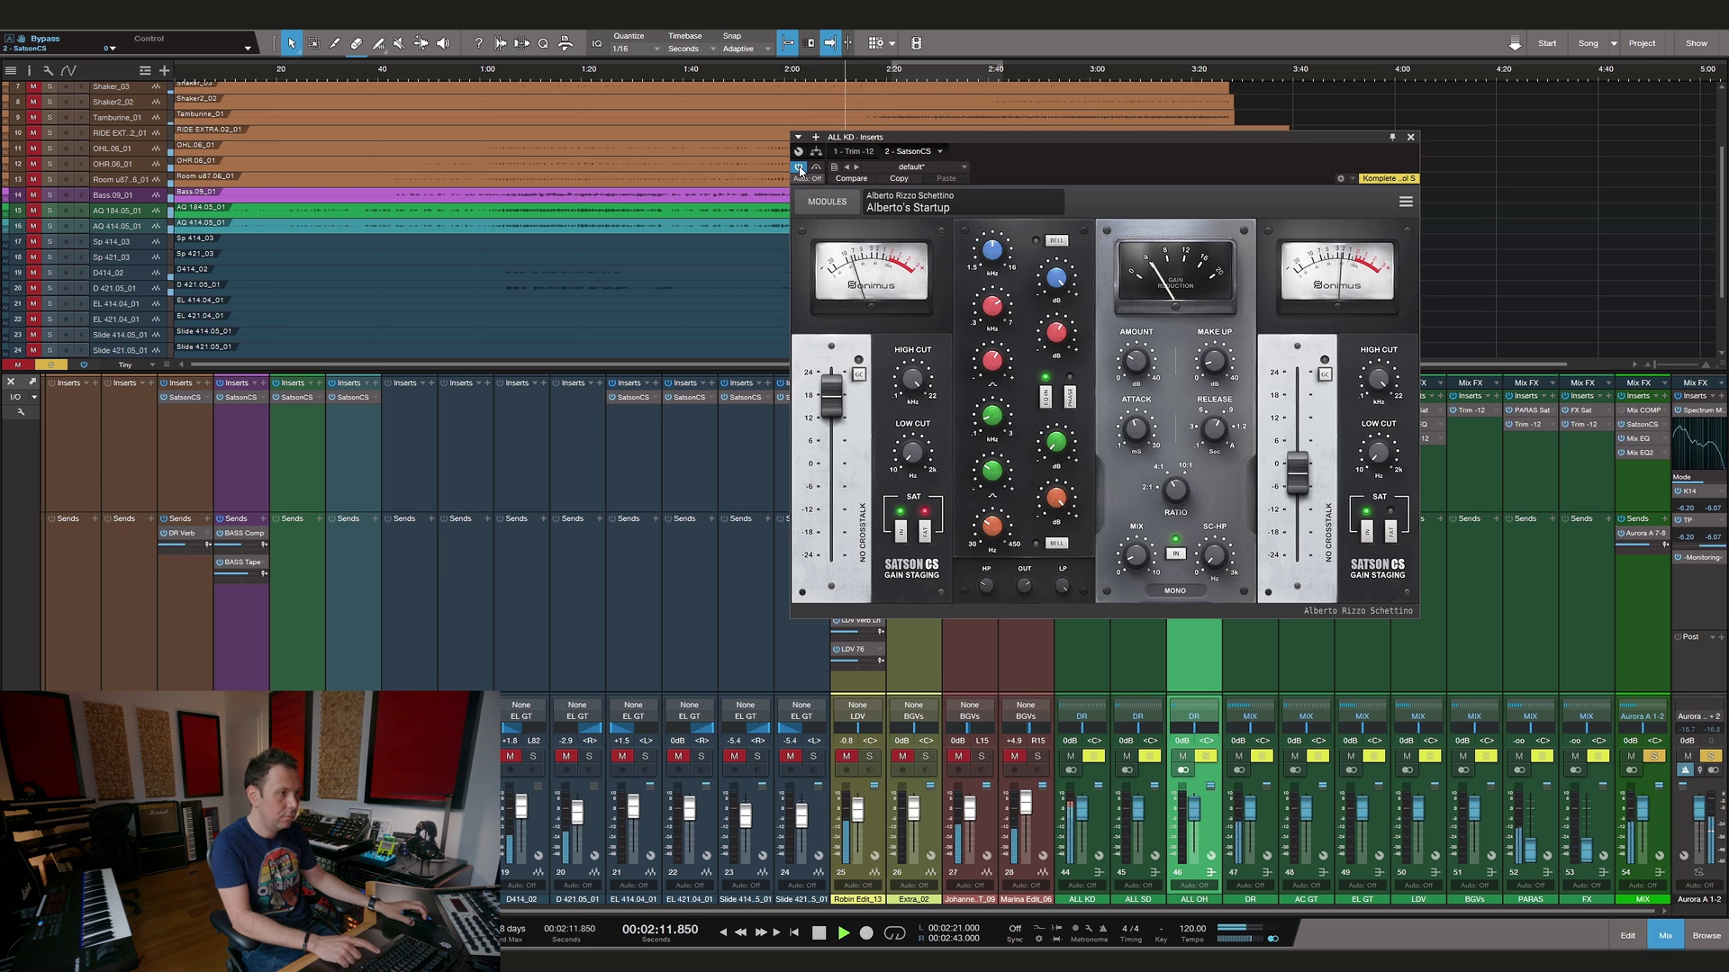
pyautogui.press('space')
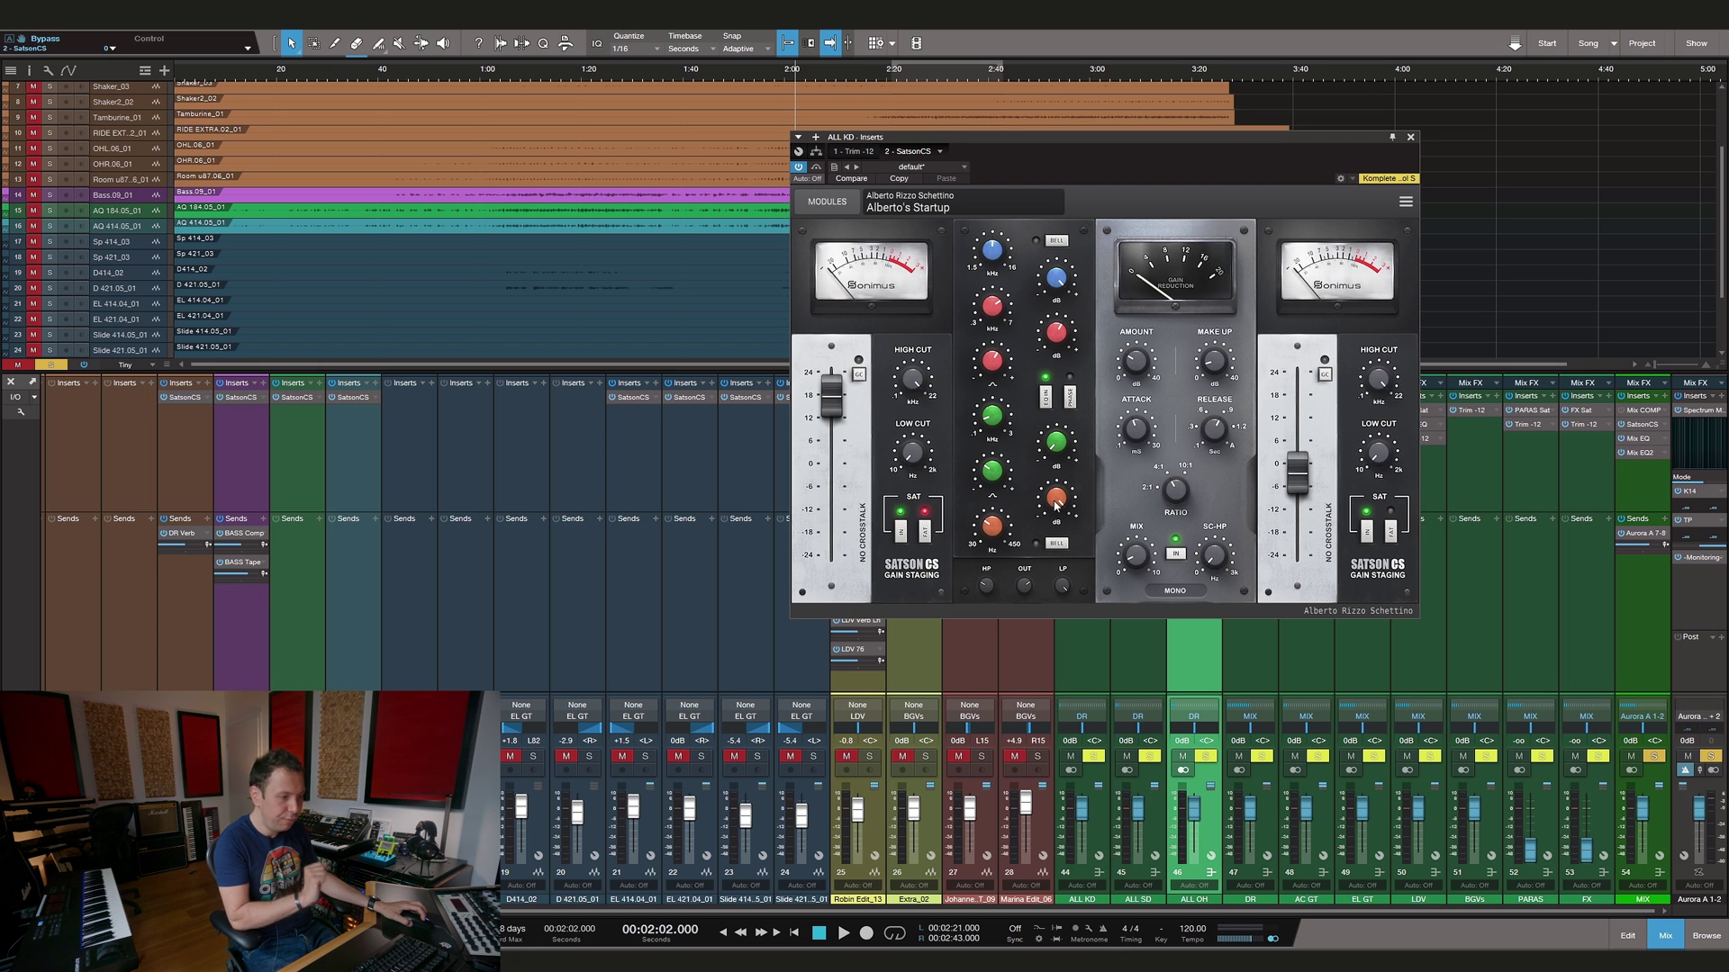
# Examine the low-shelf, high-pass, low-mid and high-mid EQ settings in ALL KD's SatsonCS
pyautogui.moveTo(998, 533)
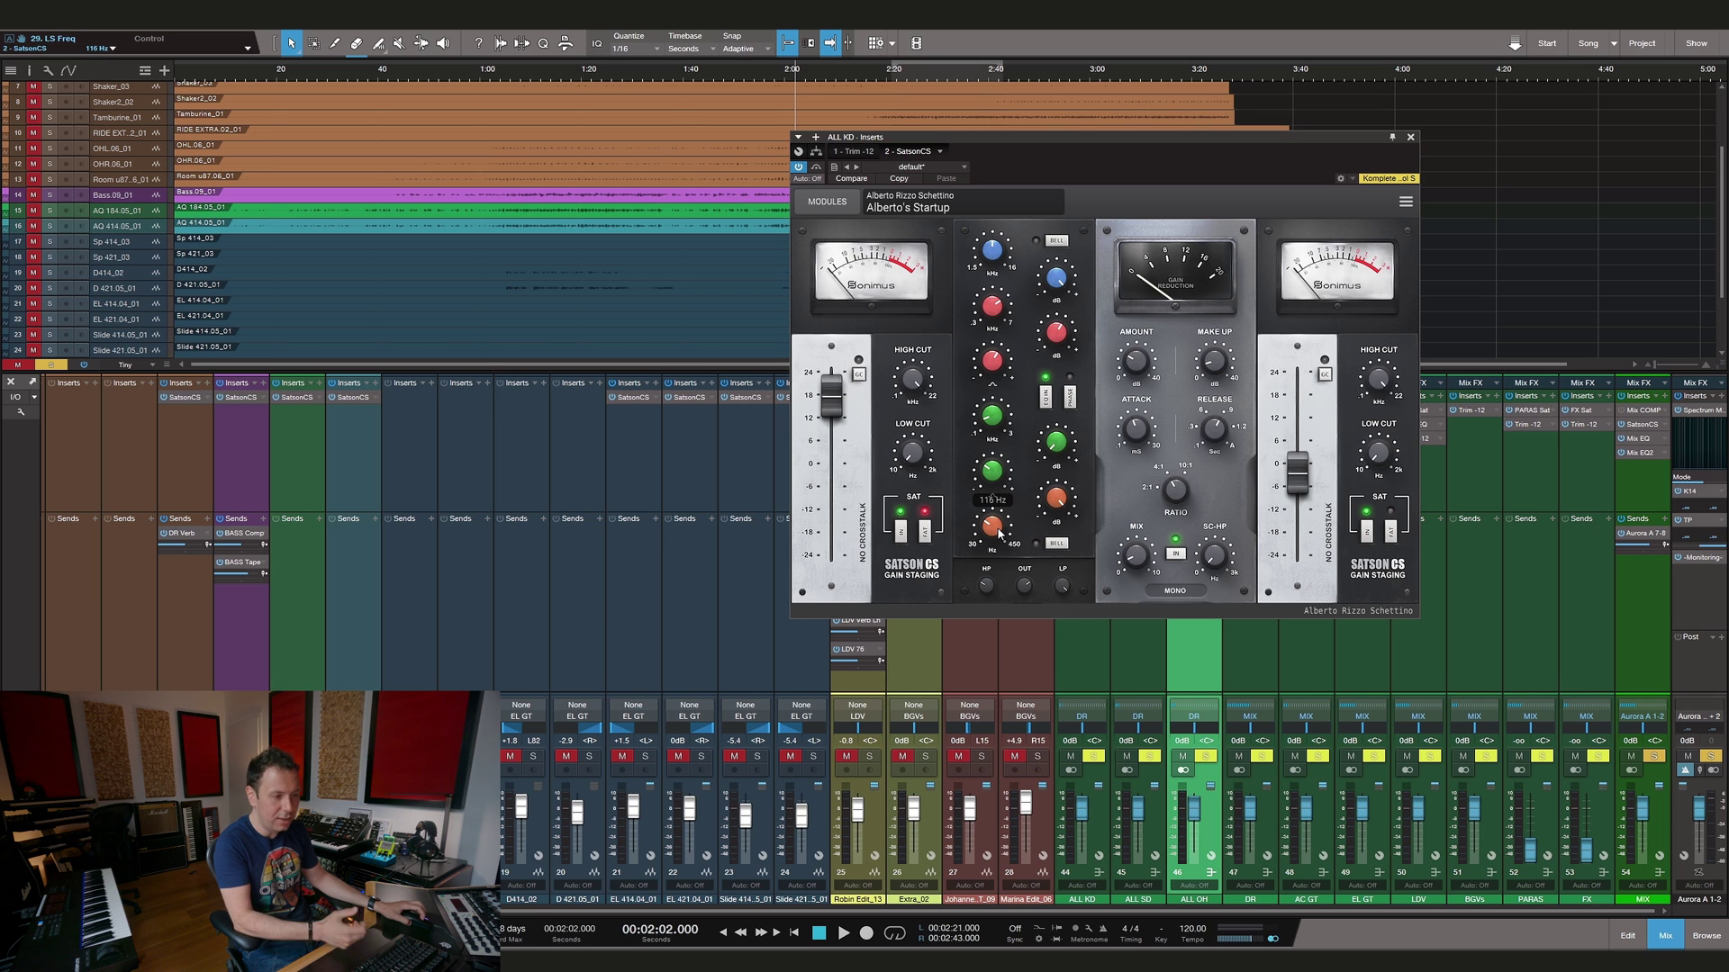
pyautogui.moveTo(988, 590)
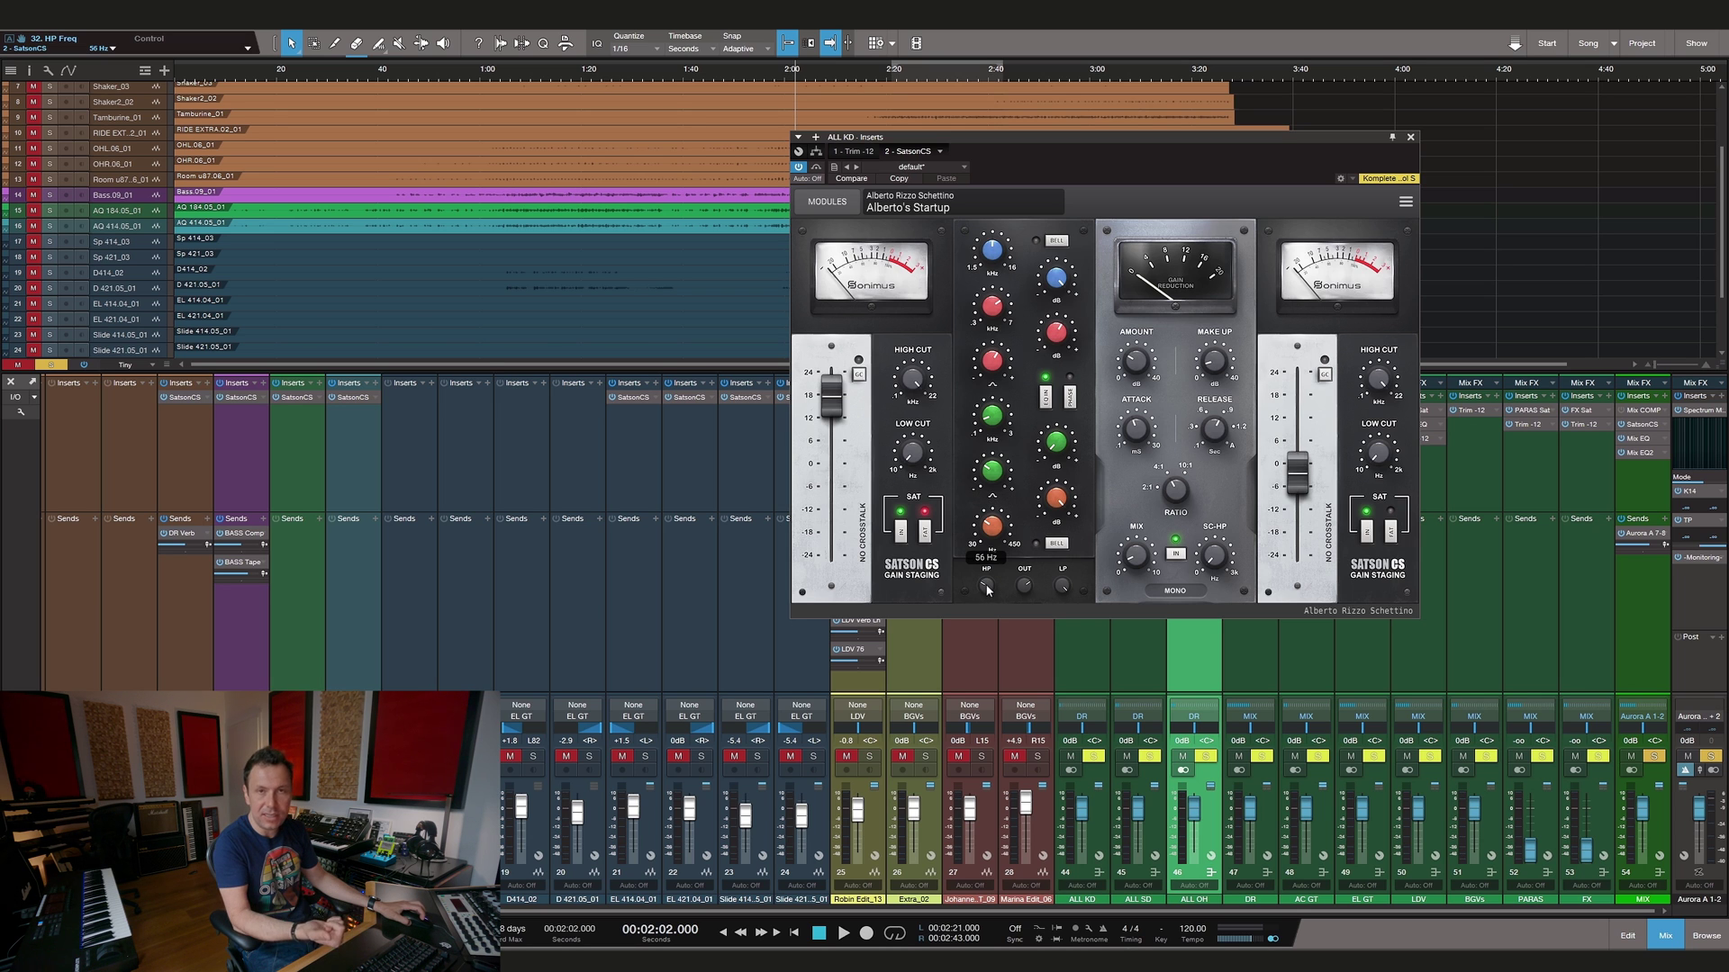
pyautogui.moveTo(1061, 445)
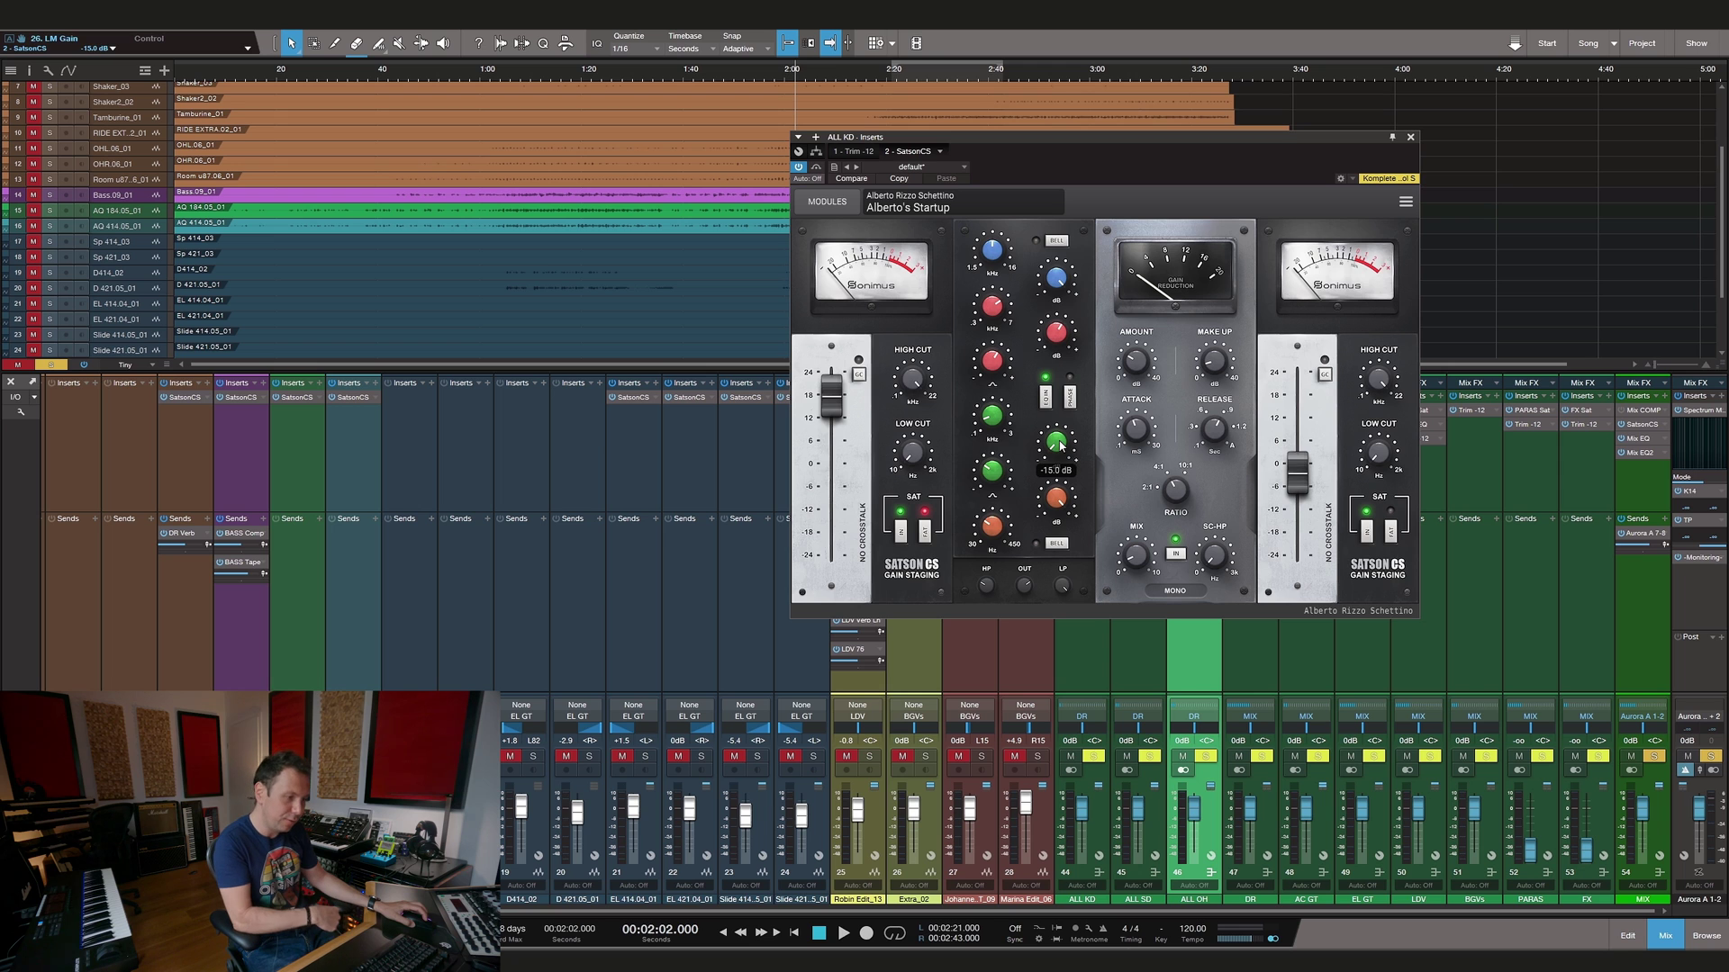
pyautogui.moveTo(1000, 427)
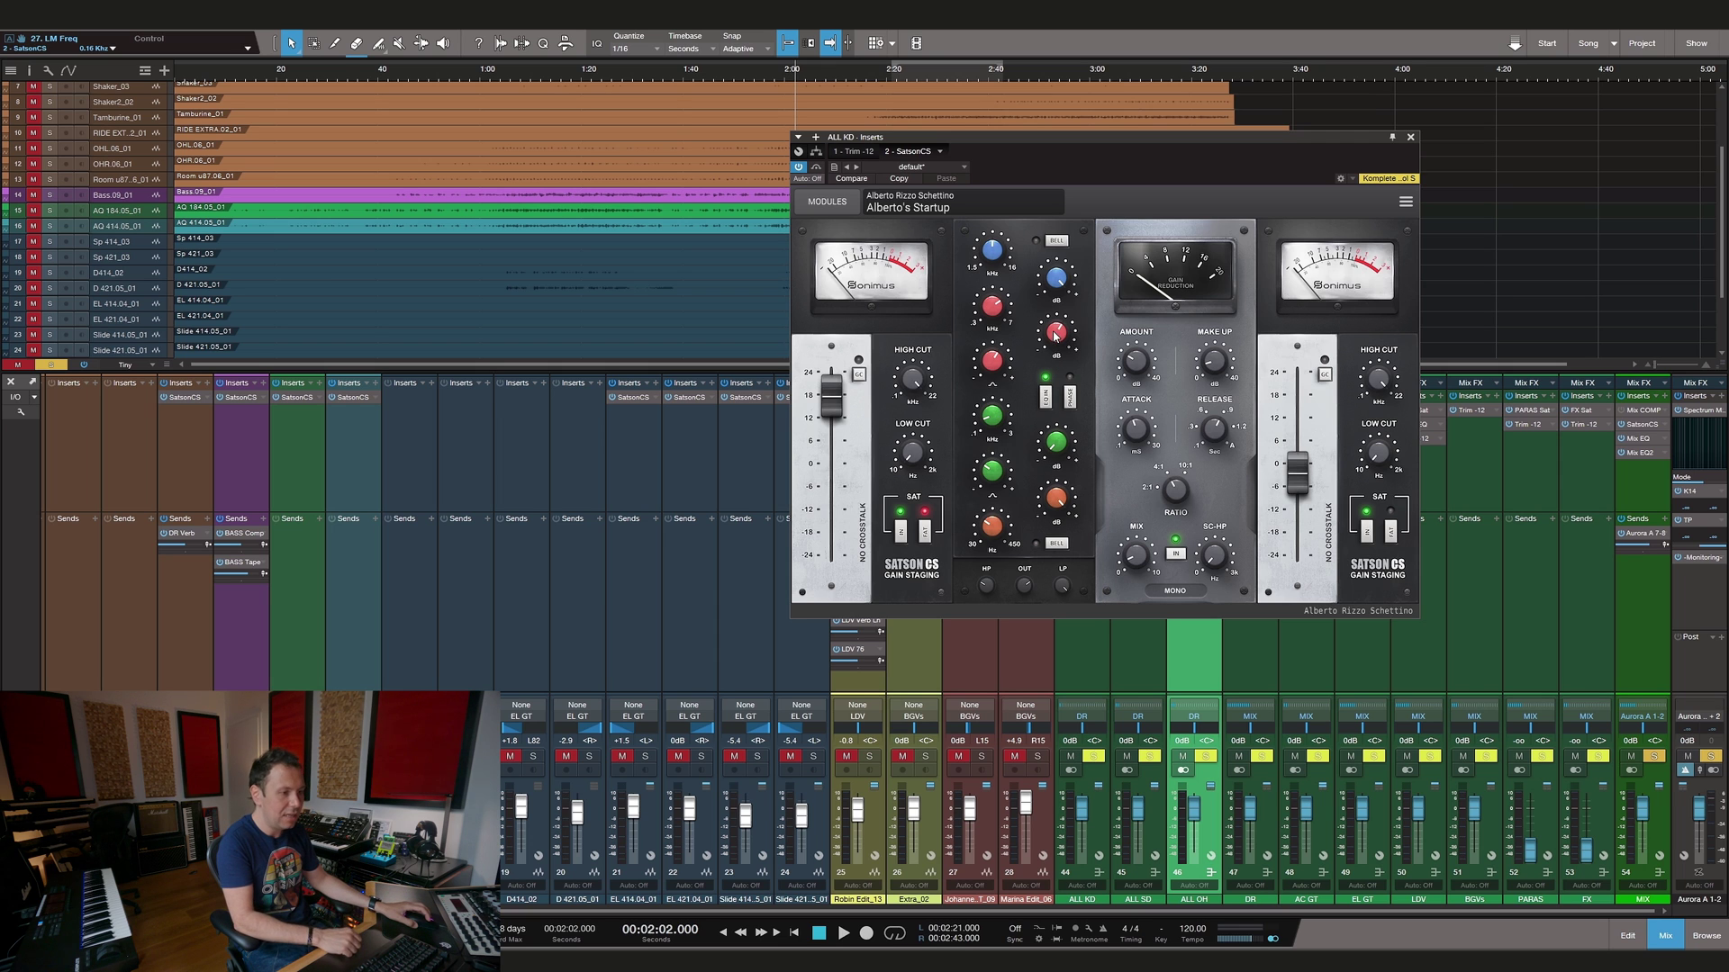
pyautogui.moveTo(1057, 333)
pyautogui.moveTo(992, 309)
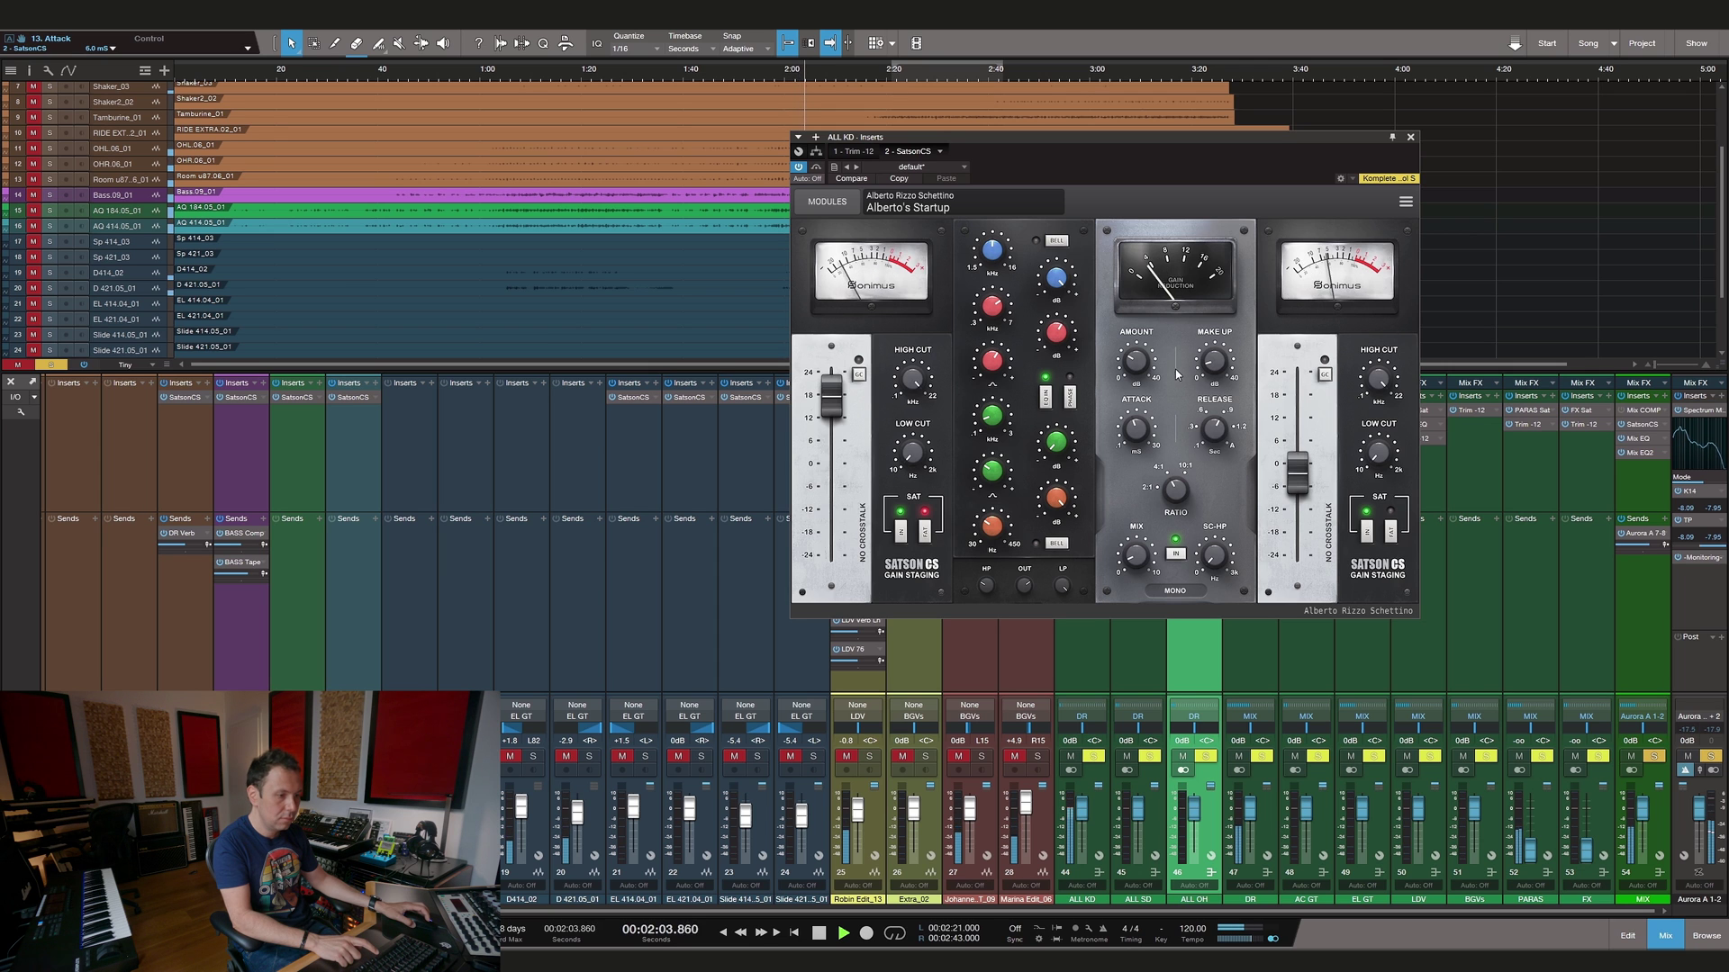
# Compare ALL KD with the SatsonCS compressor module bypassed and active during playback, and stop playback
pyautogui.click(1175, 554)
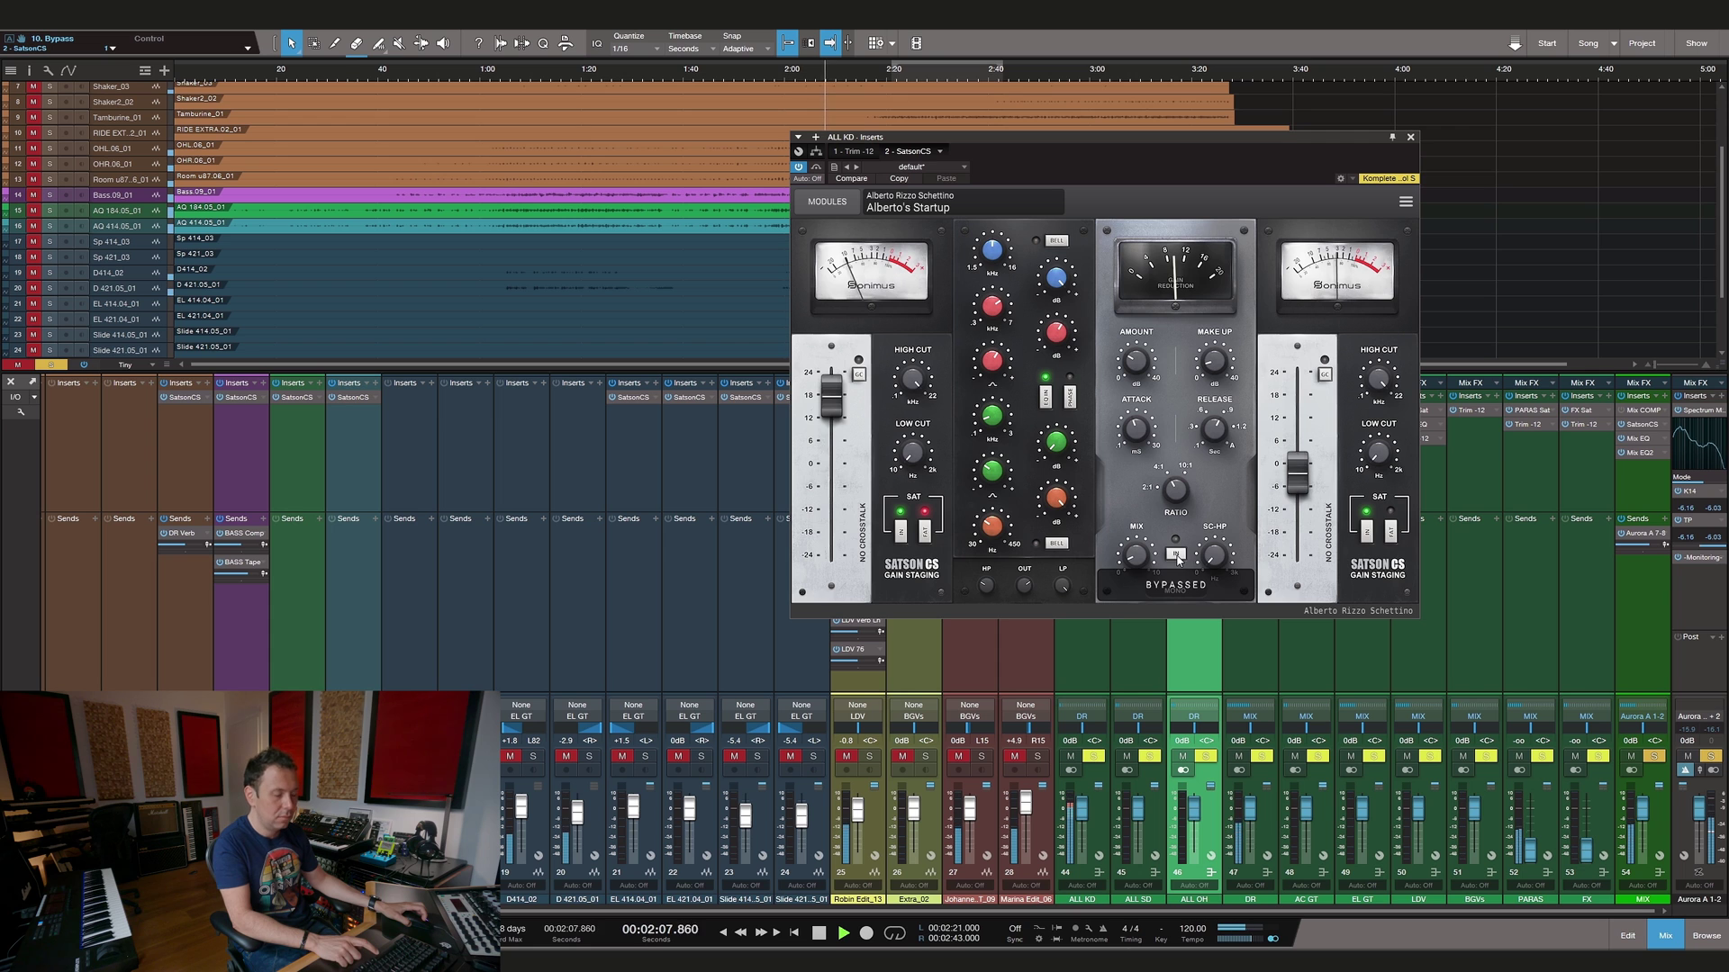
pyautogui.click(1175, 554)
pyautogui.press('space')
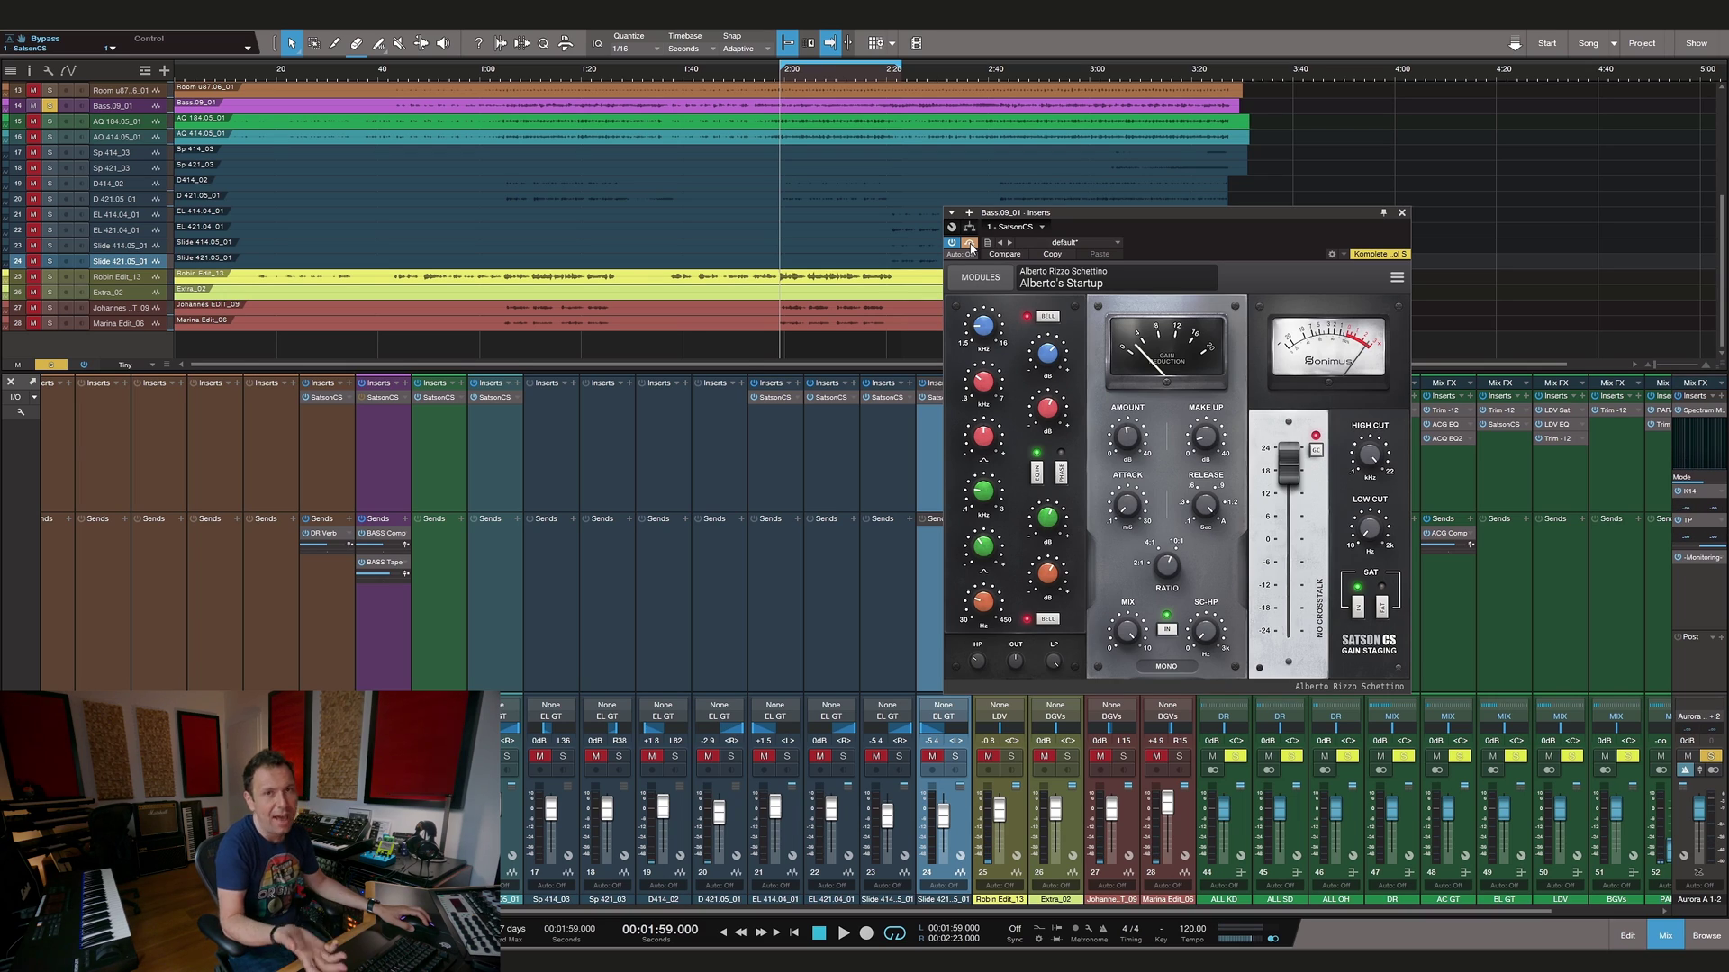
# Play the Bass.09_01 track from 1:59, comparing its SatsonCS insert bypassed and active, and stop playback
pyautogui.click(968, 243)
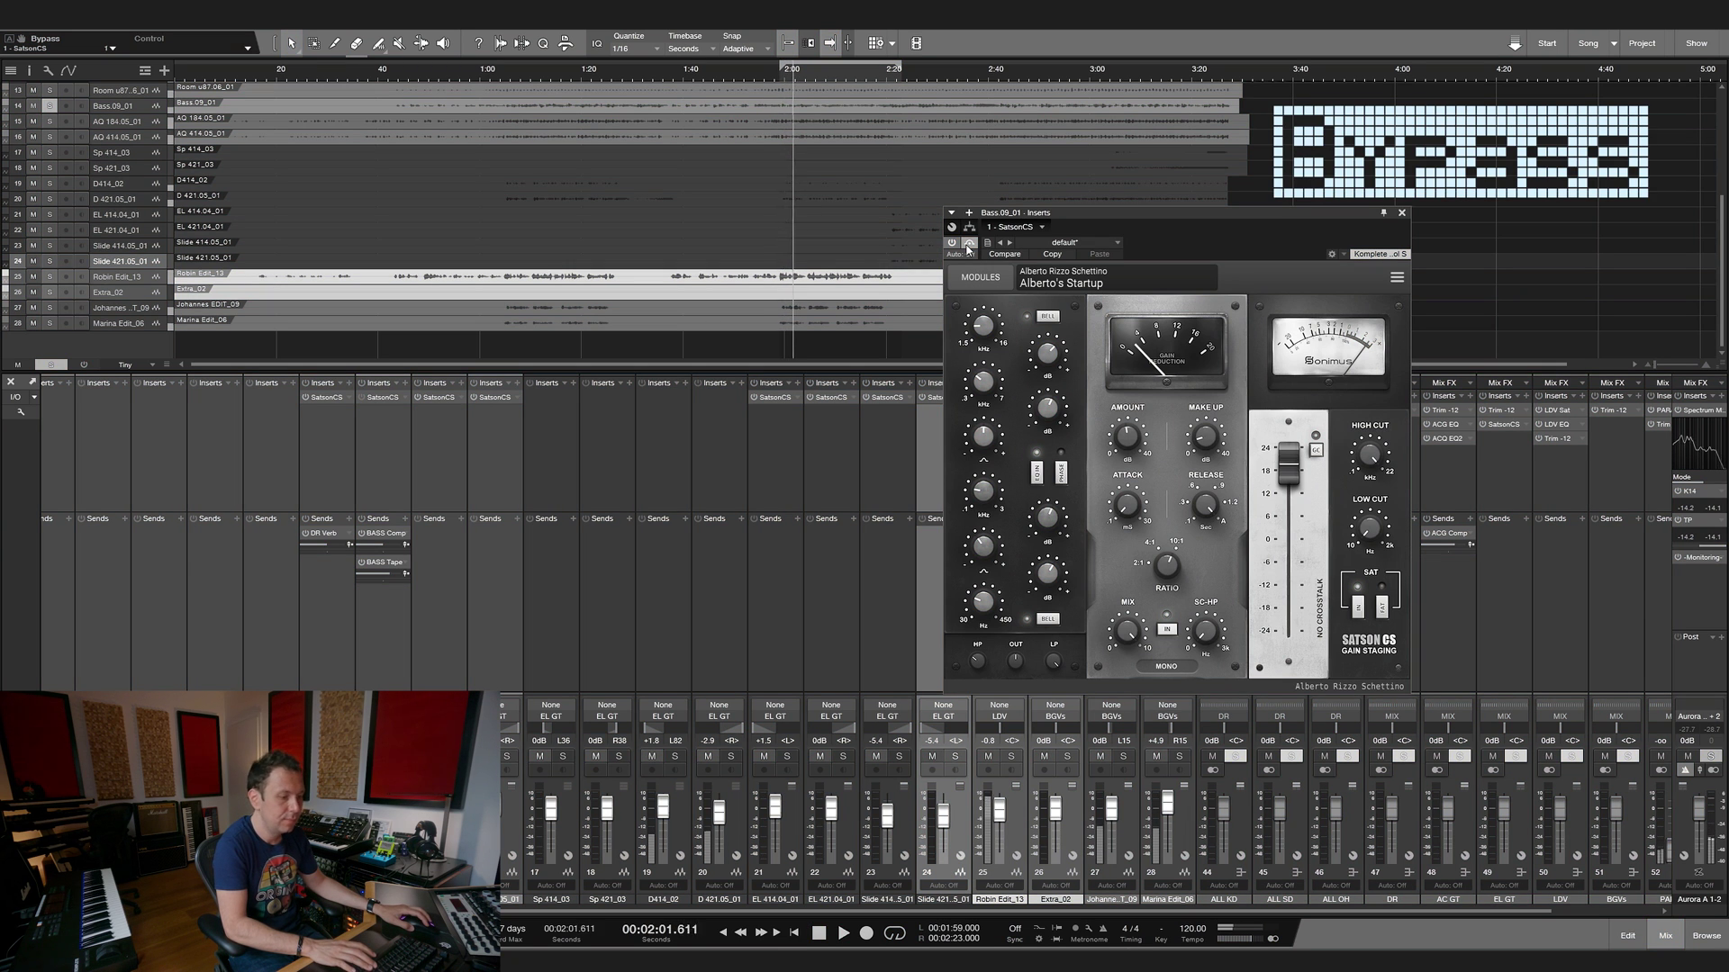
pyautogui.click(968, 244)
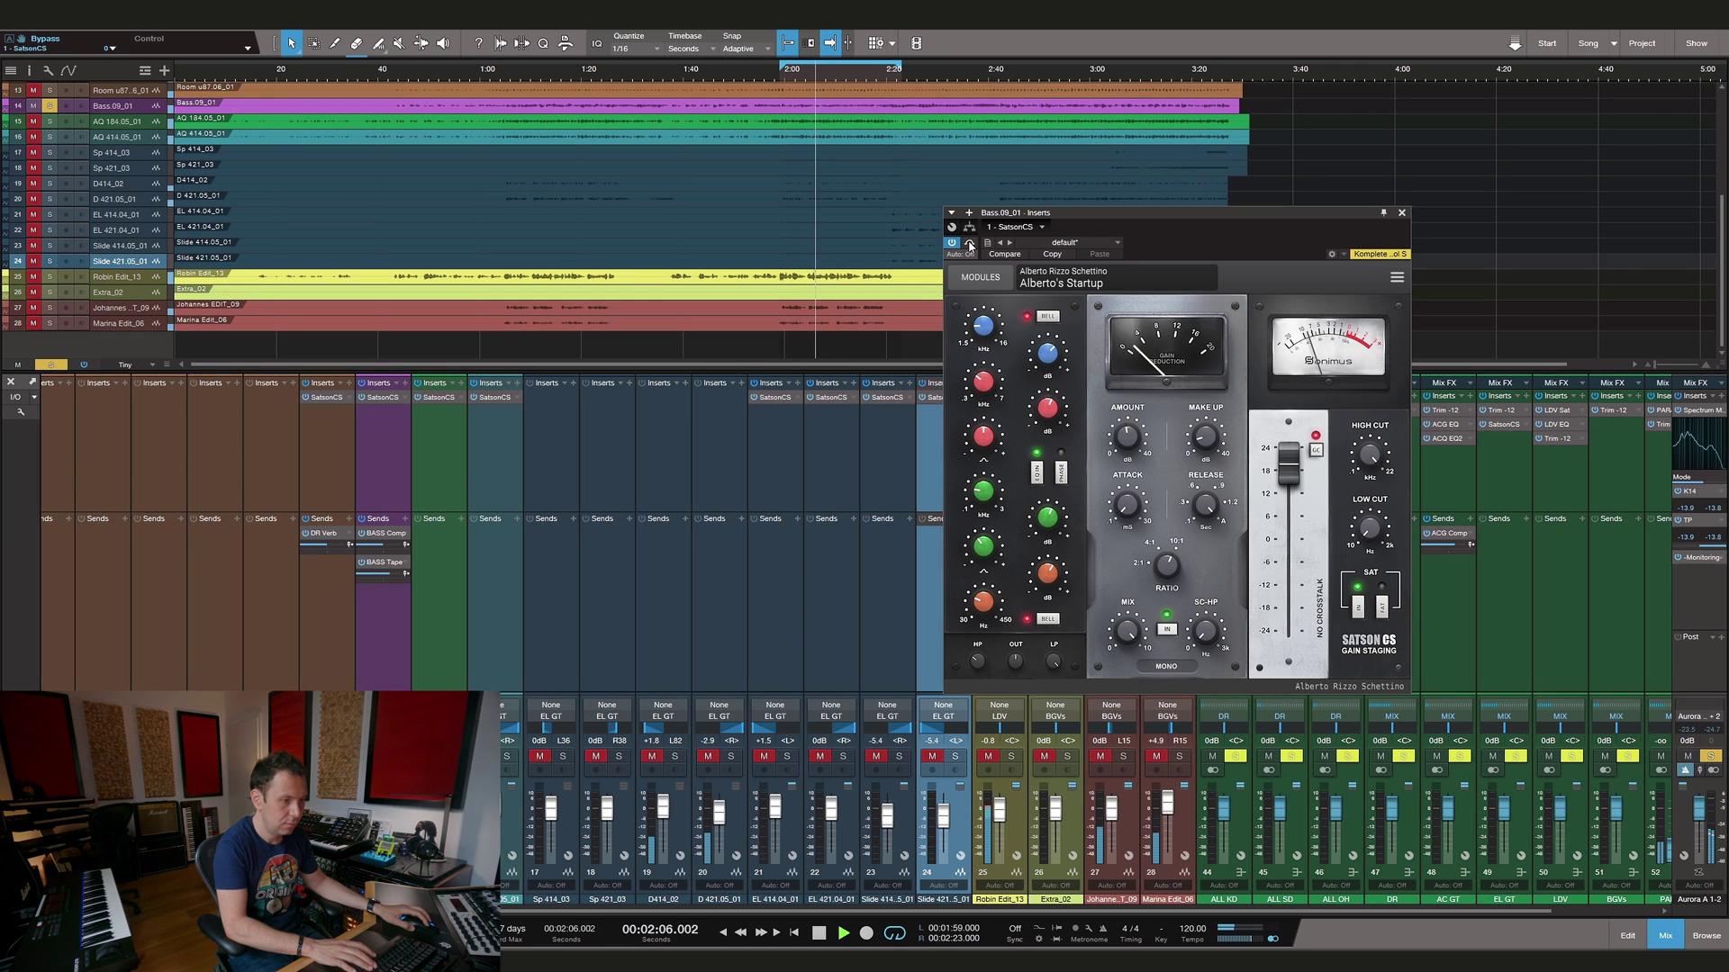
pyautogui.click(969, 244)
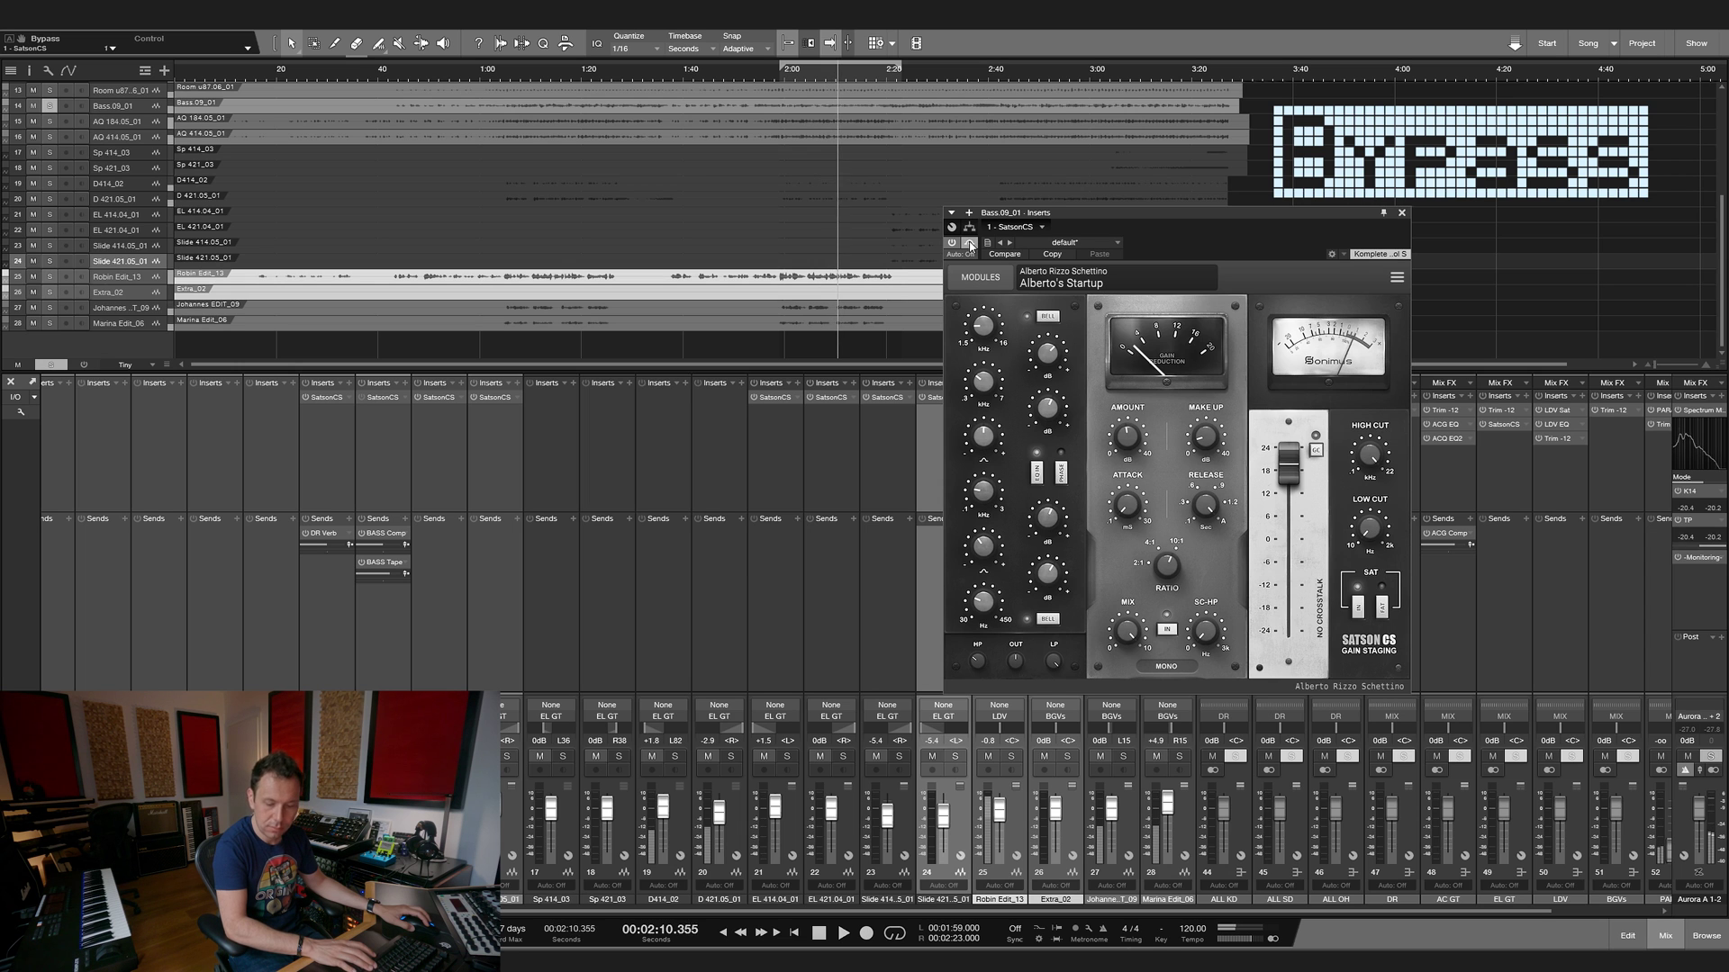
pyautogui.click(970, 244)
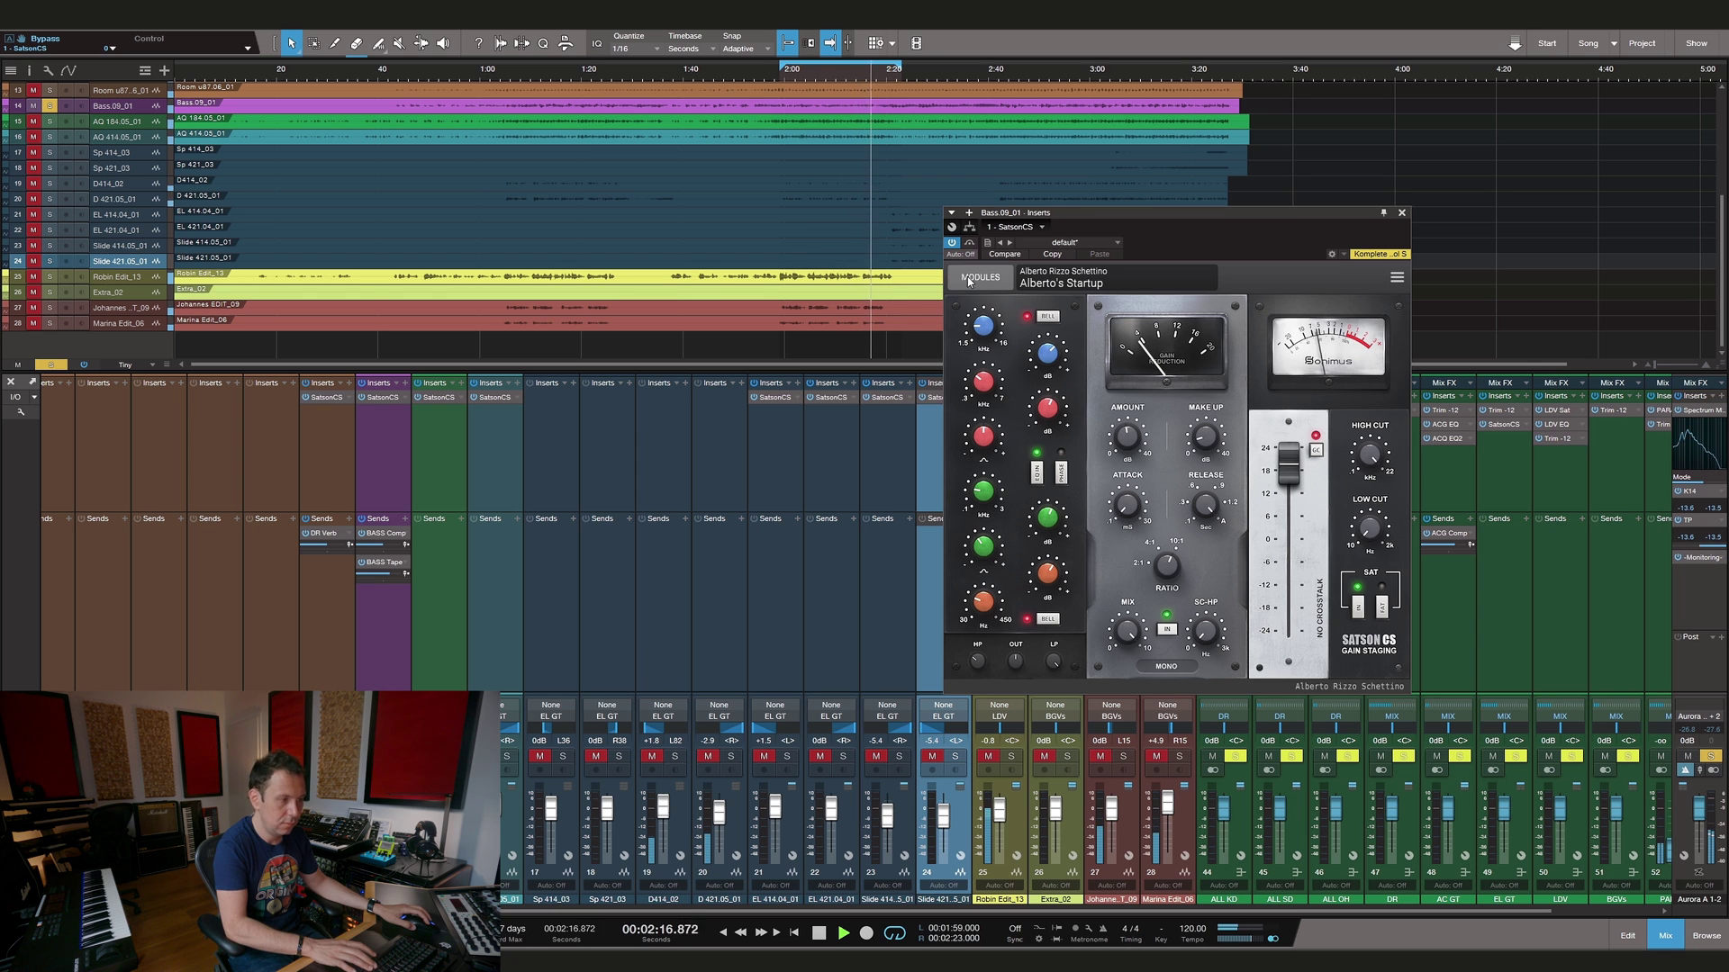
pyautogui.press('space')
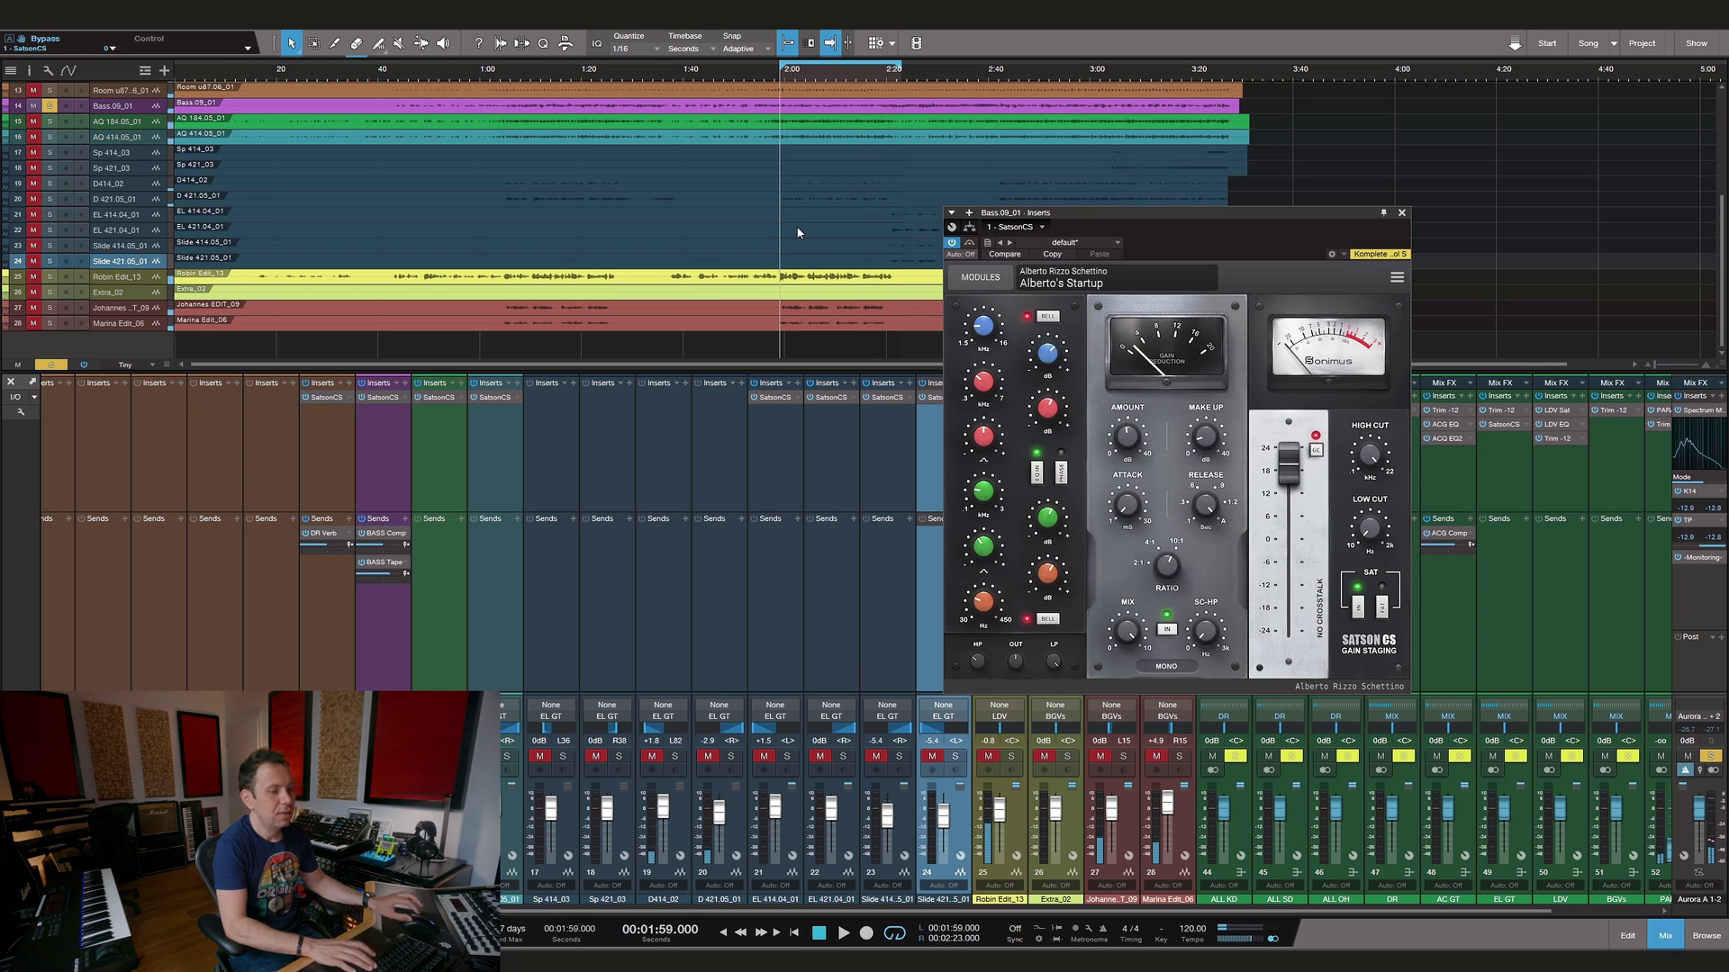
# Examine the high-pass filter and the low-shelf, low-mid, high-mid and high-shelf gains and frequencies in Bass.09_01's SatsonCS
pyautogui.moveTo(979, 666)
pyautogui.moveTo(987, 609)
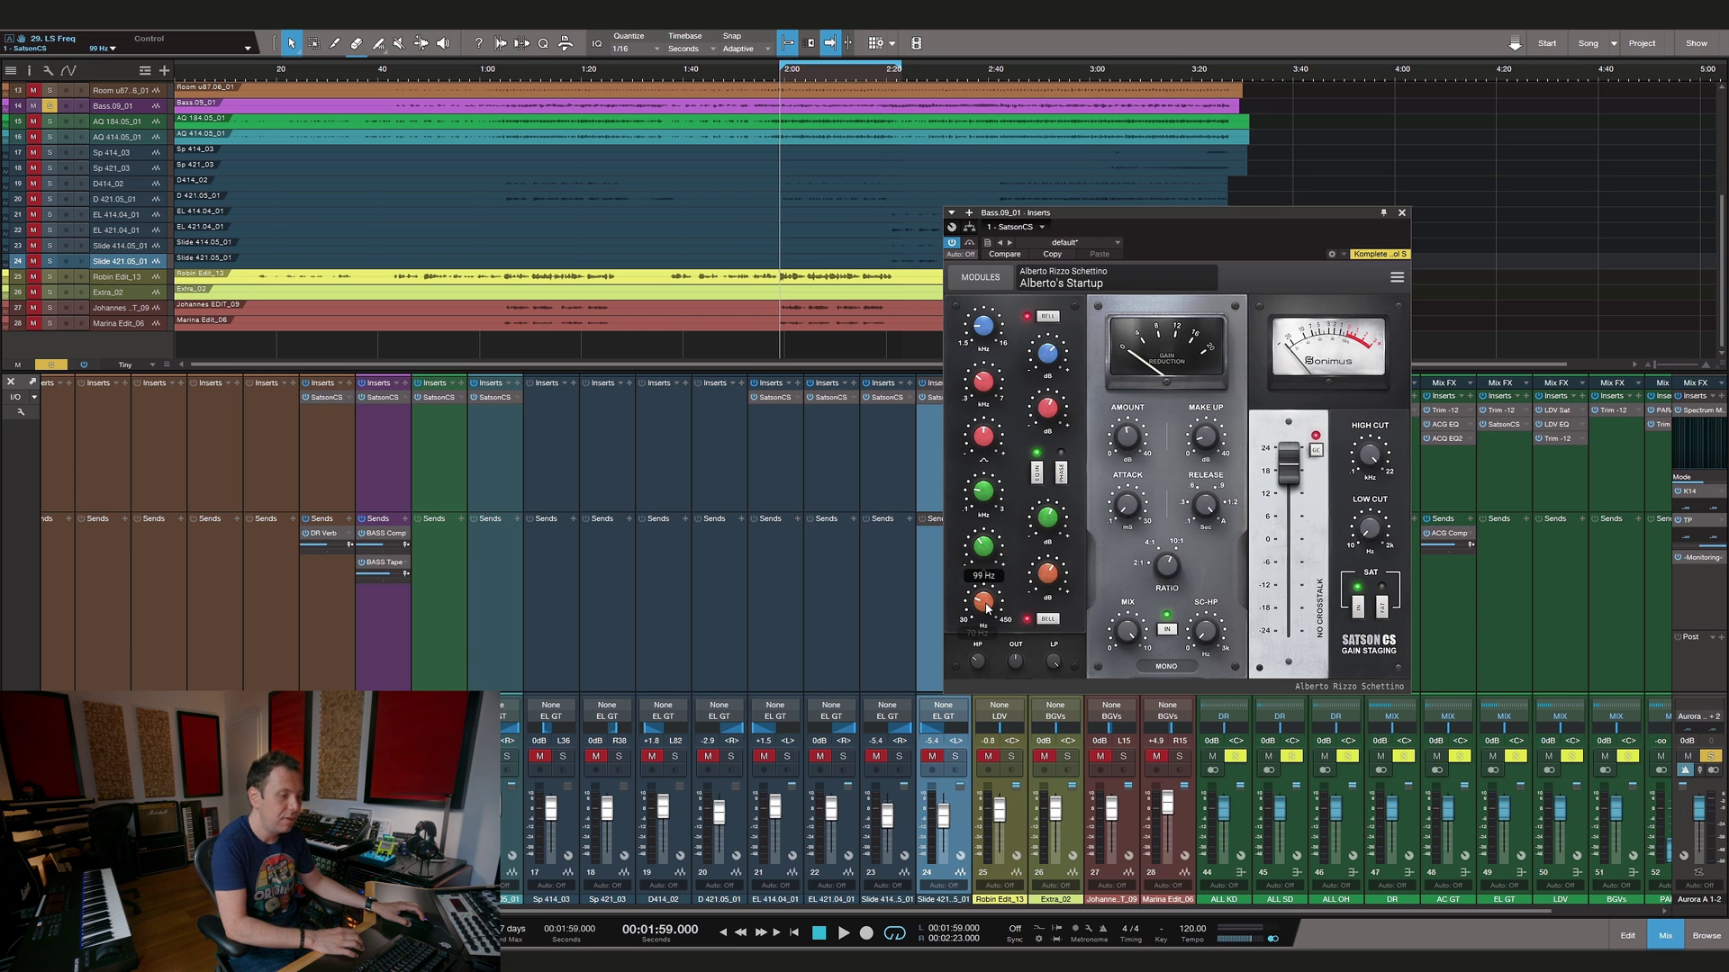
pyautogui.moveTo(1044, 569)
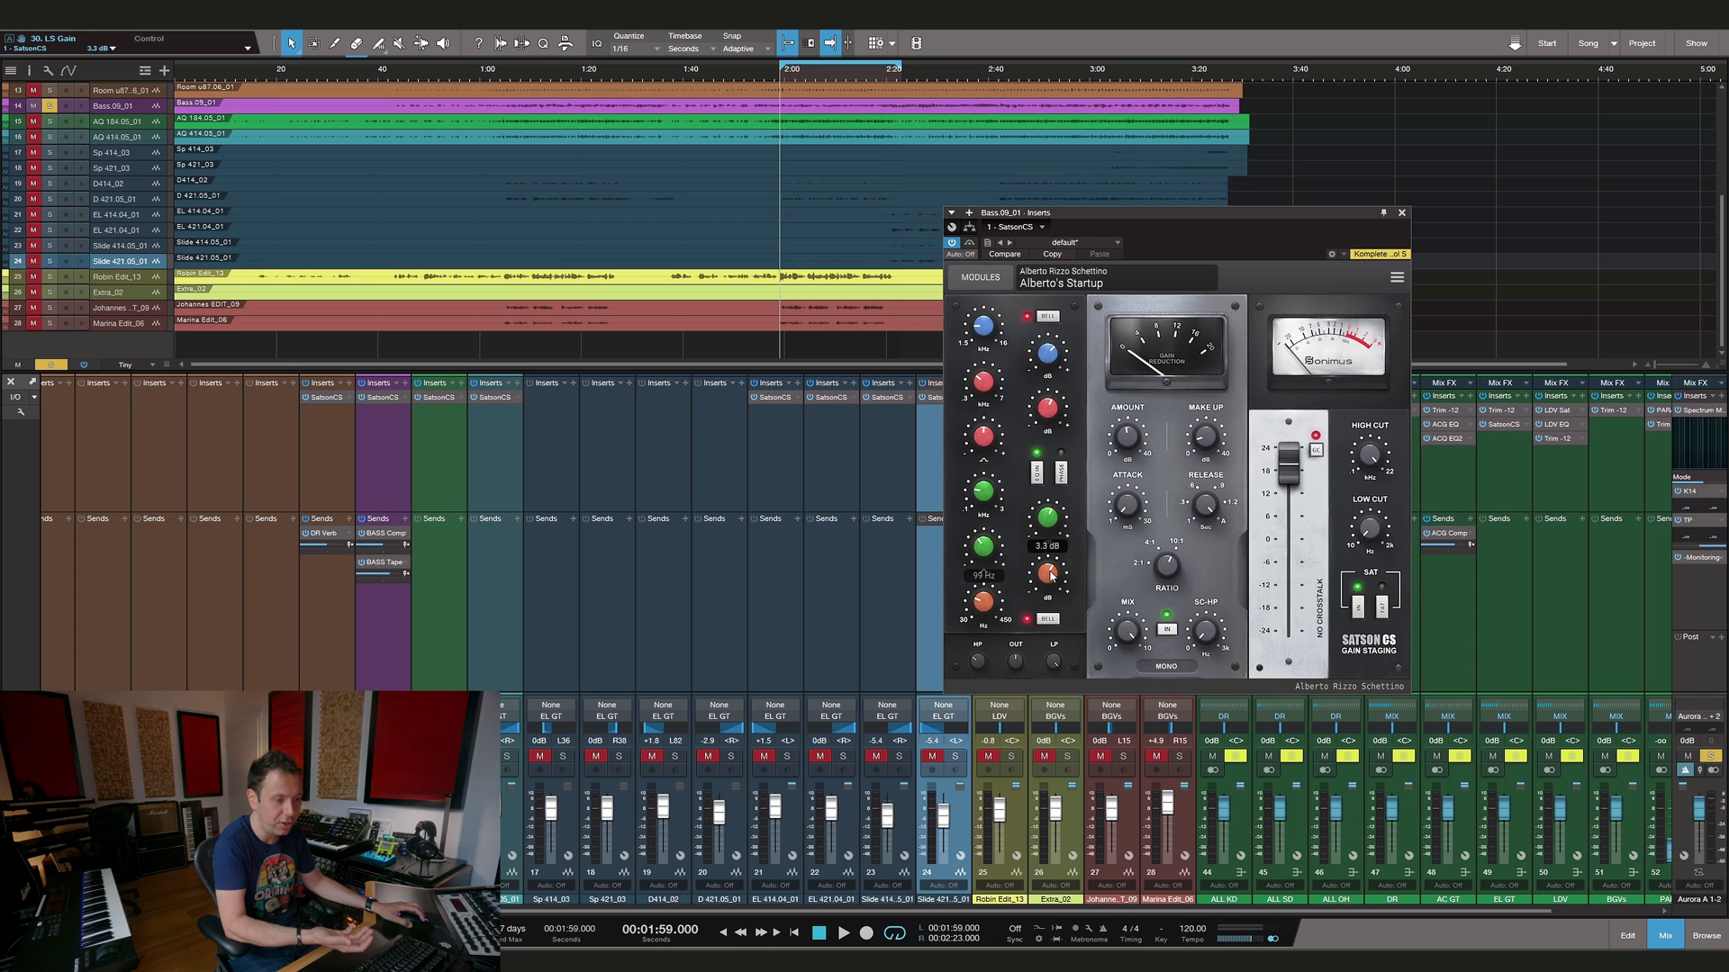
pyautogui.moveTo(981, 550)
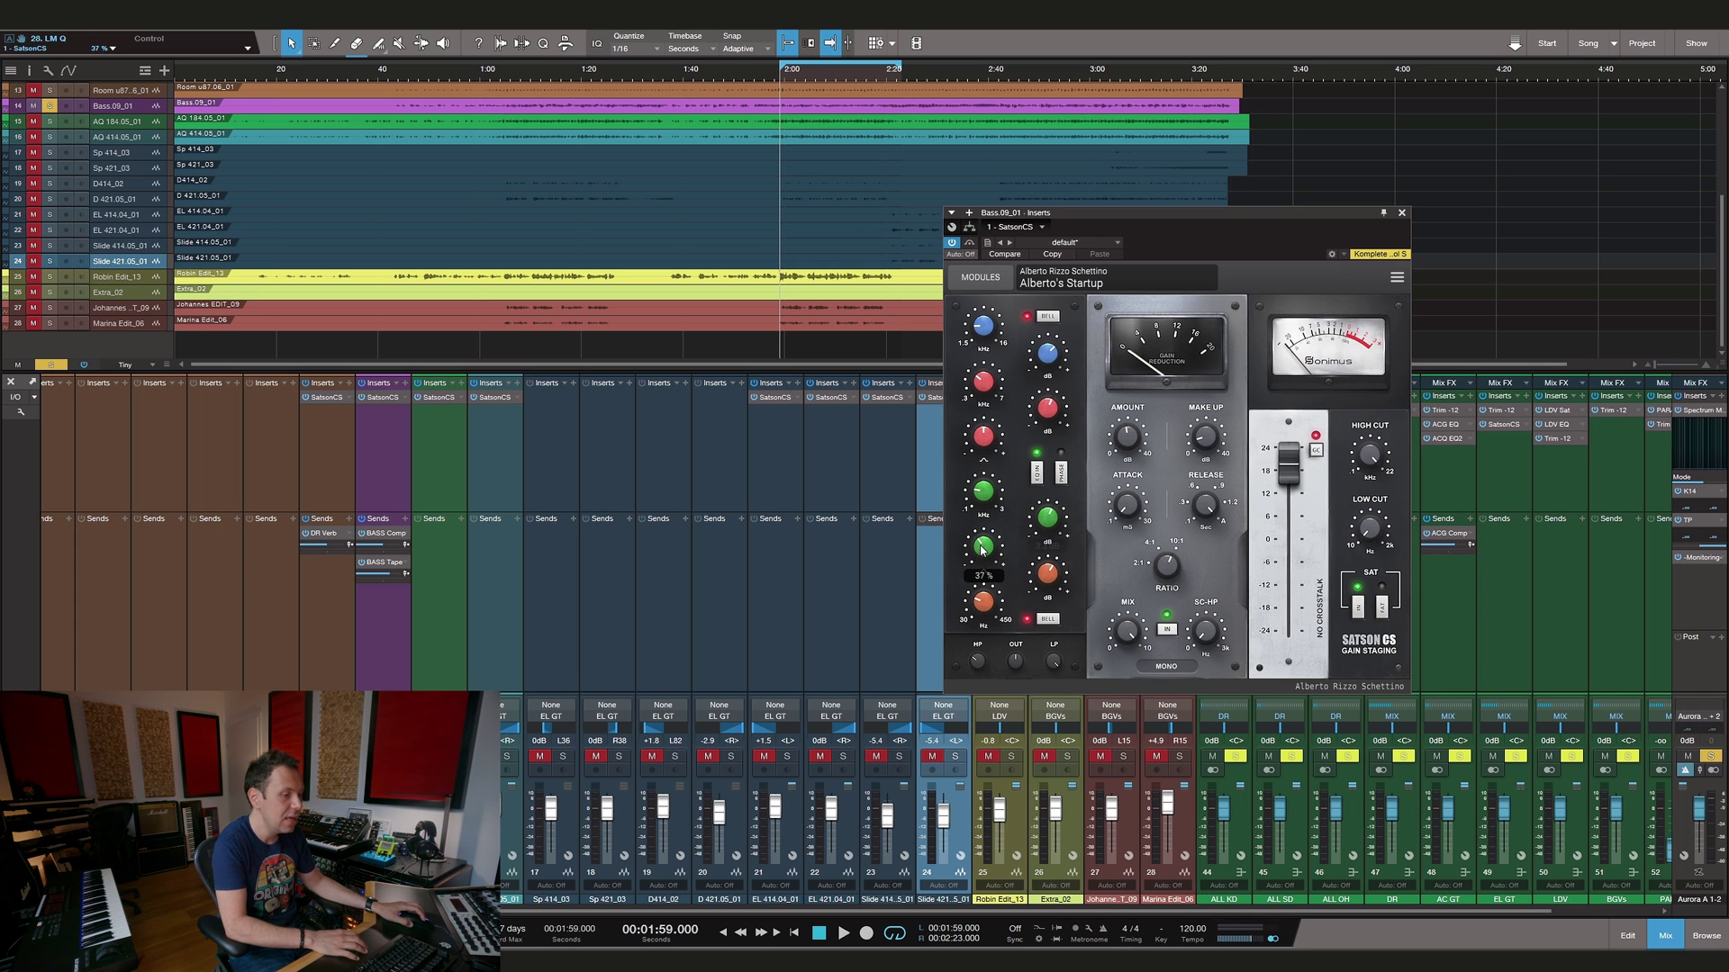
pyautogui.moveTo(1047, 519)
pyautogui.moveTo(980, 494)
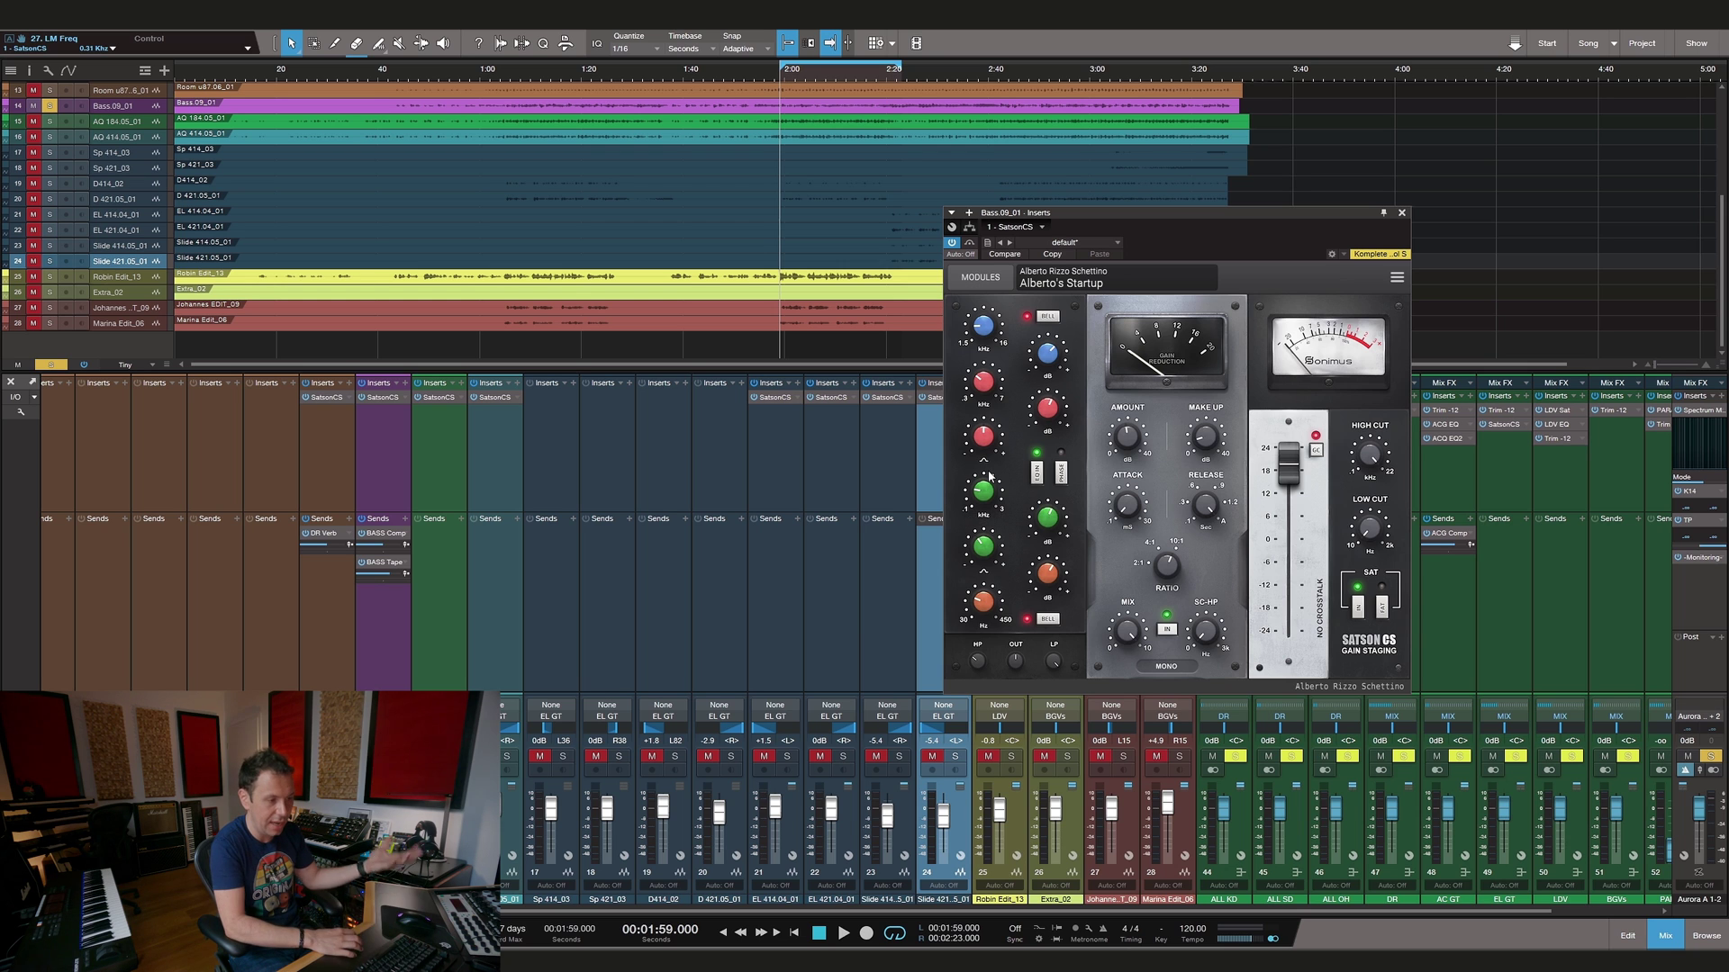
pyautogui.moveTo(1050, 419)
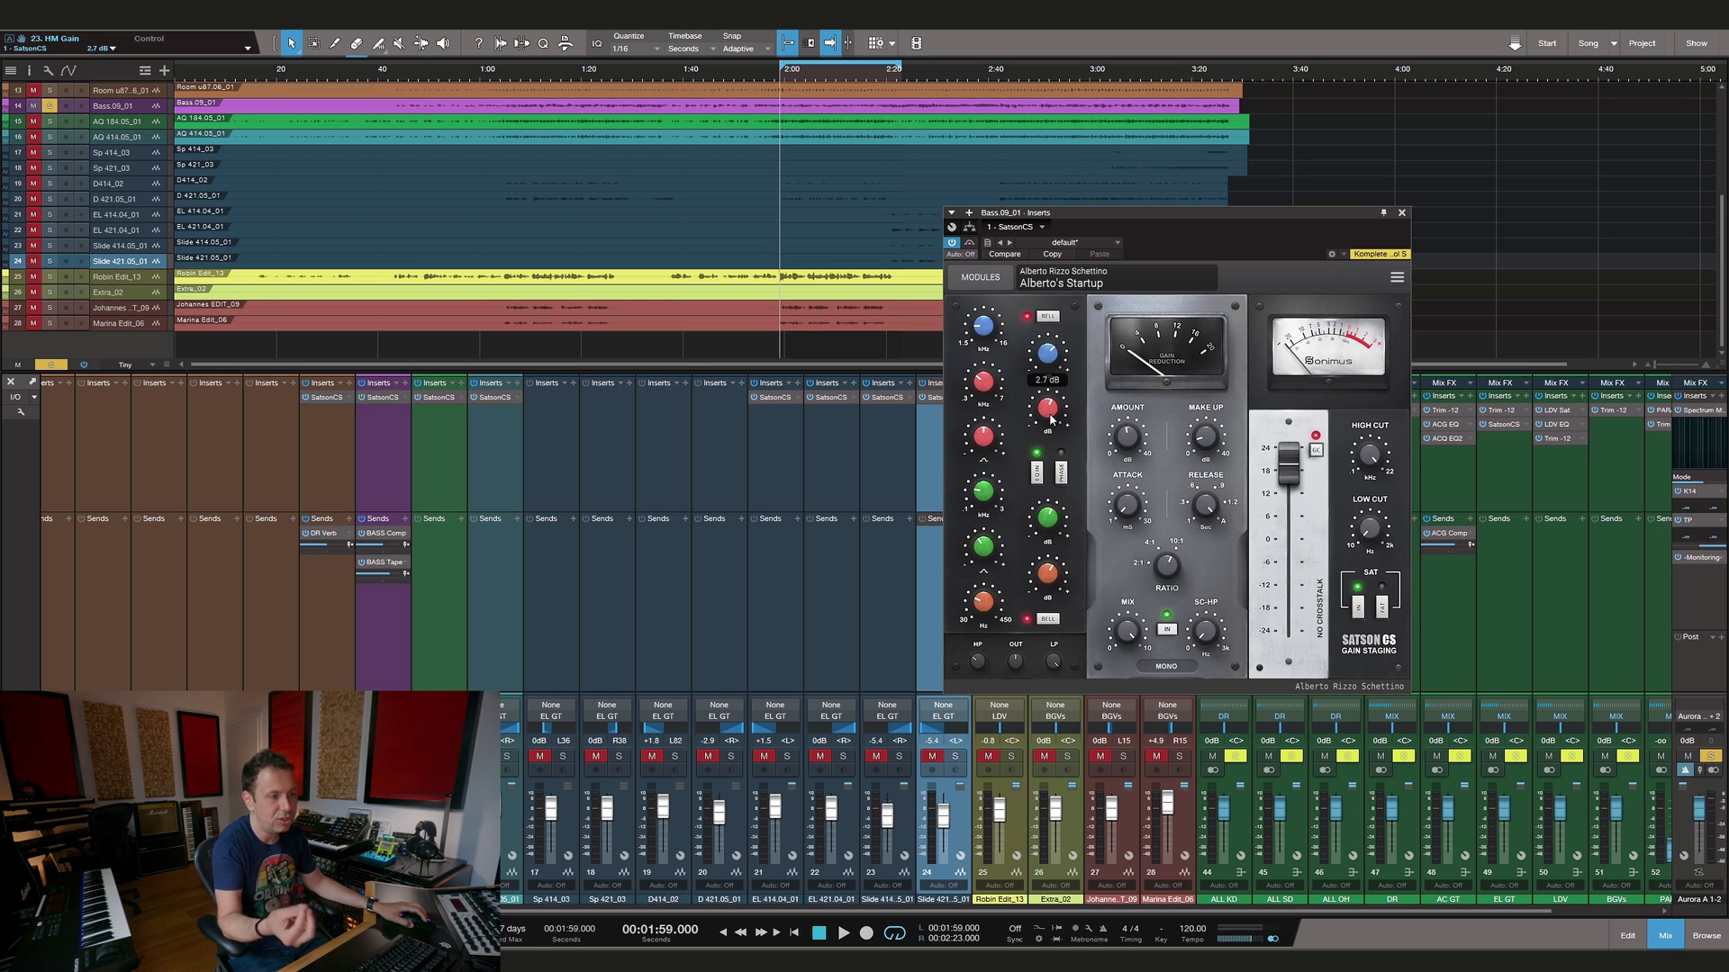
pyautogui.moveTo(991, 386)
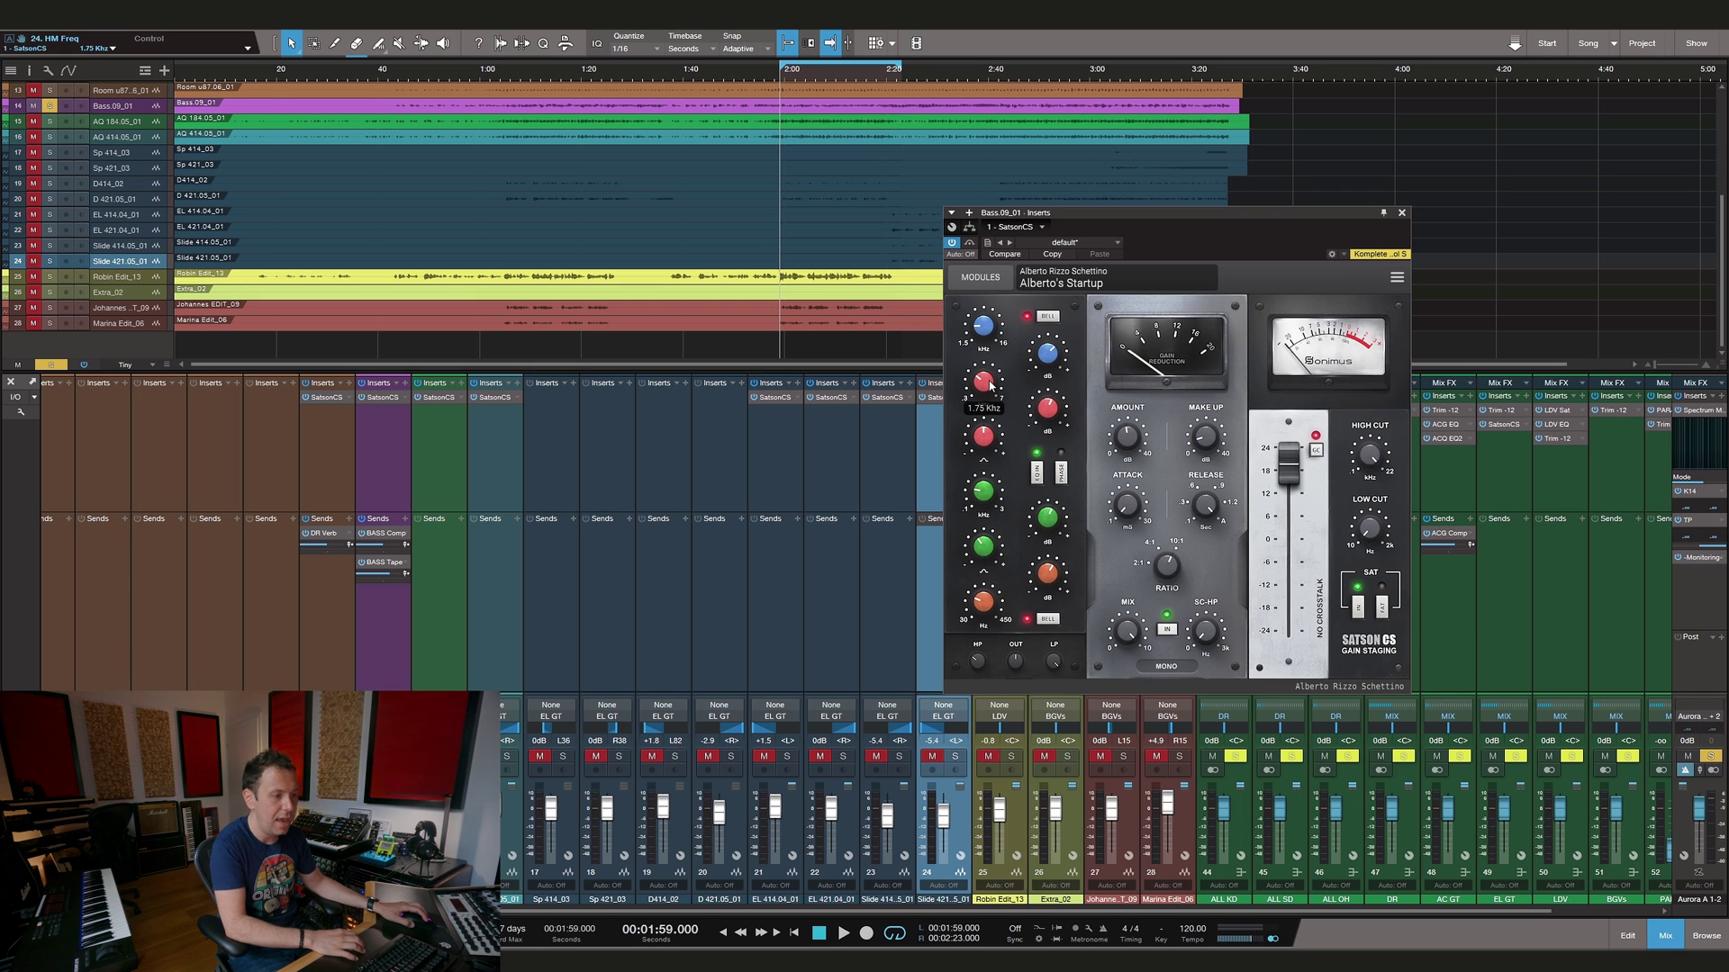
pyautogui.moveTo(1049, 359)
pyautogui.moveTo(983, 327)
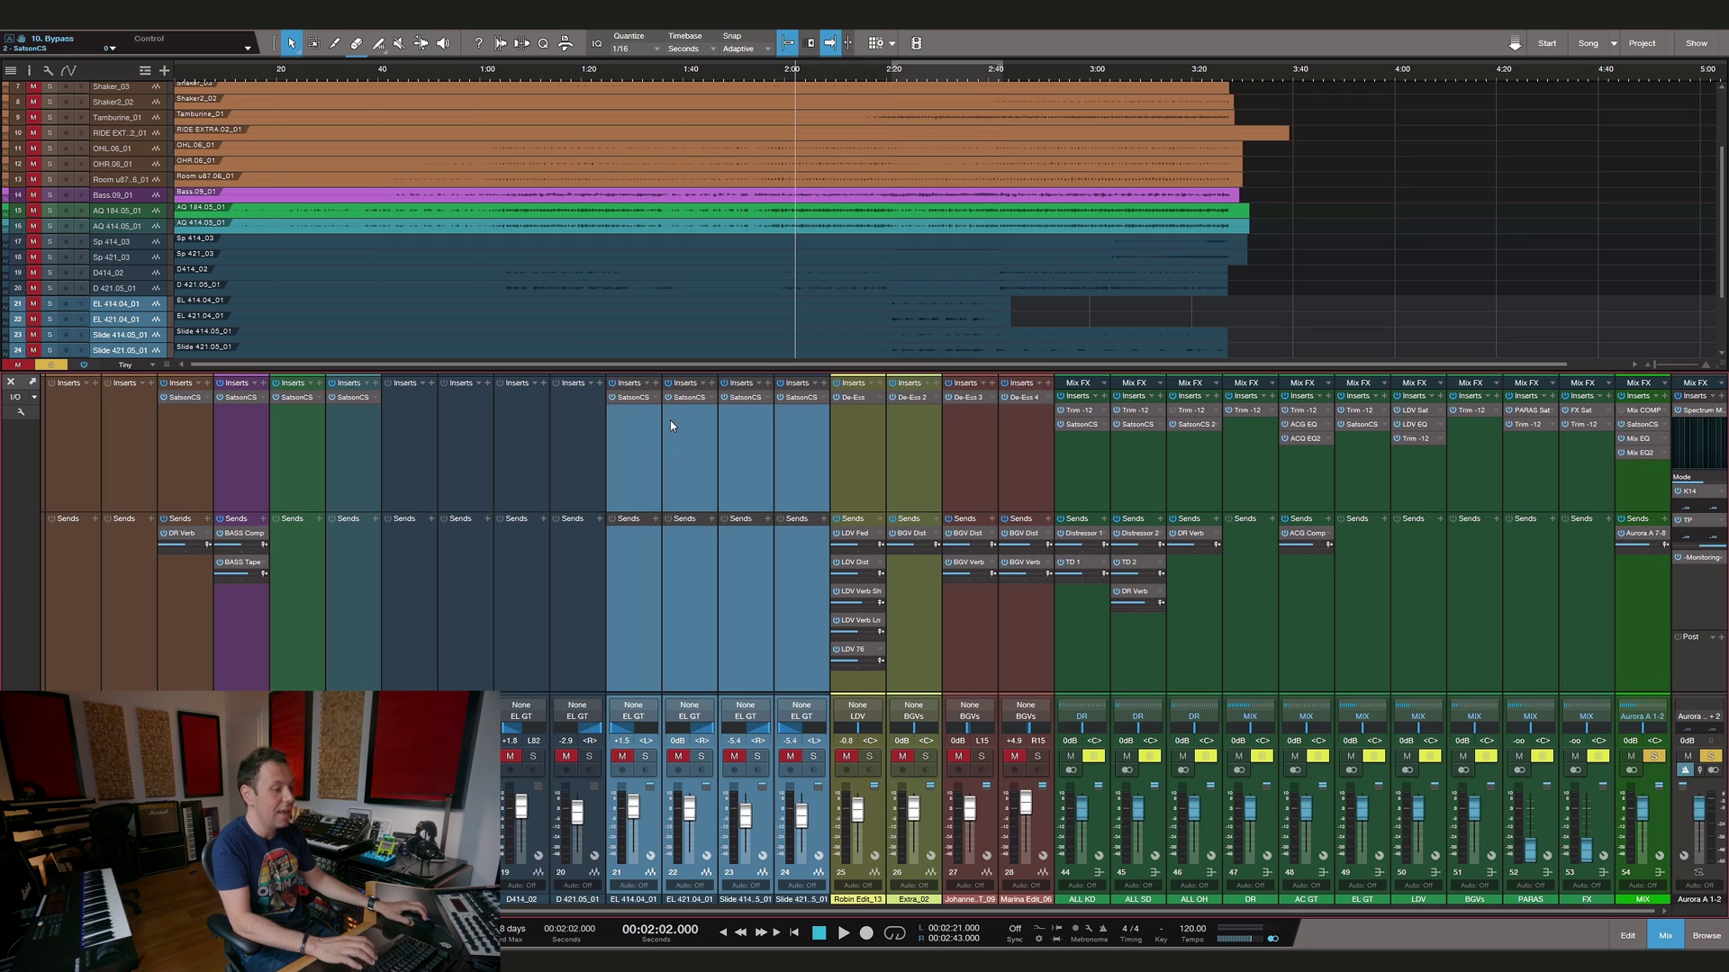
# Solo and unmute the two EL and two Slide tracks, and play them after 2:20 to compare their SatsonCS inserts bypassed and active
pyautogui.click(758, 756)
pyautogui.click(734, 756)
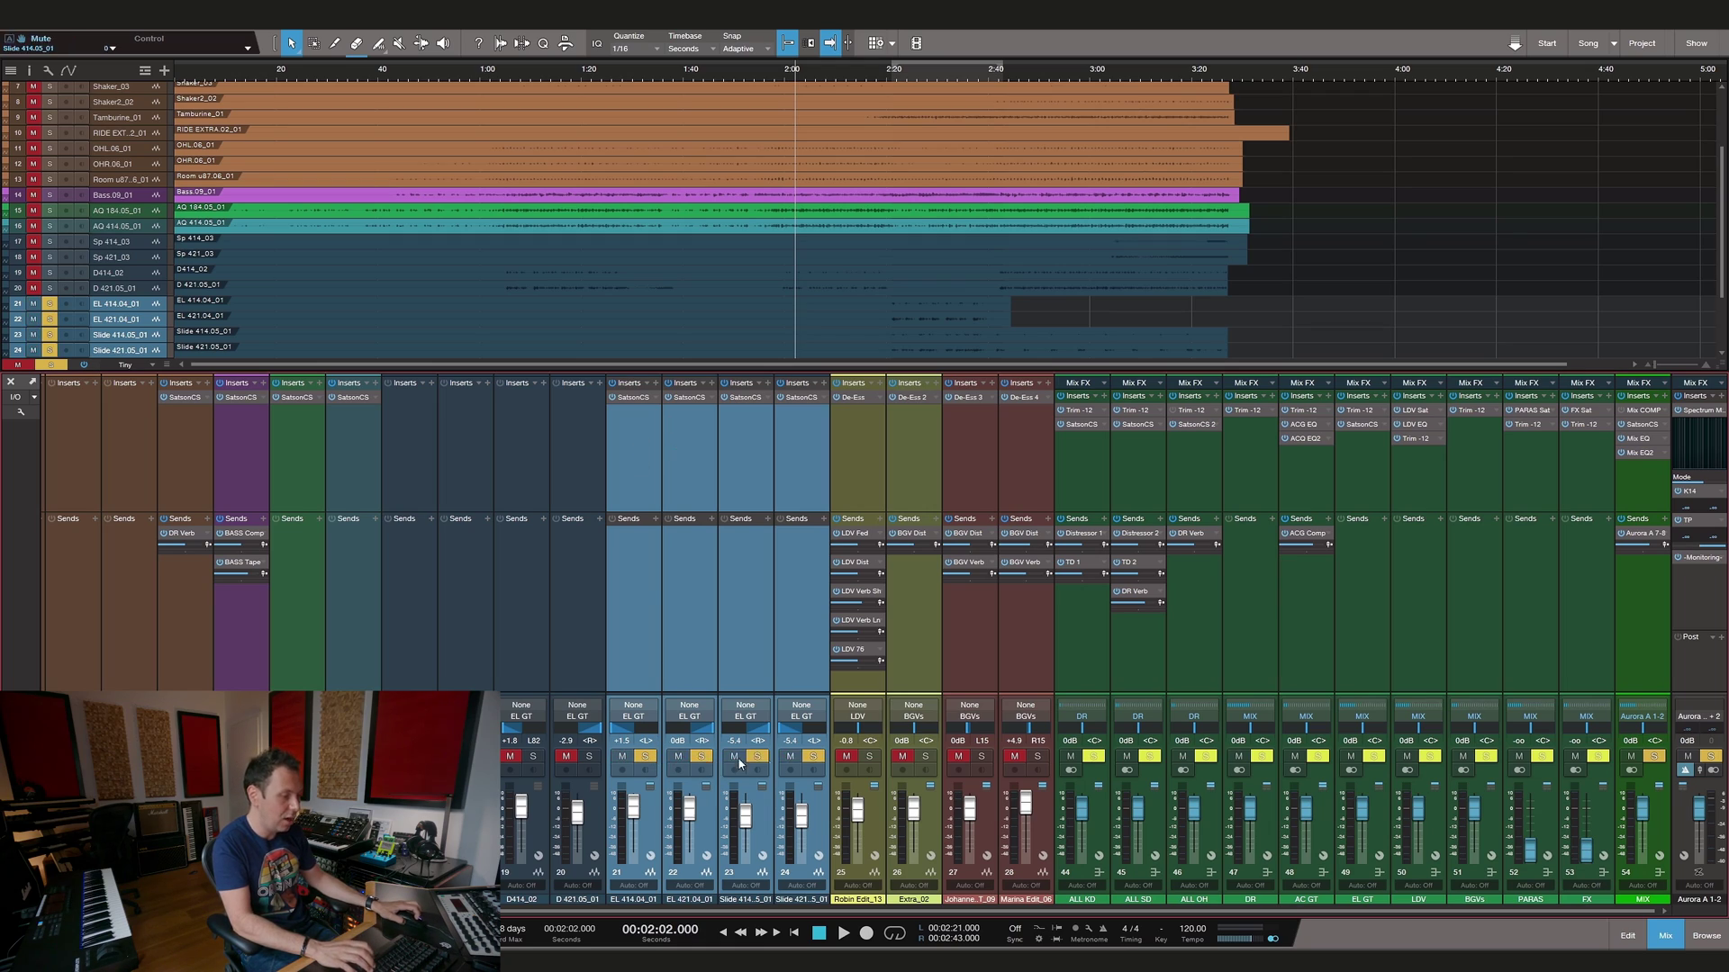
pyautogui.click(895, 72)
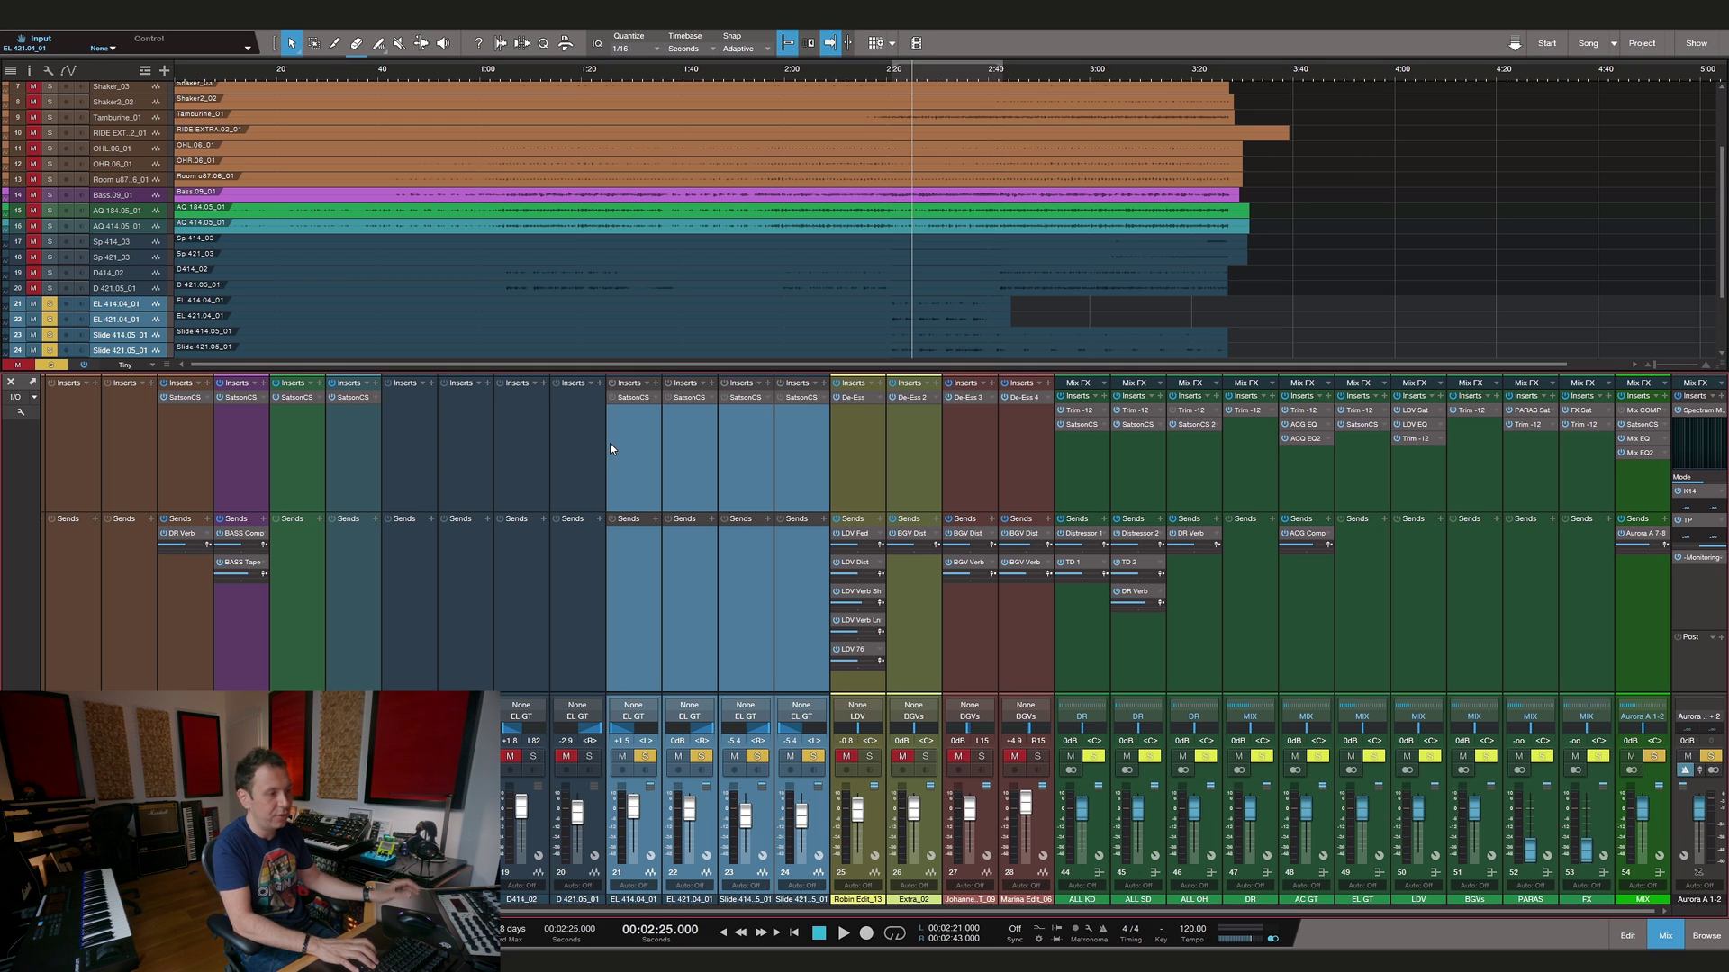
pyautogui.press('space')
pyautogui.press('space')
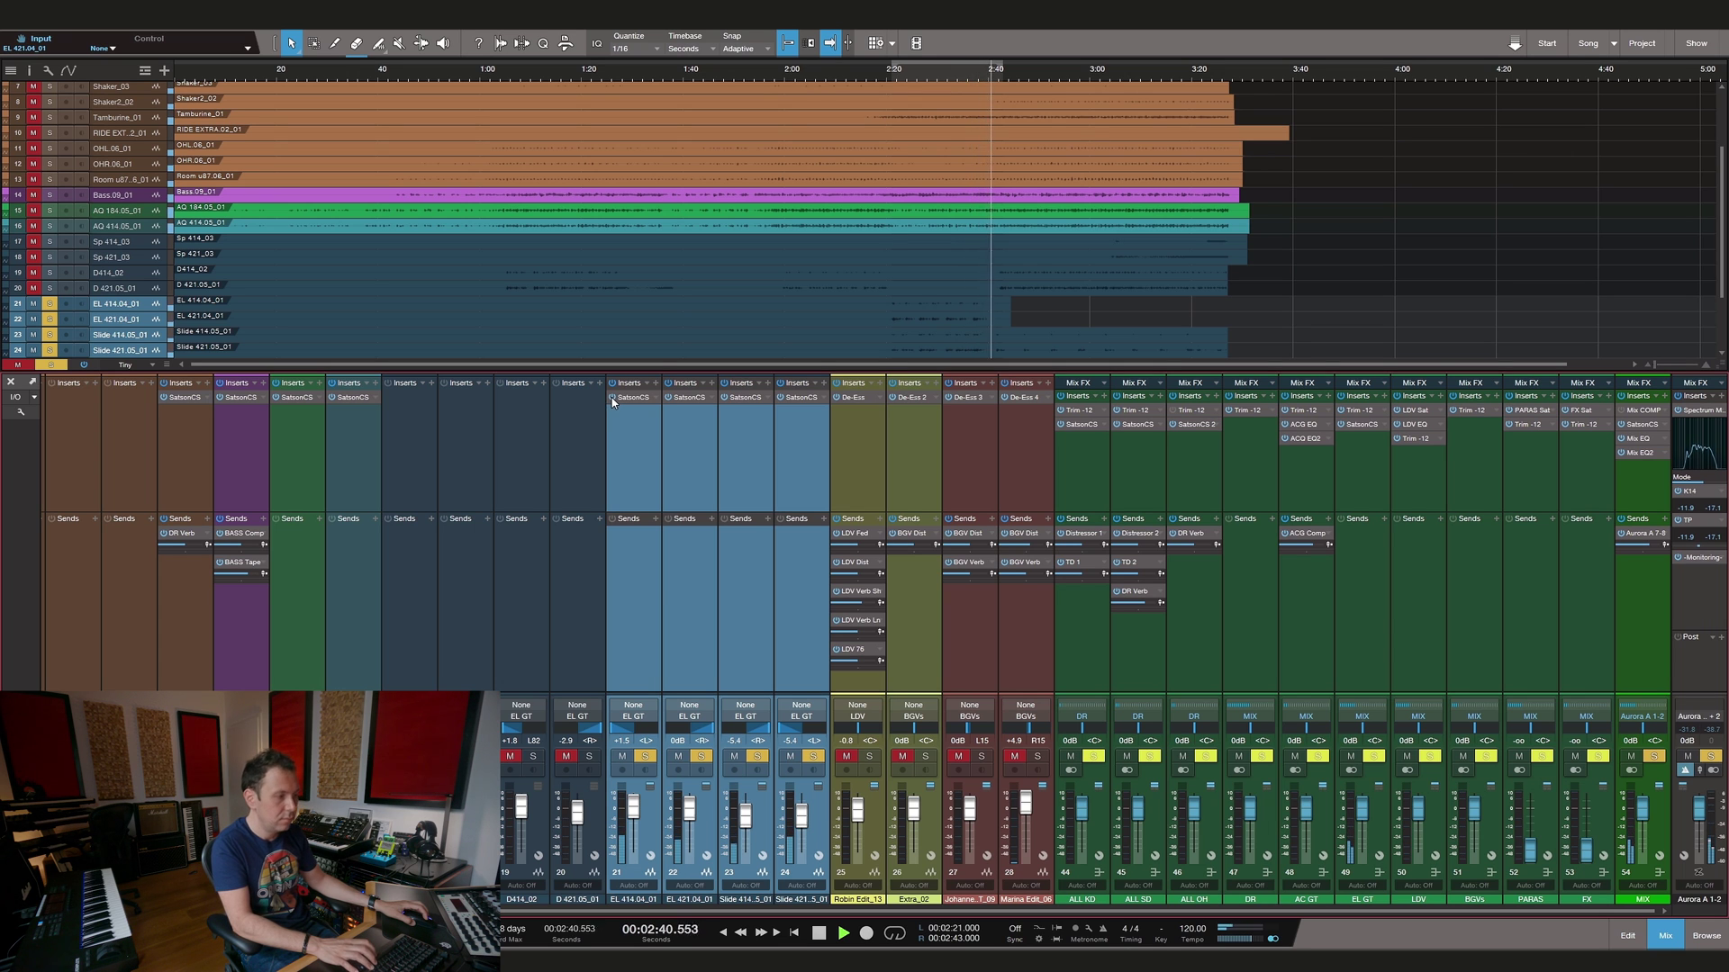
pyautogui.press('space')
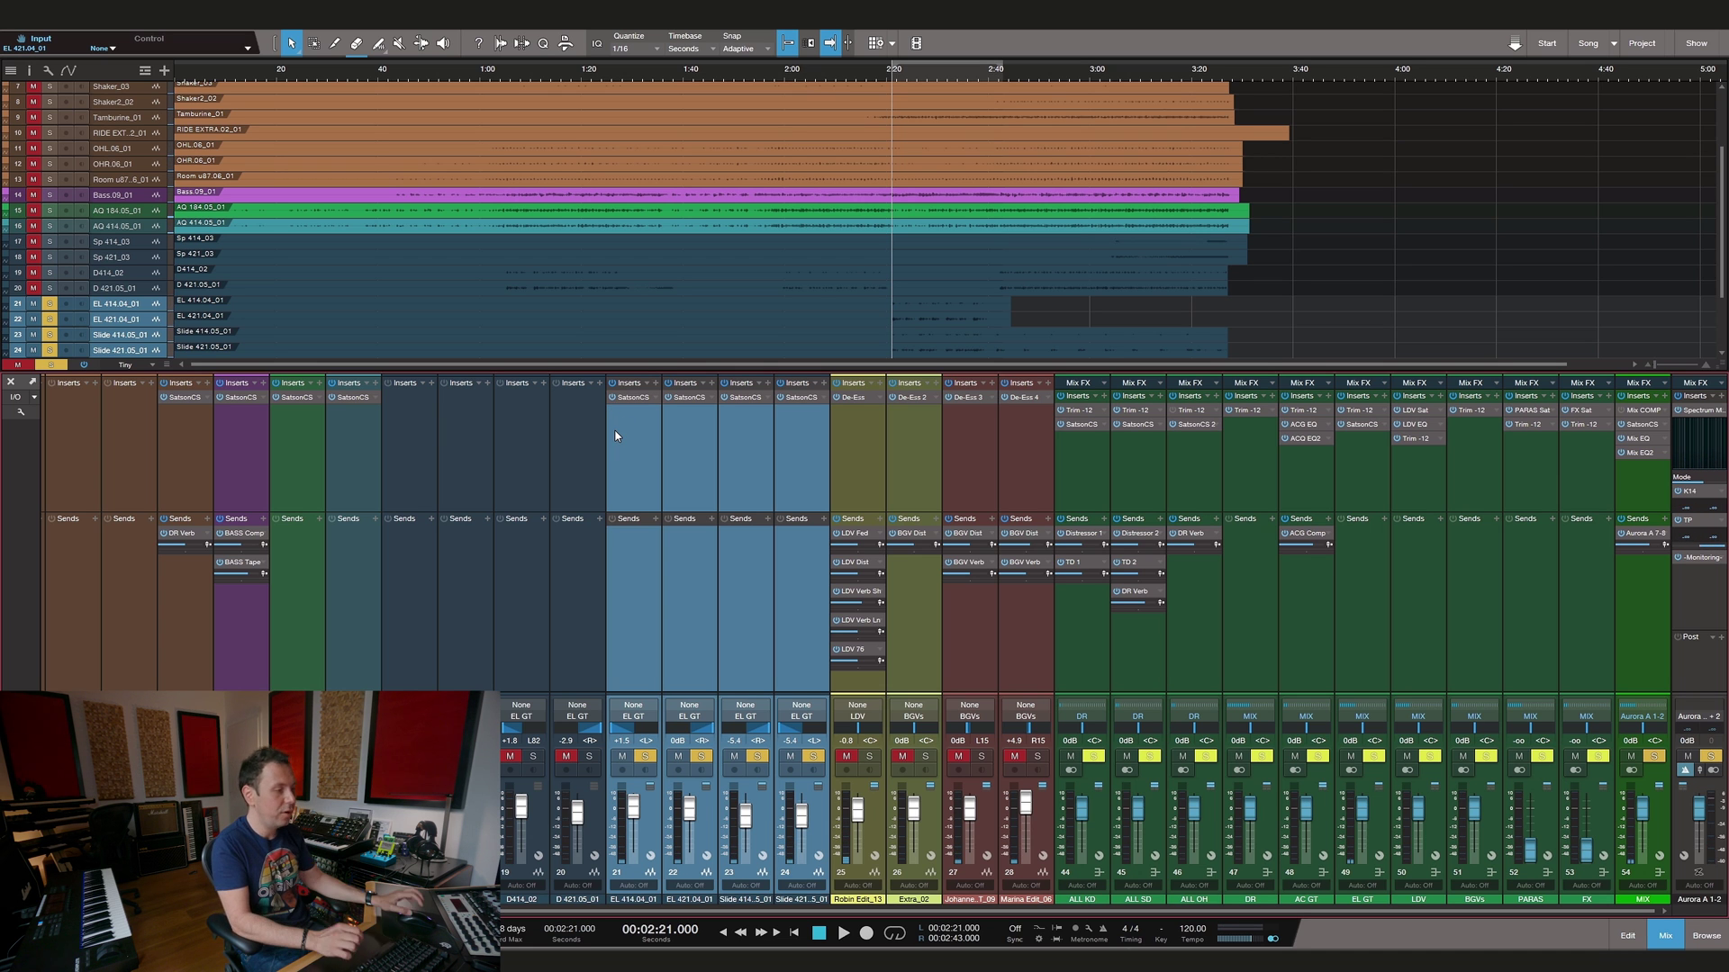
# Examine the high-mid and high-shelf EQ frequencies and gains in the SatsonCS inserts of the two EL and two Slide tracks
pyautogui.click(633, 398)
pyautogui.moveTo(1056, 120); pyautogui.dragTo(976, 110)
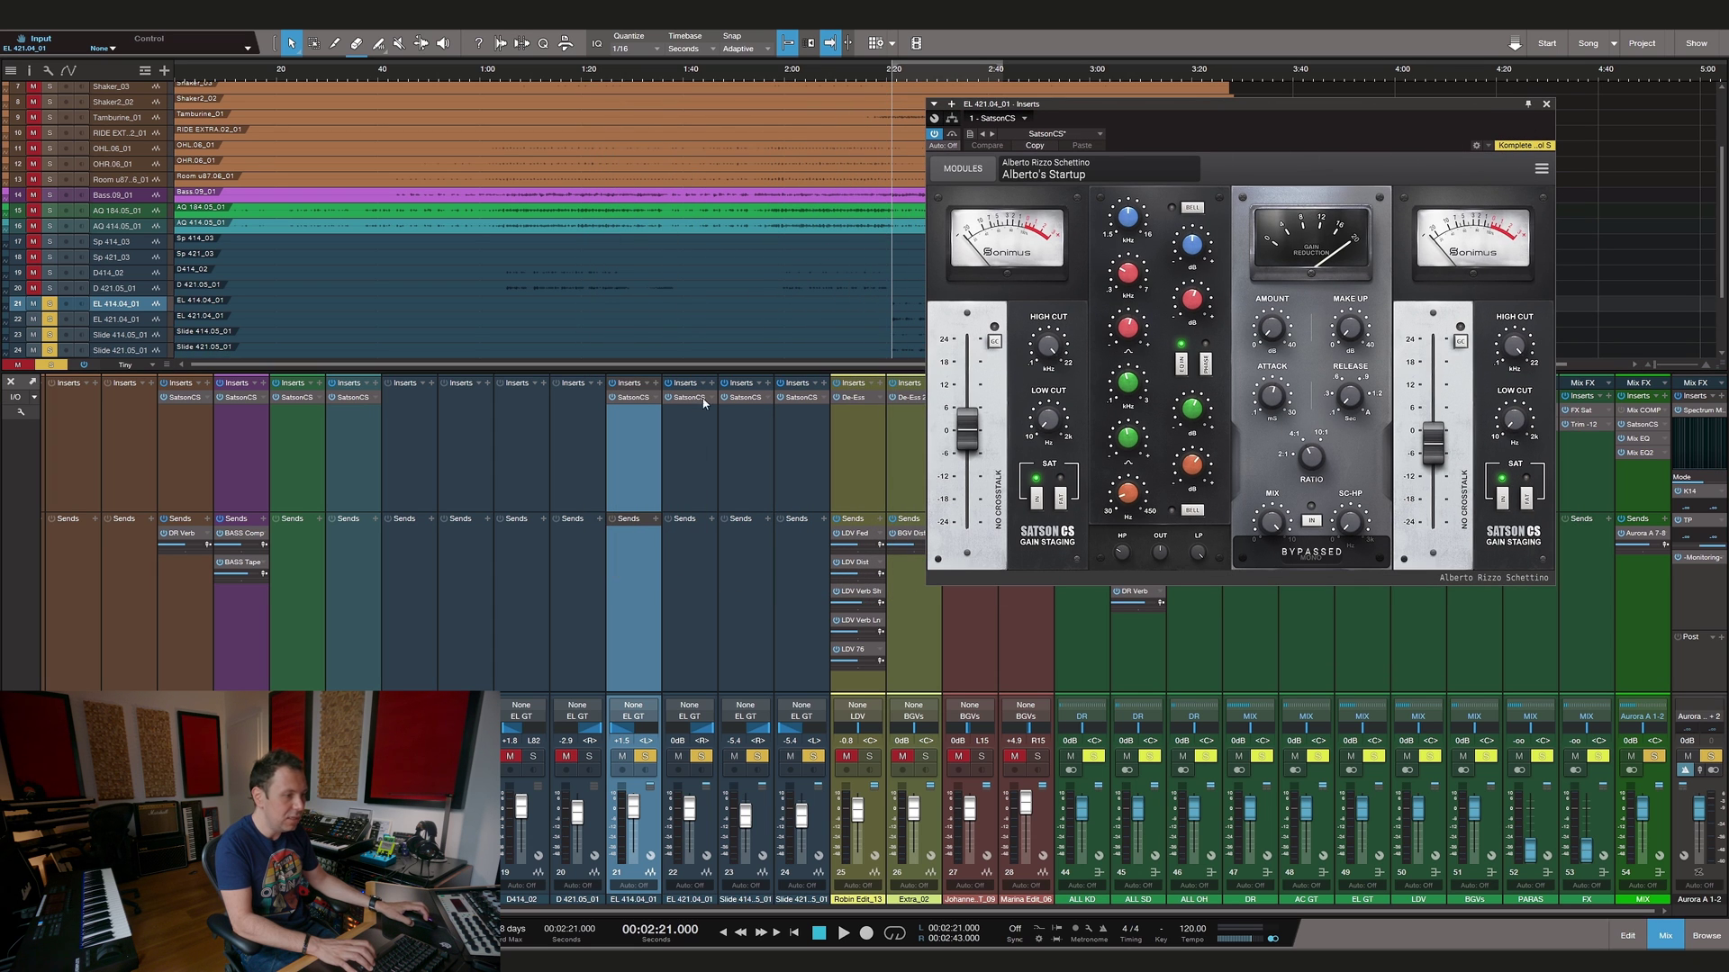
pyautogui.click(798, 397)
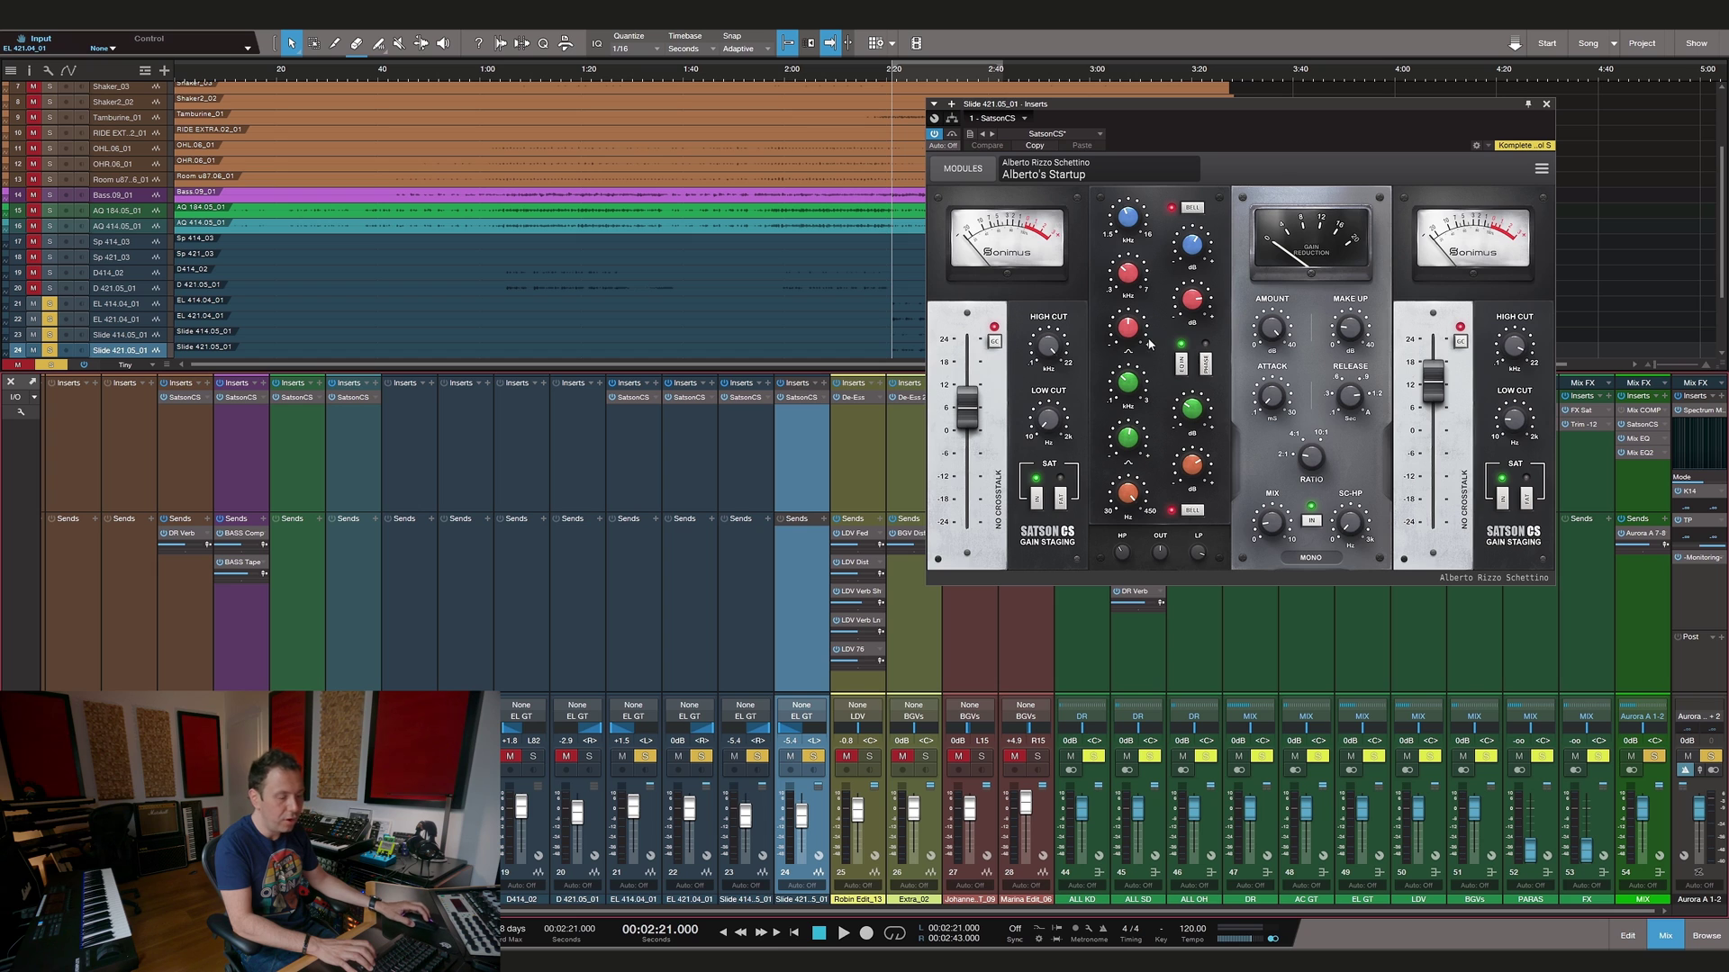
pyautogui.moveTo(1132, 282)
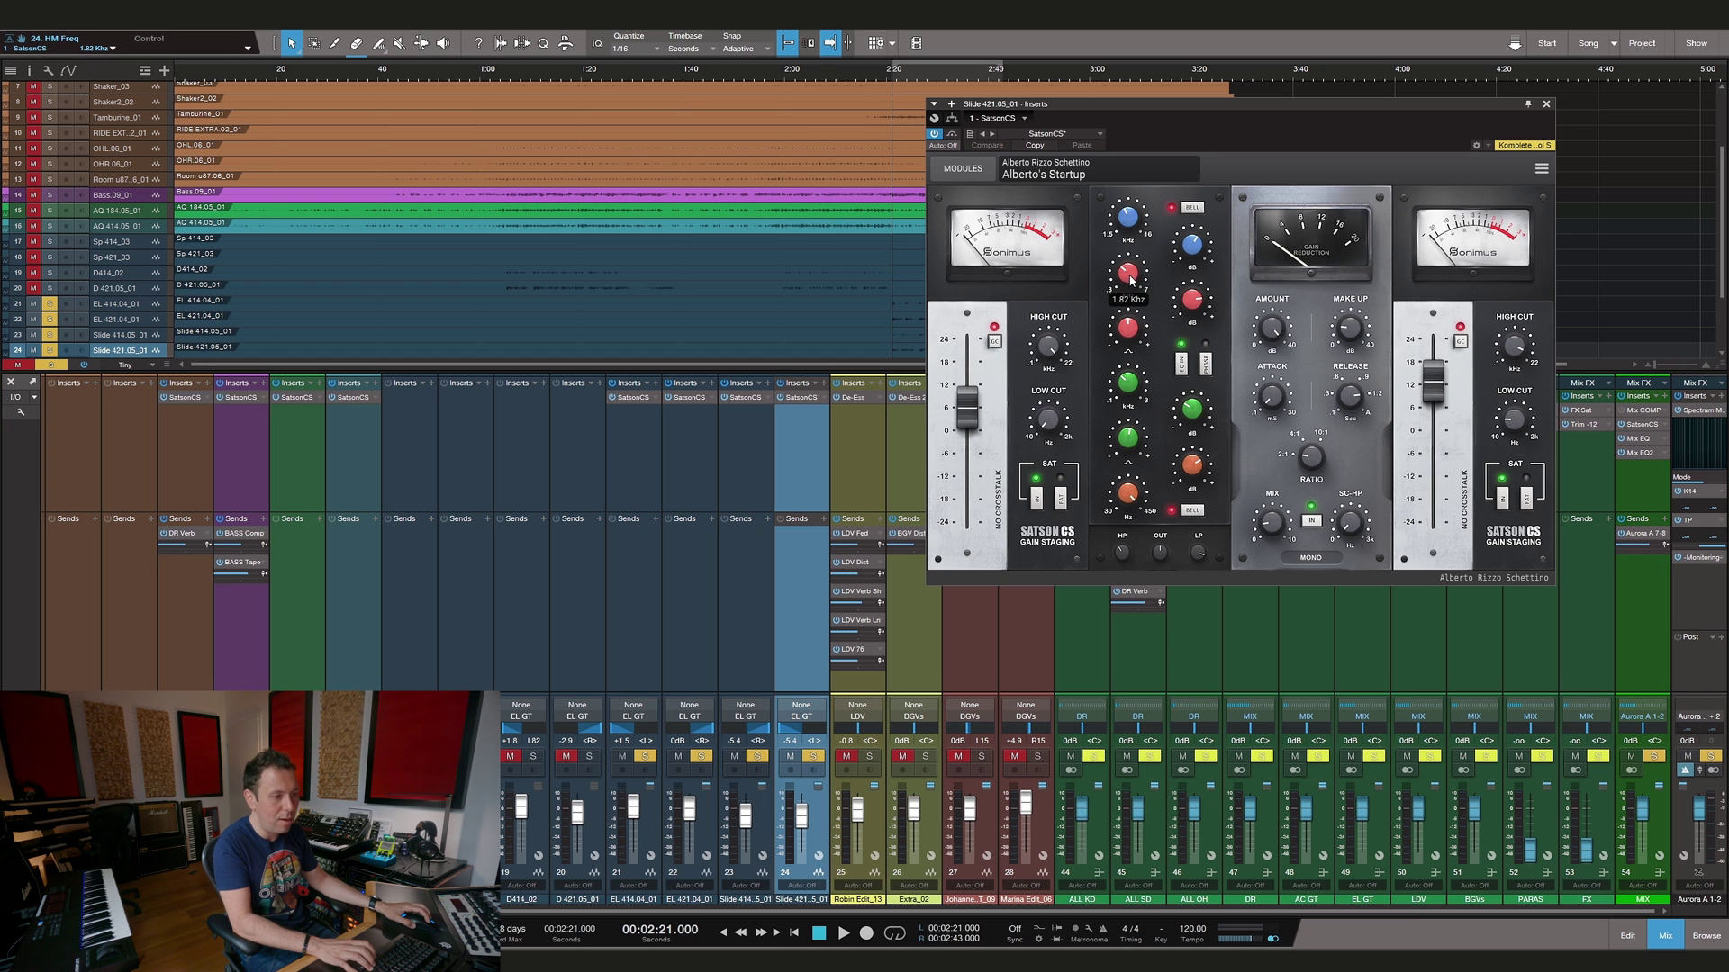
pyautogui.click(698, 399)
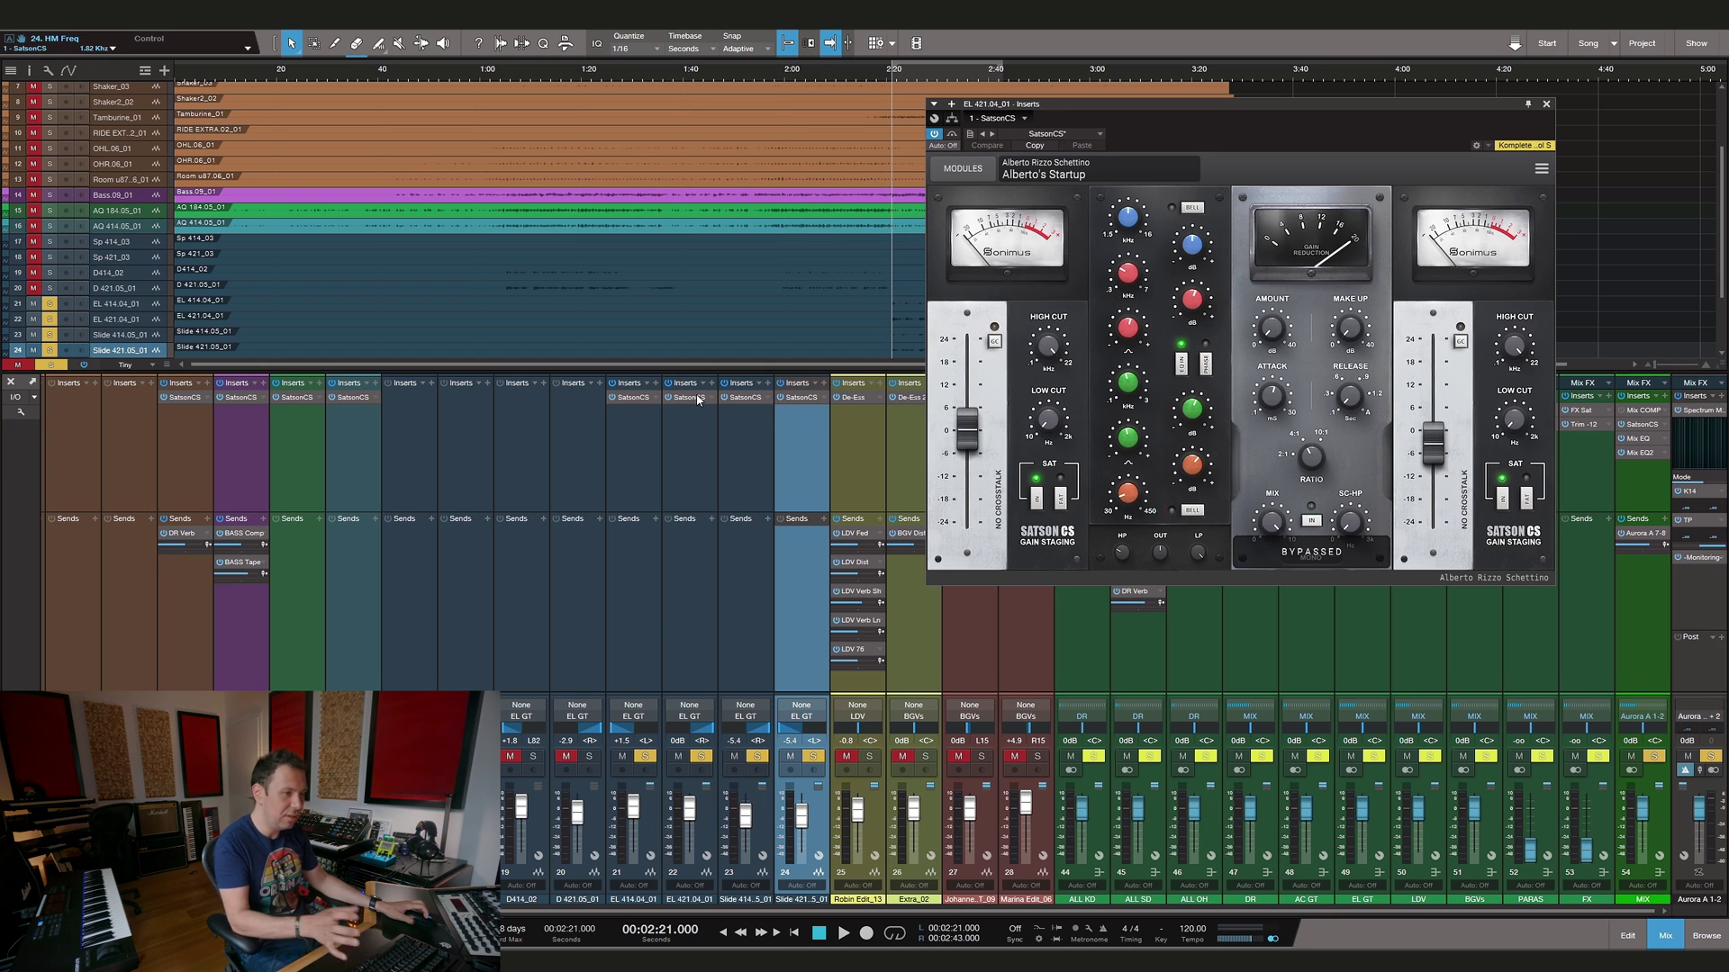
pyautogui.click(633, 397)
pyautogui.moveTo(1136, 280)
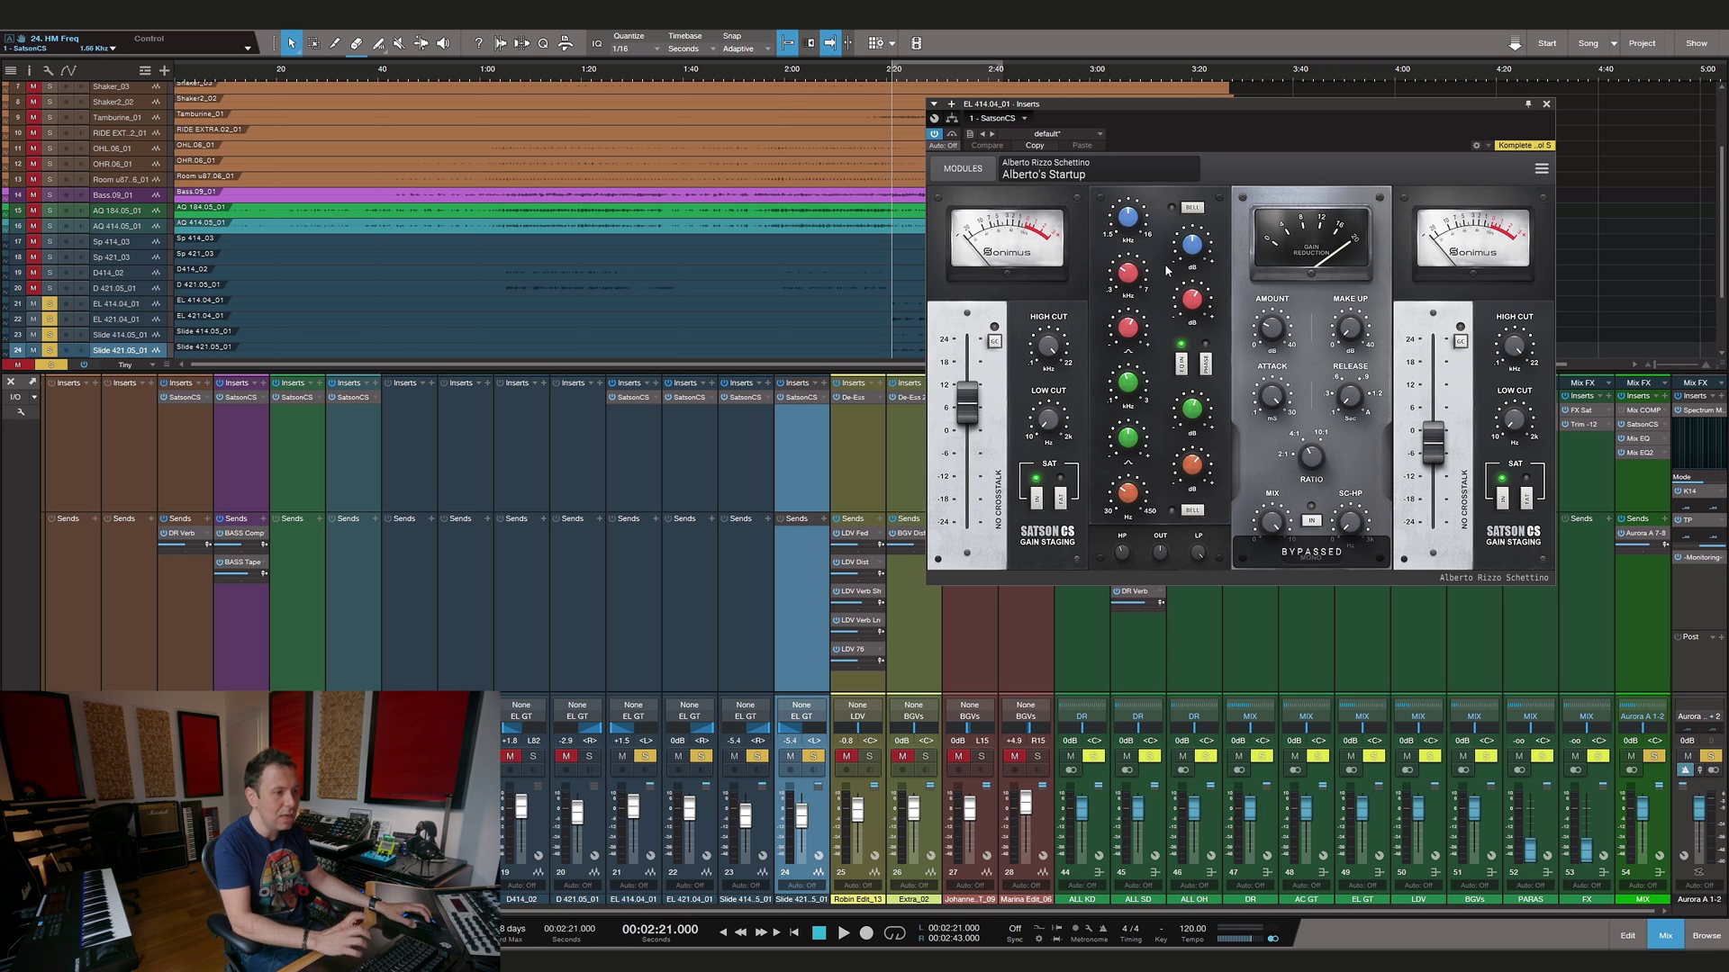
pyautogui.click(754, 398)
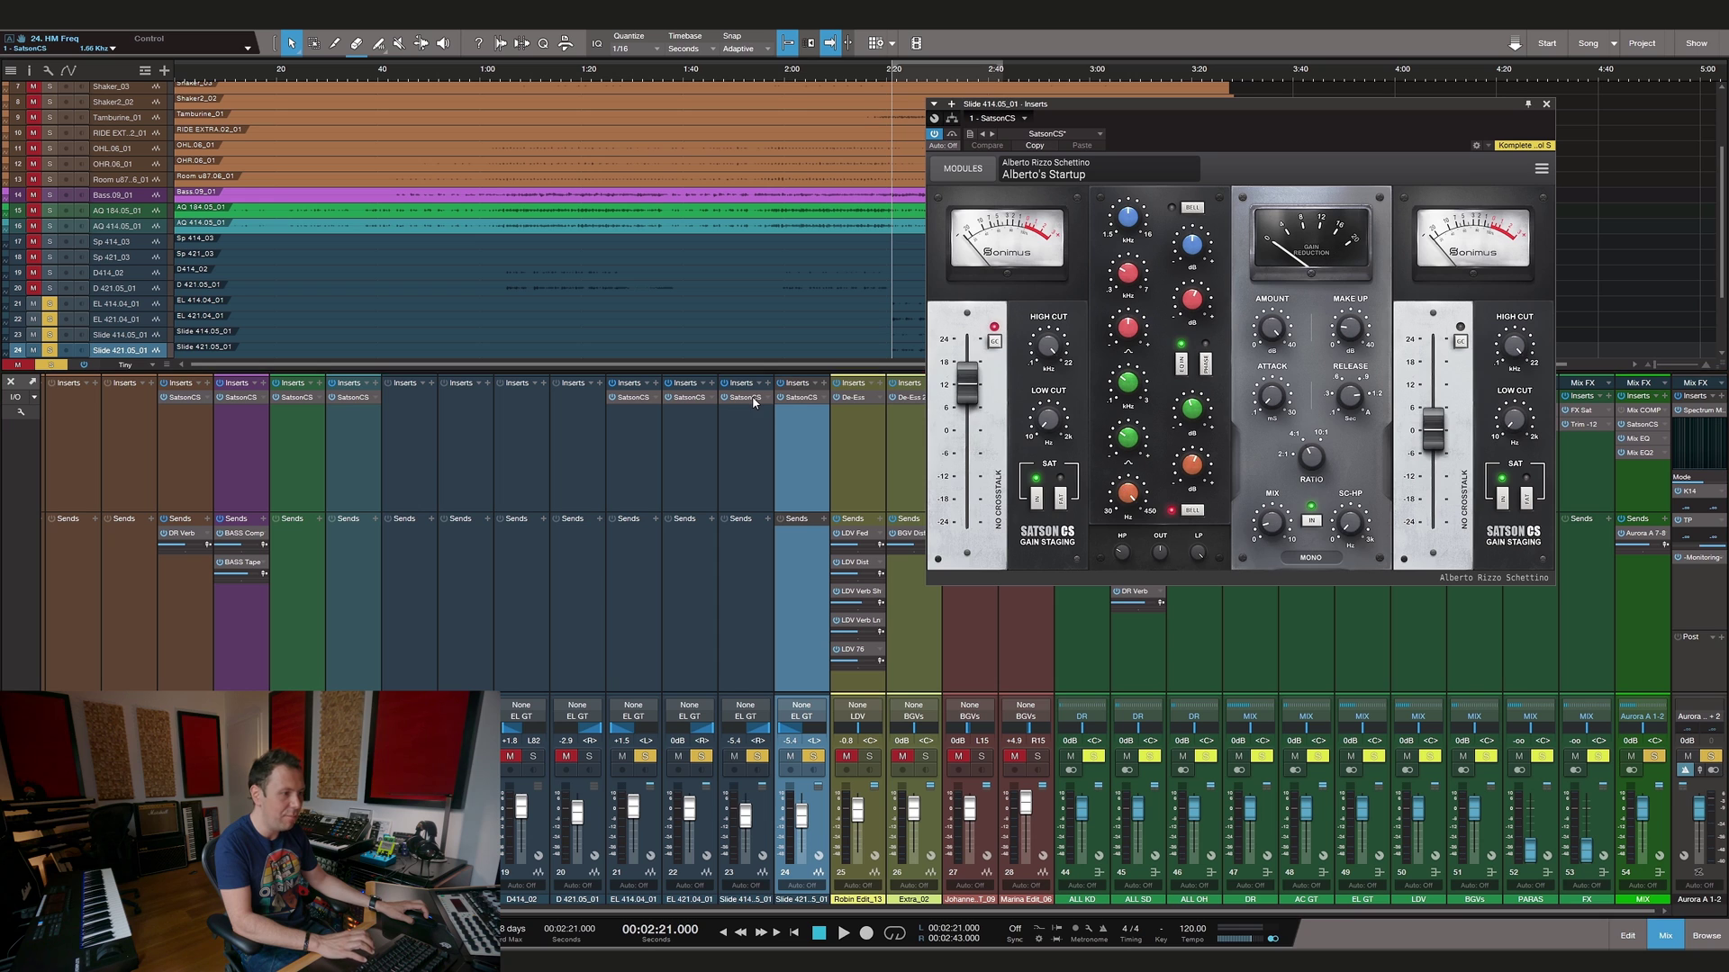
pyautogui.click(800, 398)
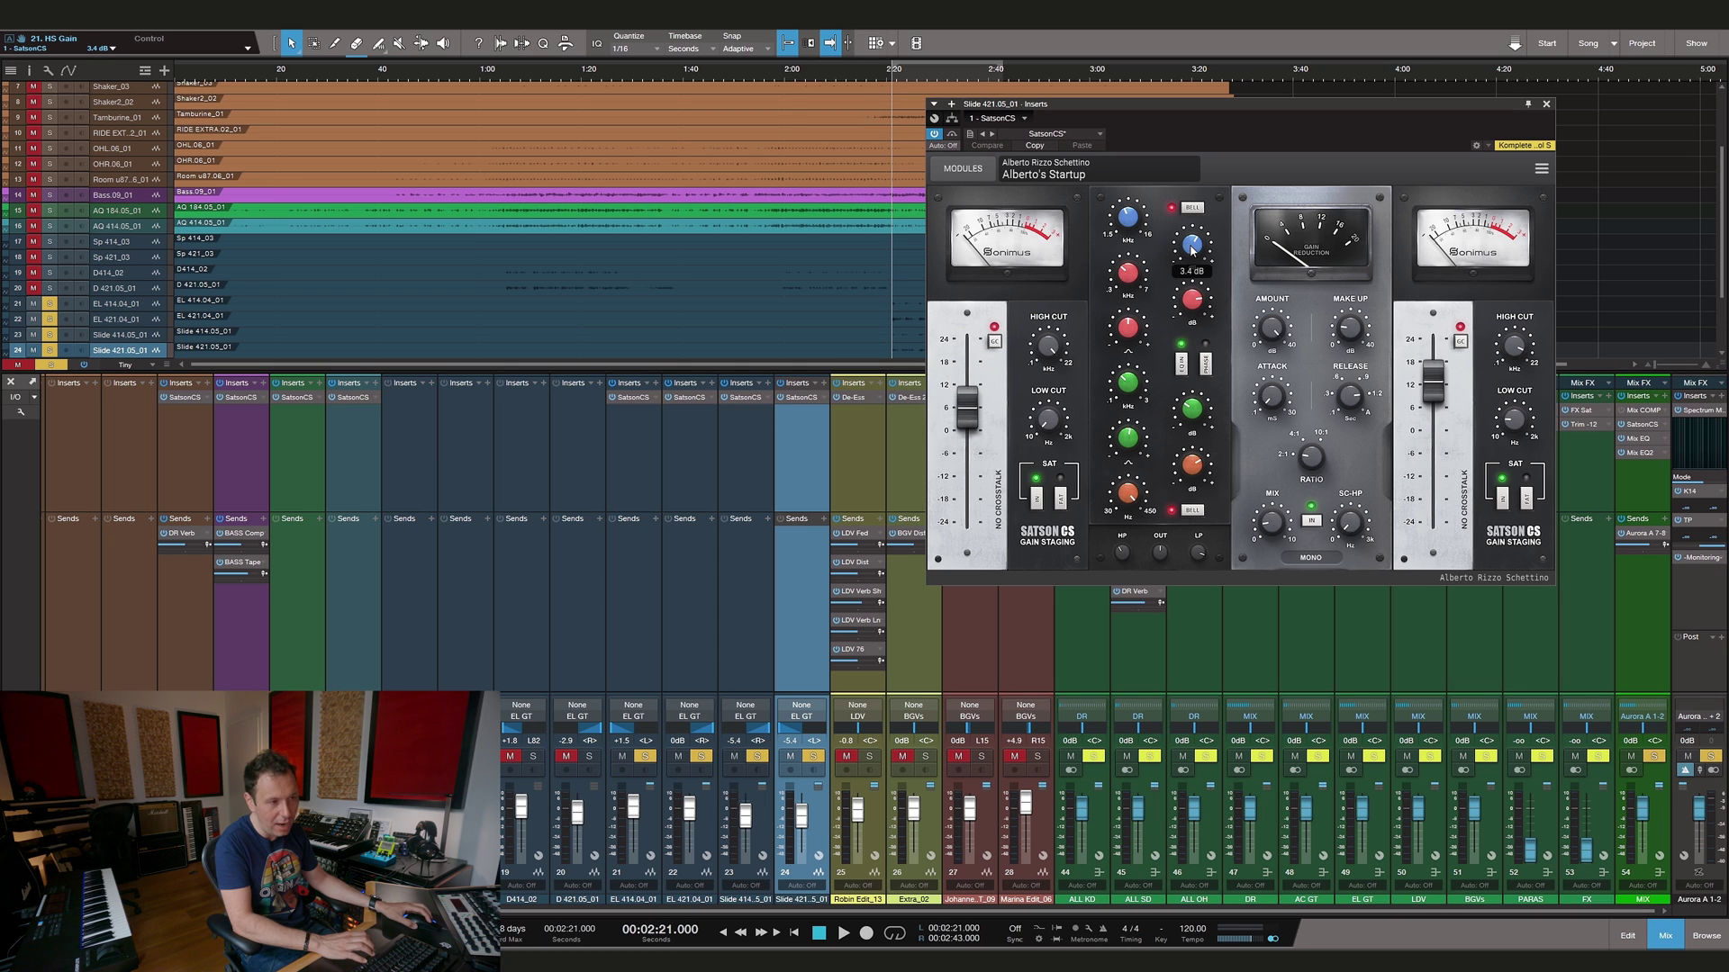
pyautogui.moveTo(1133, 222)
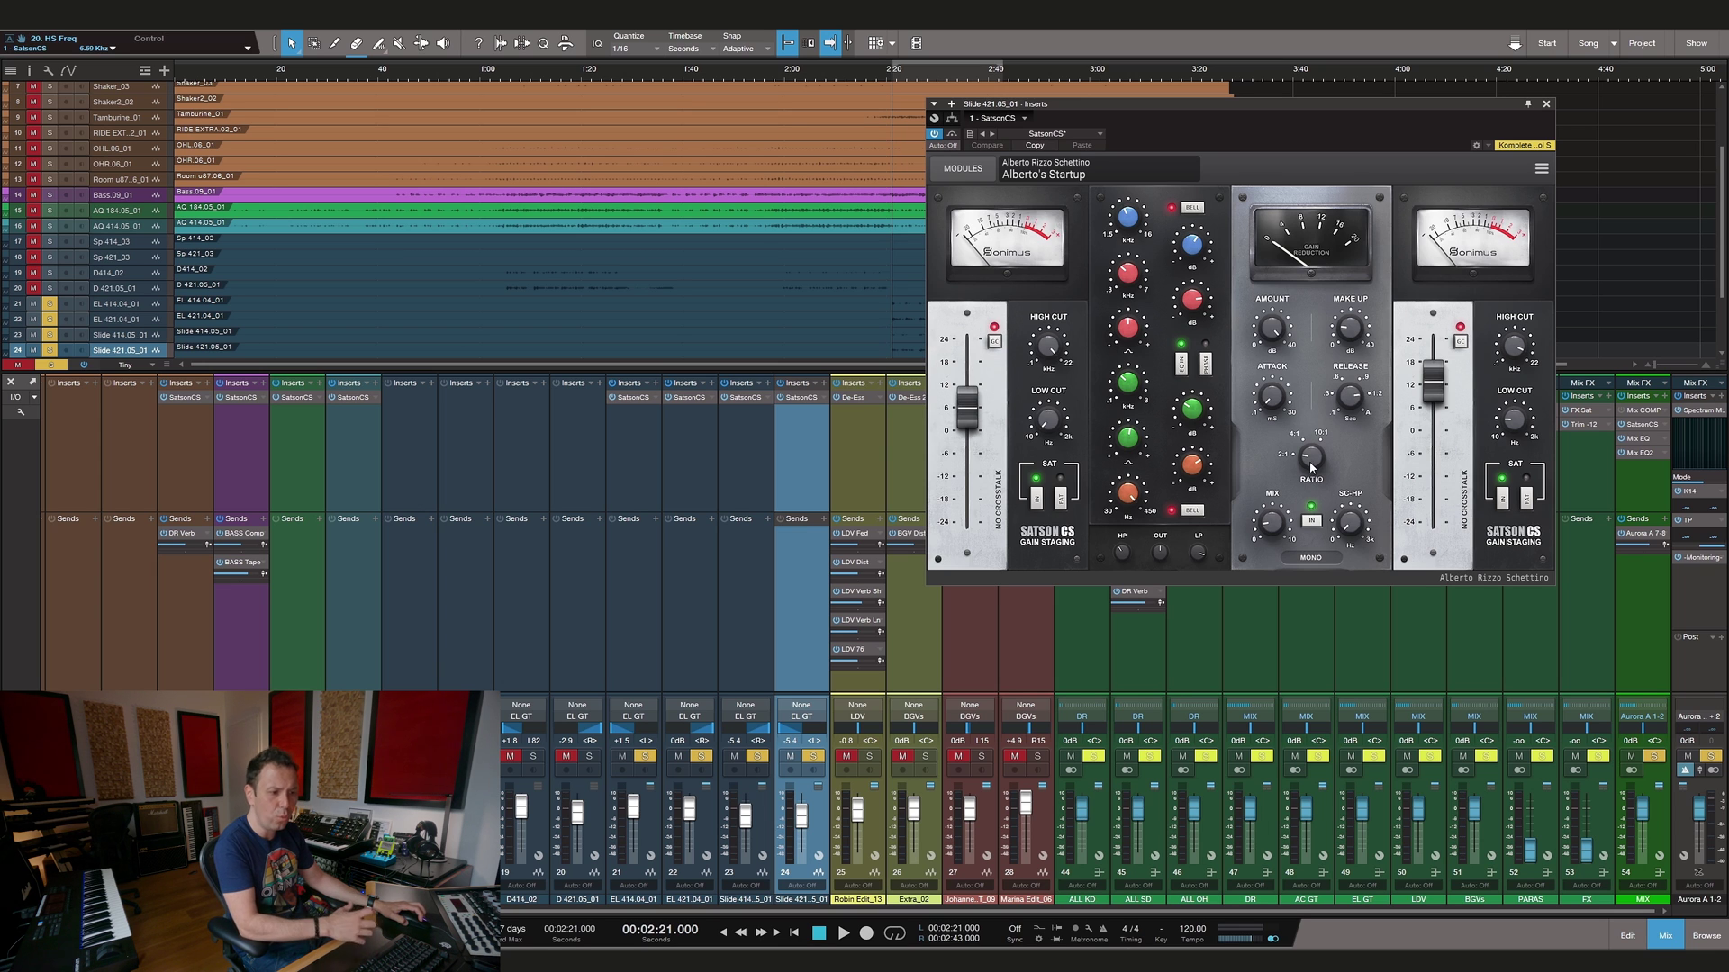
# Compare the compressor modules in the SatsonCS inserts of the EL and Slide tracks, check the mix amount on Slide 421.05_01, and close the plug-in
pyautogui.click(789, 399)
pyautogui.click(746, 399)
pyautogui.click(685, 399)
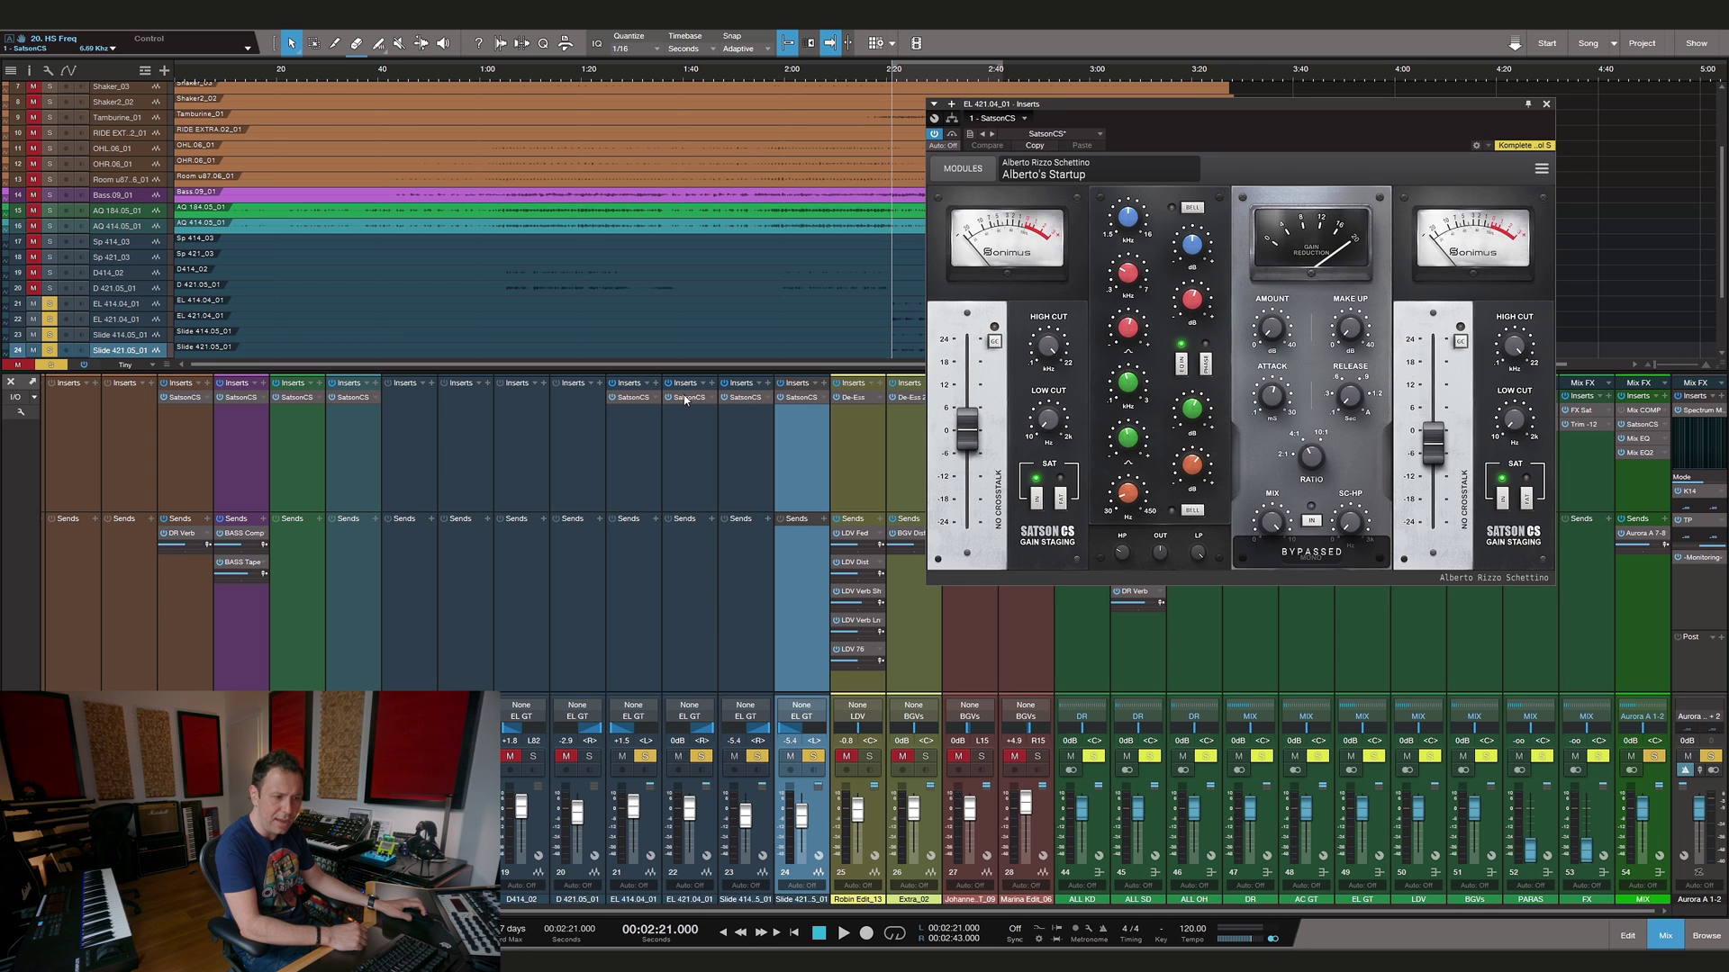
pyautogui.click(648, 399)
pyautogui.click(794, 400)
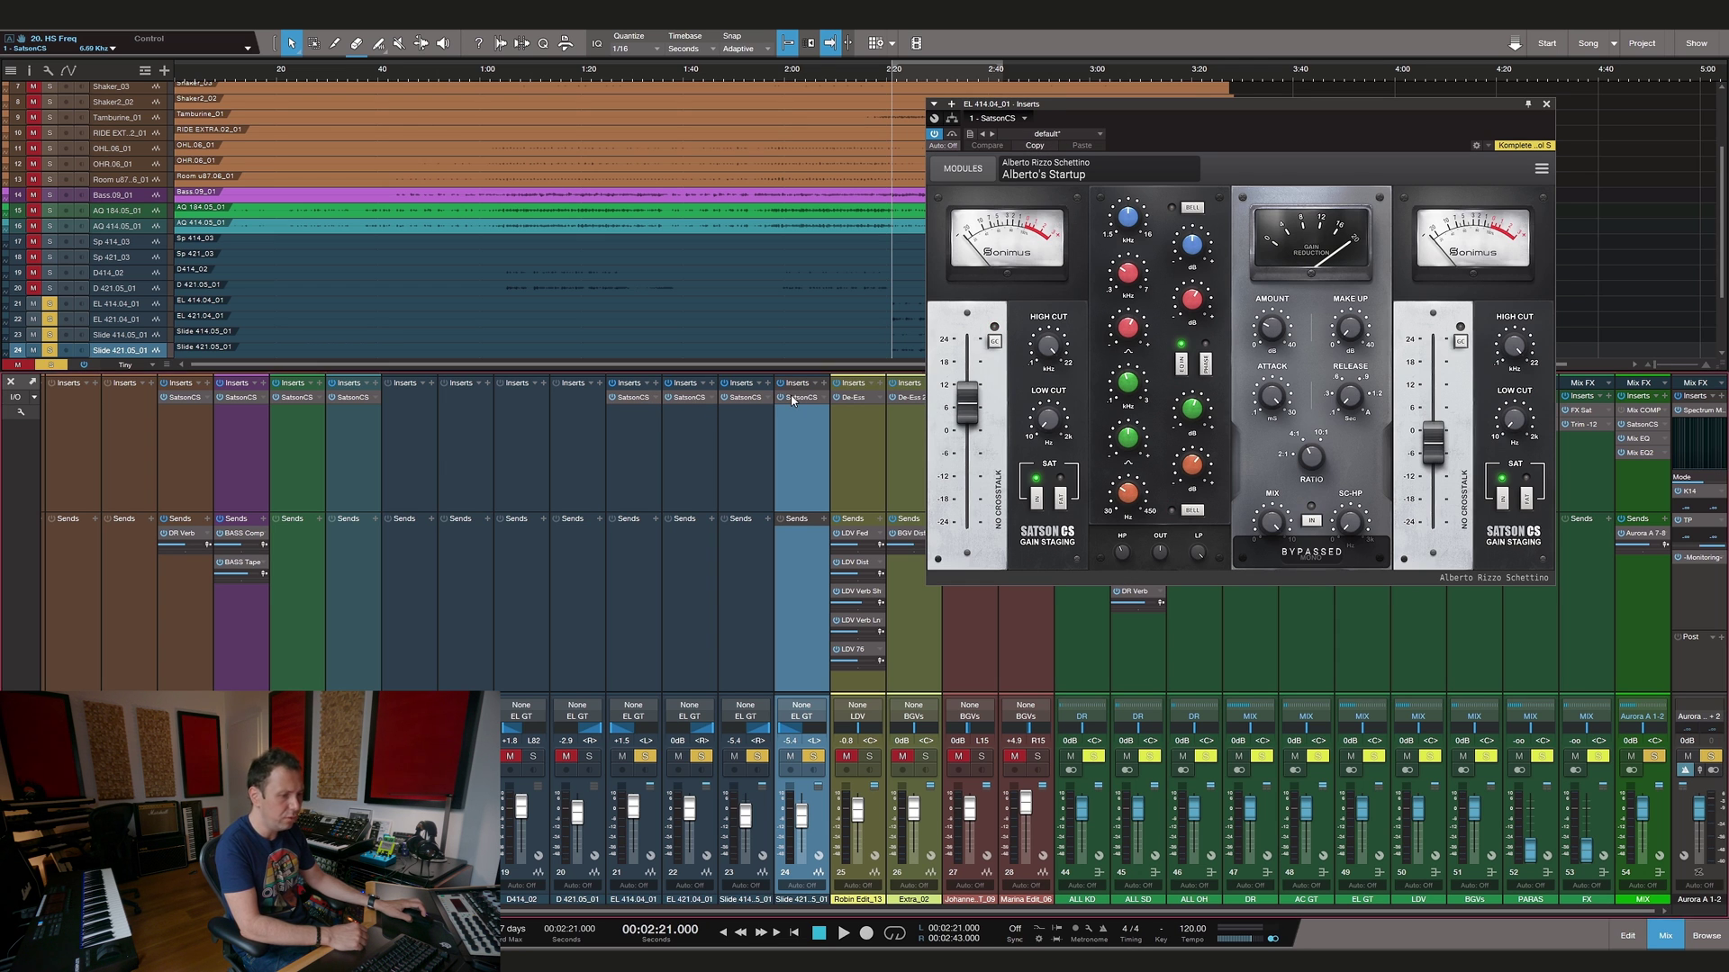
pyautogui.moveTo(1274, 526)
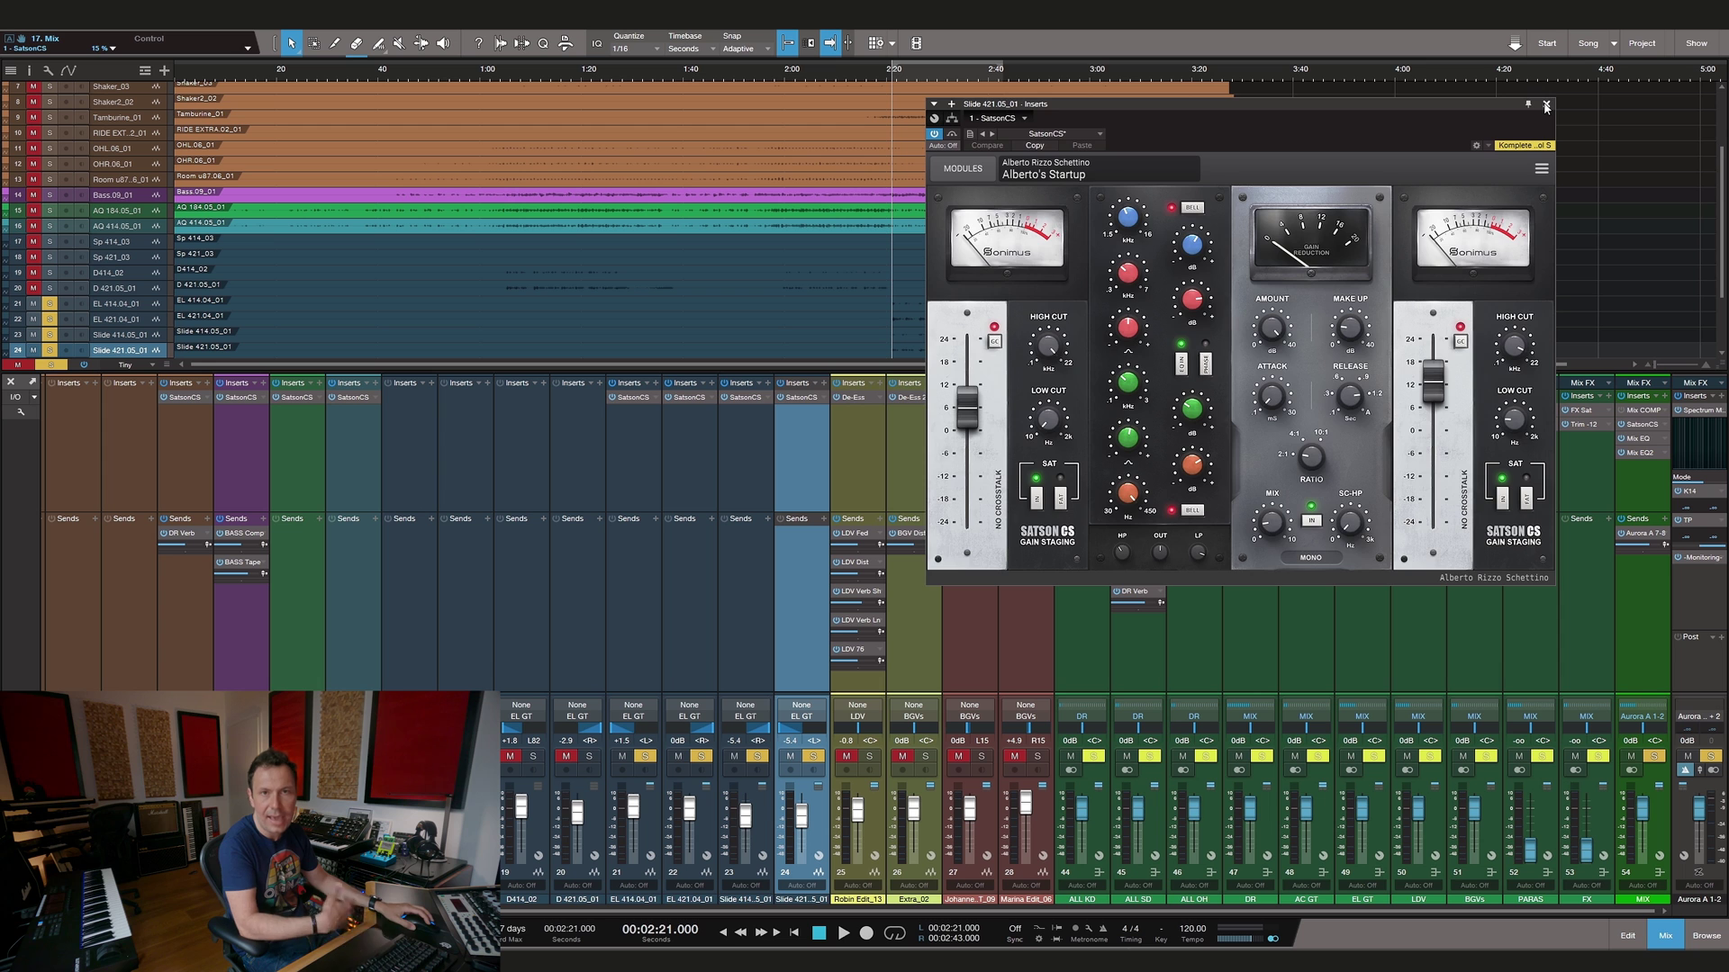
pyautogui.click(1546, 106)
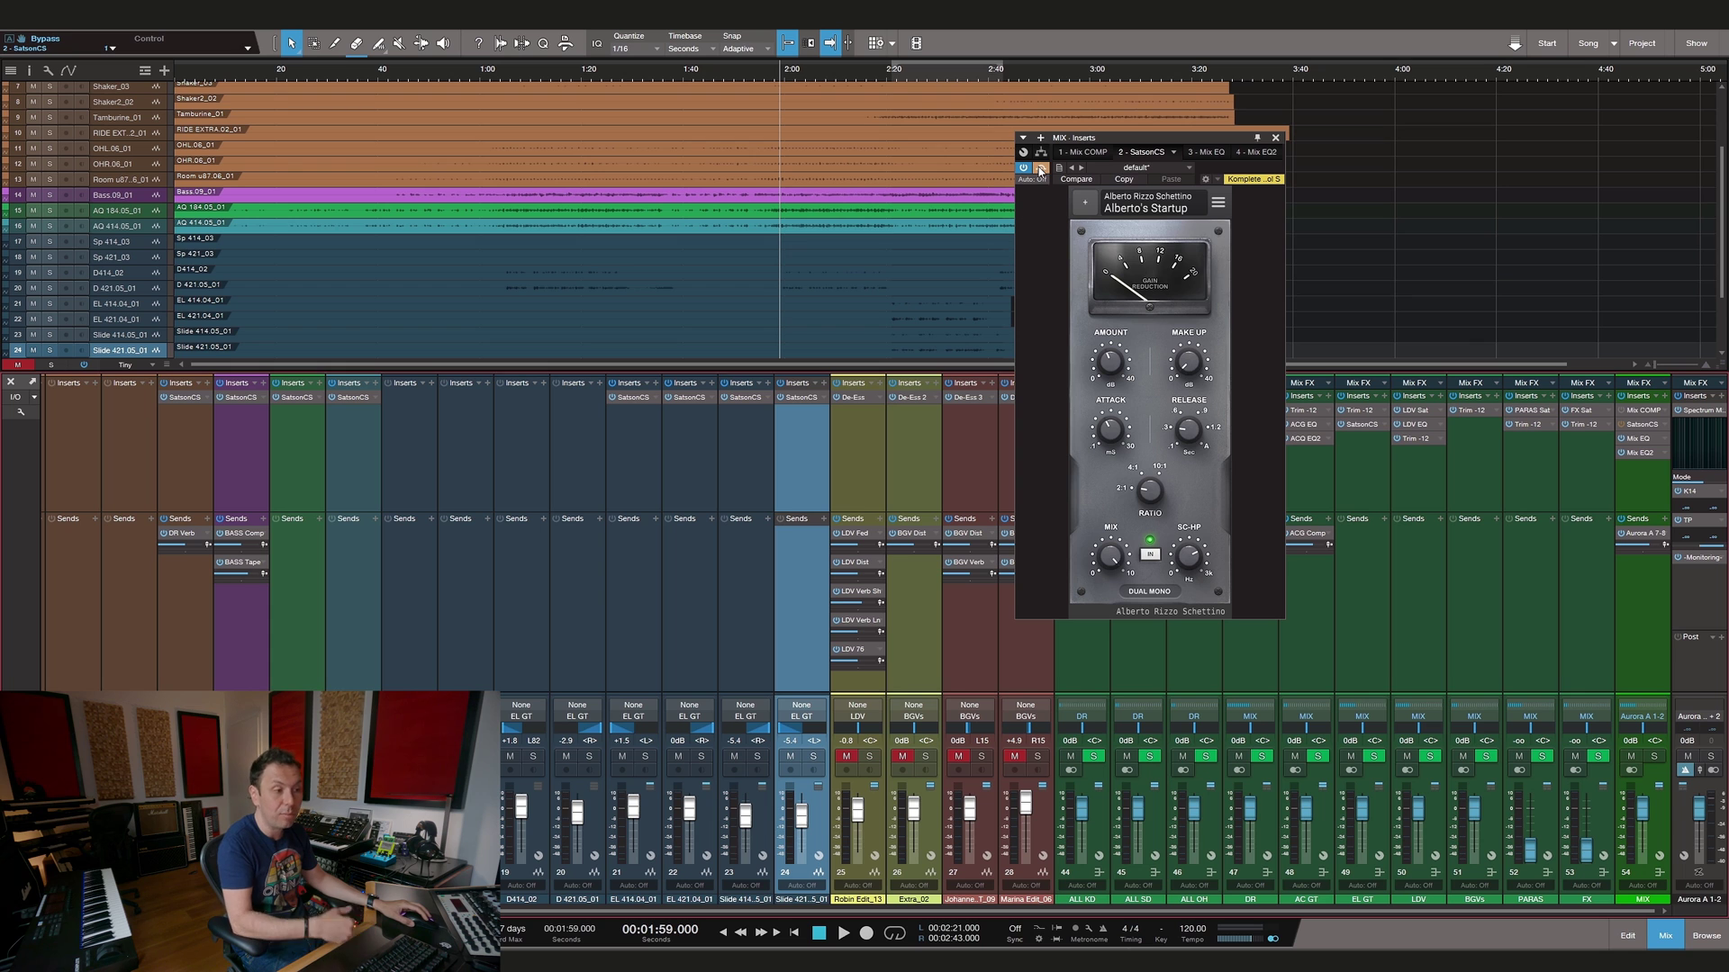
# Play the full mix from 1:59, comparing the MIX bus SatsonCS insert bypassed and active, and stop playback
pyautogui.click(1041, 169)
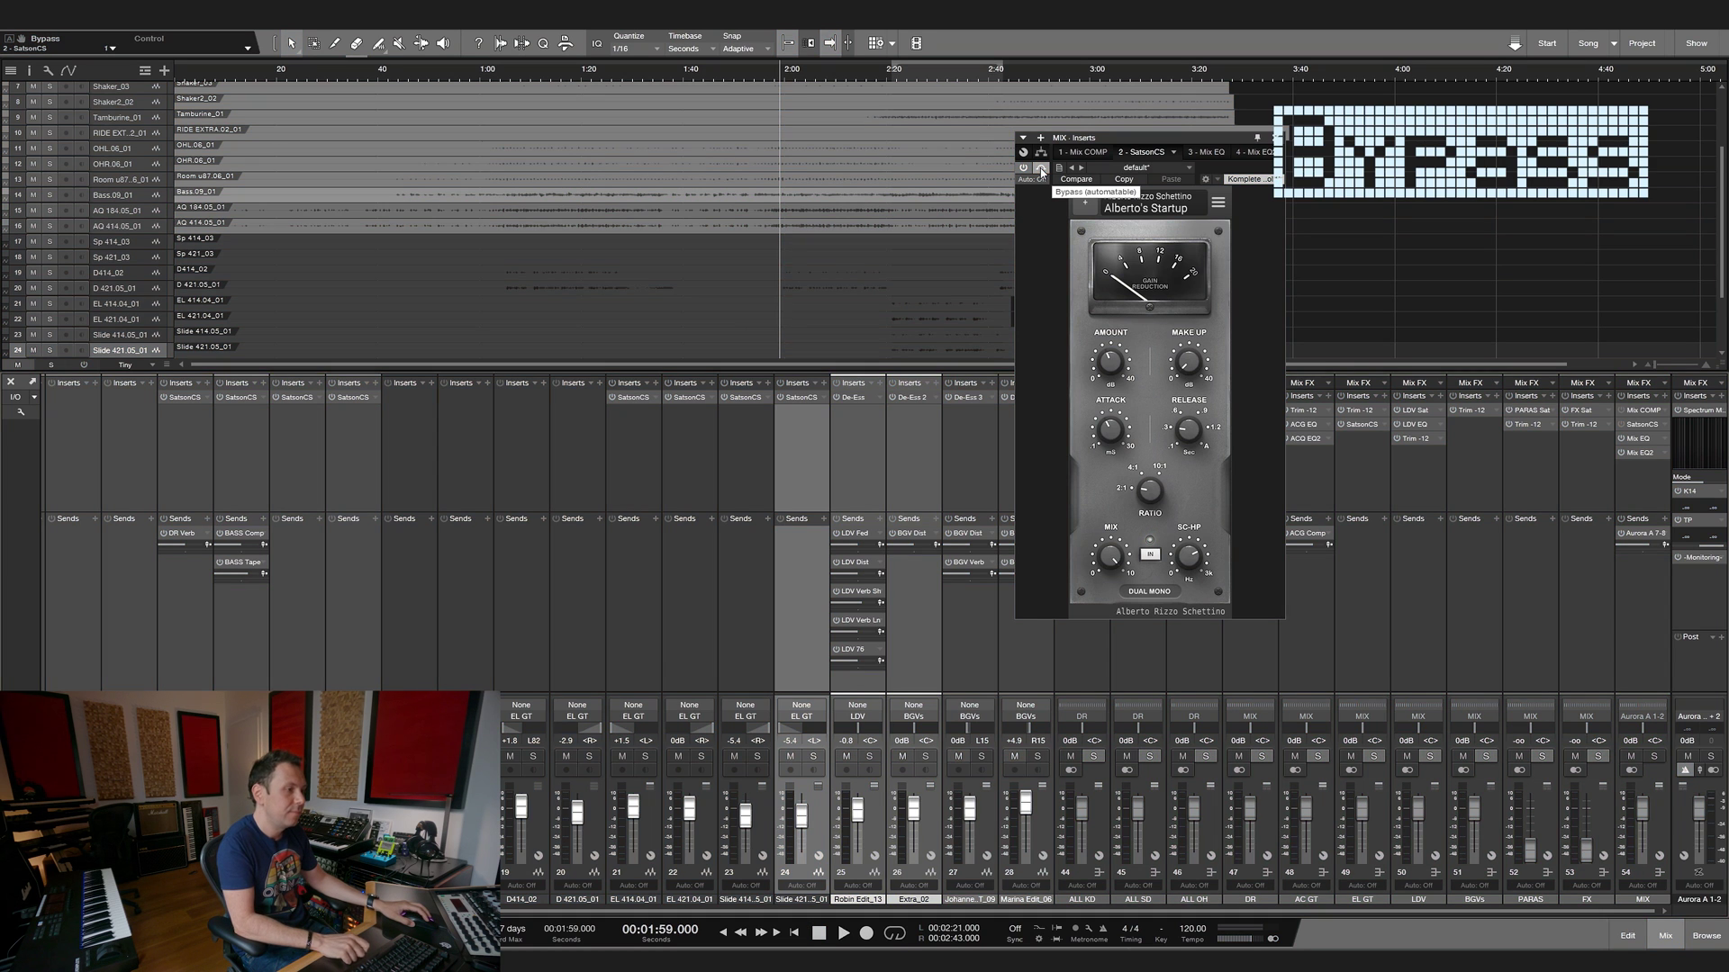
pyautogui.click(1042, 170)
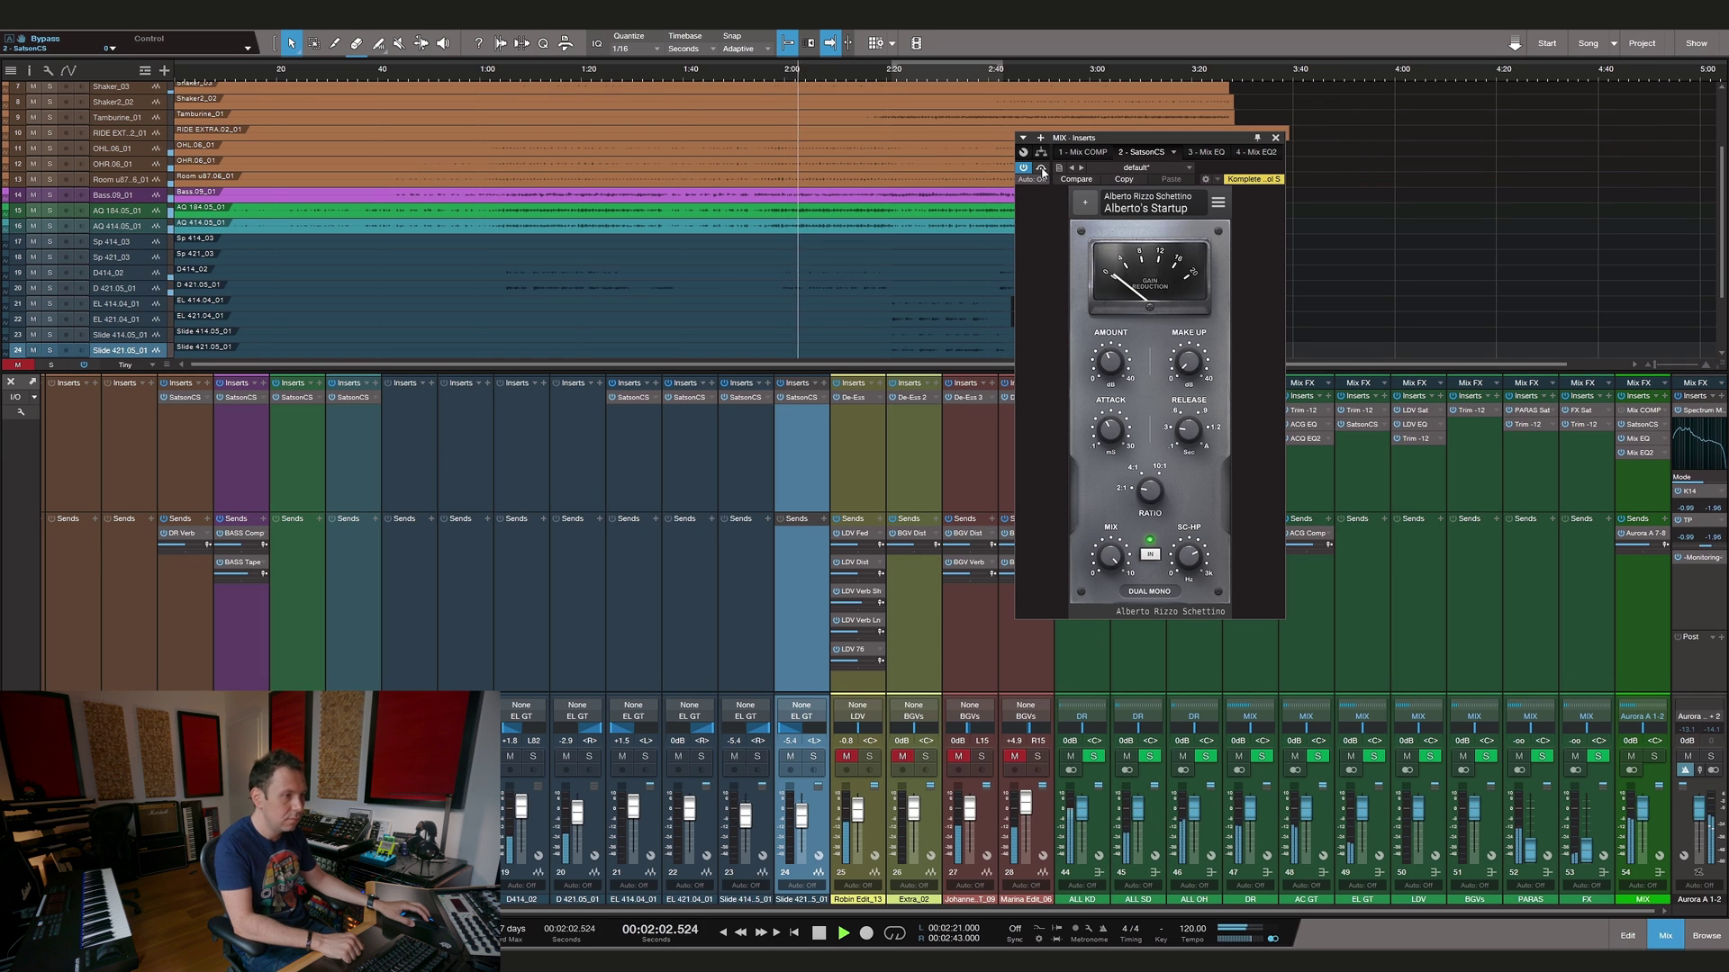
pyautogui.click(1042, 169)
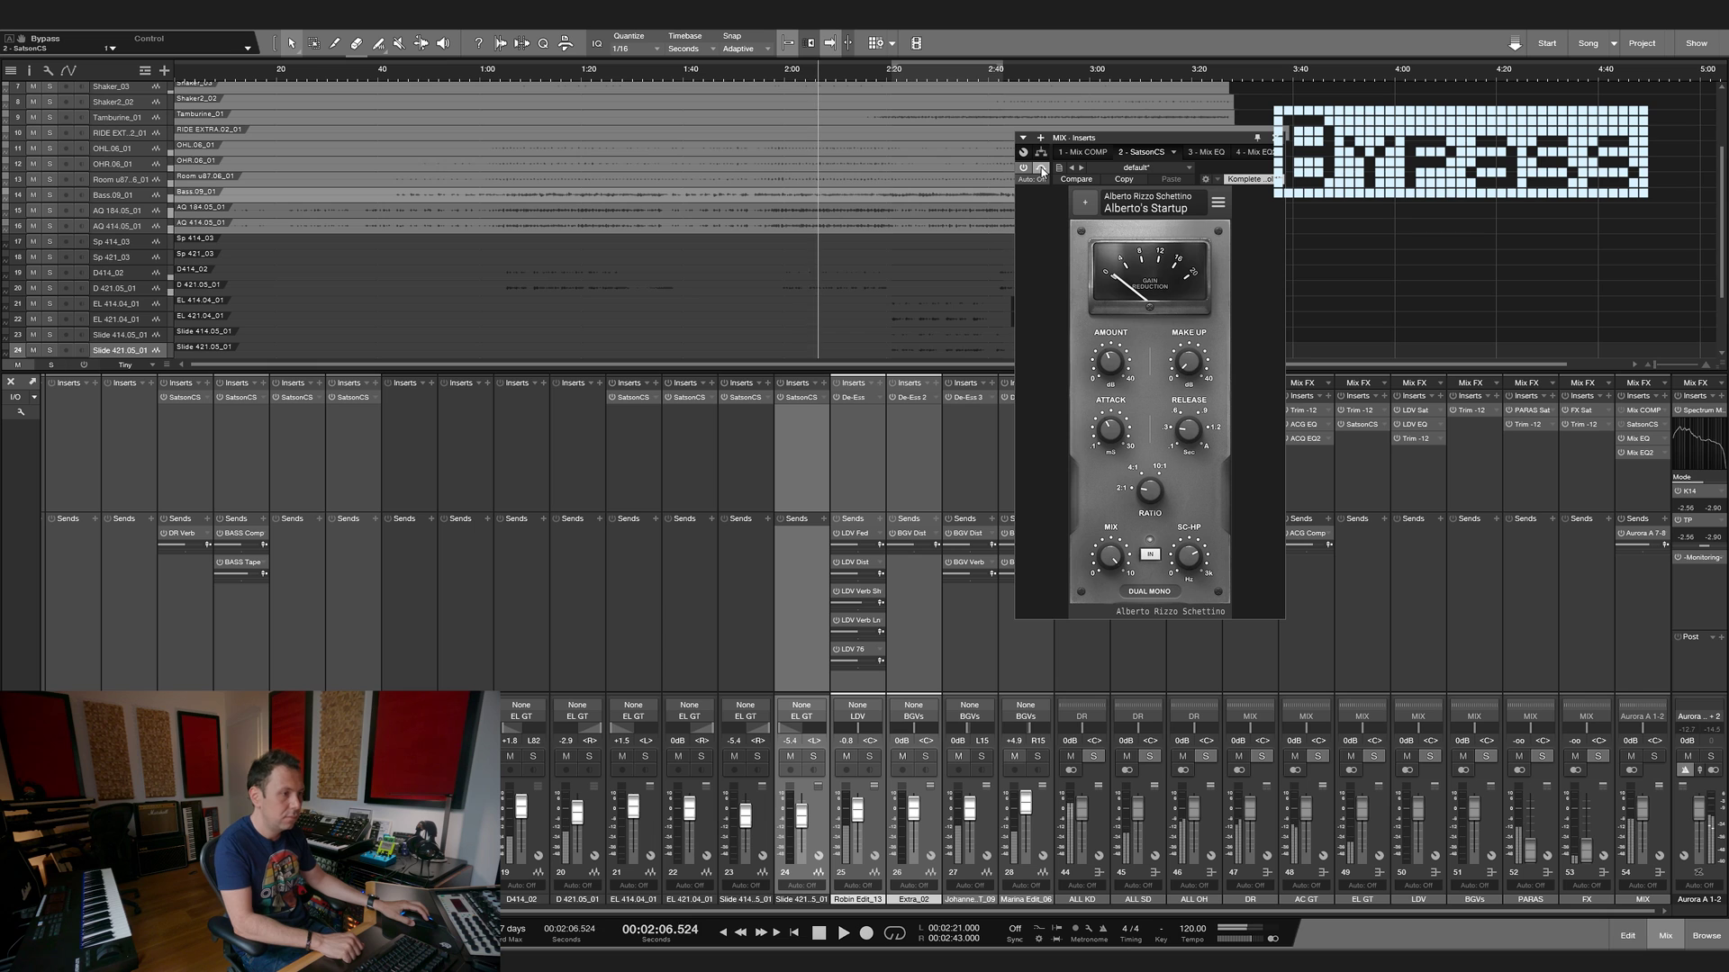
pyautogui.click(1041, 170)
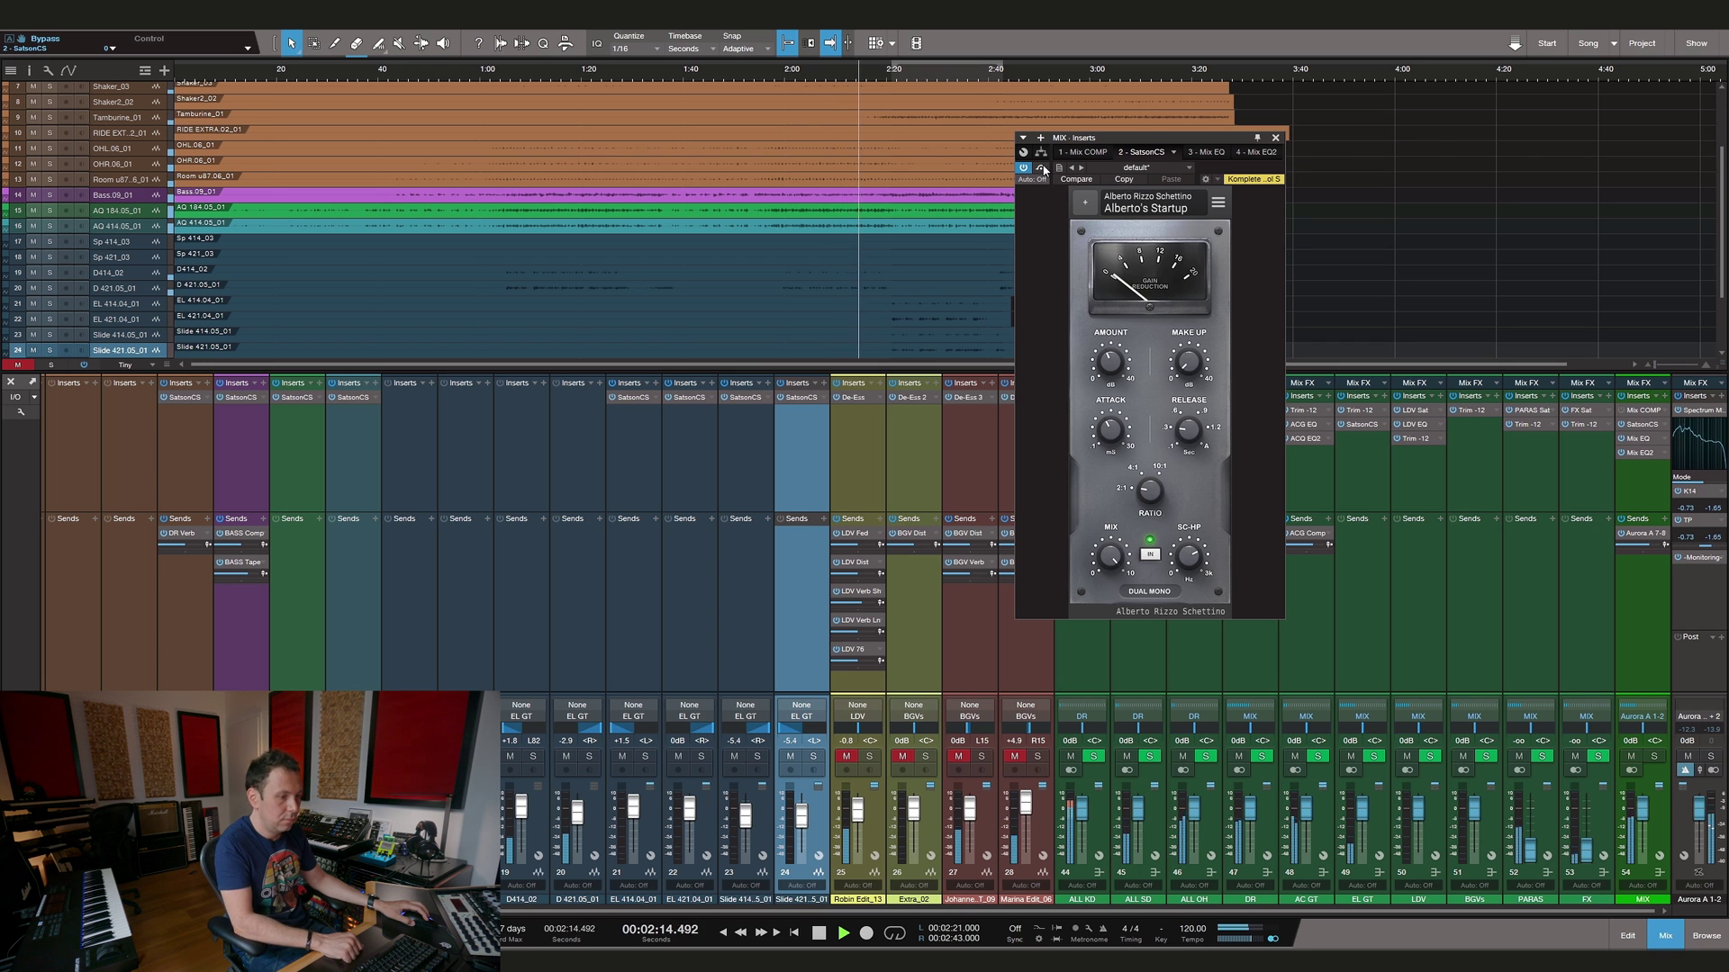
pyautogui.click(1041, 169)
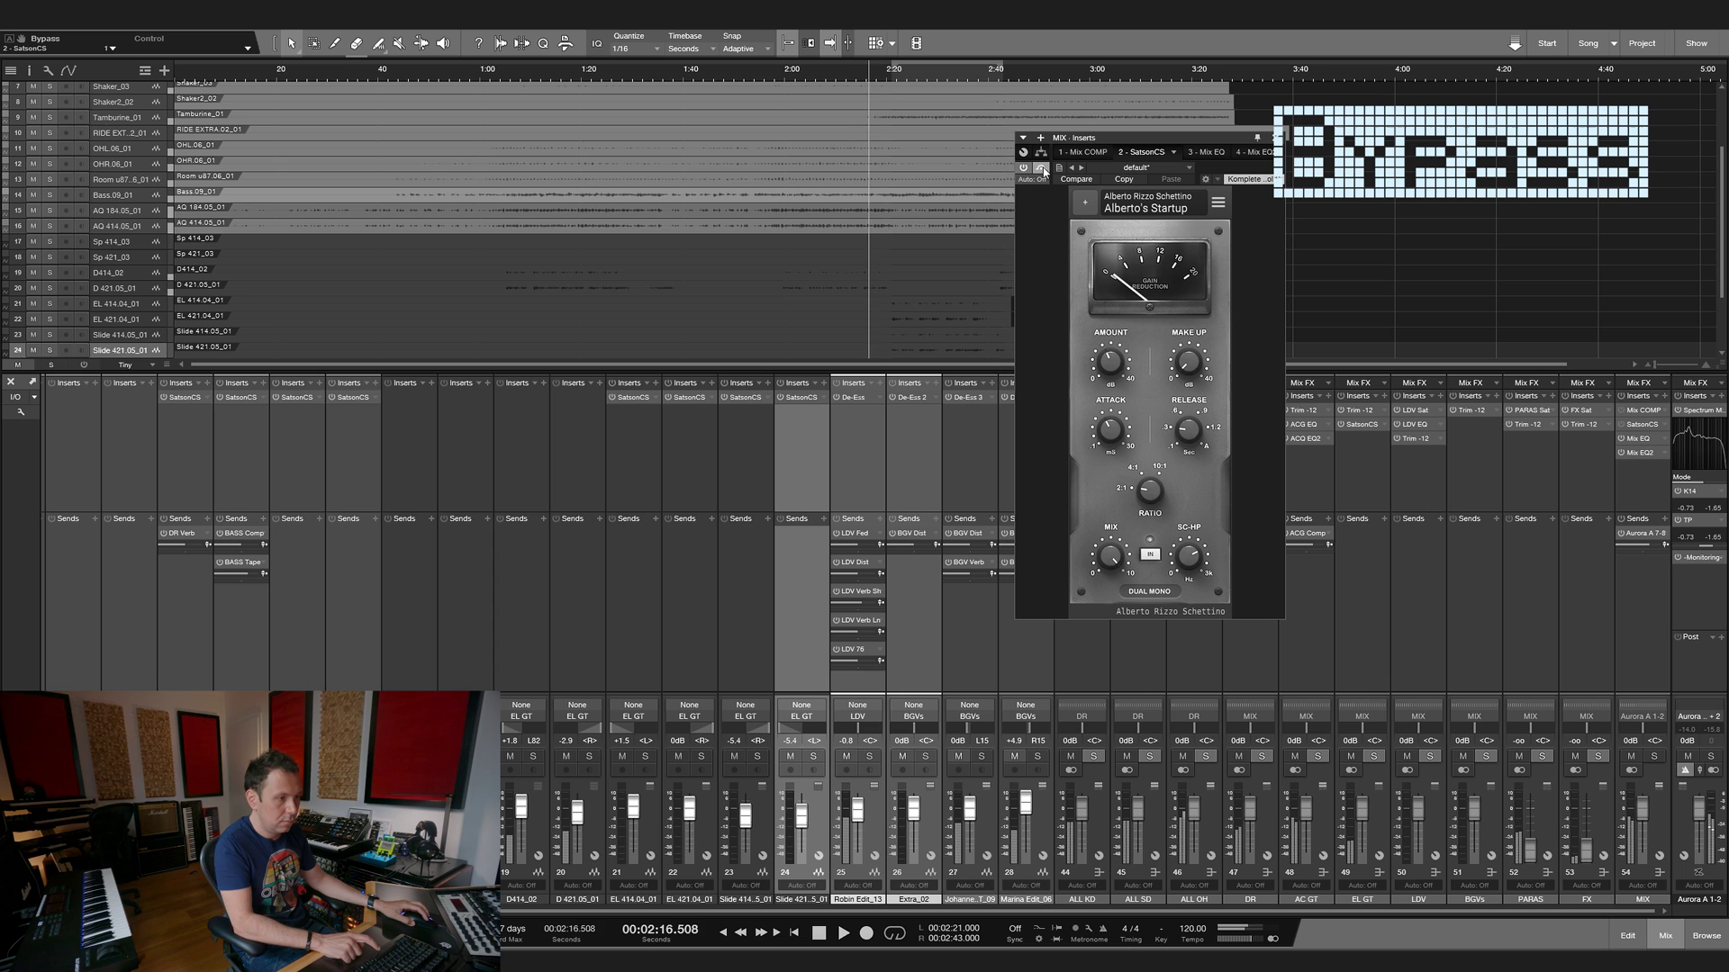
pyautogui.click(1041, 169)
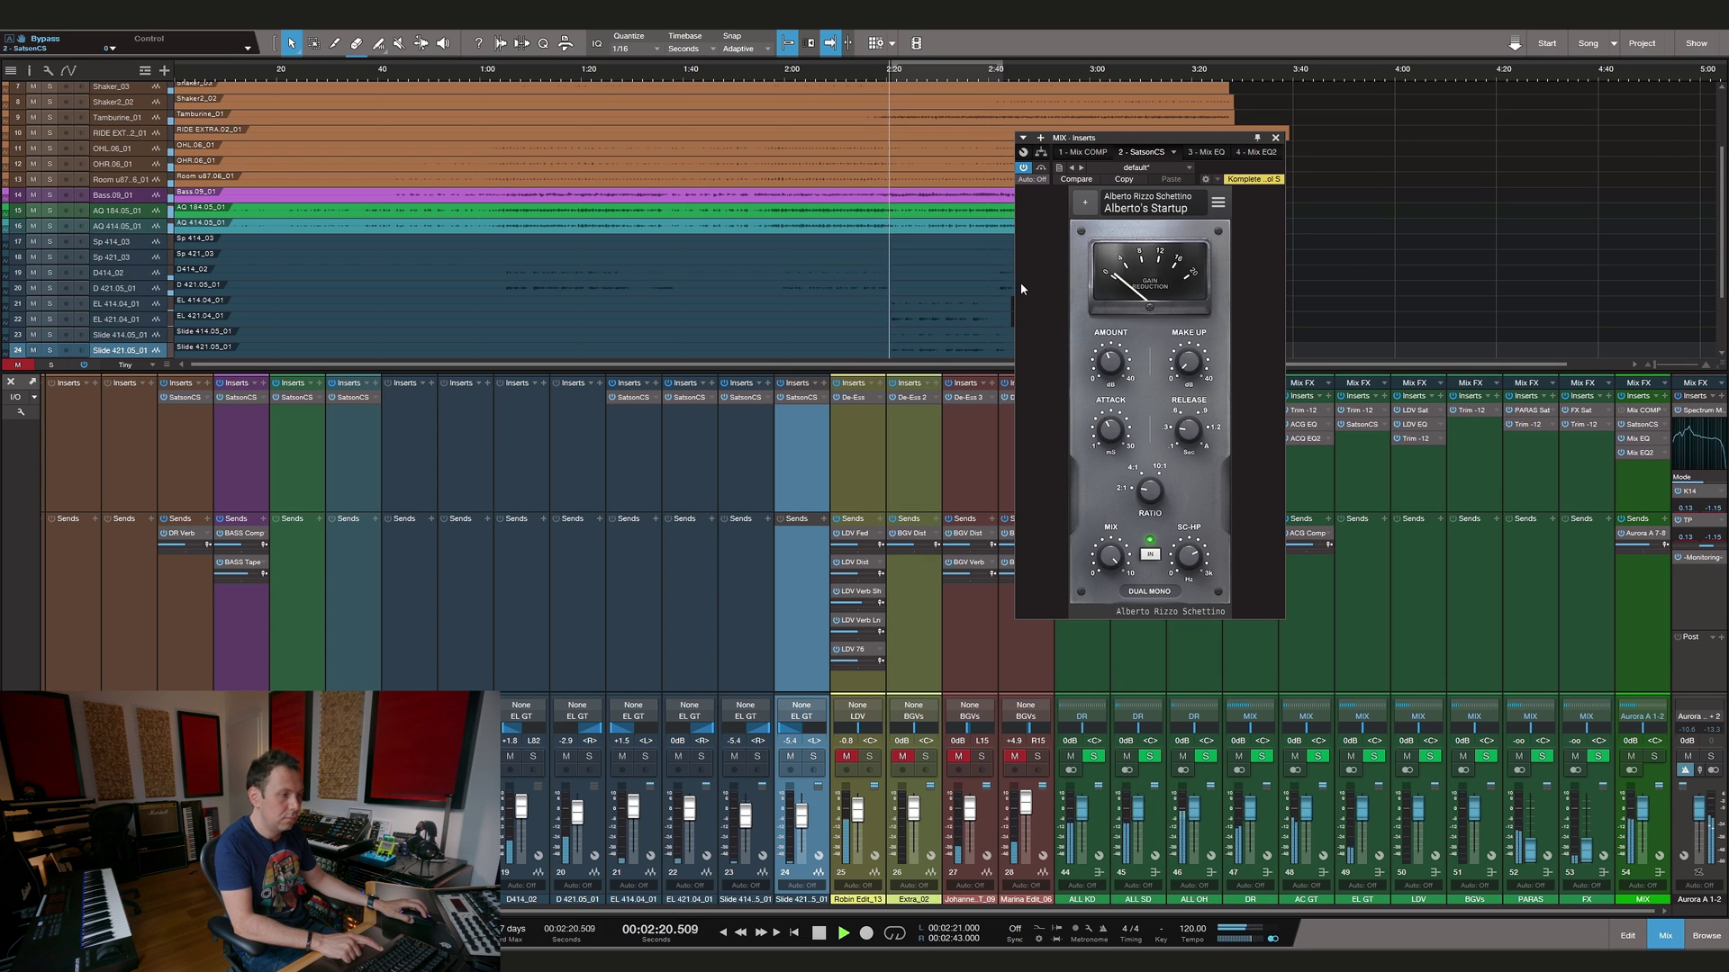
pyautogui.press('space')
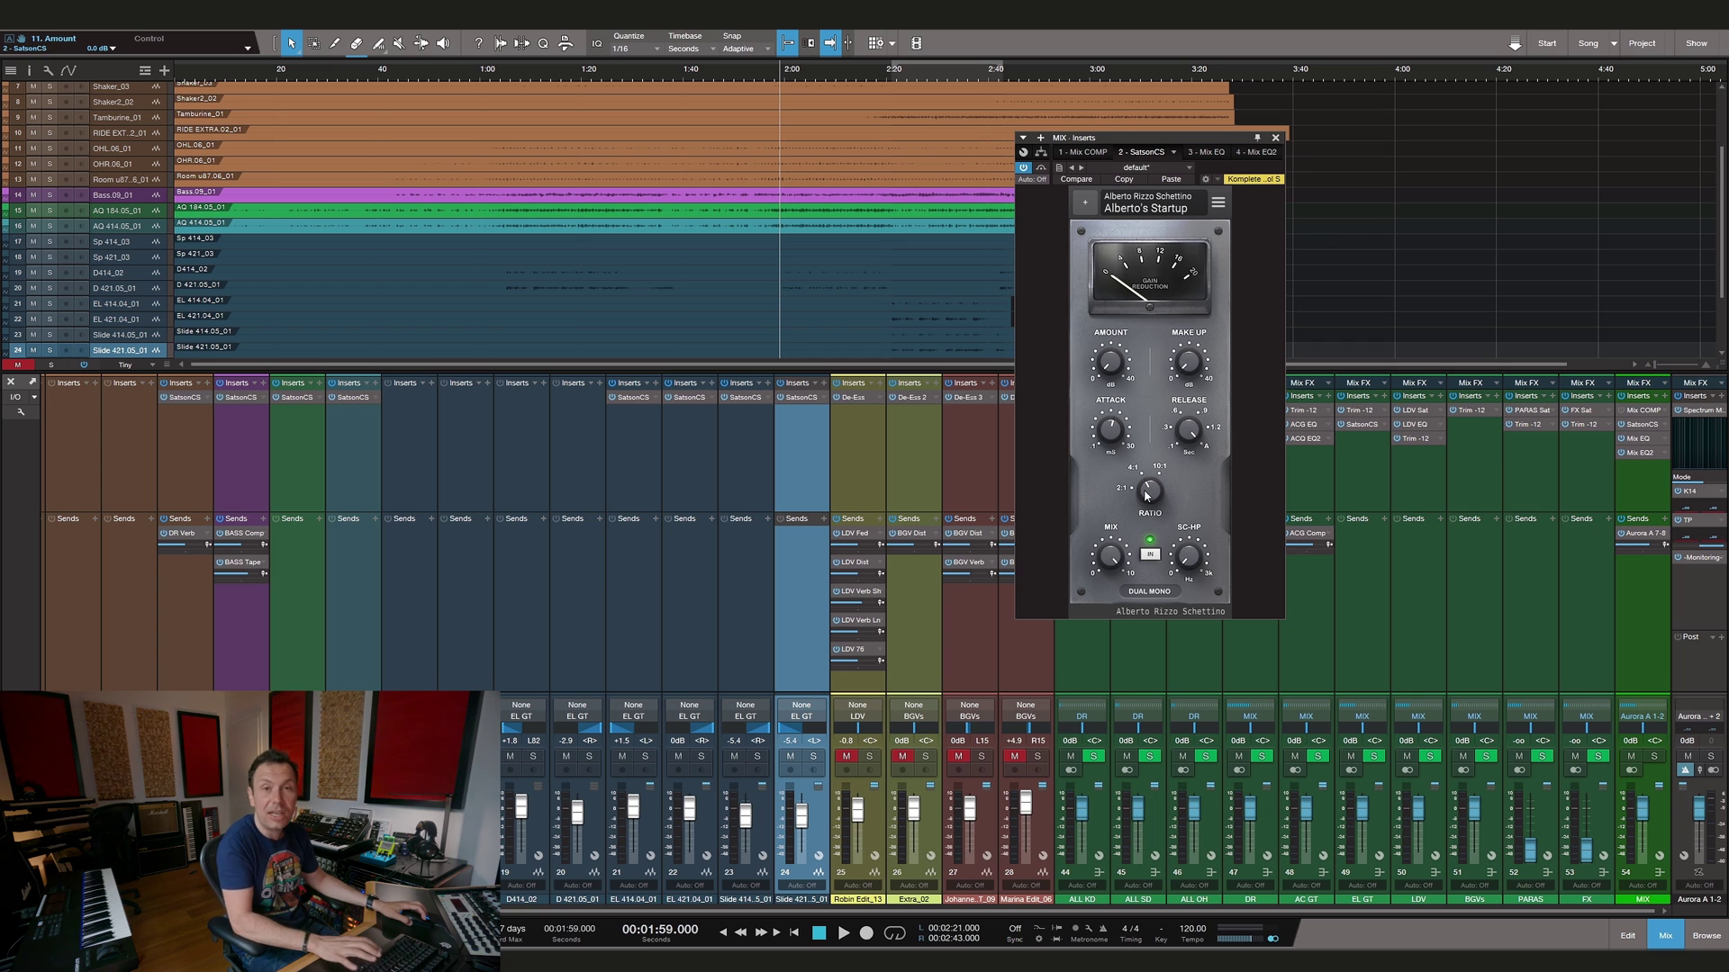
# Switch the MIX bus SatsonCS compressor to Stereo Link, and during playback set its amount to 15.2 dB and make-up to 2.9 dB
pyautogui.click(1148, 591)
pyautogui.click(1120, 565)
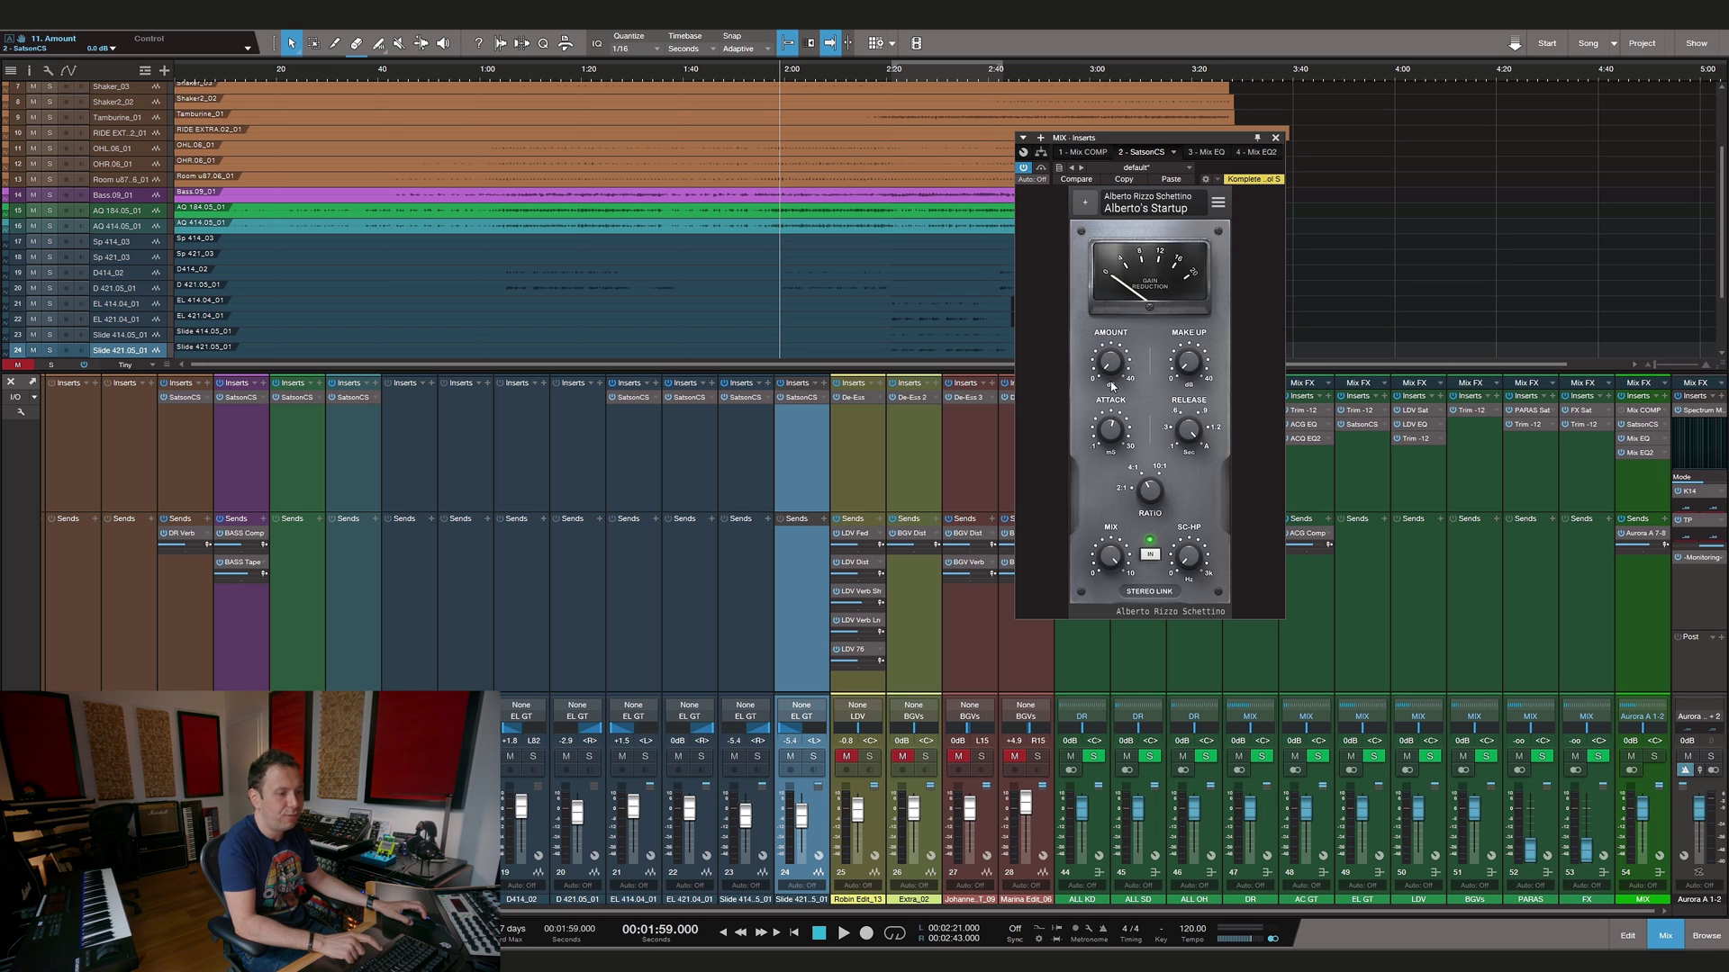
pyautogui.press('space')
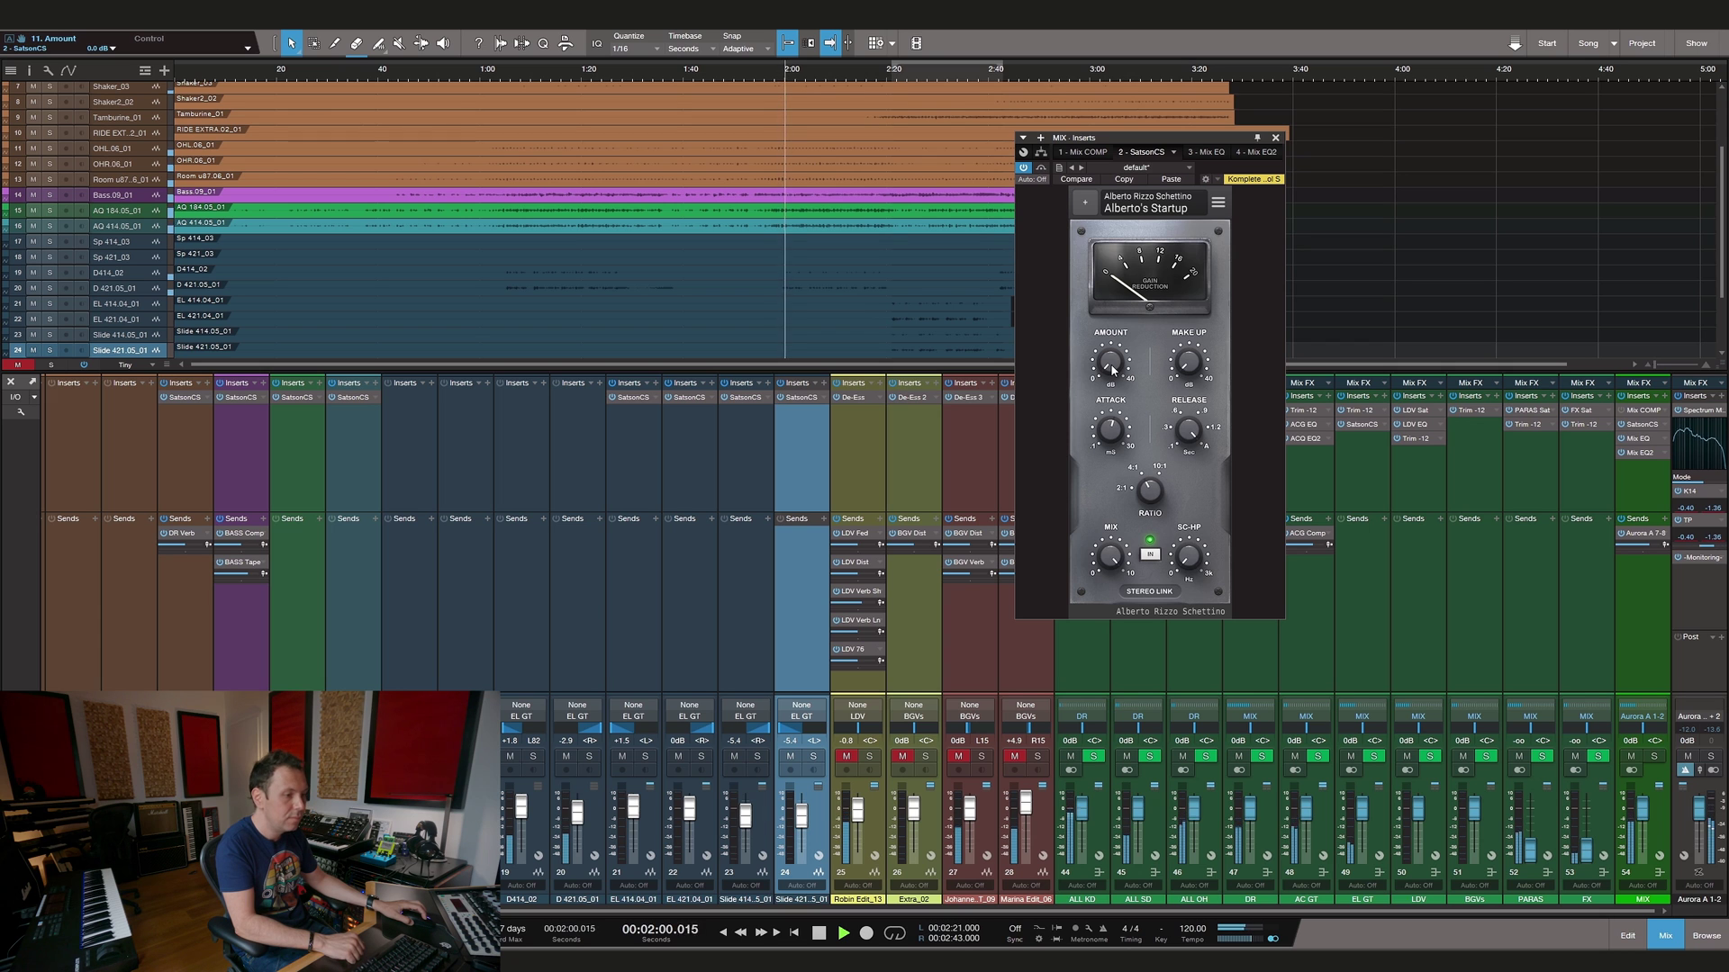
pyautogui.moveTo(1113, 369); pyautogui.dragTo(1118, 302)
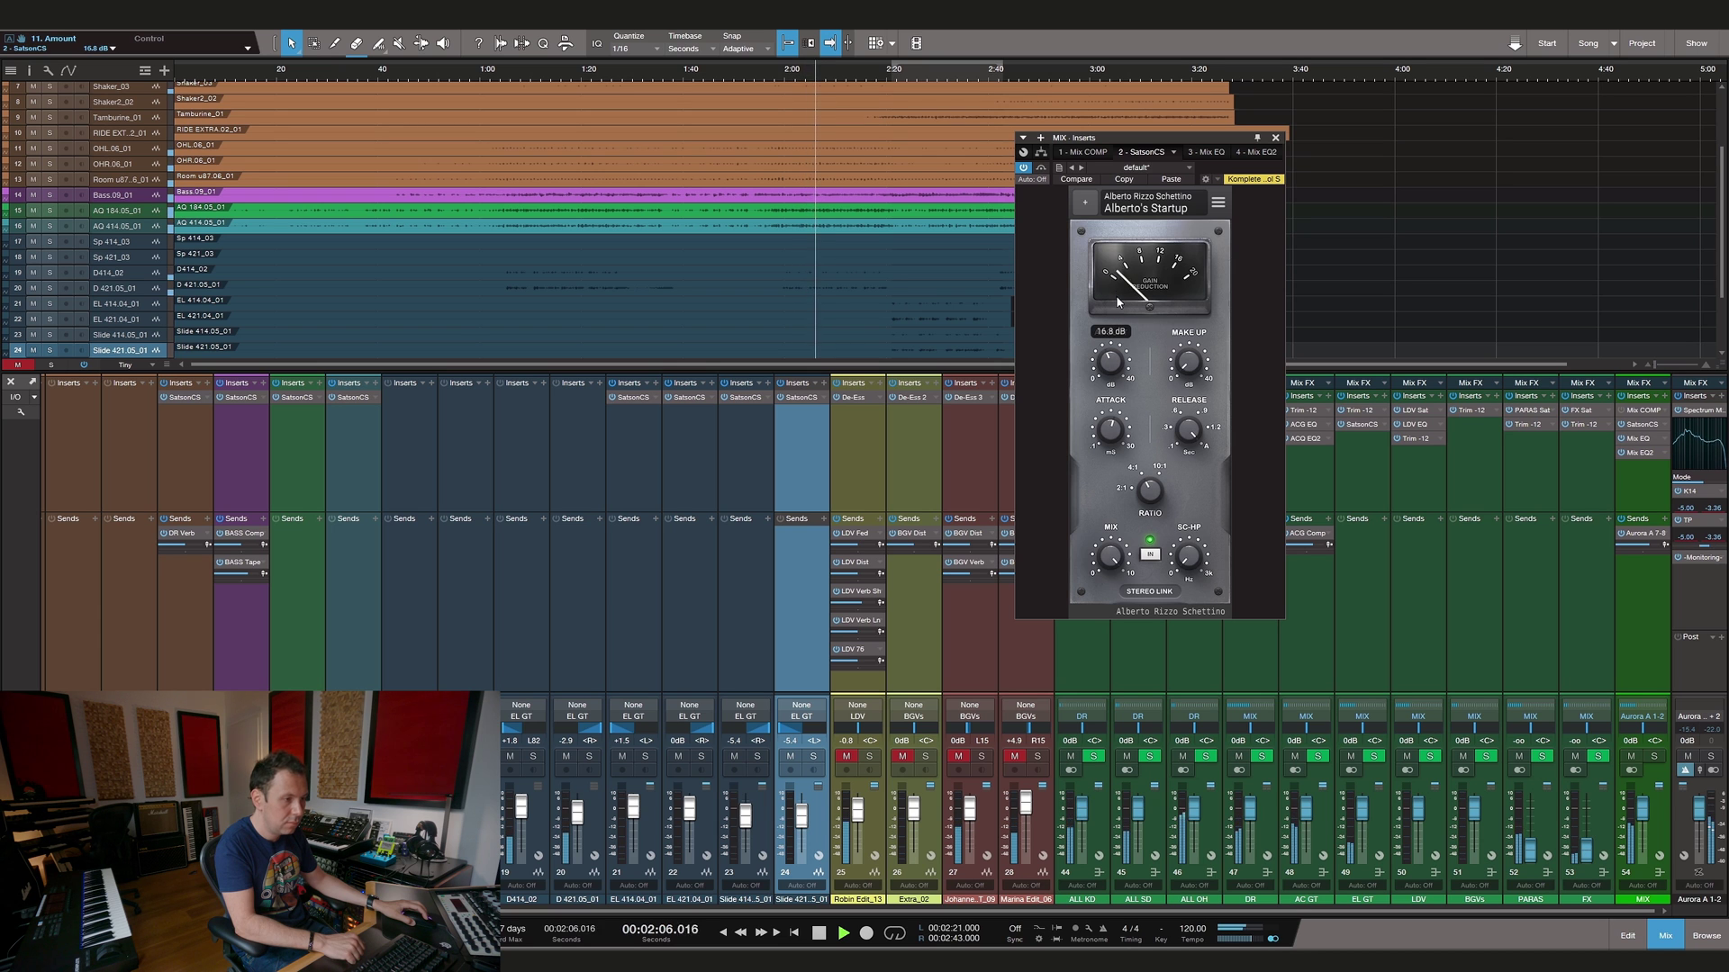
pyautogui.moveTo(1190, 361); pyautogui.dragTo(1111, 373)
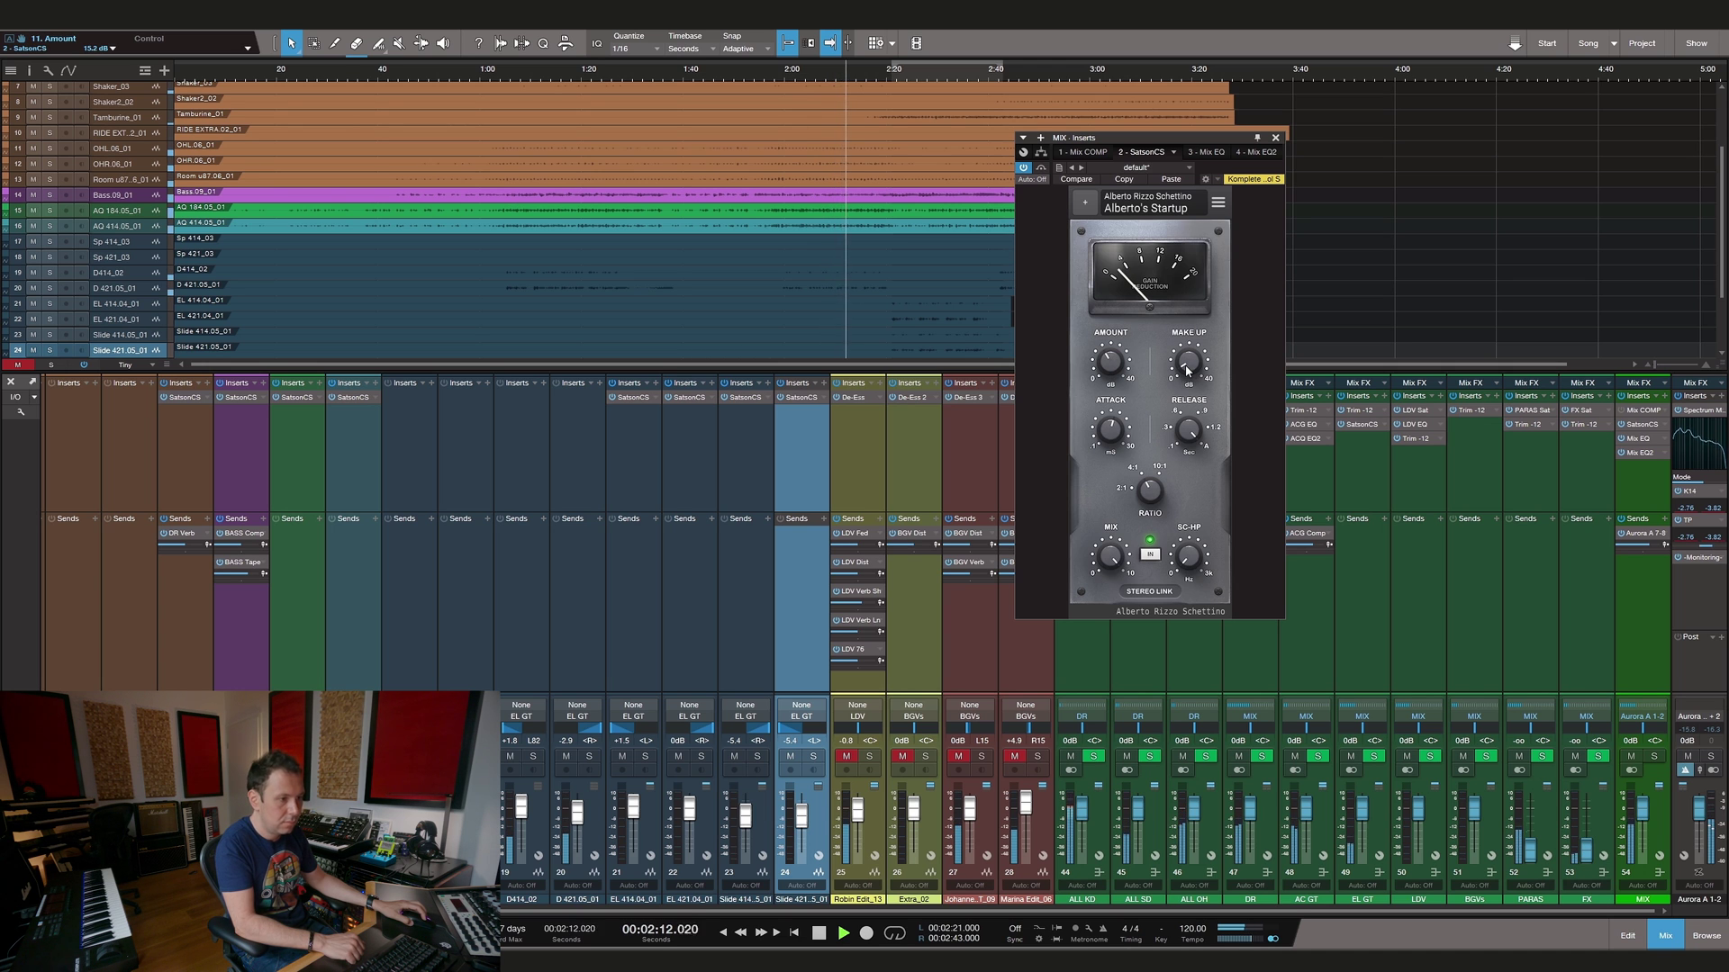
# Compare the MIX bus with the SatsonCS compressor module bypassed and active during playback, checking its make-up gain
pyautogui.click(1151, 552)
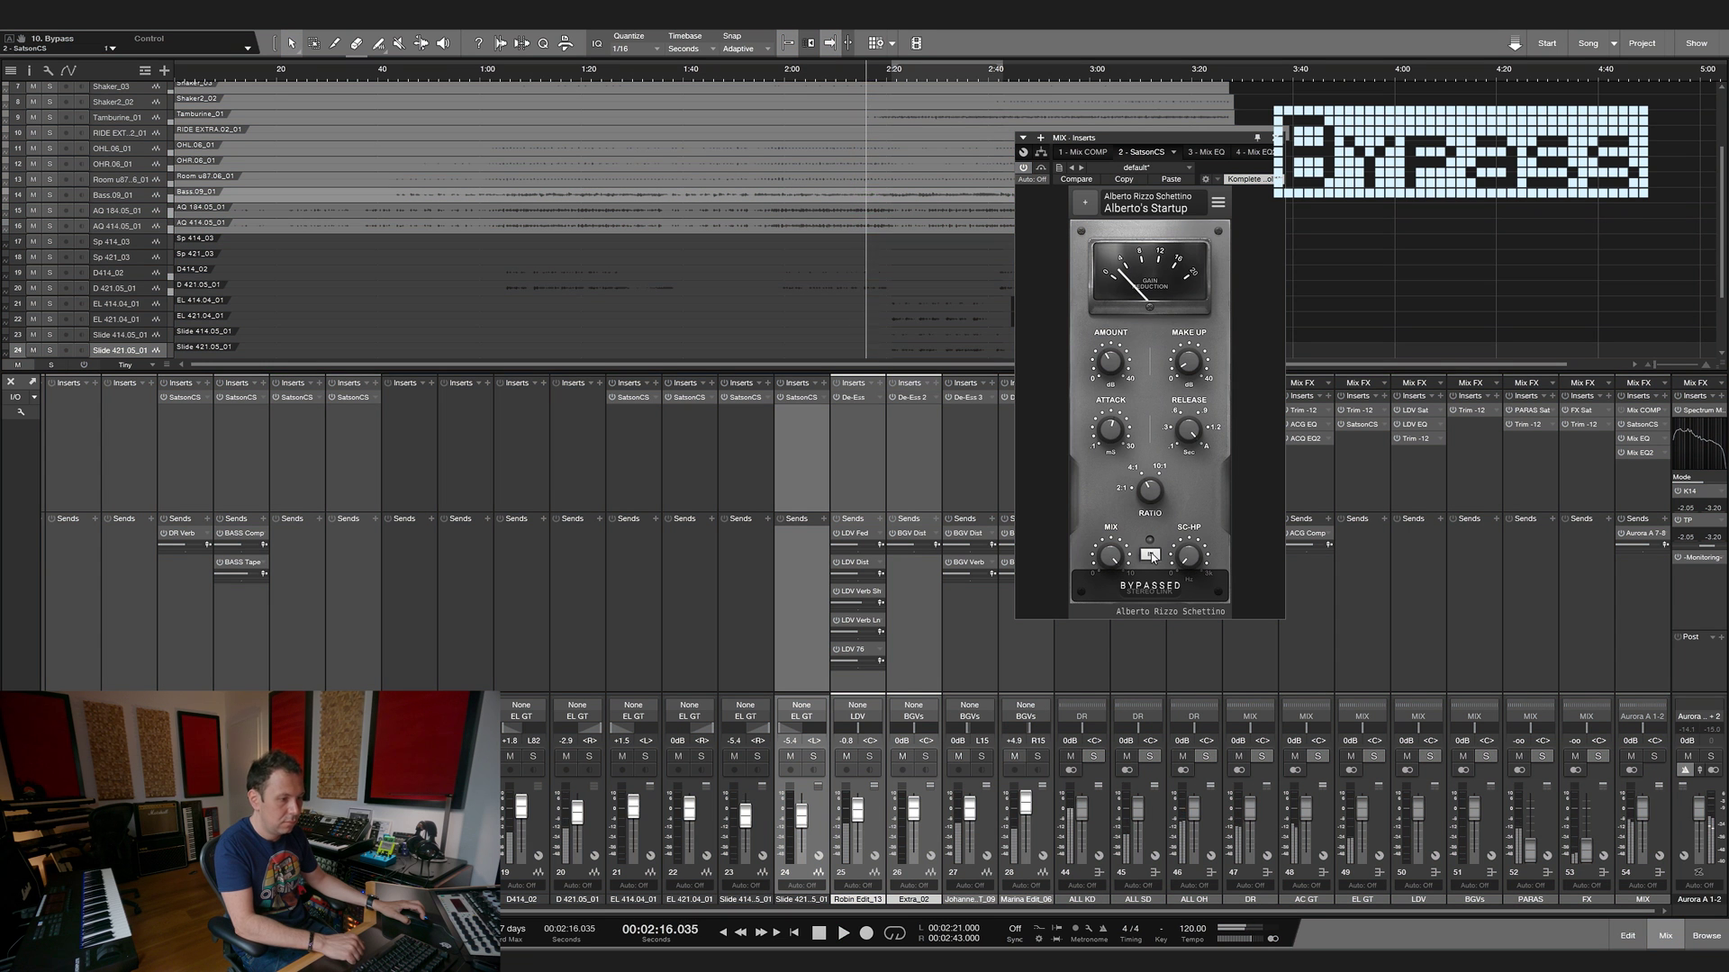
pyautogui.click(1188, 363)
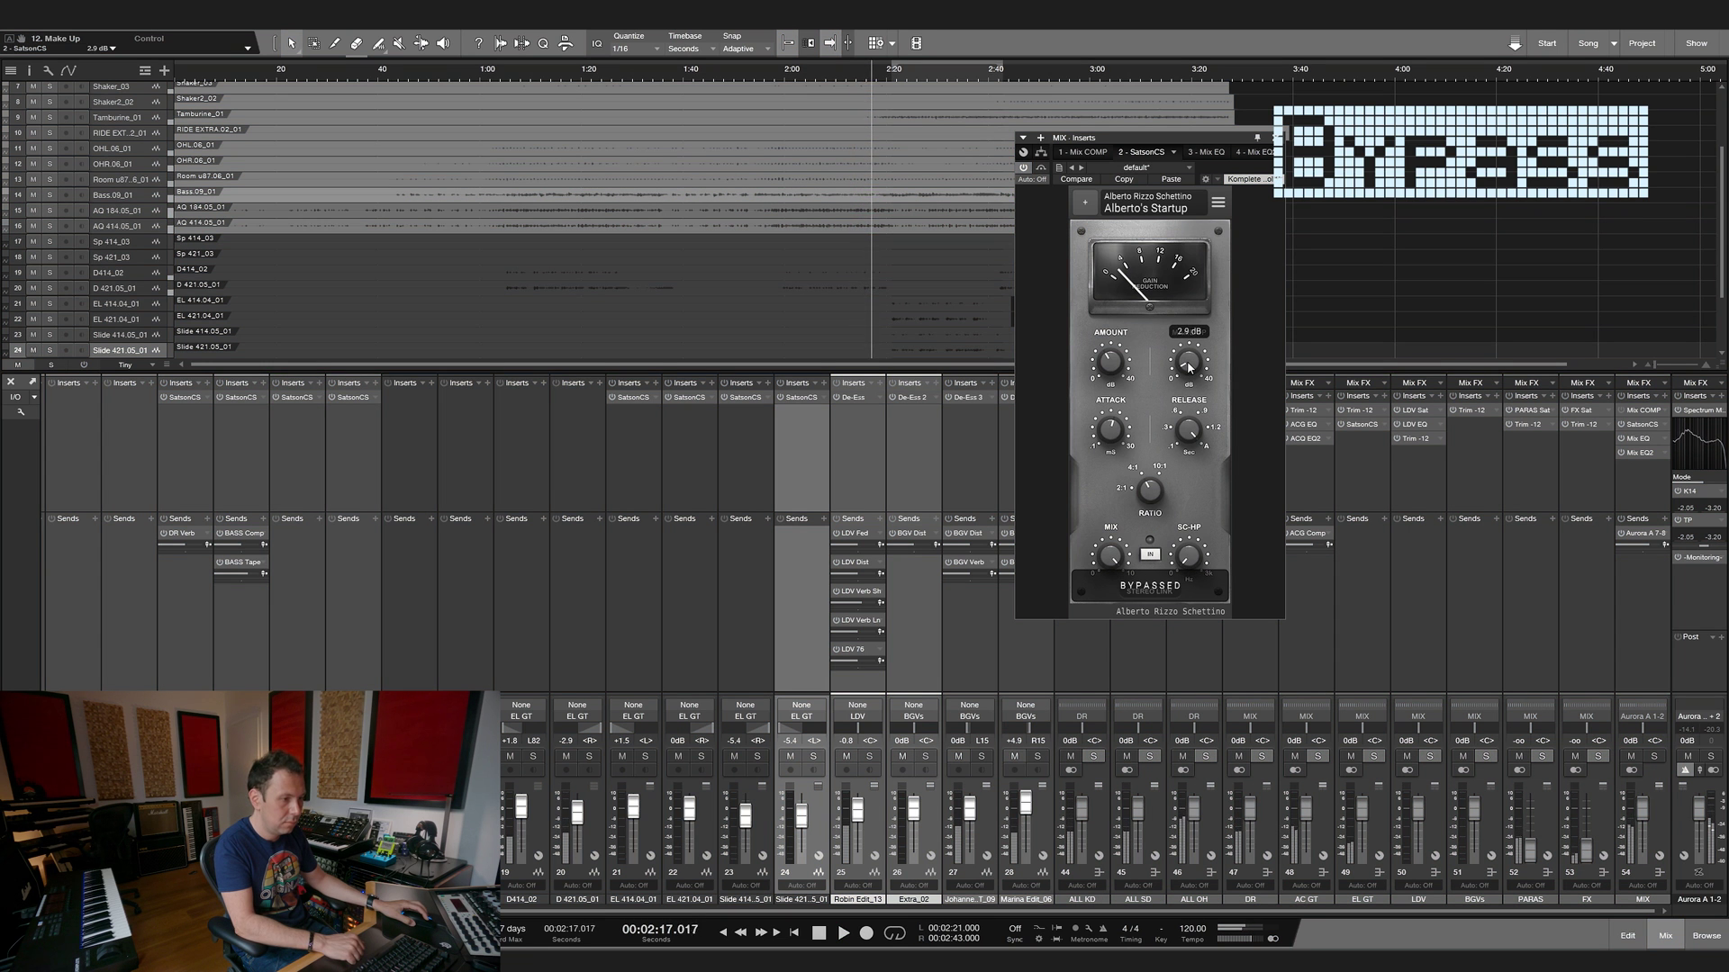
pyautogui.click(1151, 555)
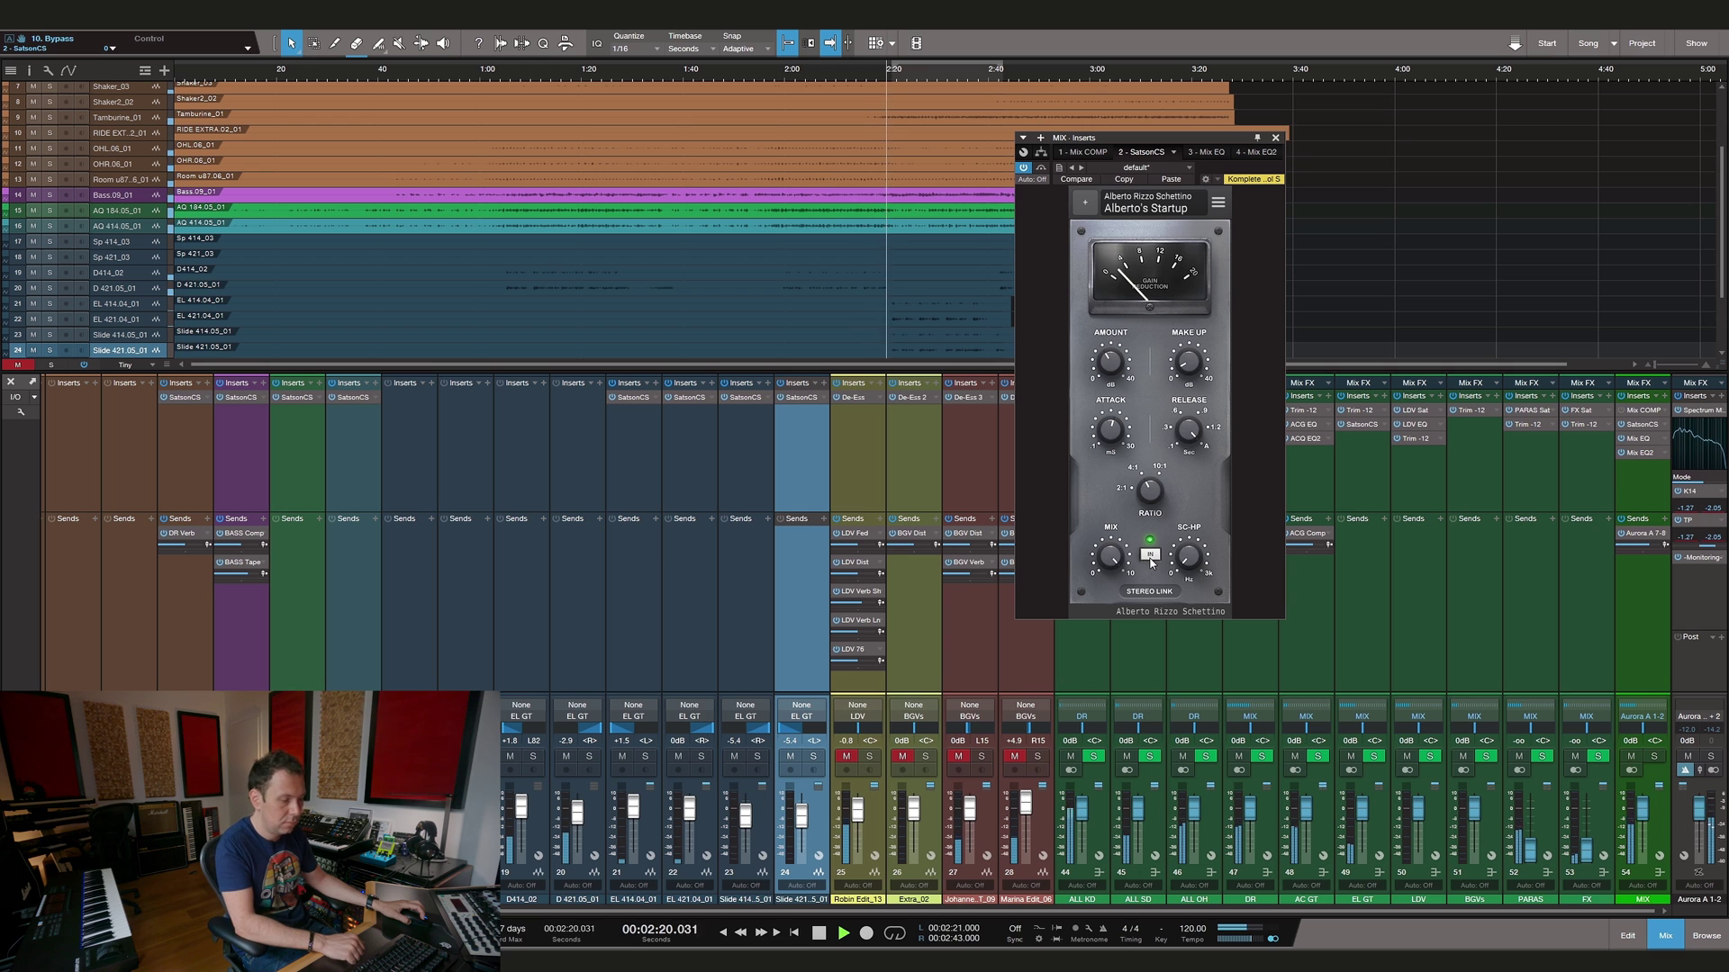
pyautogui.click(1151, 556)
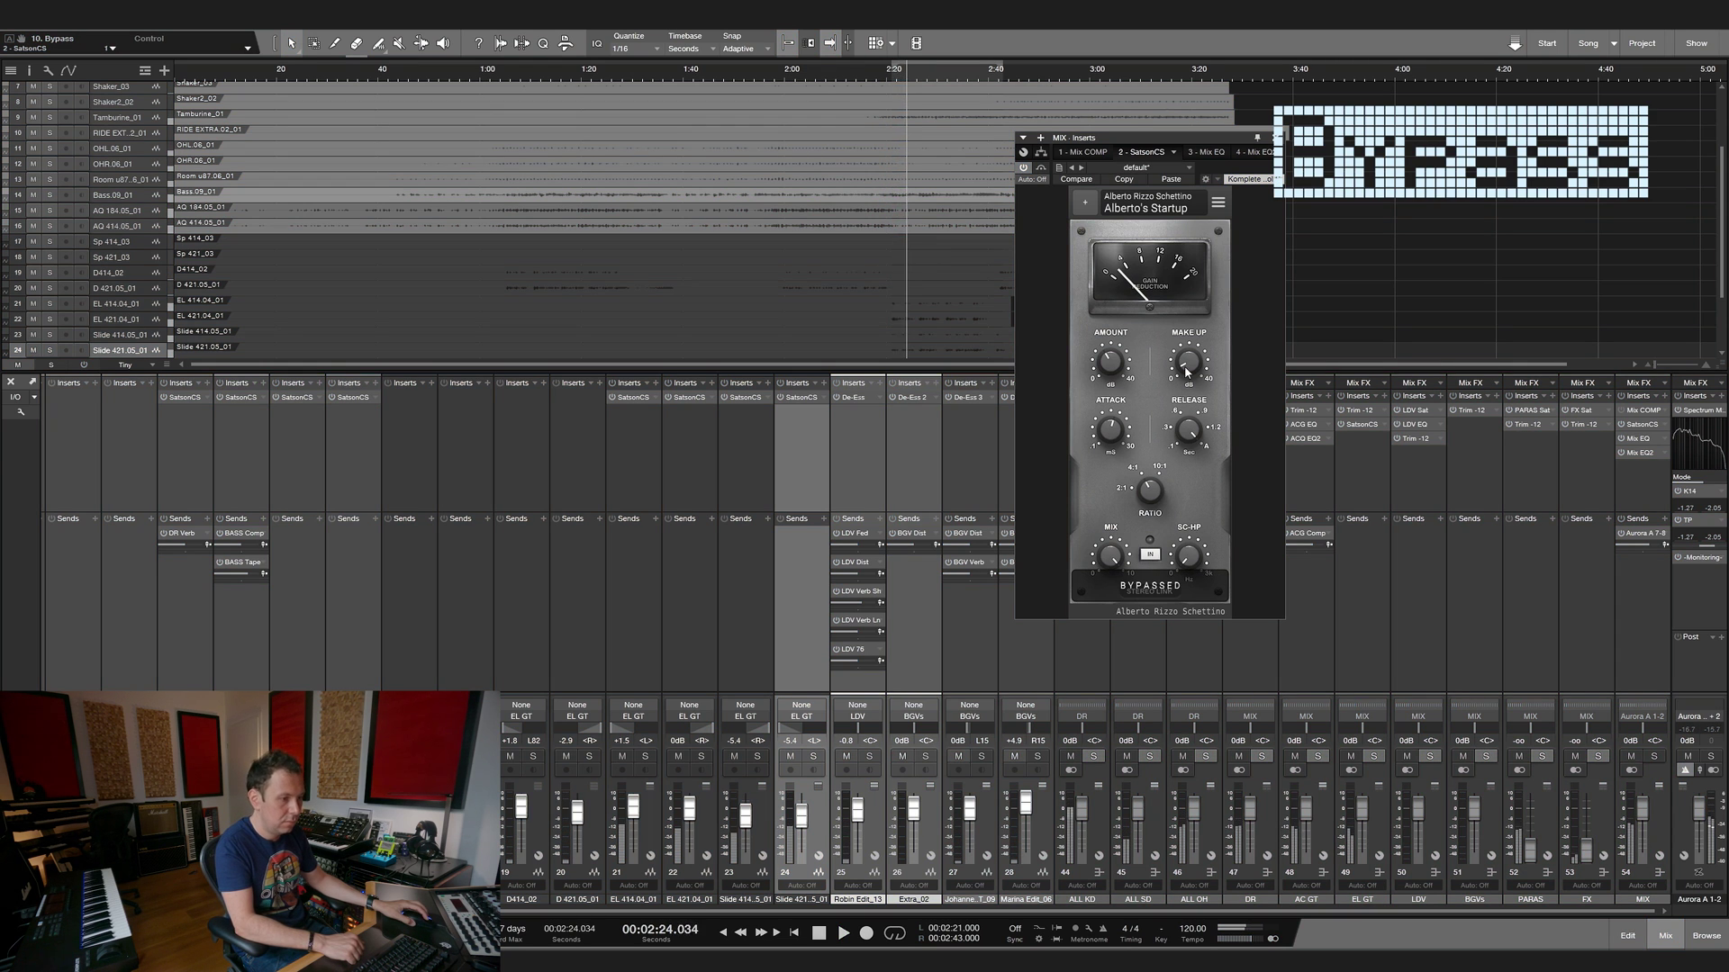
pyautogui.click(1151, 556)
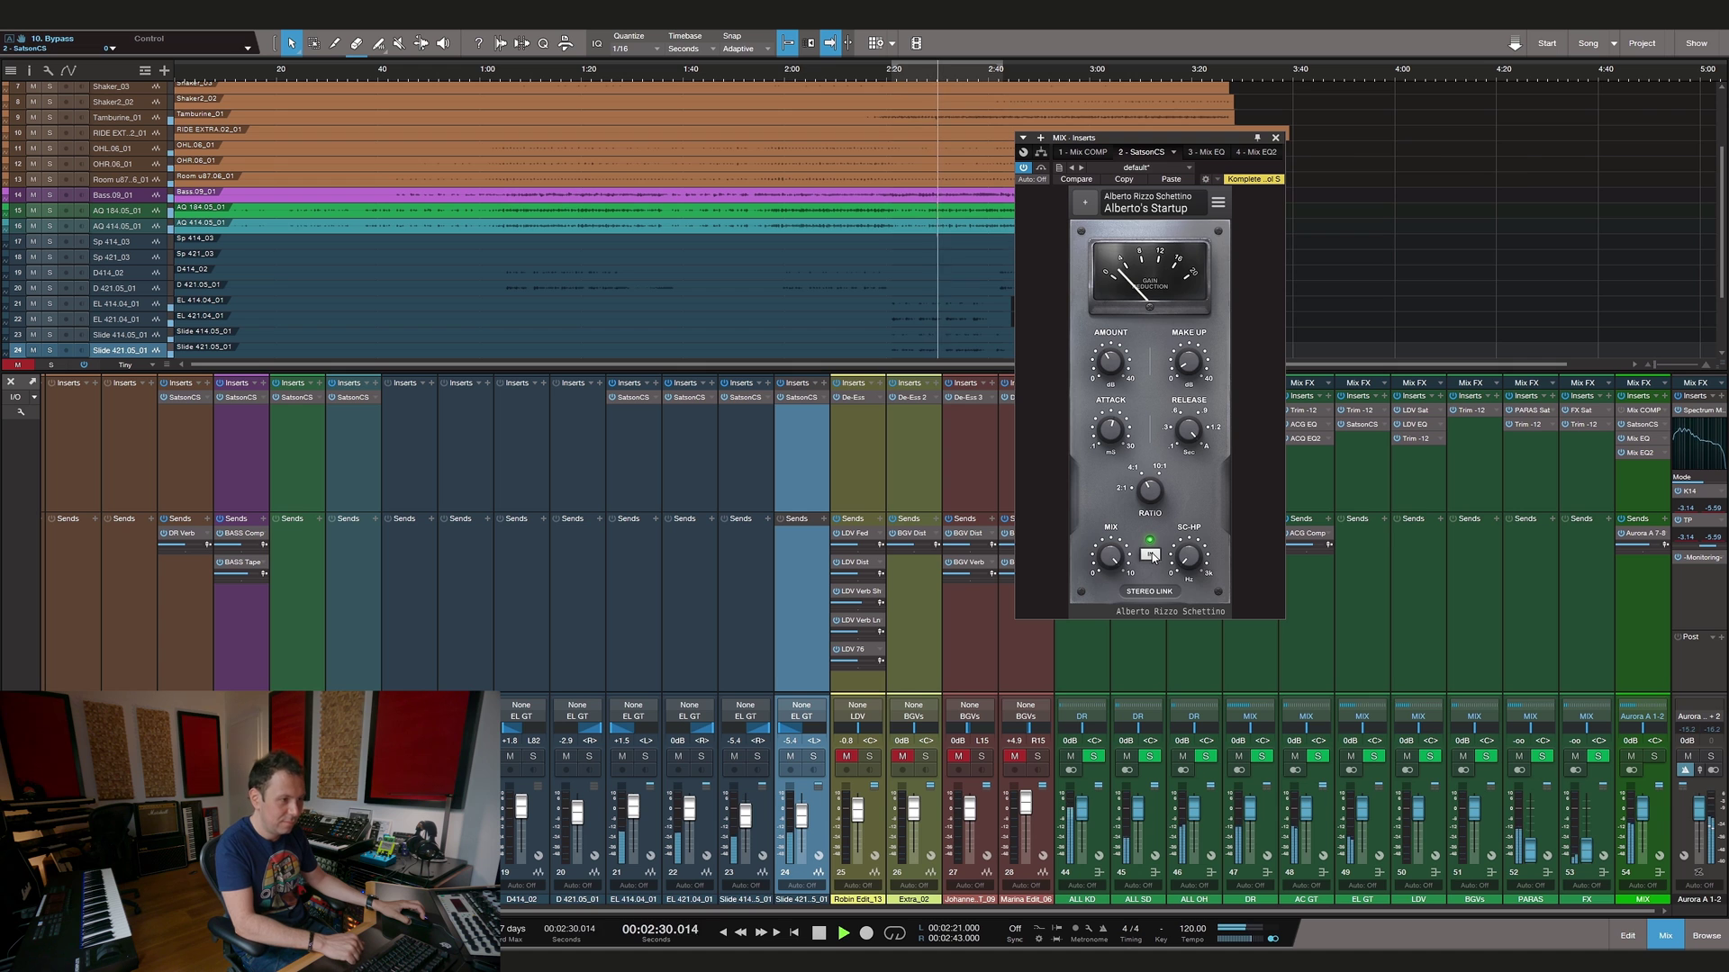
pyautogui.click(1151, 555)
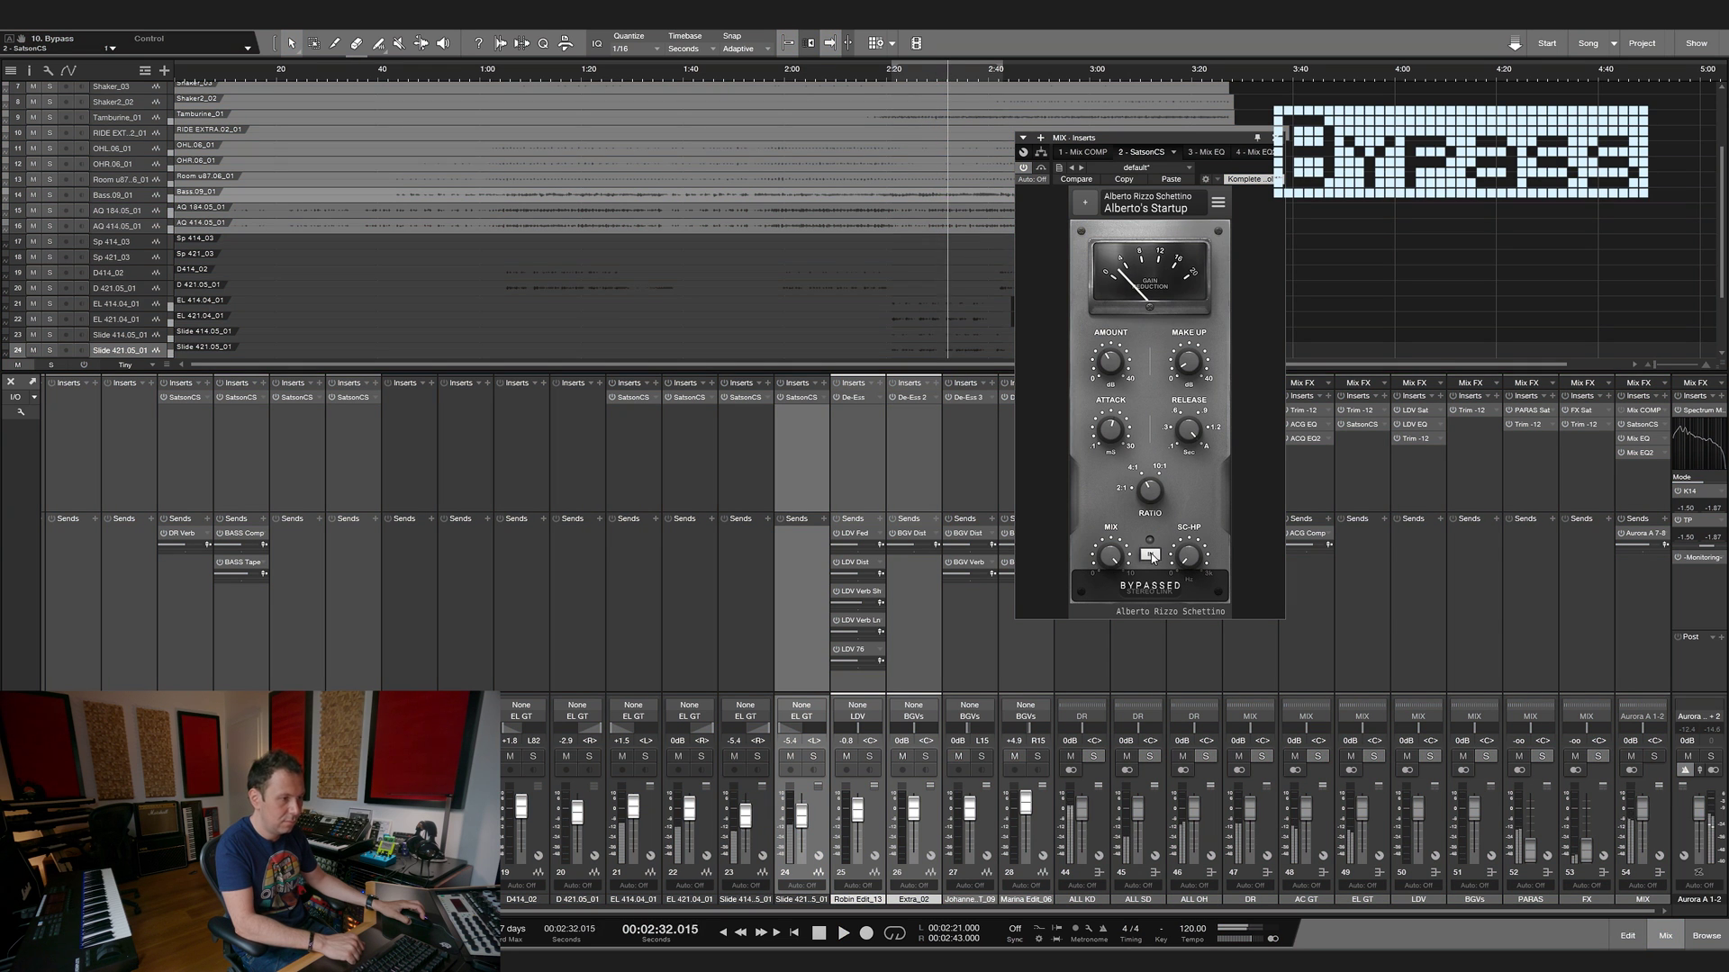
pyautogui.click(1152, 556)
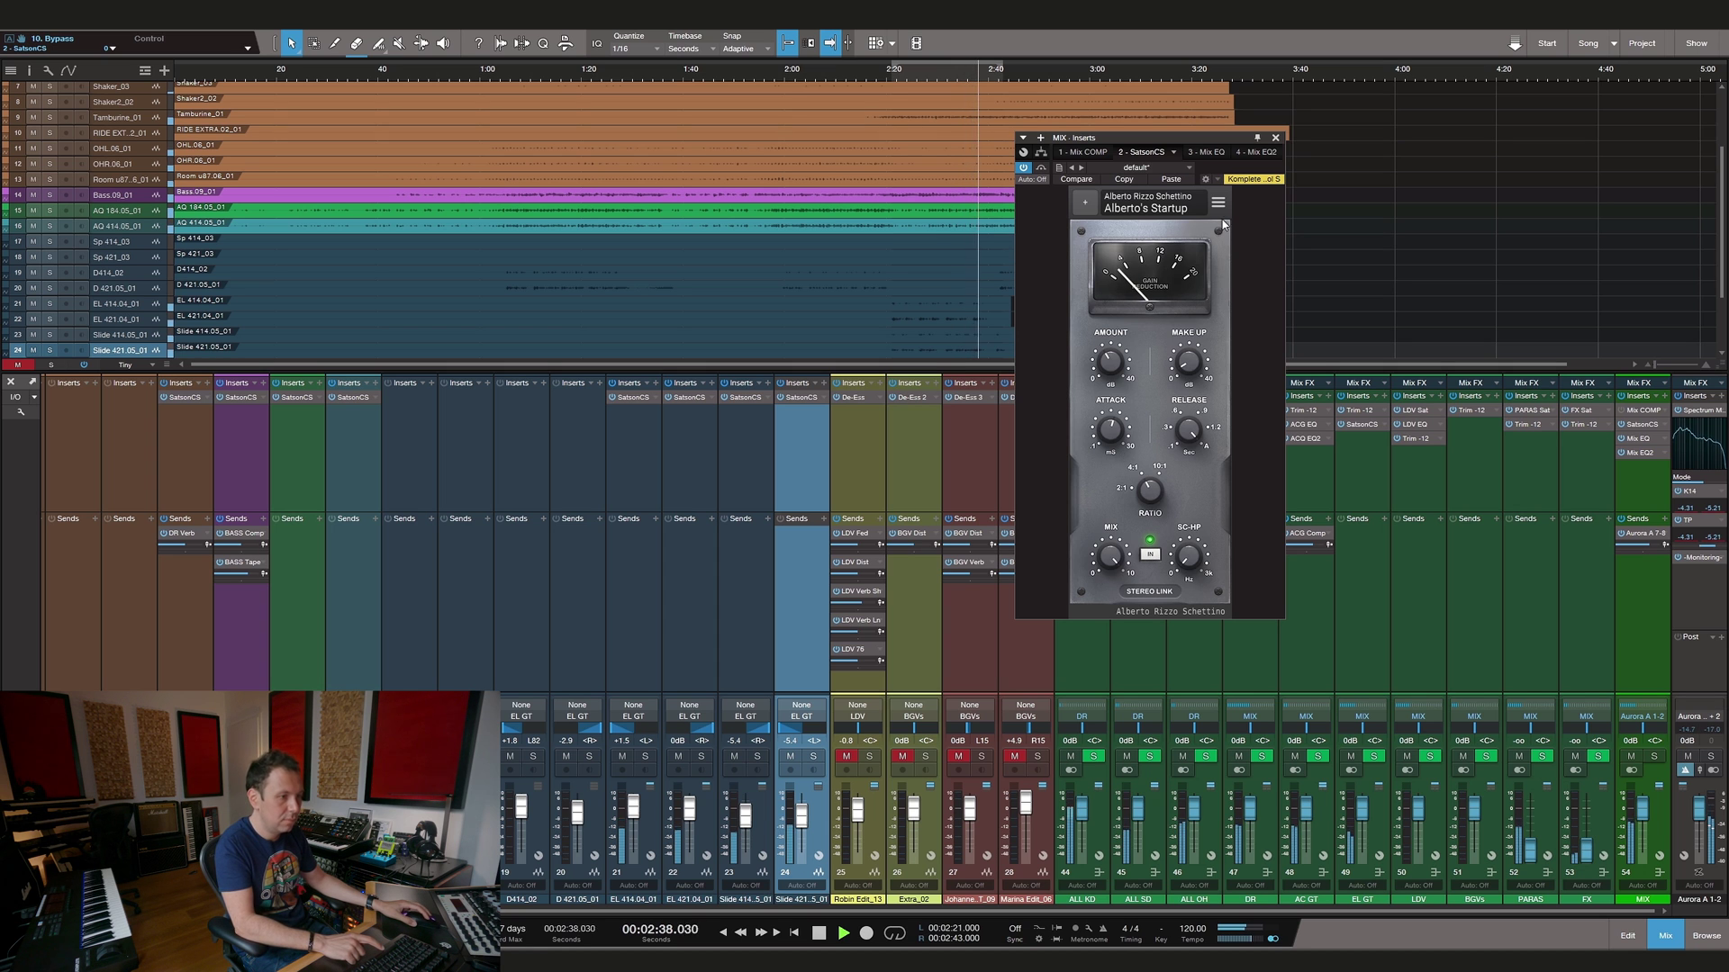
pyautogui.click(1151, 556)
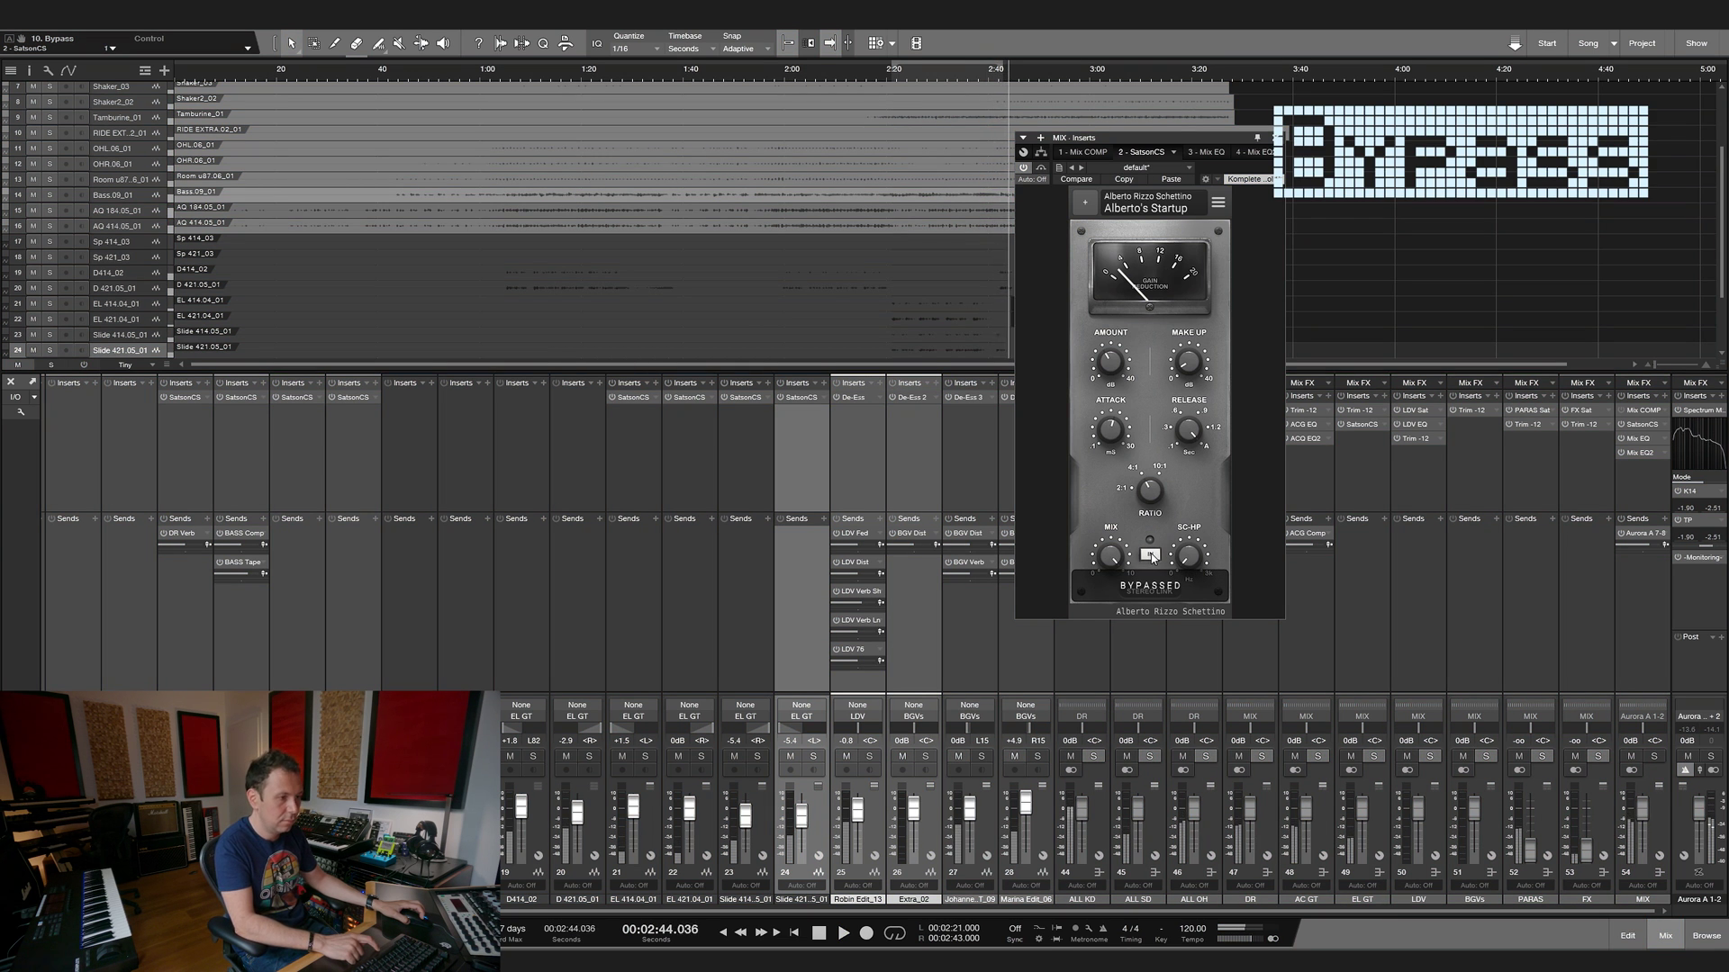
pyautogui.click(1151, 556)
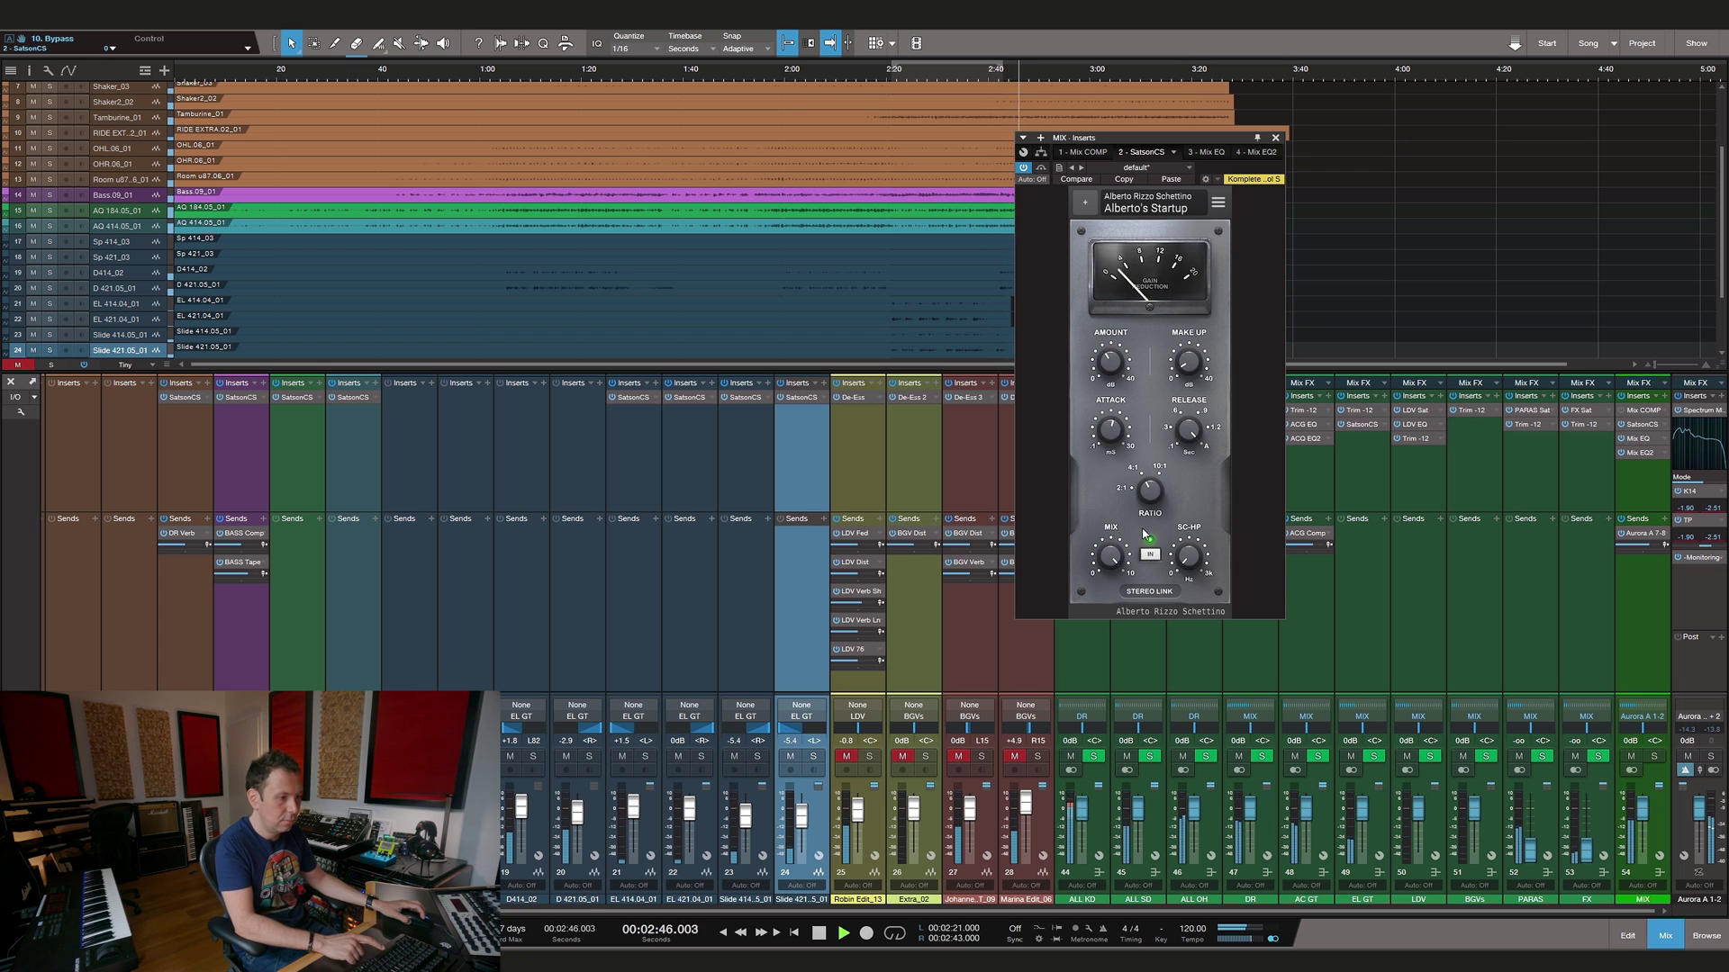
# Adjust the MIX bus compressor's make-up to 4.4 dB and its amount to 17.9 dB during playback, and stop playback
pyautogui.moveTo(1111, 370)
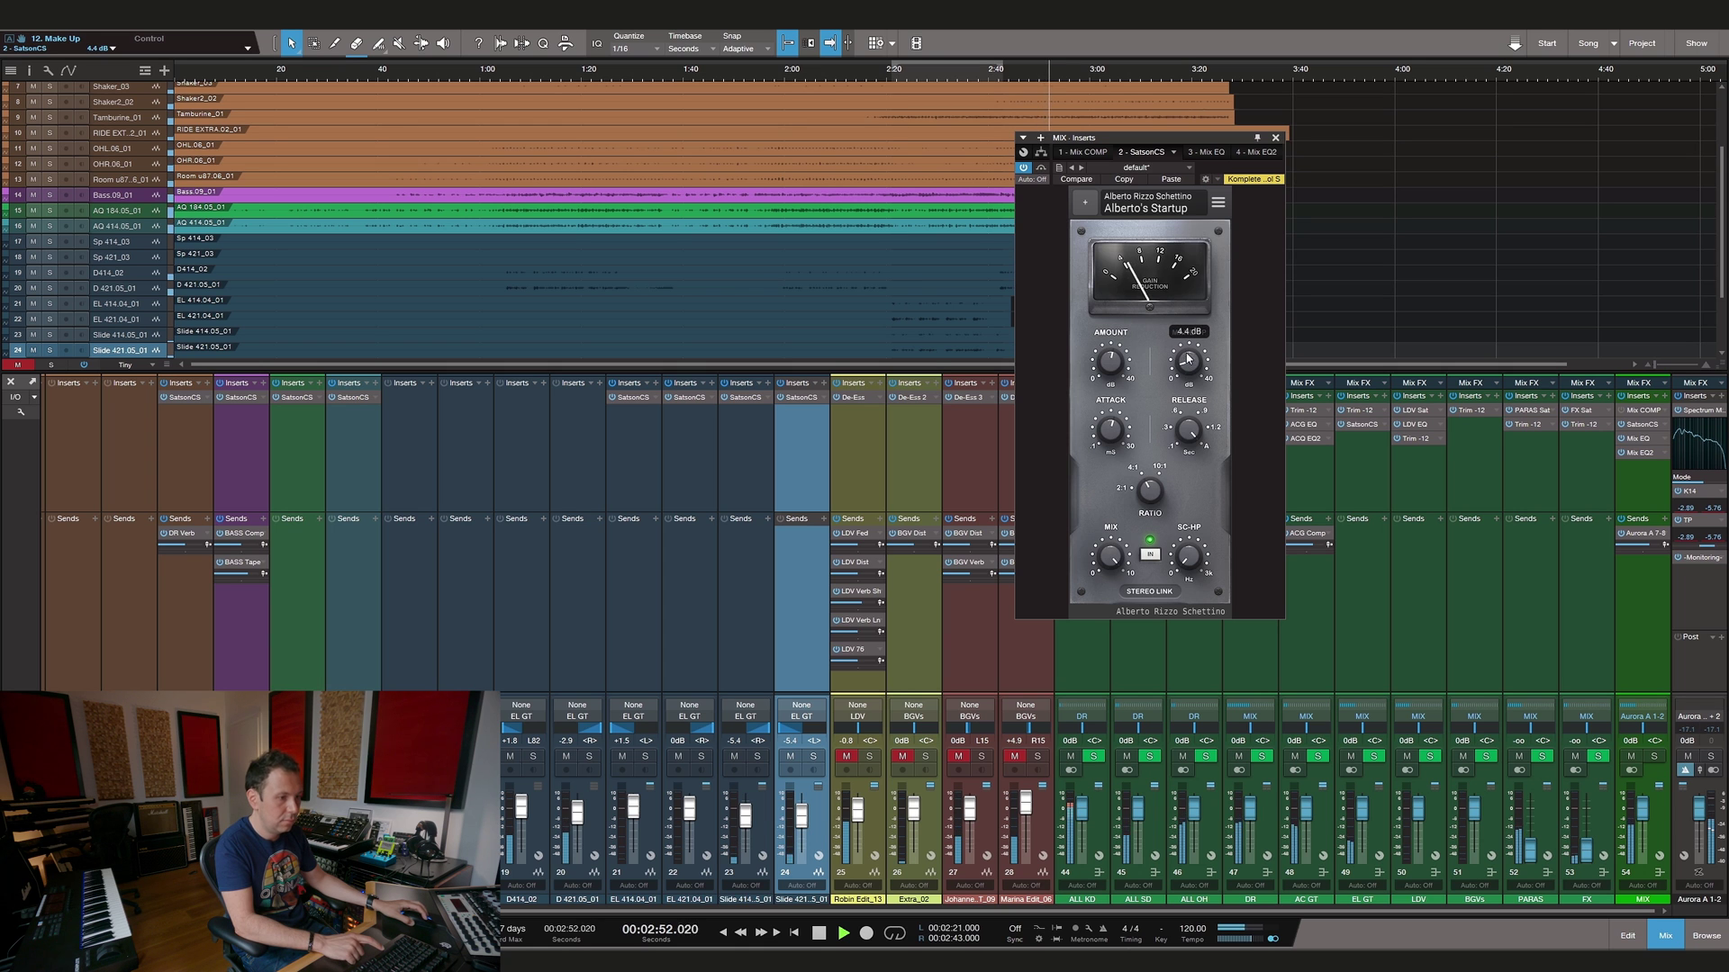
pyautogui.moveTo(1183, 363); pyautogui.dragTo(1115, 389)
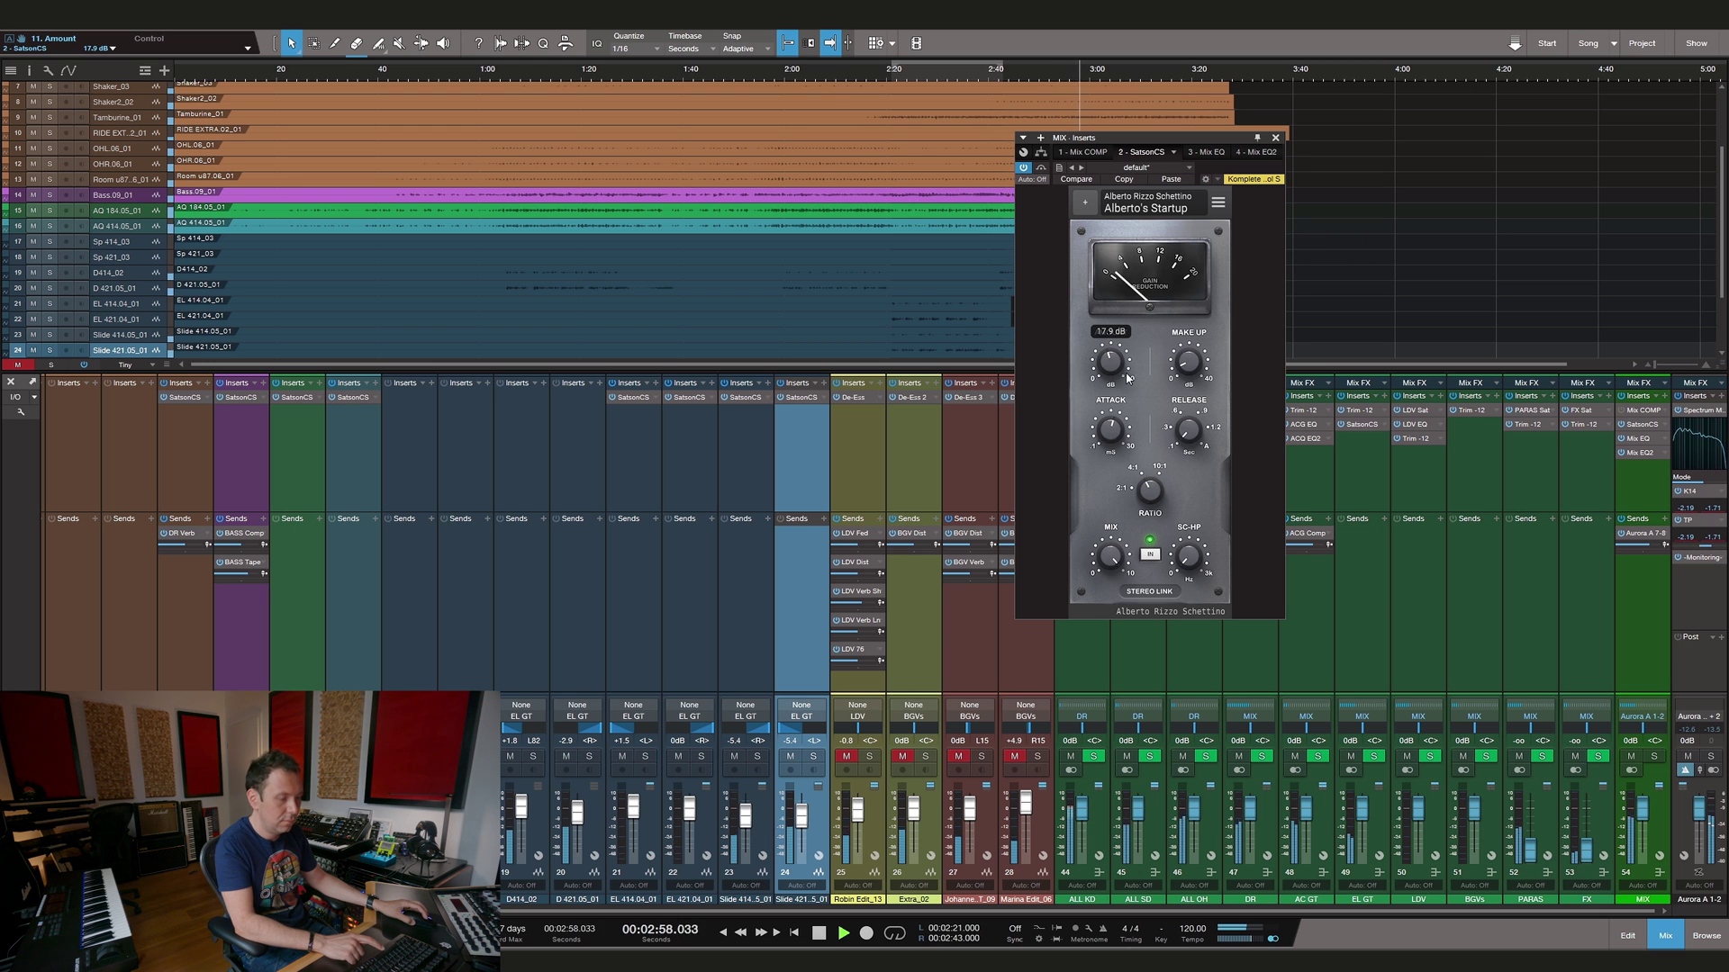
pyautogui.press('space')
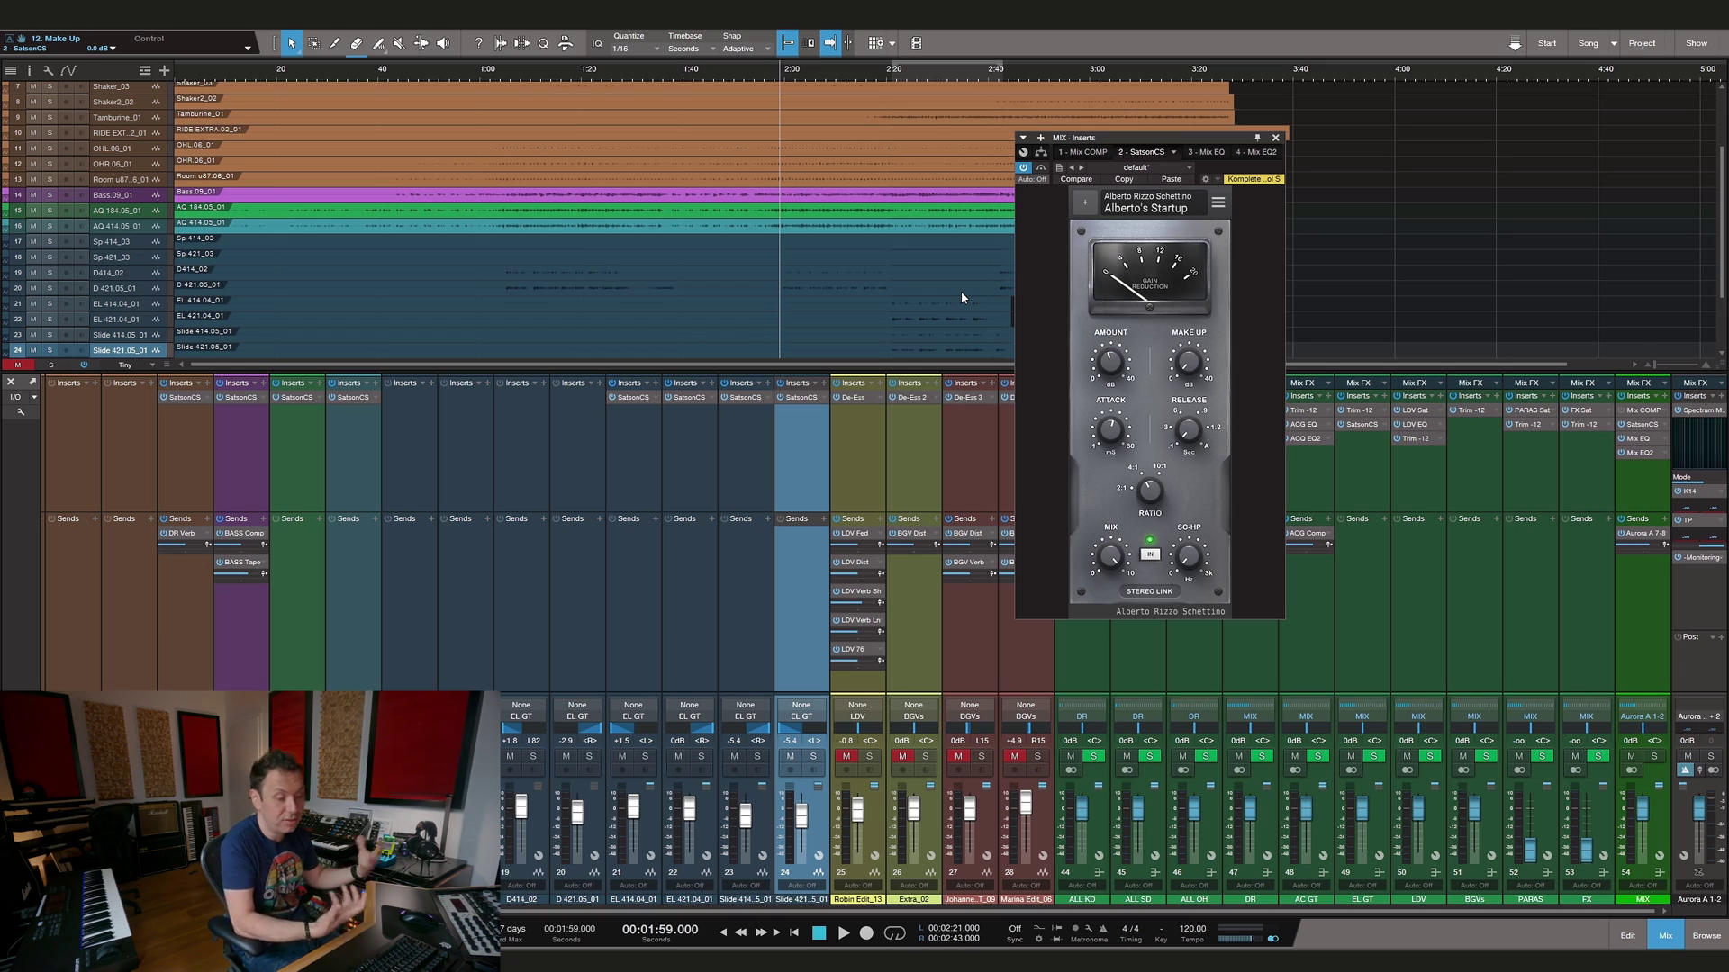
# Solo the lead vocal with its SatsonCS insert open, loop from 0:46 to 3:21 and place the playhead at 0:46
pyautogui.moveTo(1141, 139); pyautogui.dragTo(1187, 144)
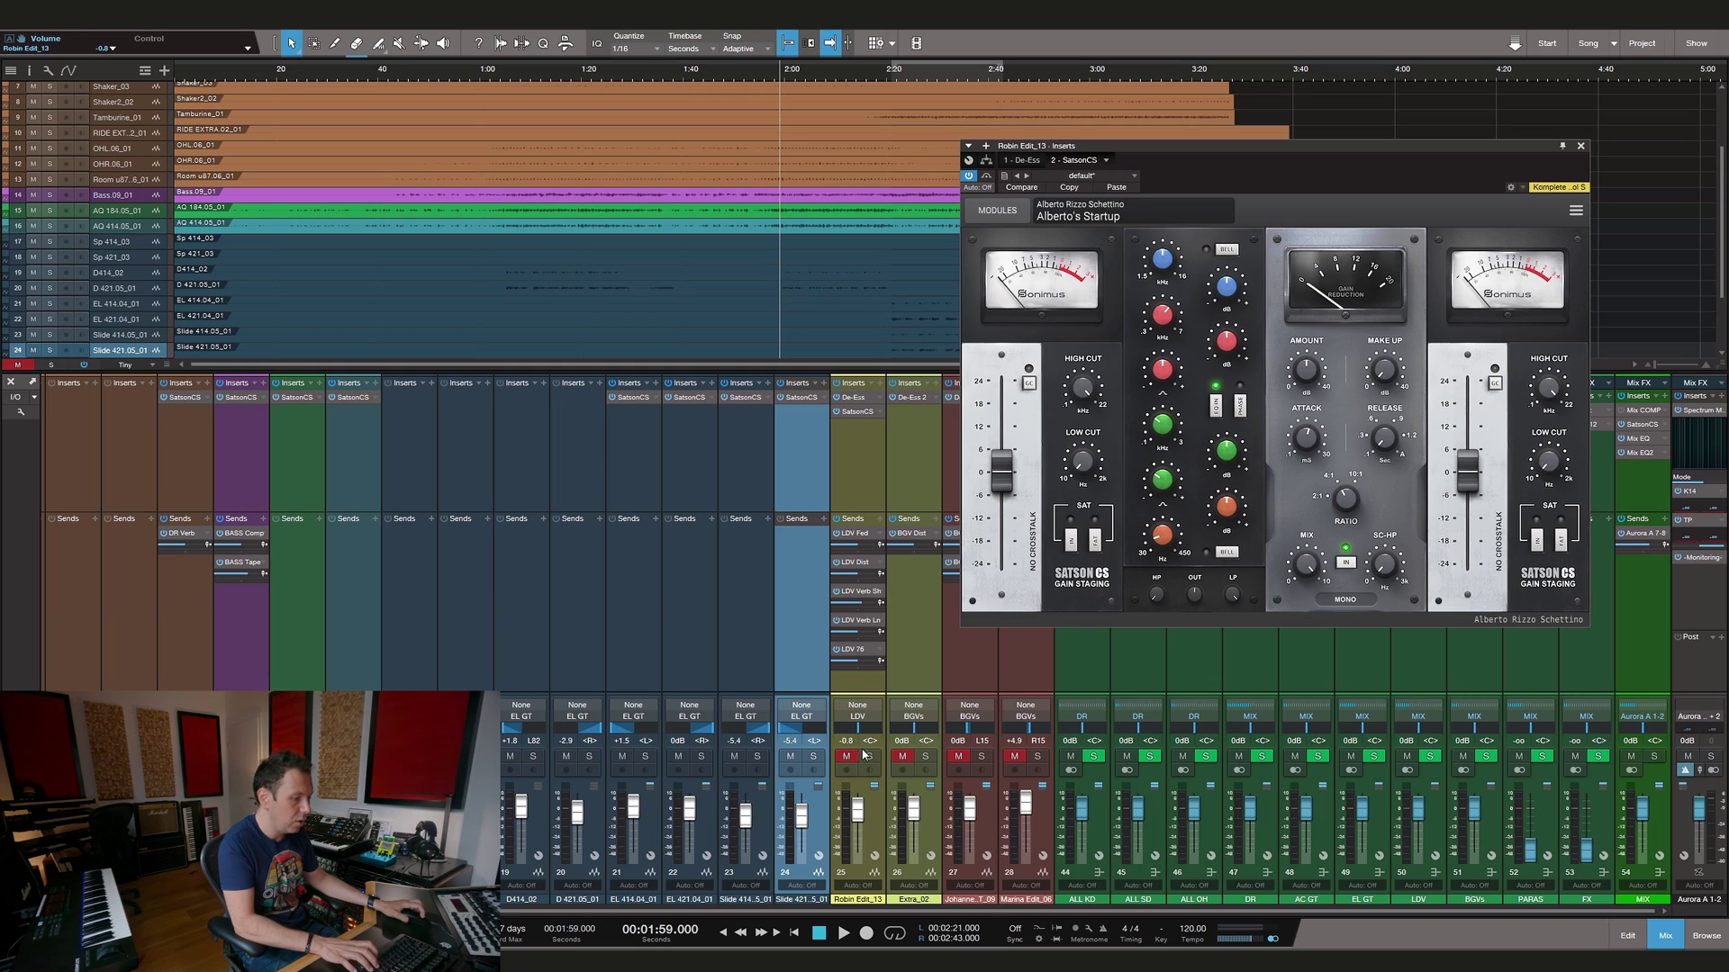
pyautogui.click(785, 77)
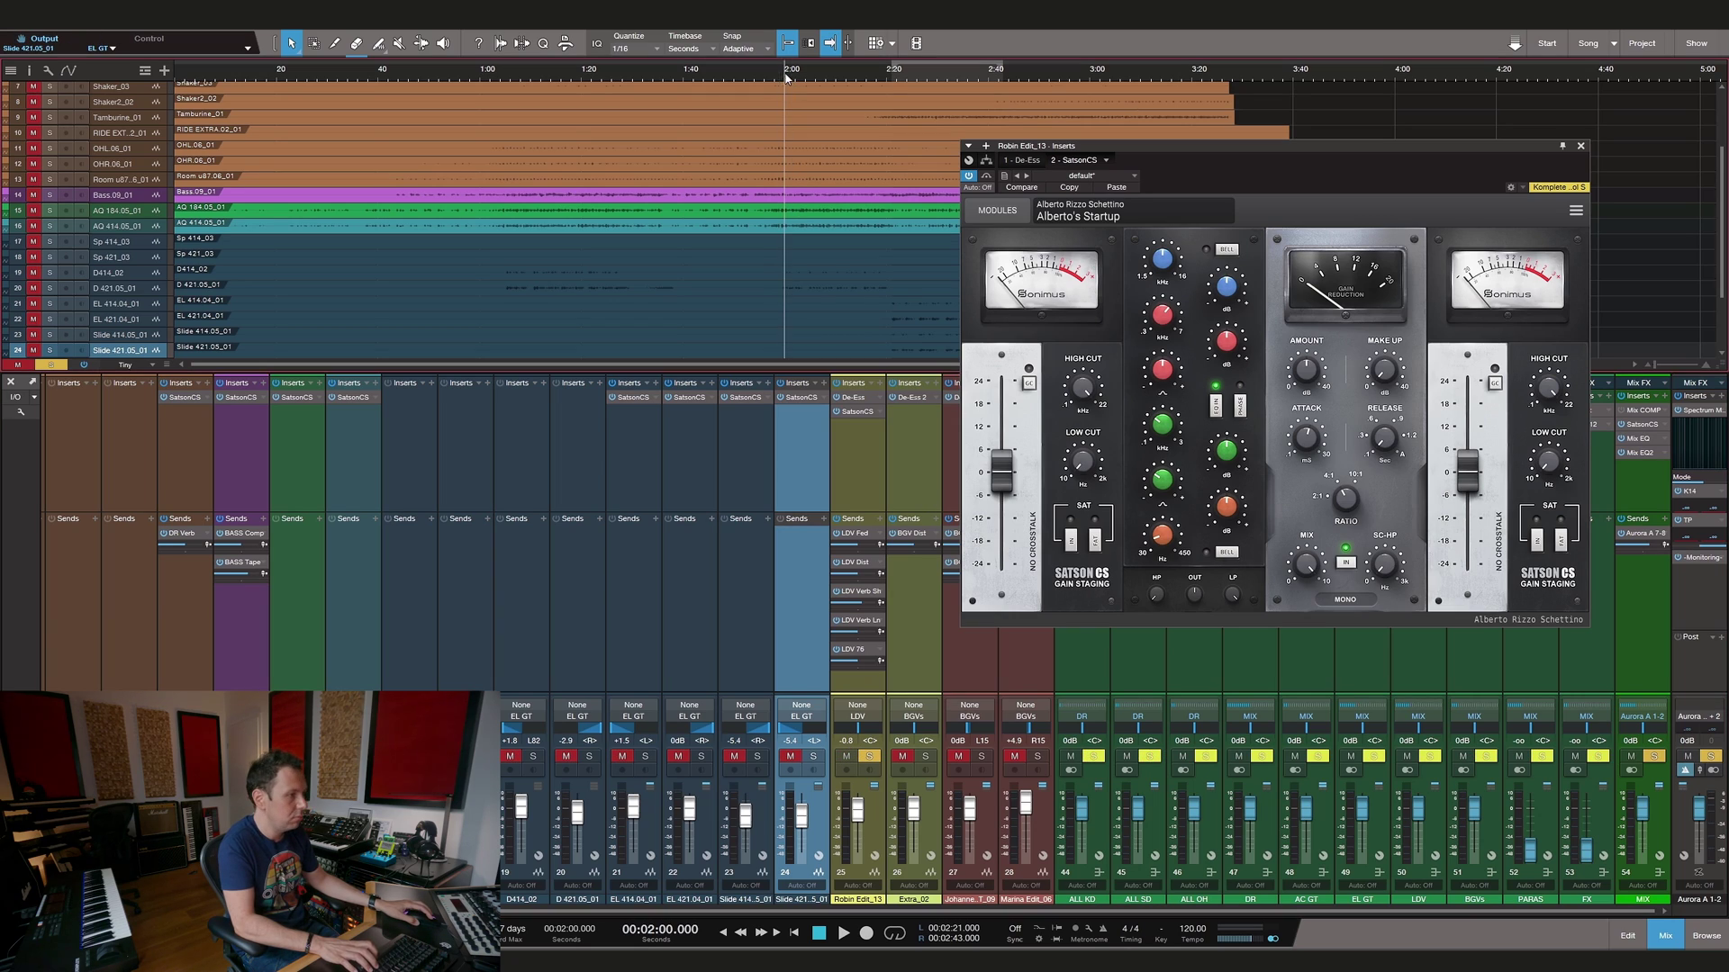
pyautogui.moveTo(787, 60); pyautogui.dragTo(917, 63)
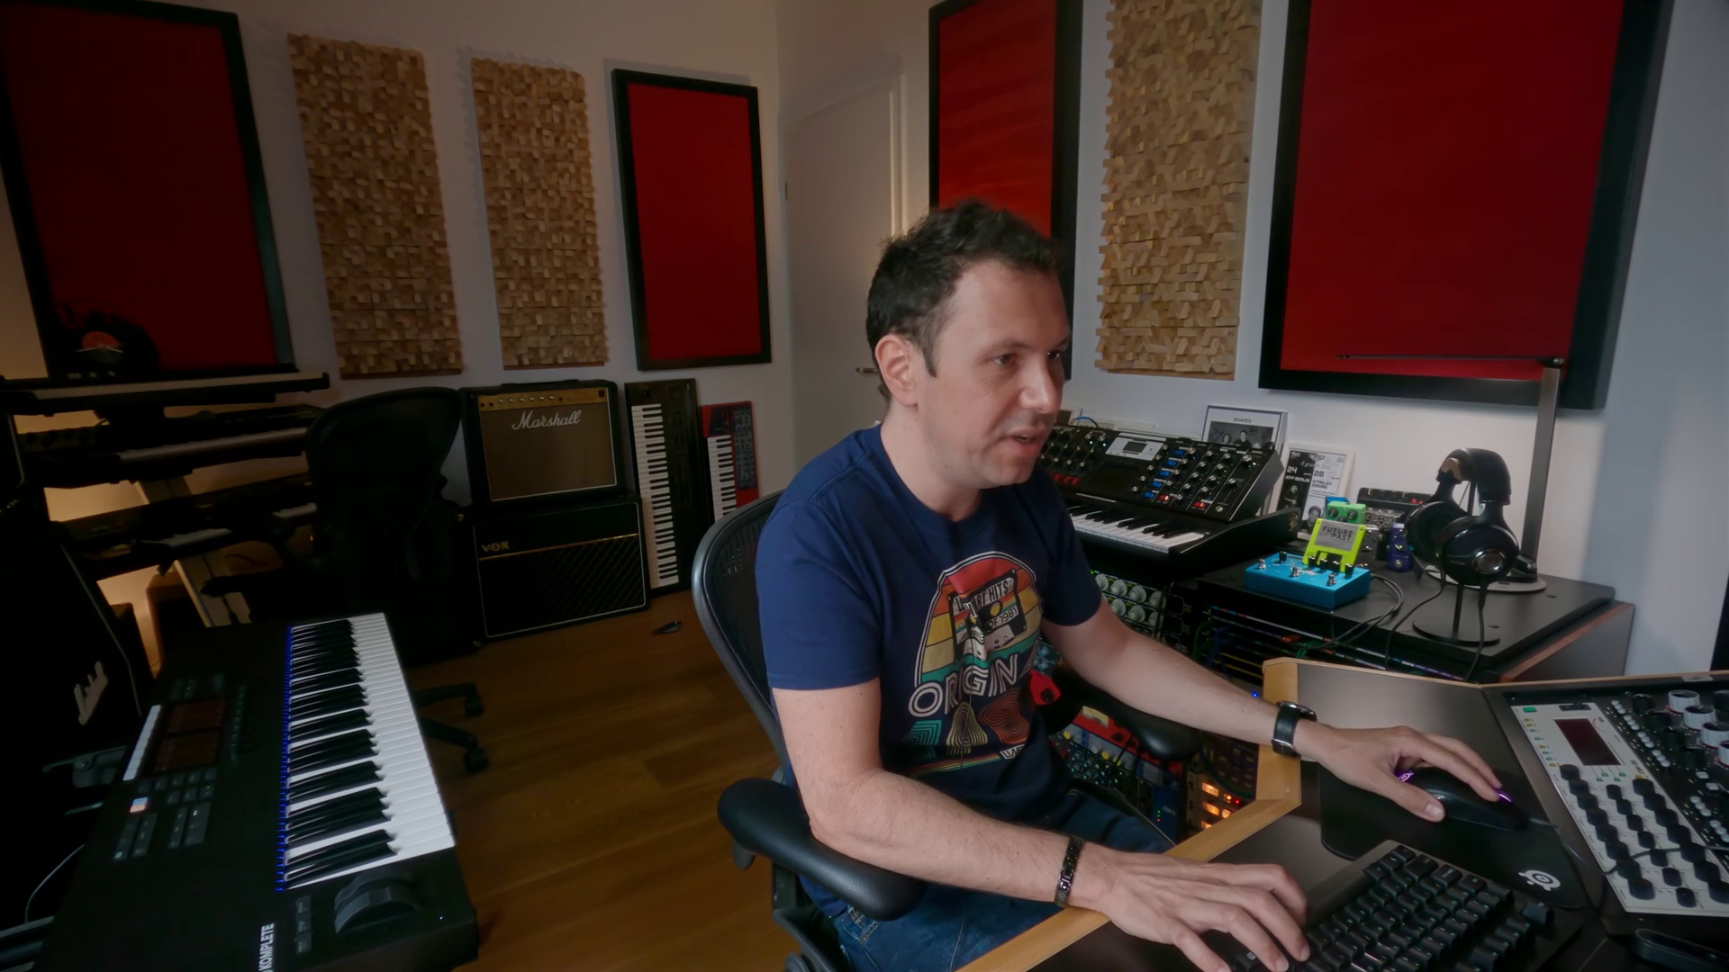
pyautogui.moveTo(901, 54); pyautogui.dragTo(1197, 60)
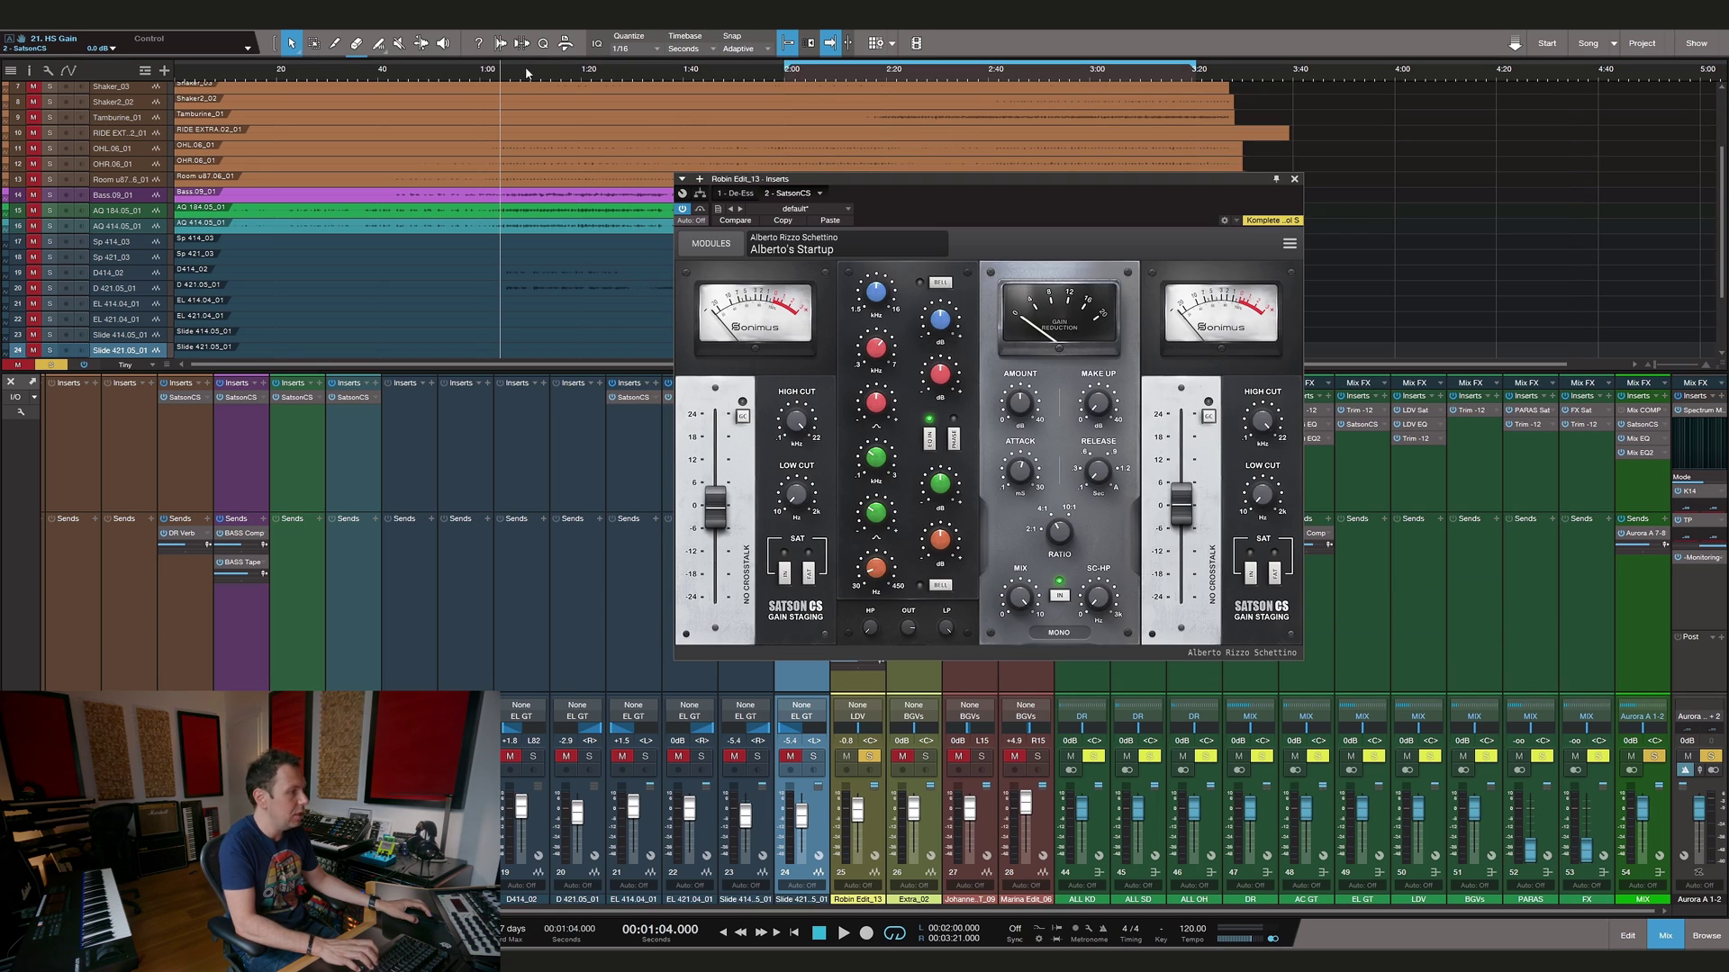
pyautogui.moveTo(786, 65); pyautogui.dragTo(413, 66)
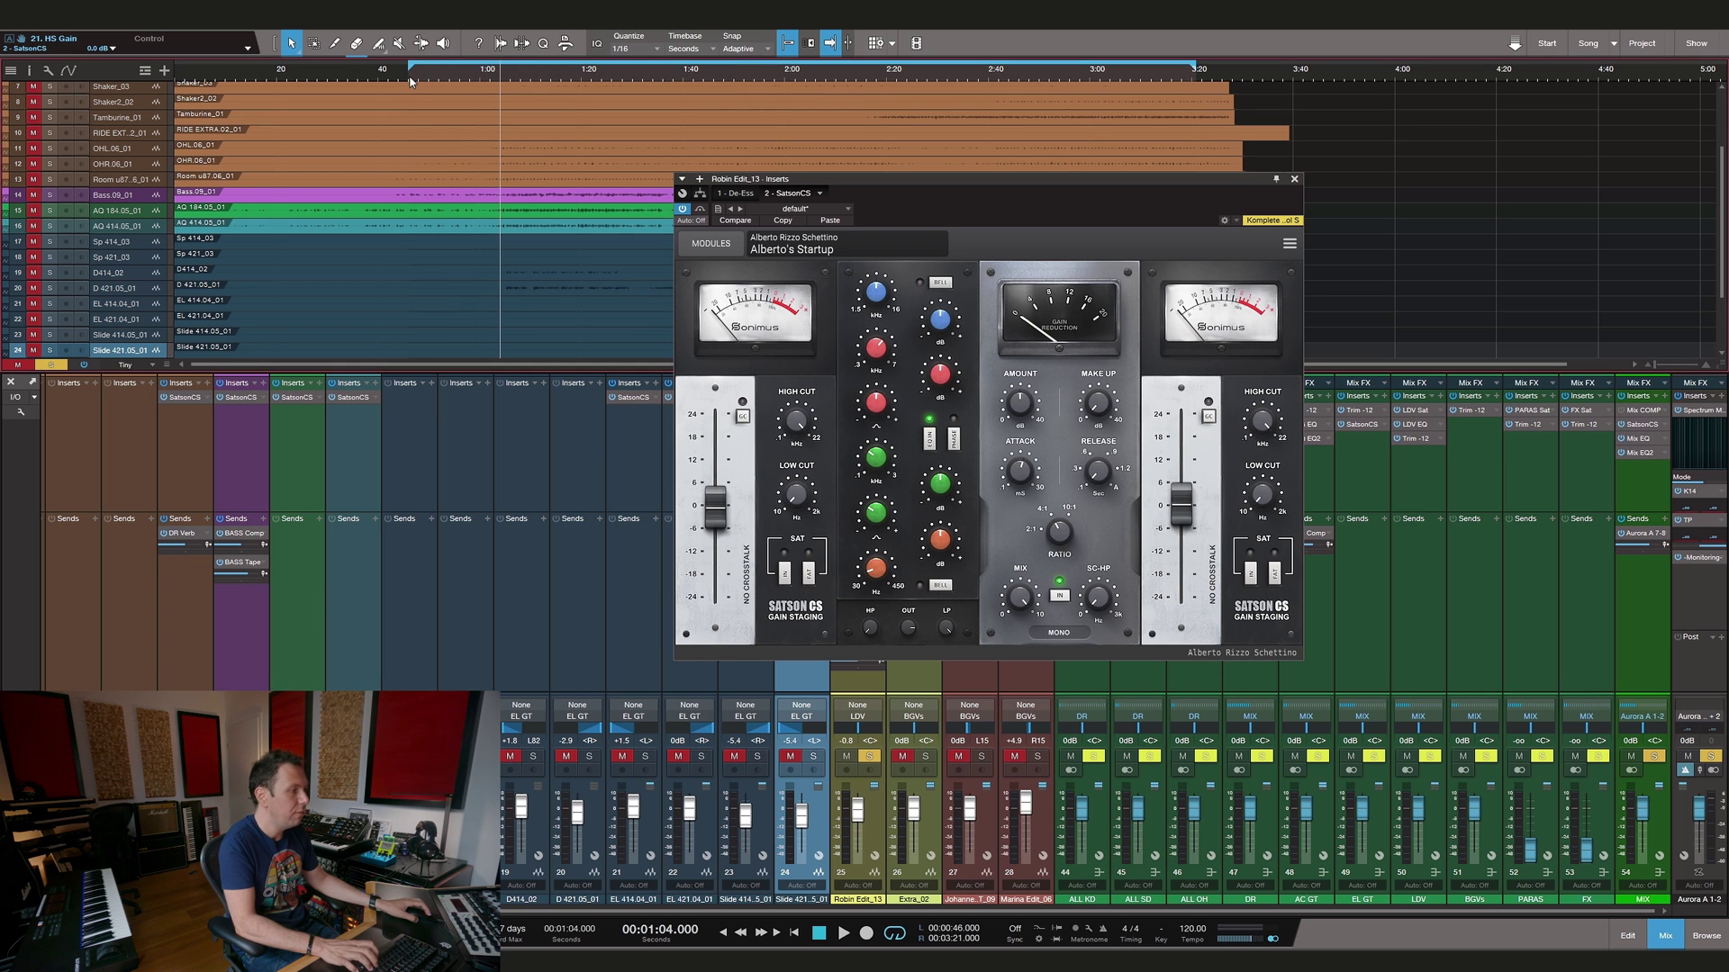
pyautogui.click(410, 79)
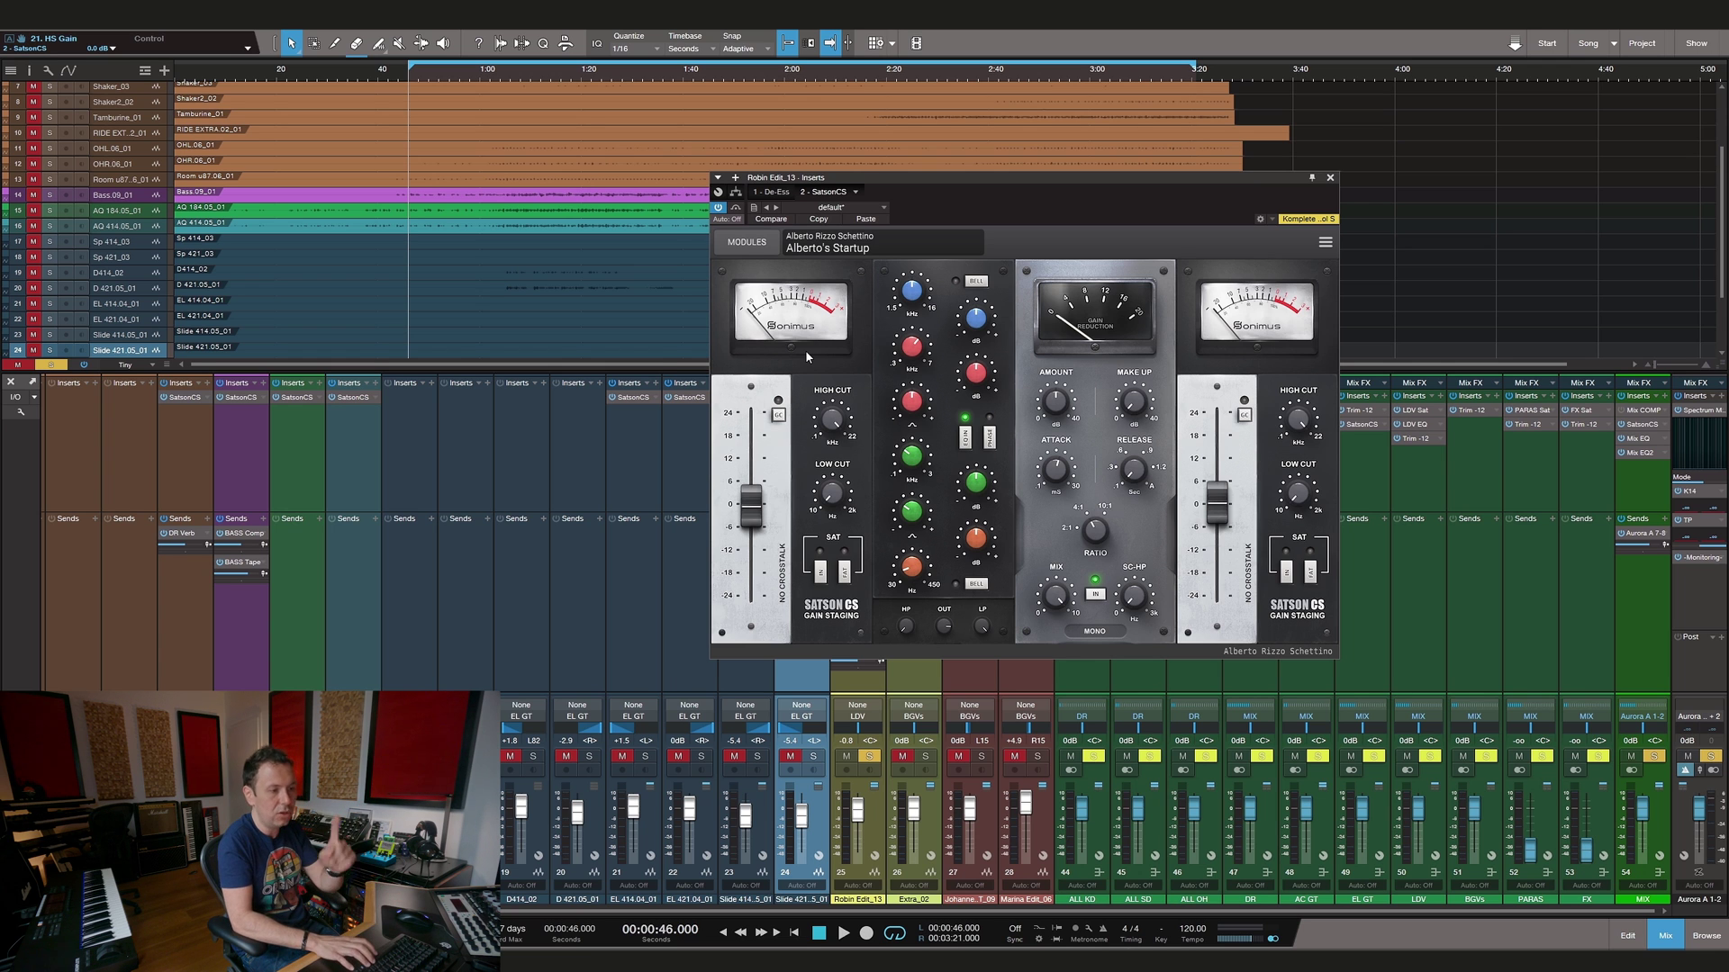
# Play the soloed lead vocal and shape the SatsonCS EQ's upper bands, setting the high-shelf gain to 5.8 dB
pyautogui.press('space')
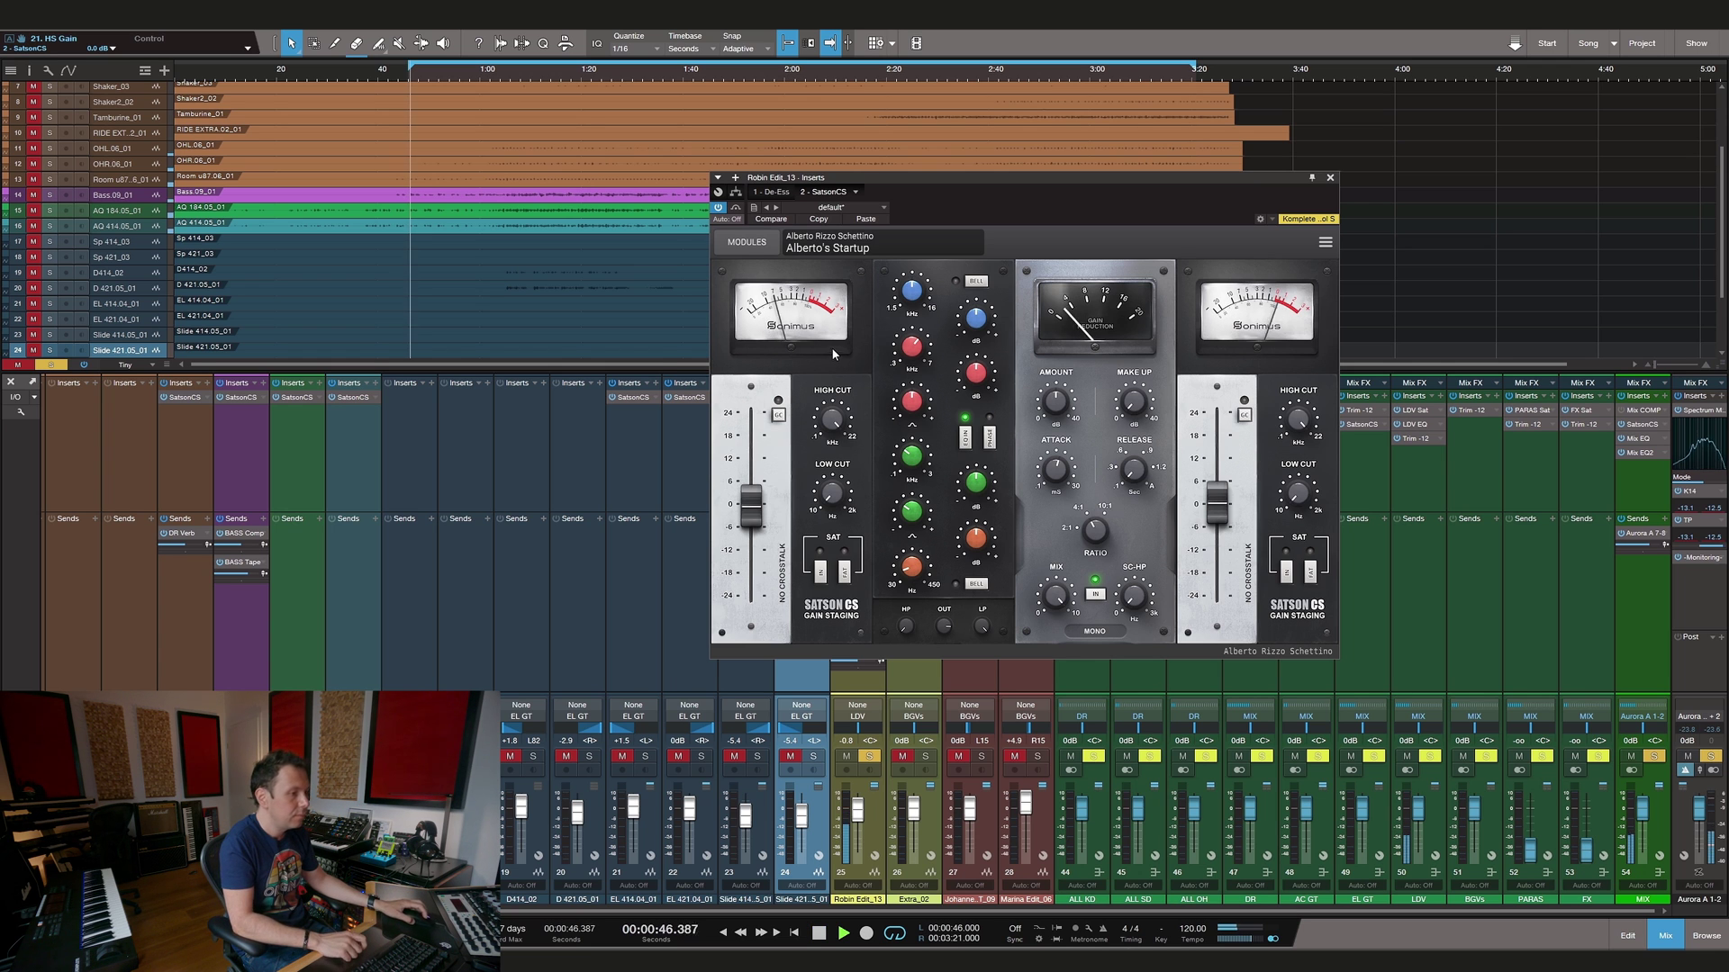
pyautogui.moveTo(976, 317); pyautogui.dragTo(974, 374)
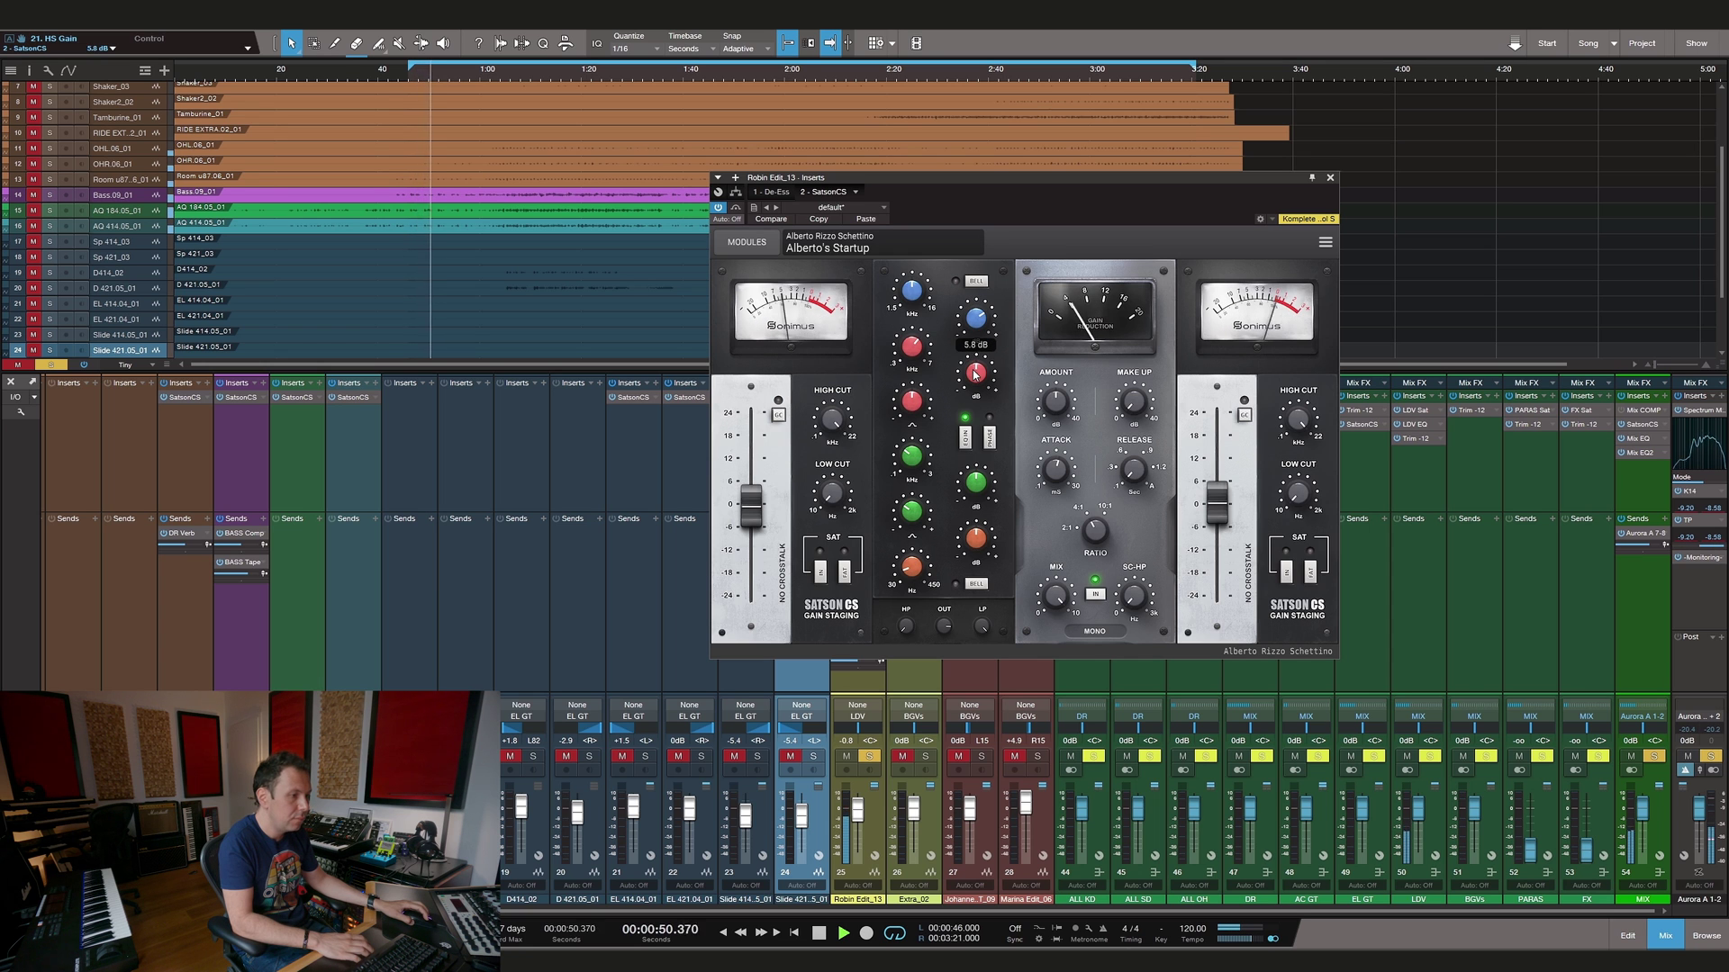
pyautogui.moveTo(912, 290); pyautogui.dragTo(918, 248)
pyautogui.click(953, 282)
pyautogui.moveTo(979, 323); pyautogui.dragTo(915, 380)
# Adjust the lead vocal EQ's low-mid frequency and gain, high-pass frequency and low-shelf gain during playback
pyautogui.moveTo(914, 457); pyautogui.dragTo(933, 386)
pyautogui.moveTo(977, 484); pyautogui.dragTo(980, 421)
pyautogui.moveTo(913, 512); pyautogui.dragTo(914, 465)
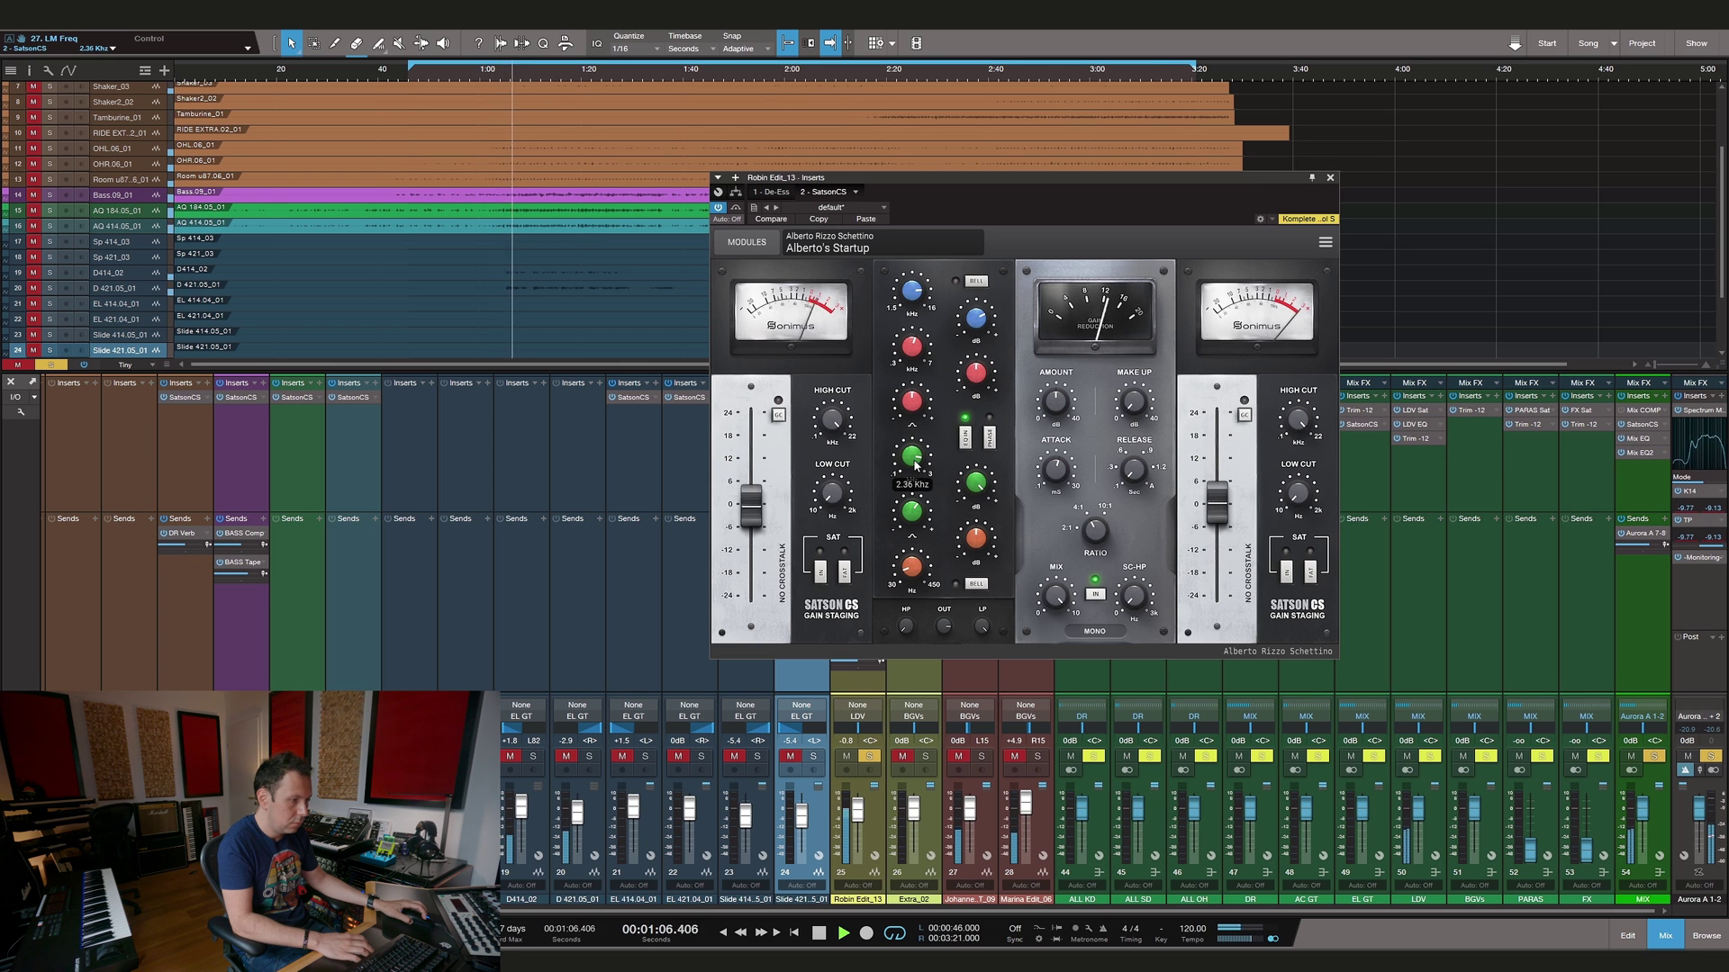
pyautogui.moveTo(975, 541); pyautogui.dragTo(971, 550)
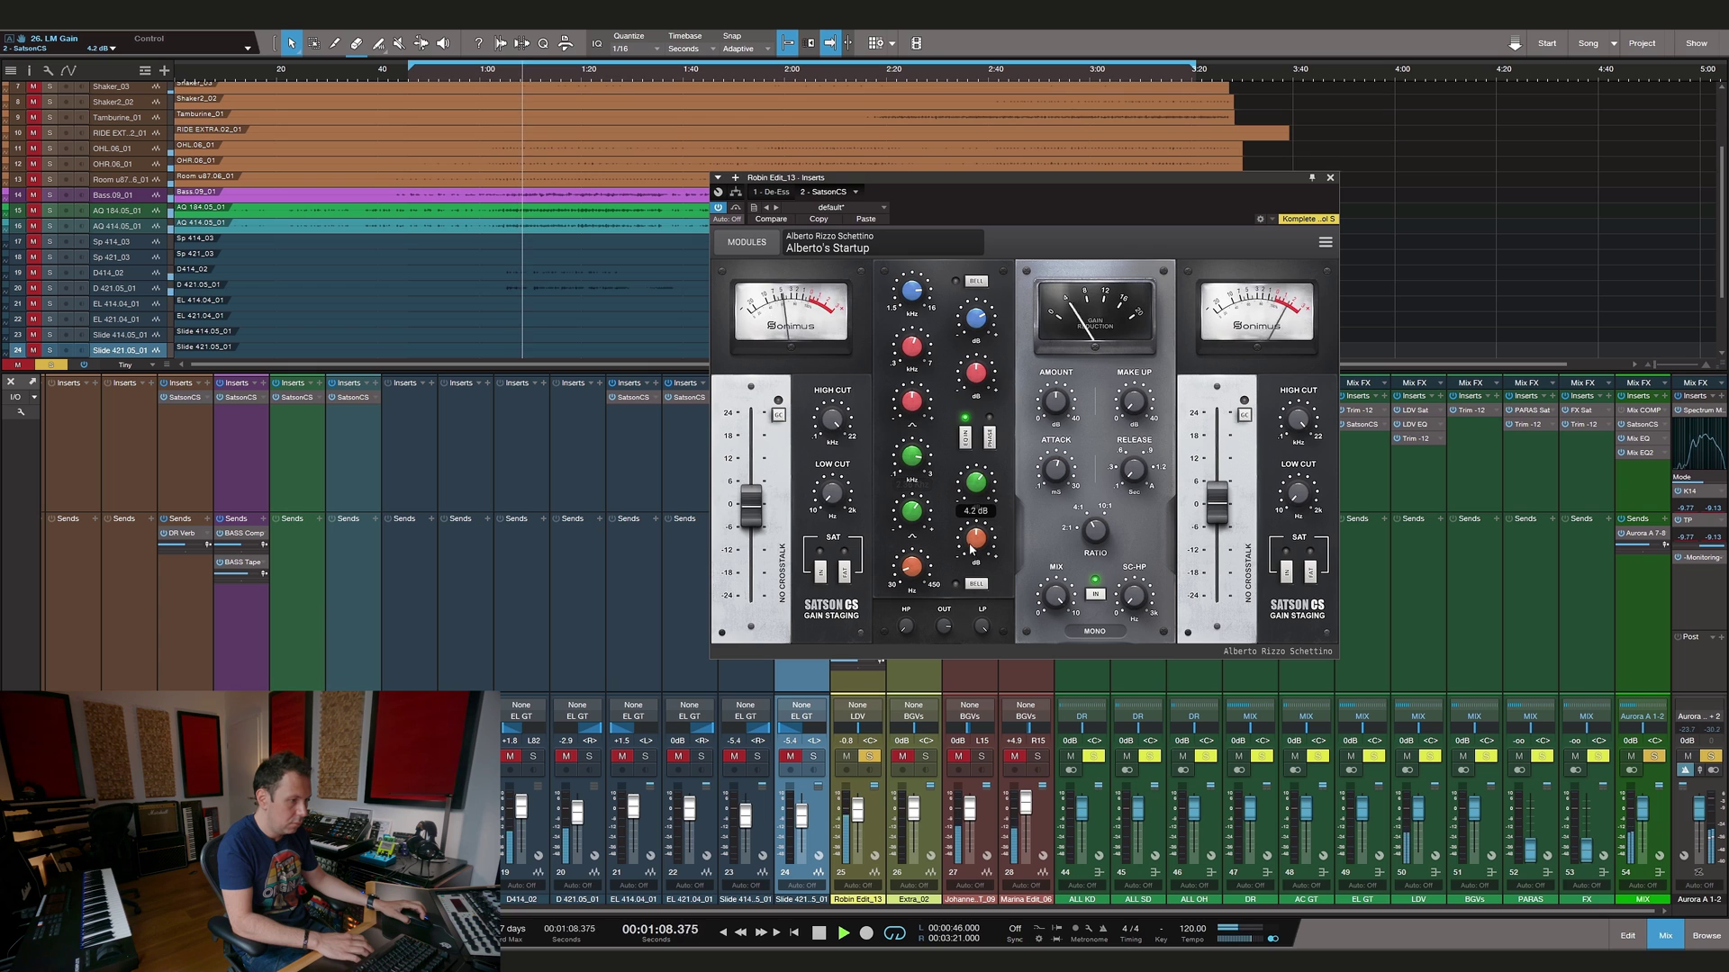
pyautogui.moveTo(921, 574)
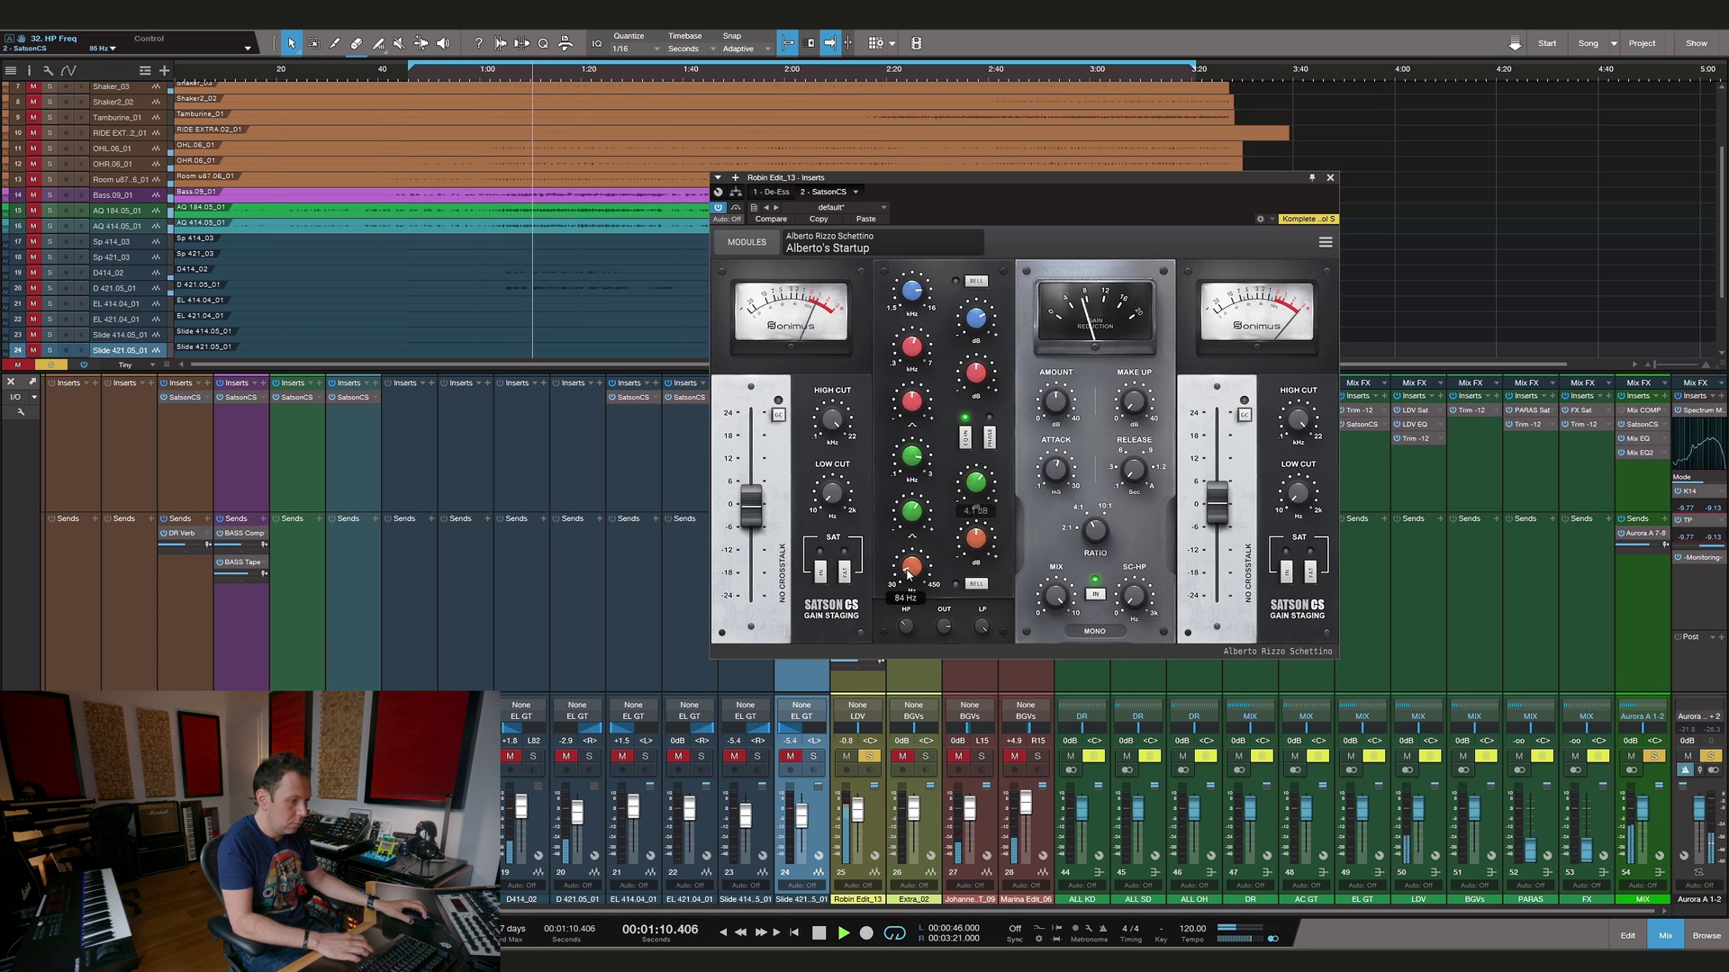
pyautogui.moveTo(912, 545); pyautogui.dragTo(973, 562)
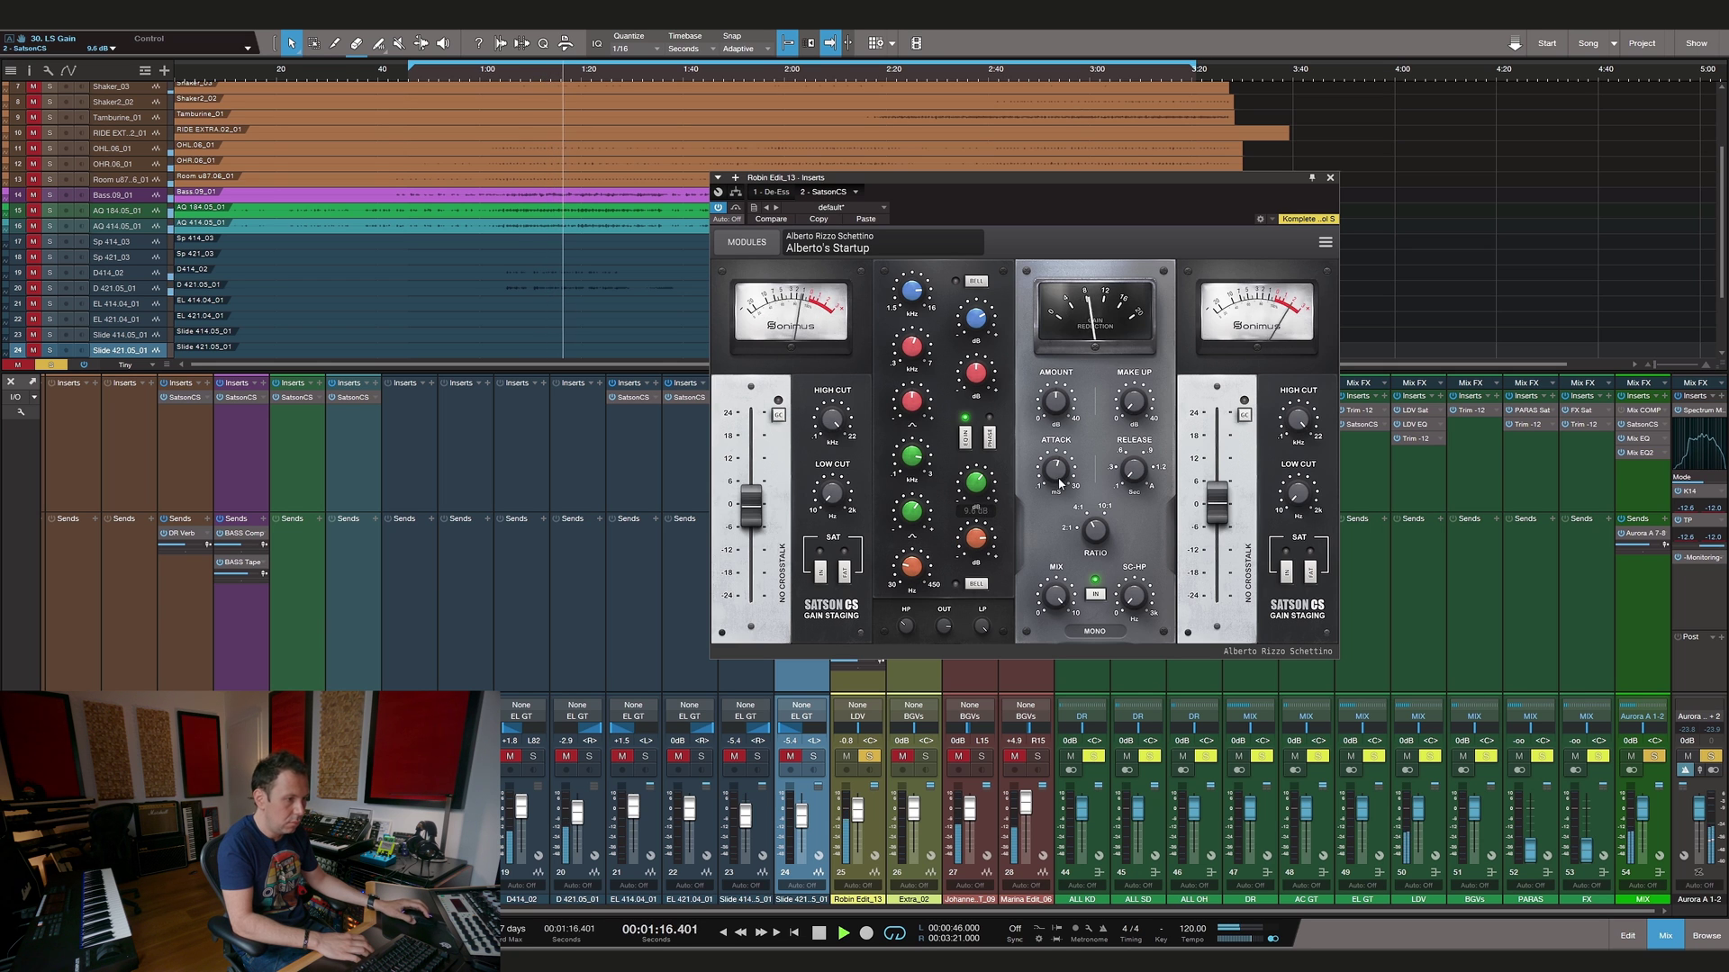
# Set the lead vocal compressor's amount to 14.1 dB and release to 0.3 seconds during playback
pyautogui.click(1050, 412)
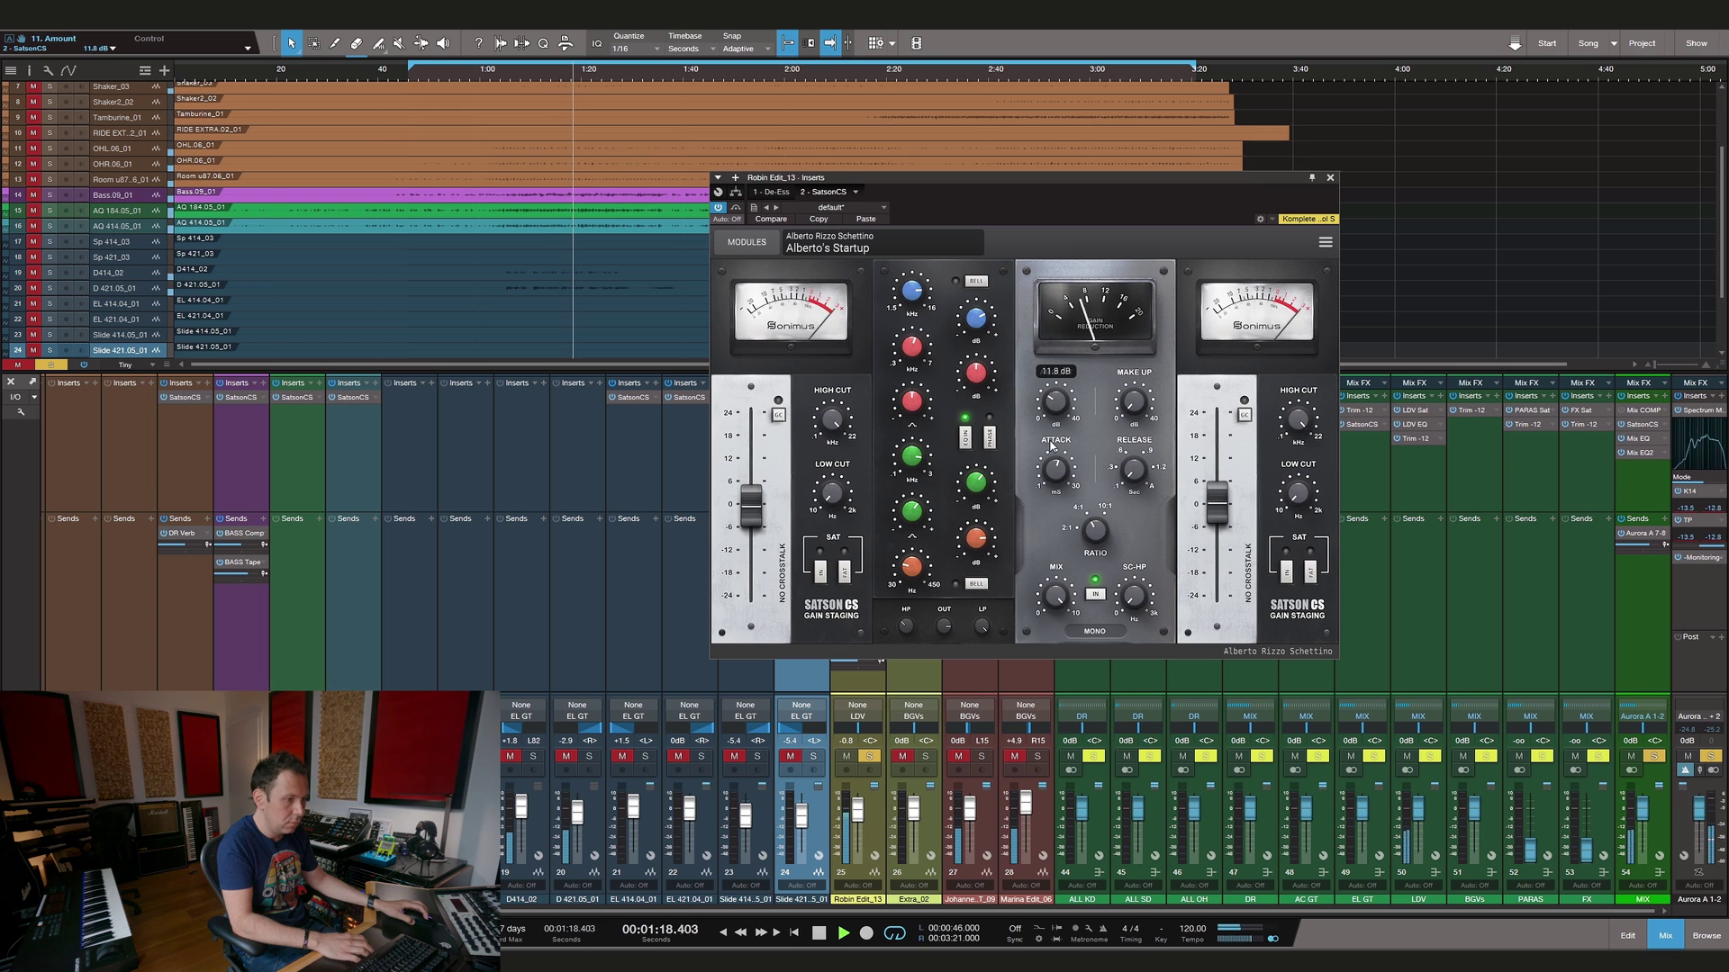
pyautogui.moveTo(1052, 448); pyautogui.dragTo(1052, 447)
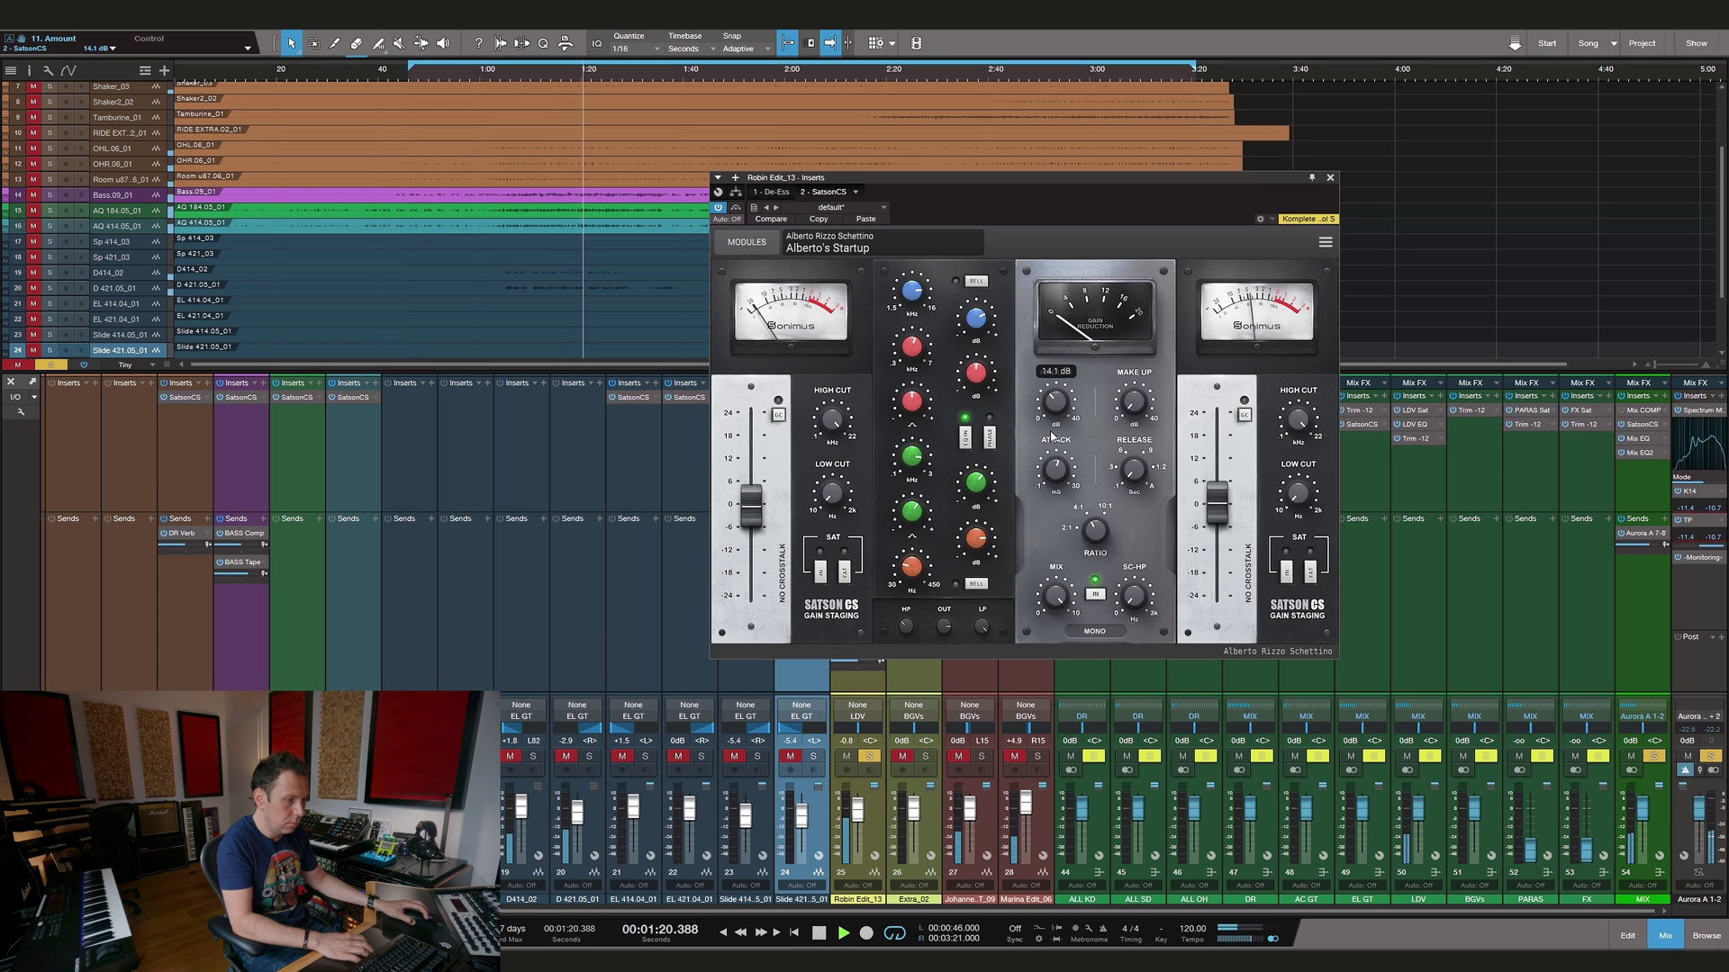
pyautogui.moveTo(1123, 450)
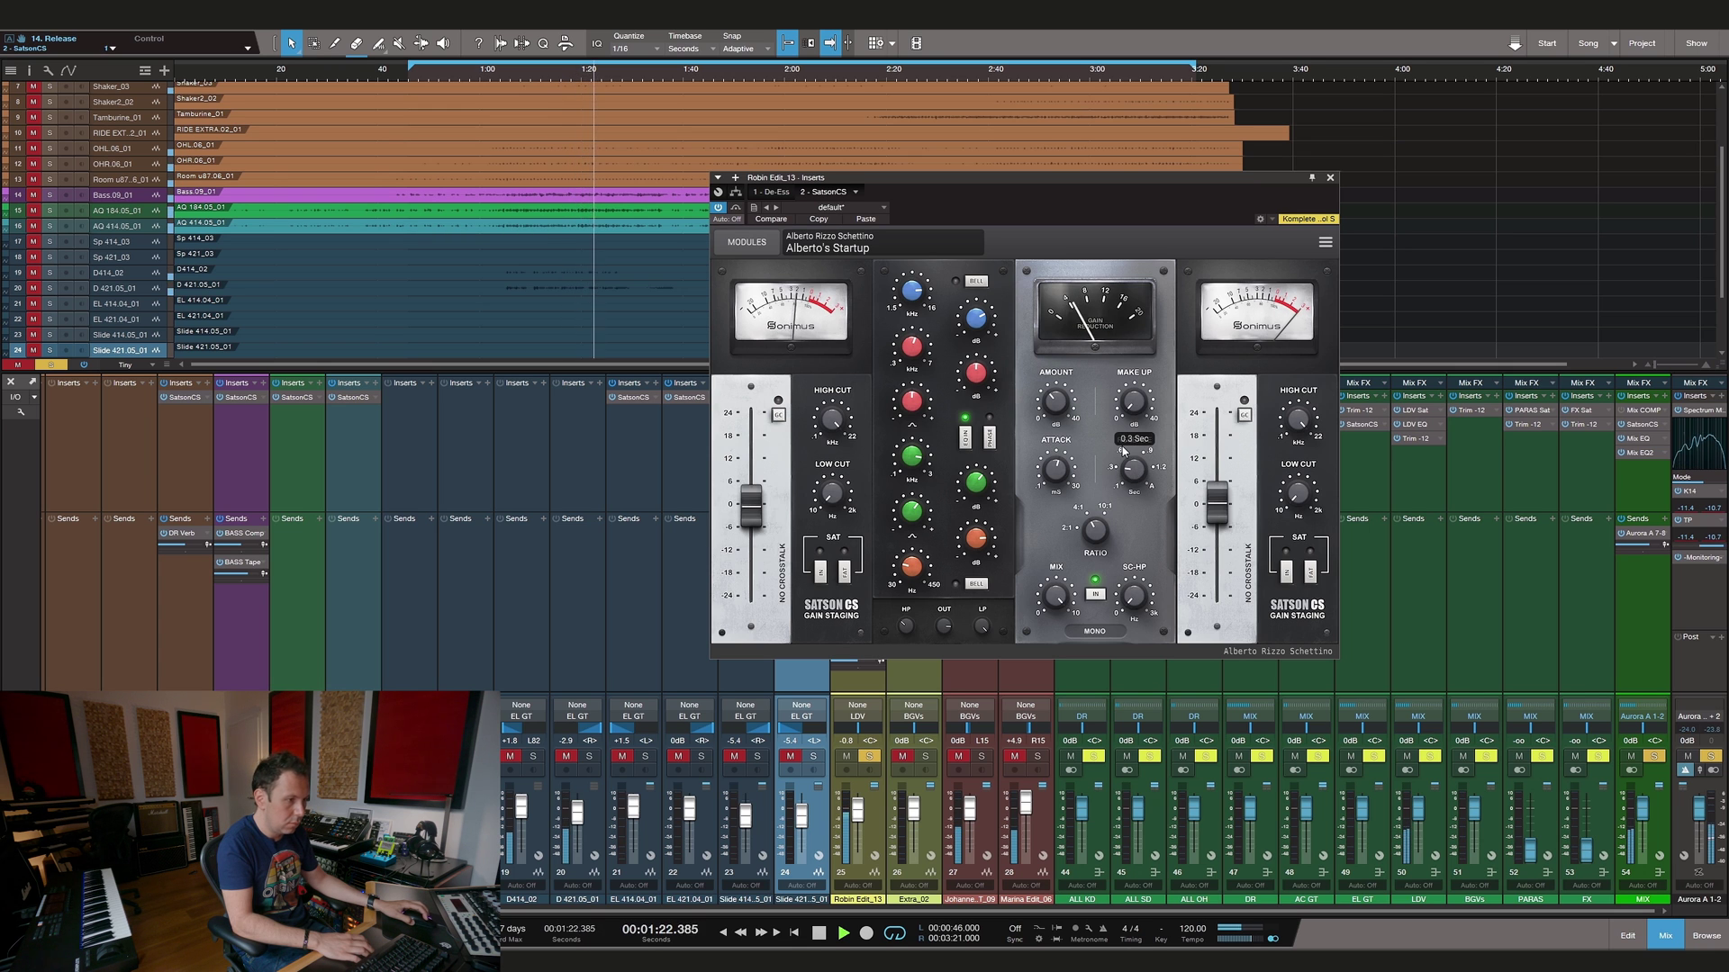
# Compare the soloed lead vocal with its compressor module bypassed and active, and with the whole SatsonCS insert bypassed
pyautogui.click(1095, 595)
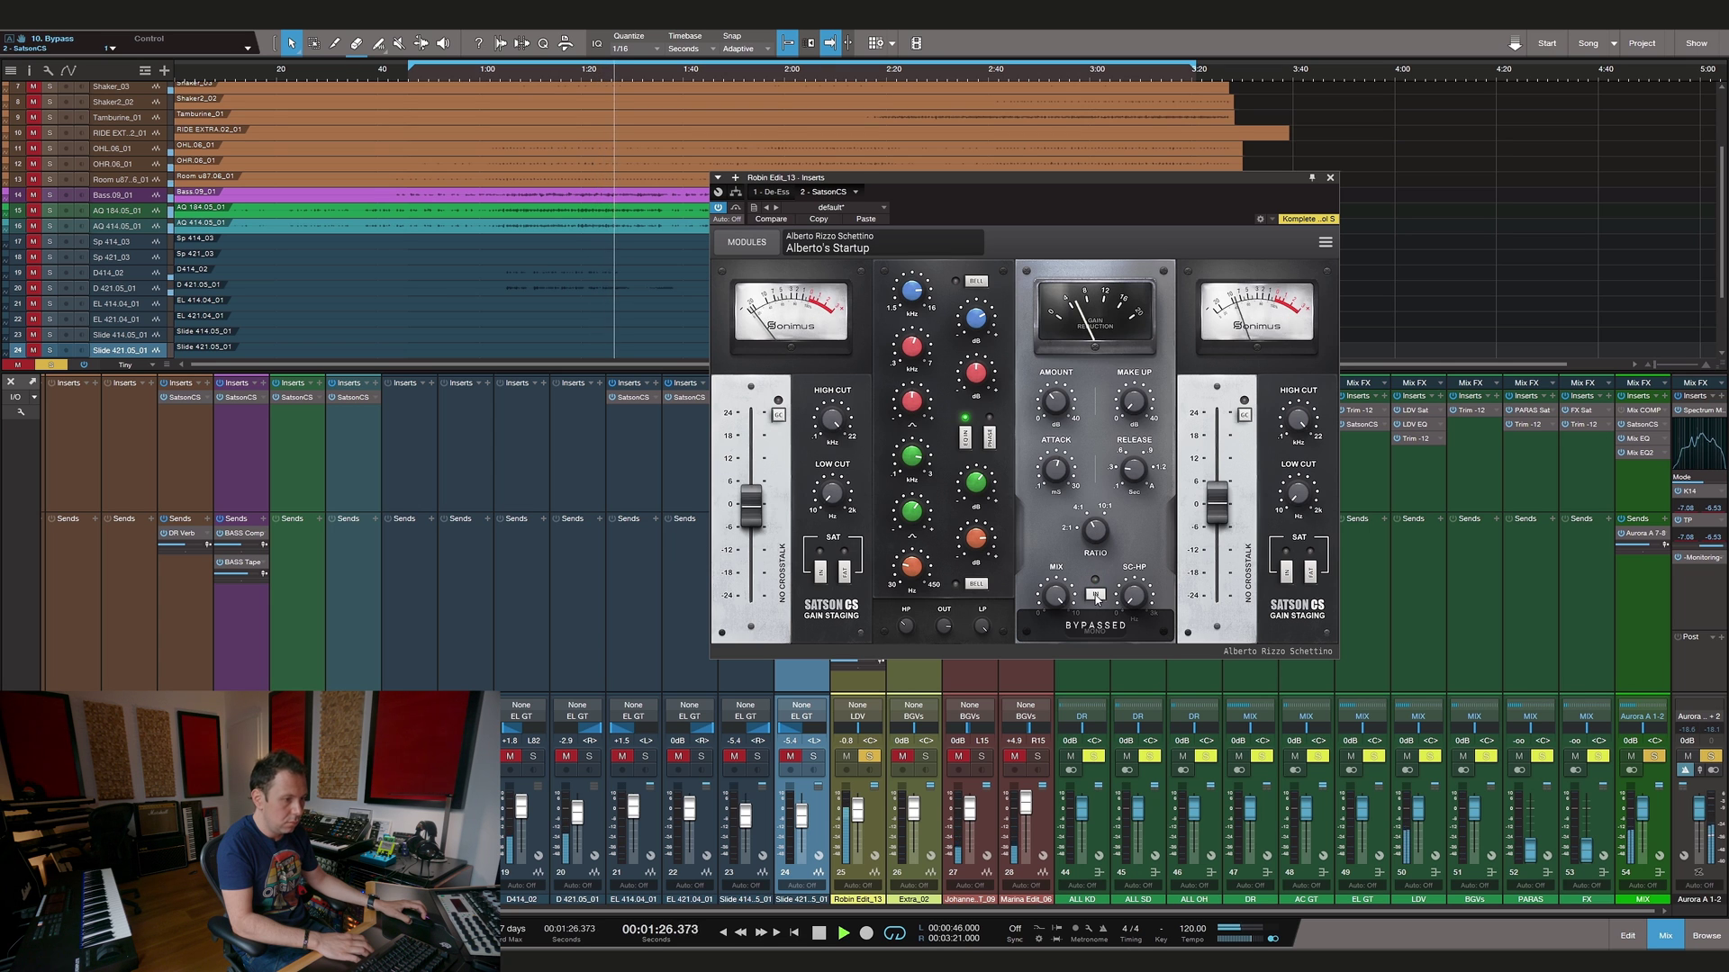
pyautogui.press('space')
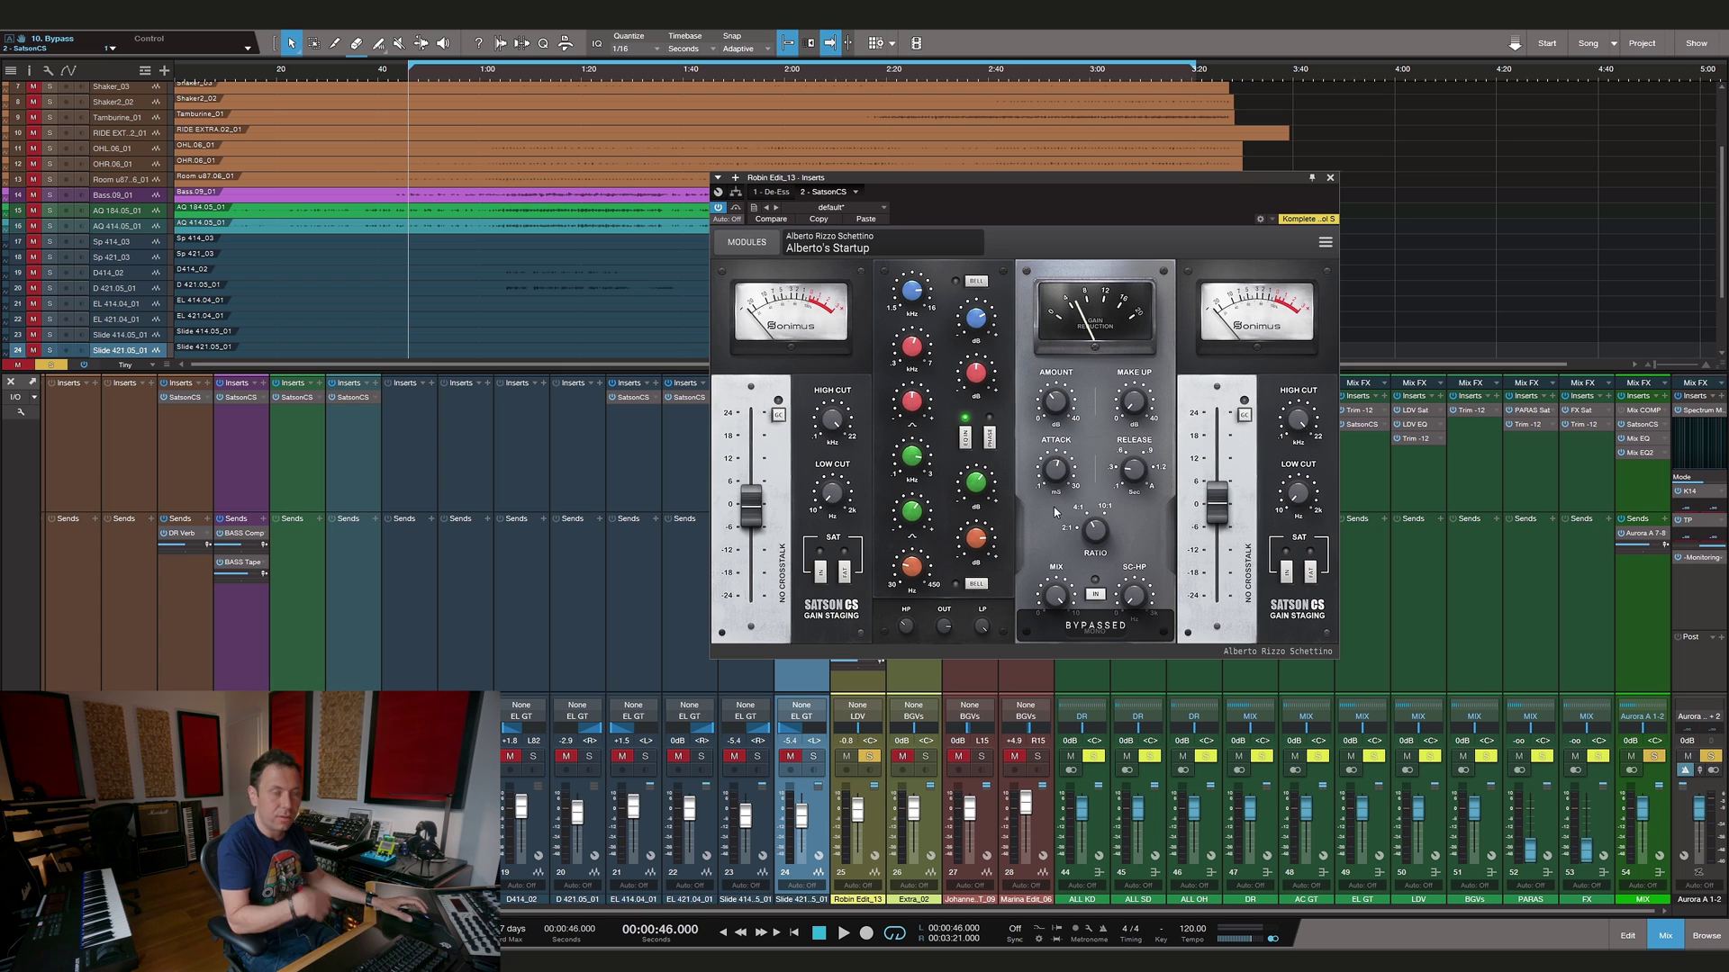
pyautogui.press('space')
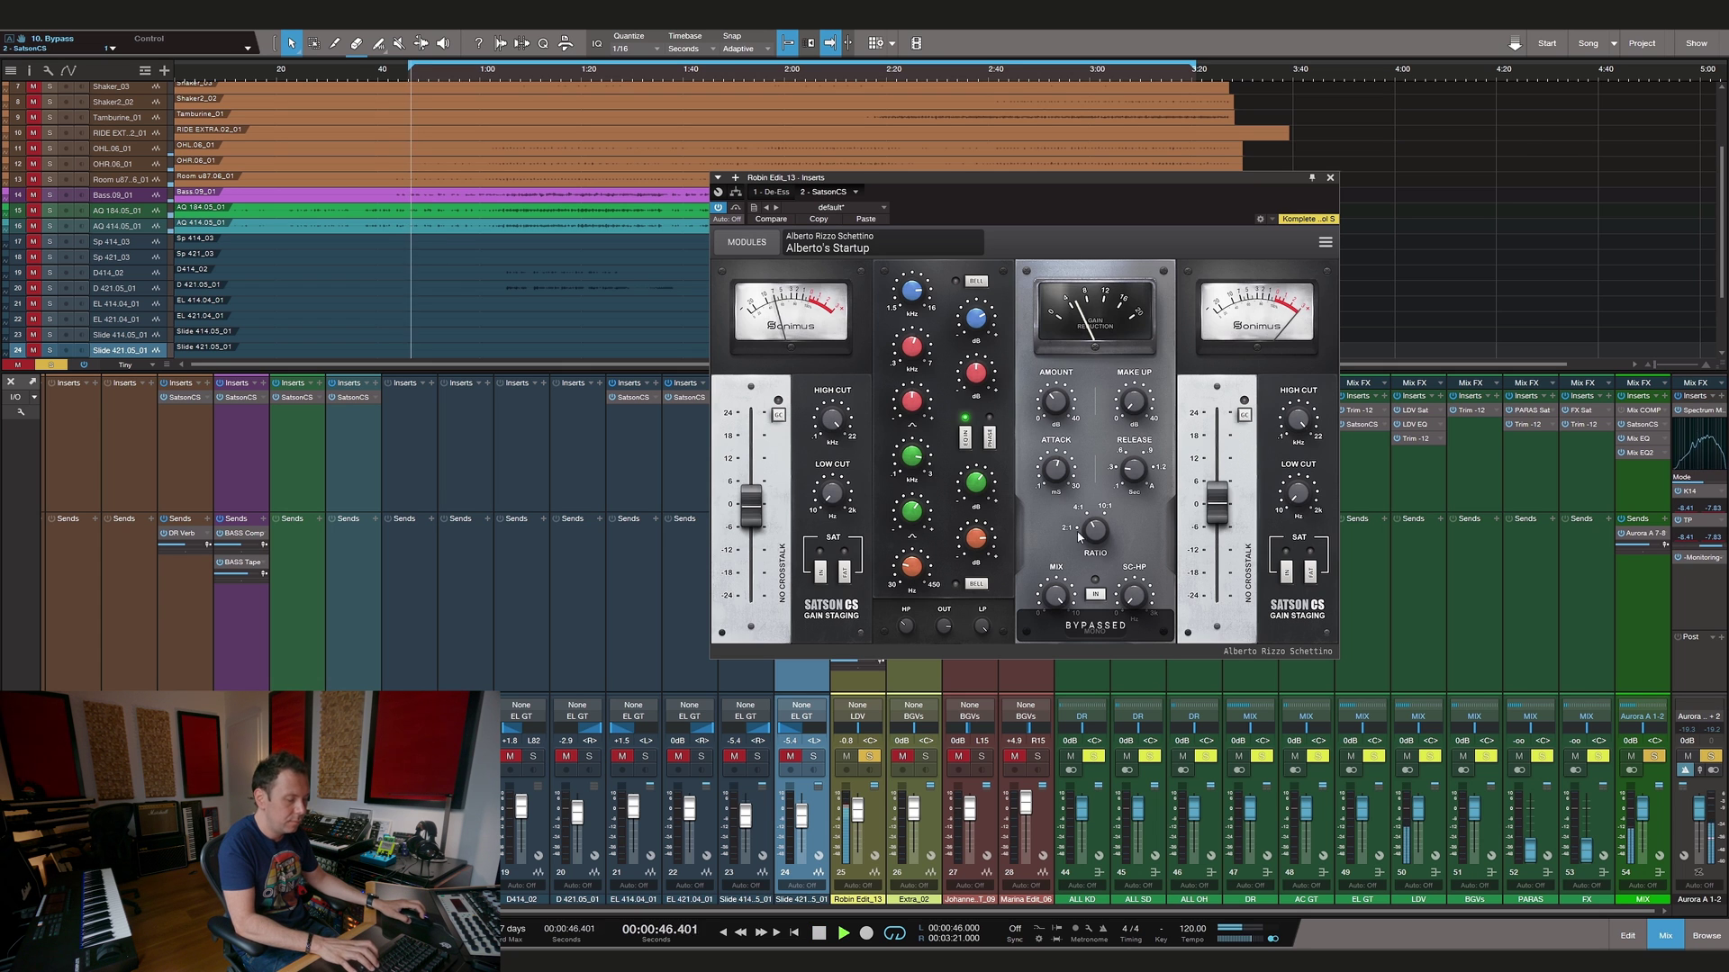
pyautogui.click(1095, 595)
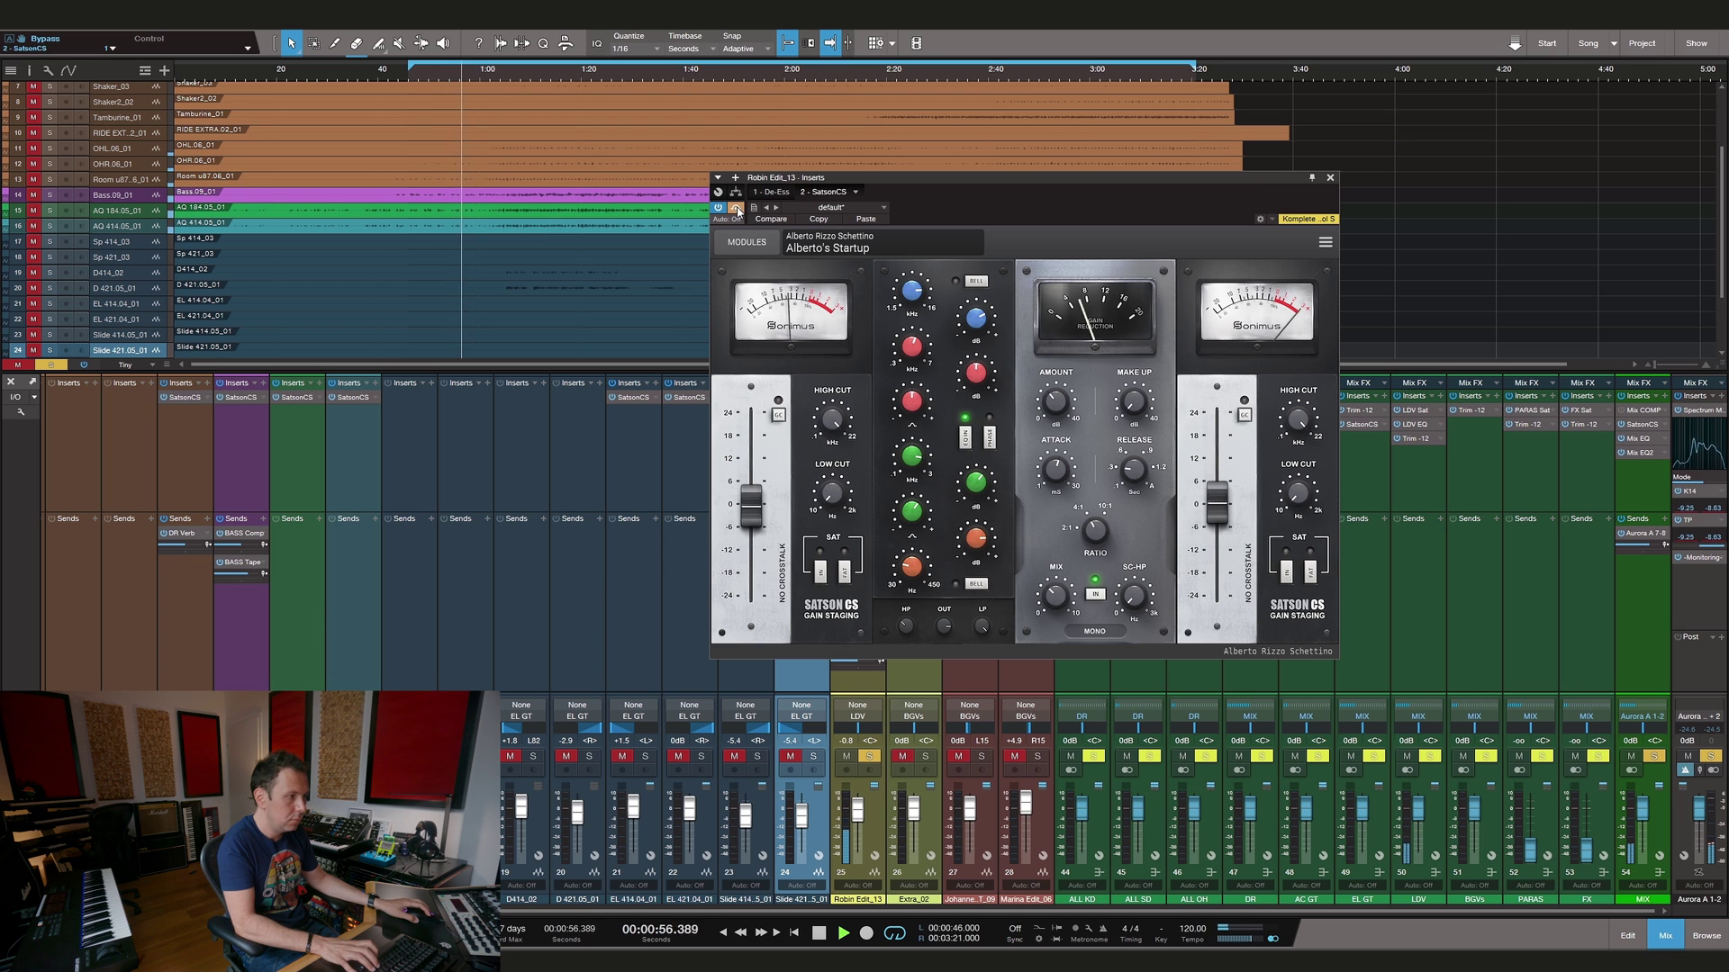
pyautogui.click(737, 209)
# Raise the lead vocal's output gain to 11.2 dB and set the EQ's high-mid frequency to 4.05 kHz, adjusting that band's gain
pyautogui.moveTo(1217, 497); pyautogui.dragTo(1230, 464)
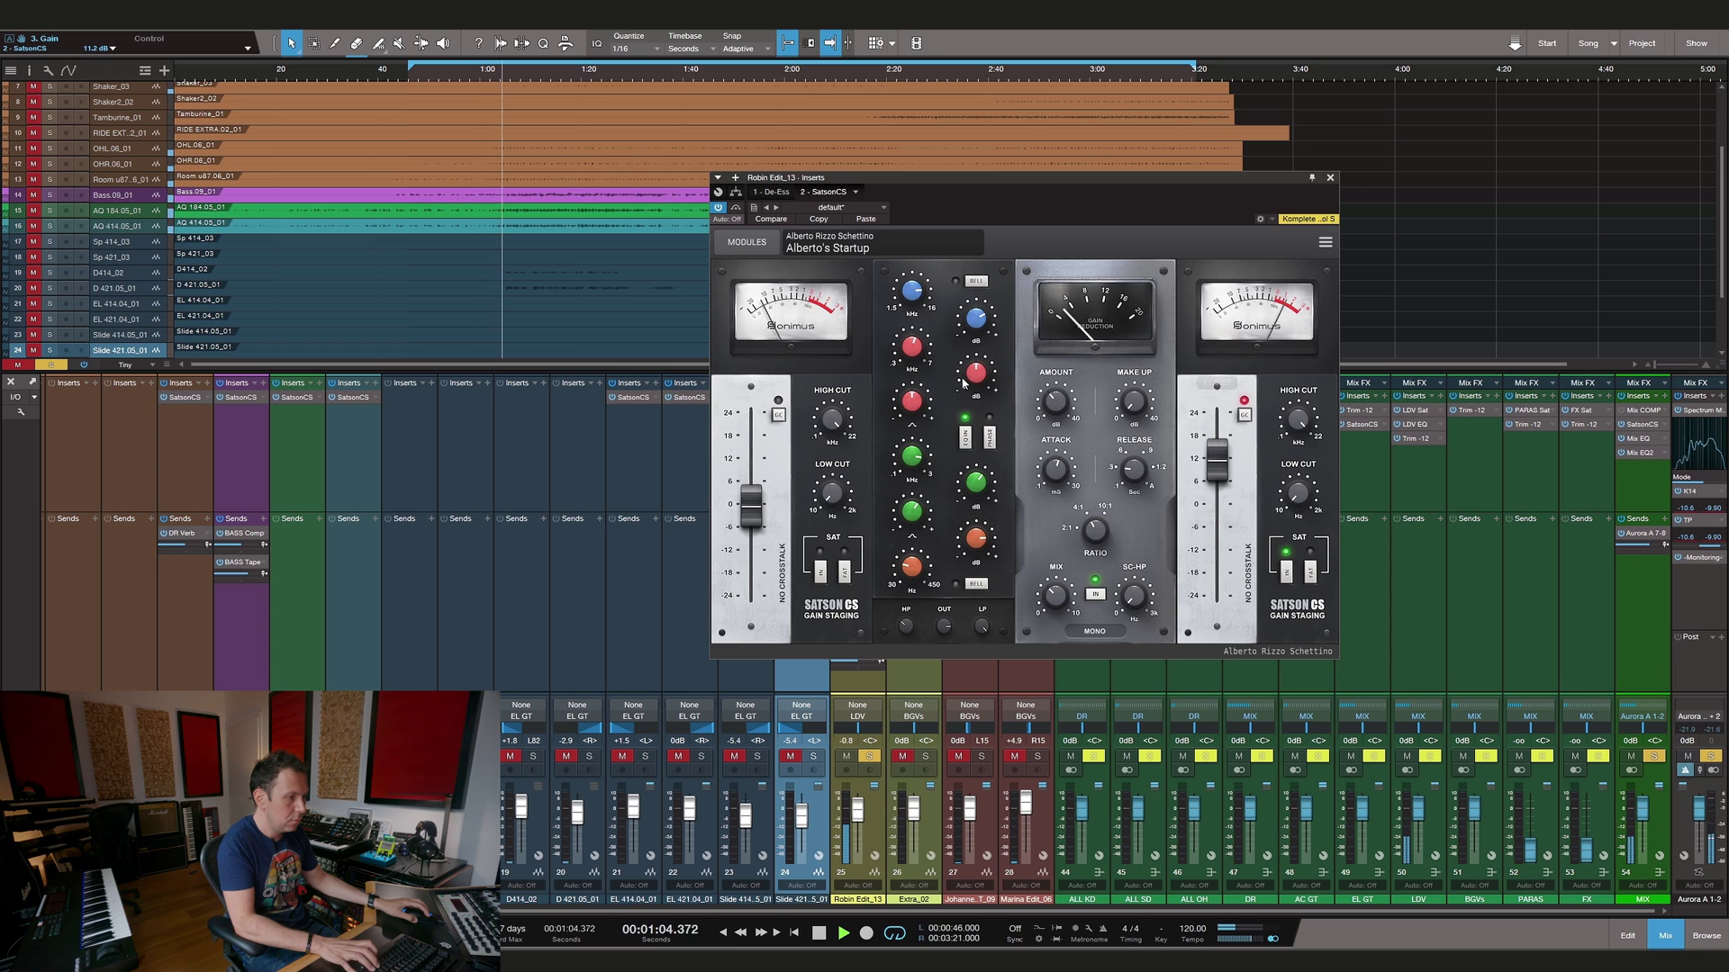
pyautogui.moveTo(911, 349)
pyautogui.mouseDown()
pyautogui.moveTo(913, 403)
pyautogui.moveTo(912, 336)
pyautogui.mouseUp()
pyautogui.scroll(6, 978, 347)
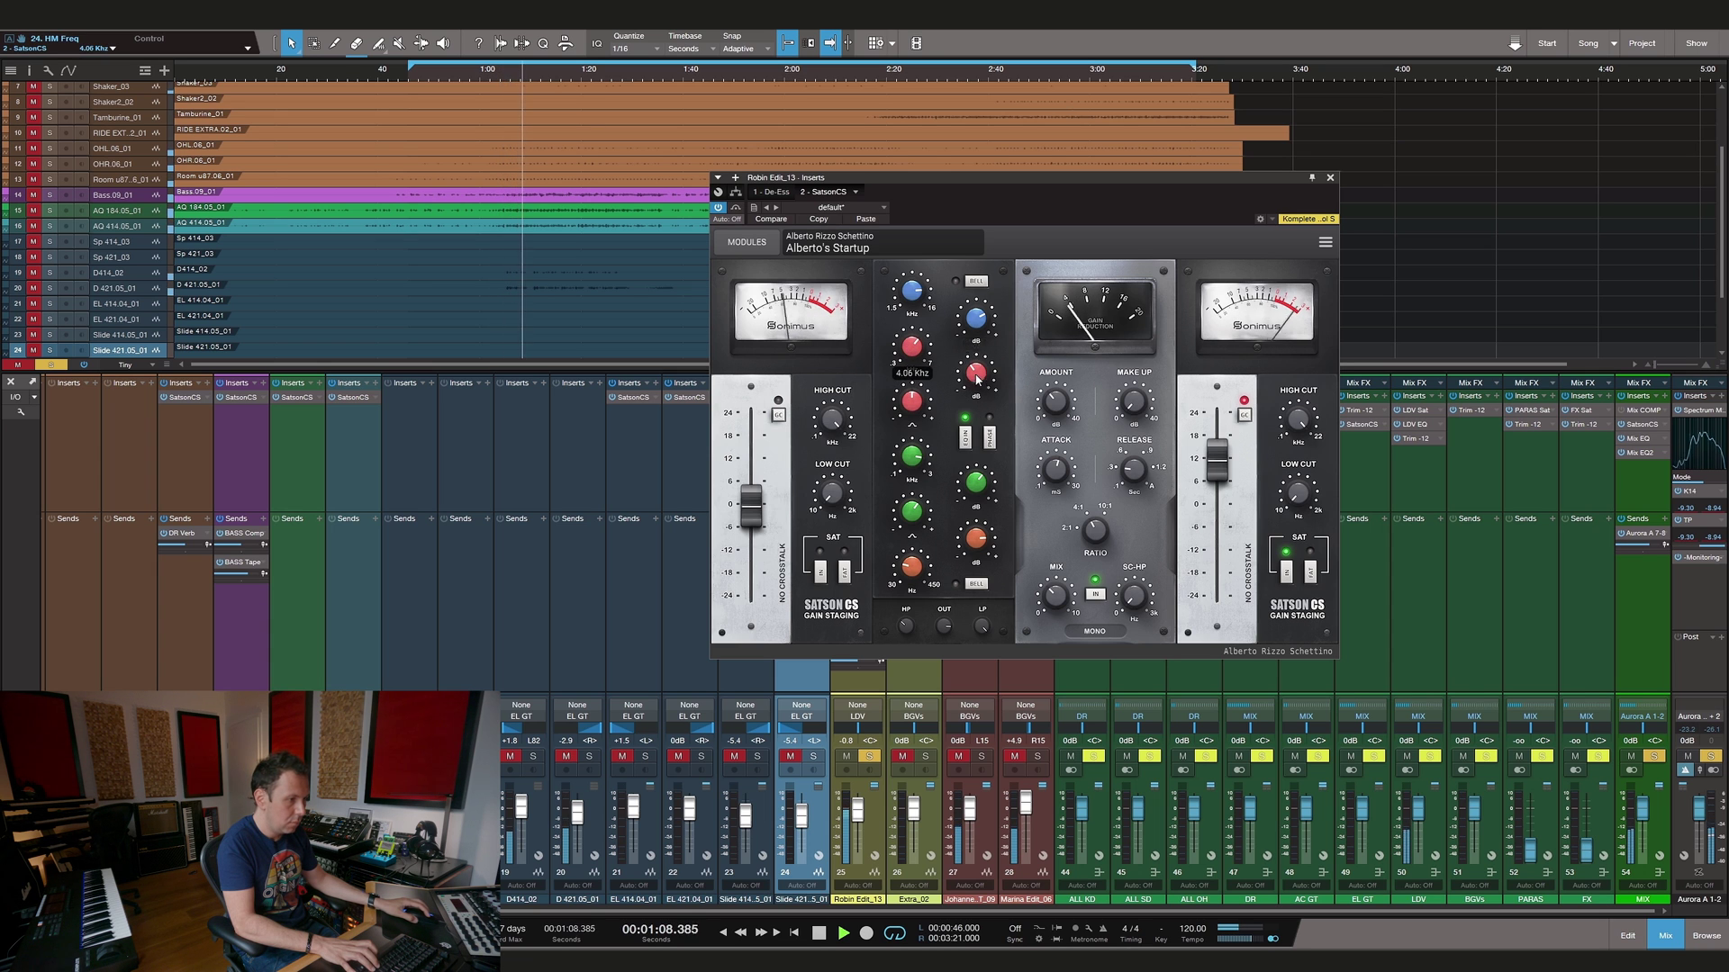
pyautogui.scroll(-4, 978, 347)
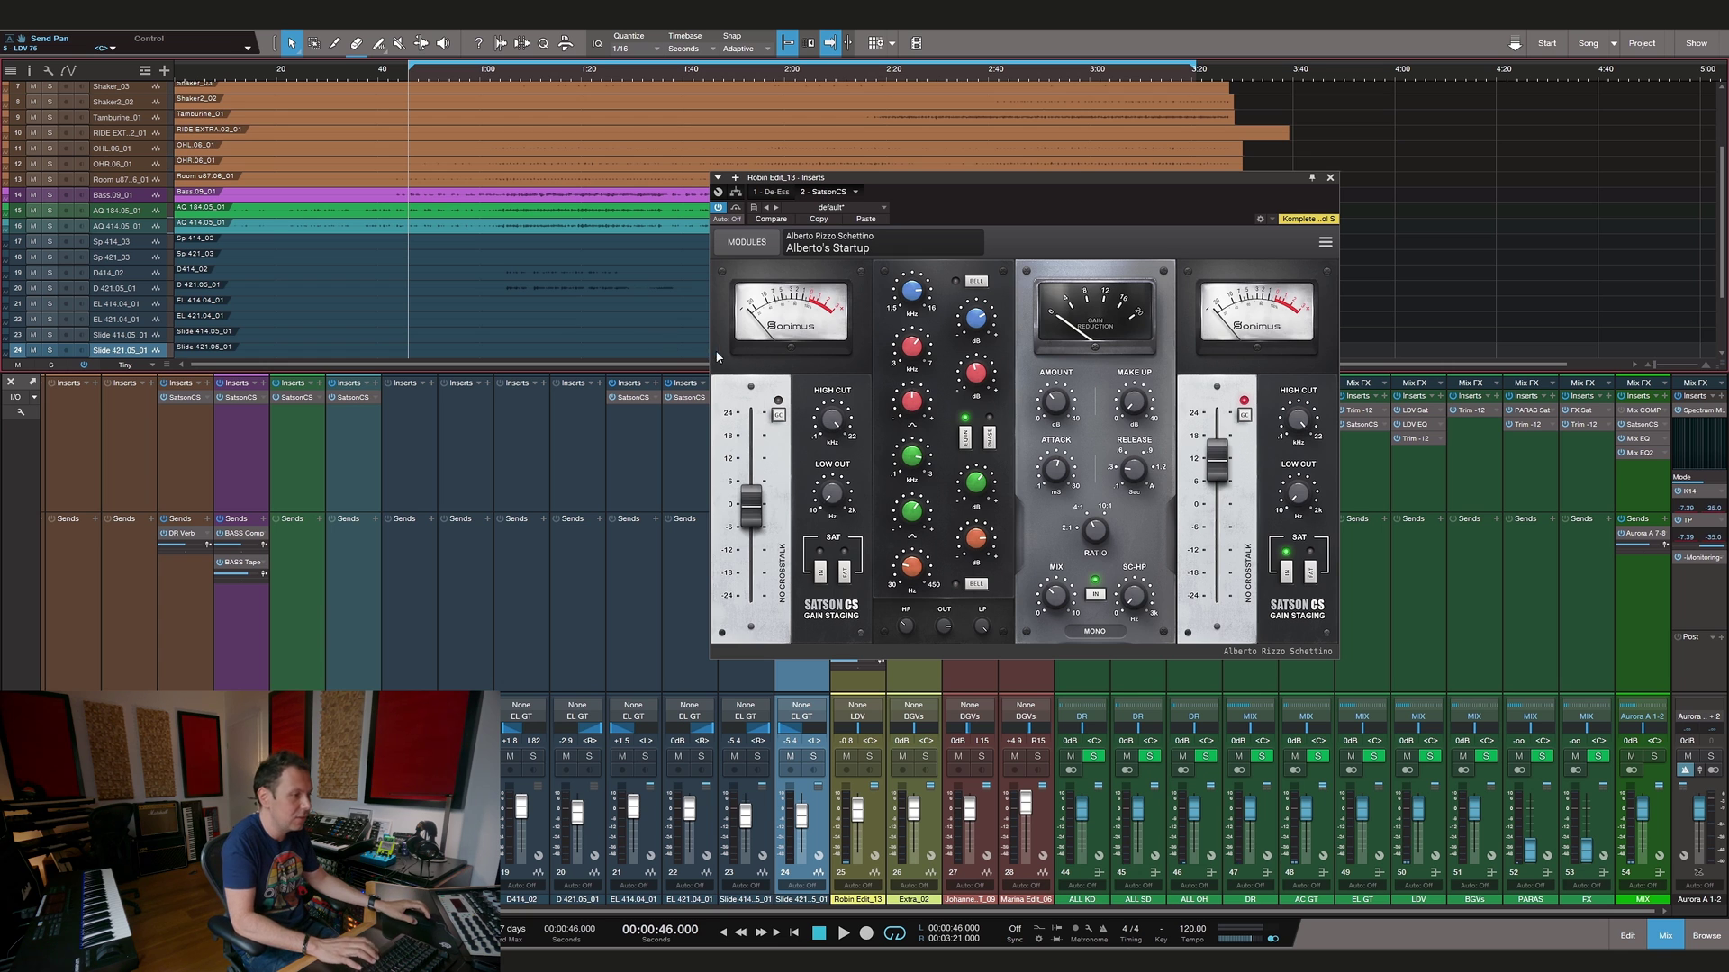
# Play the full mix from 0:46, setting the lead vocal EQ's high-mid gain to -3.2 dB and output gain to 6.9 dB
pyautogui.press('space')
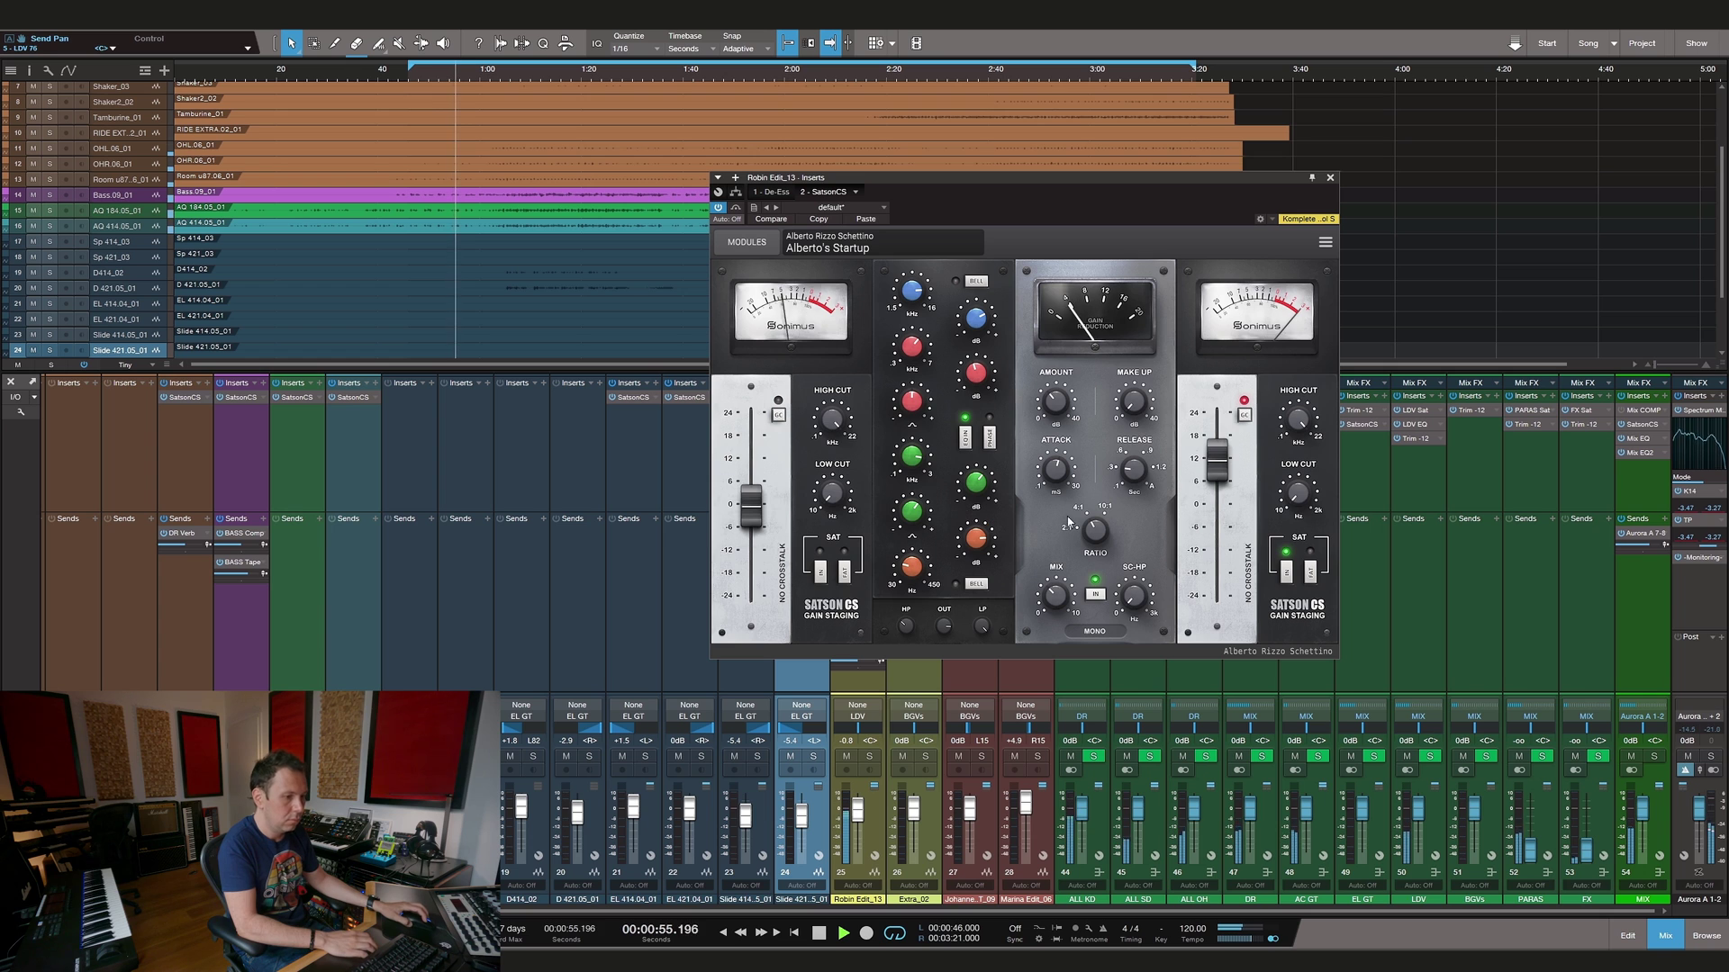
pyautogui.moveTo(1218, 466); pyautogui.dragTo(1222, 488)
pyautogui.moveTo(972, 495)
pyautogui.moveTo(972, 388)
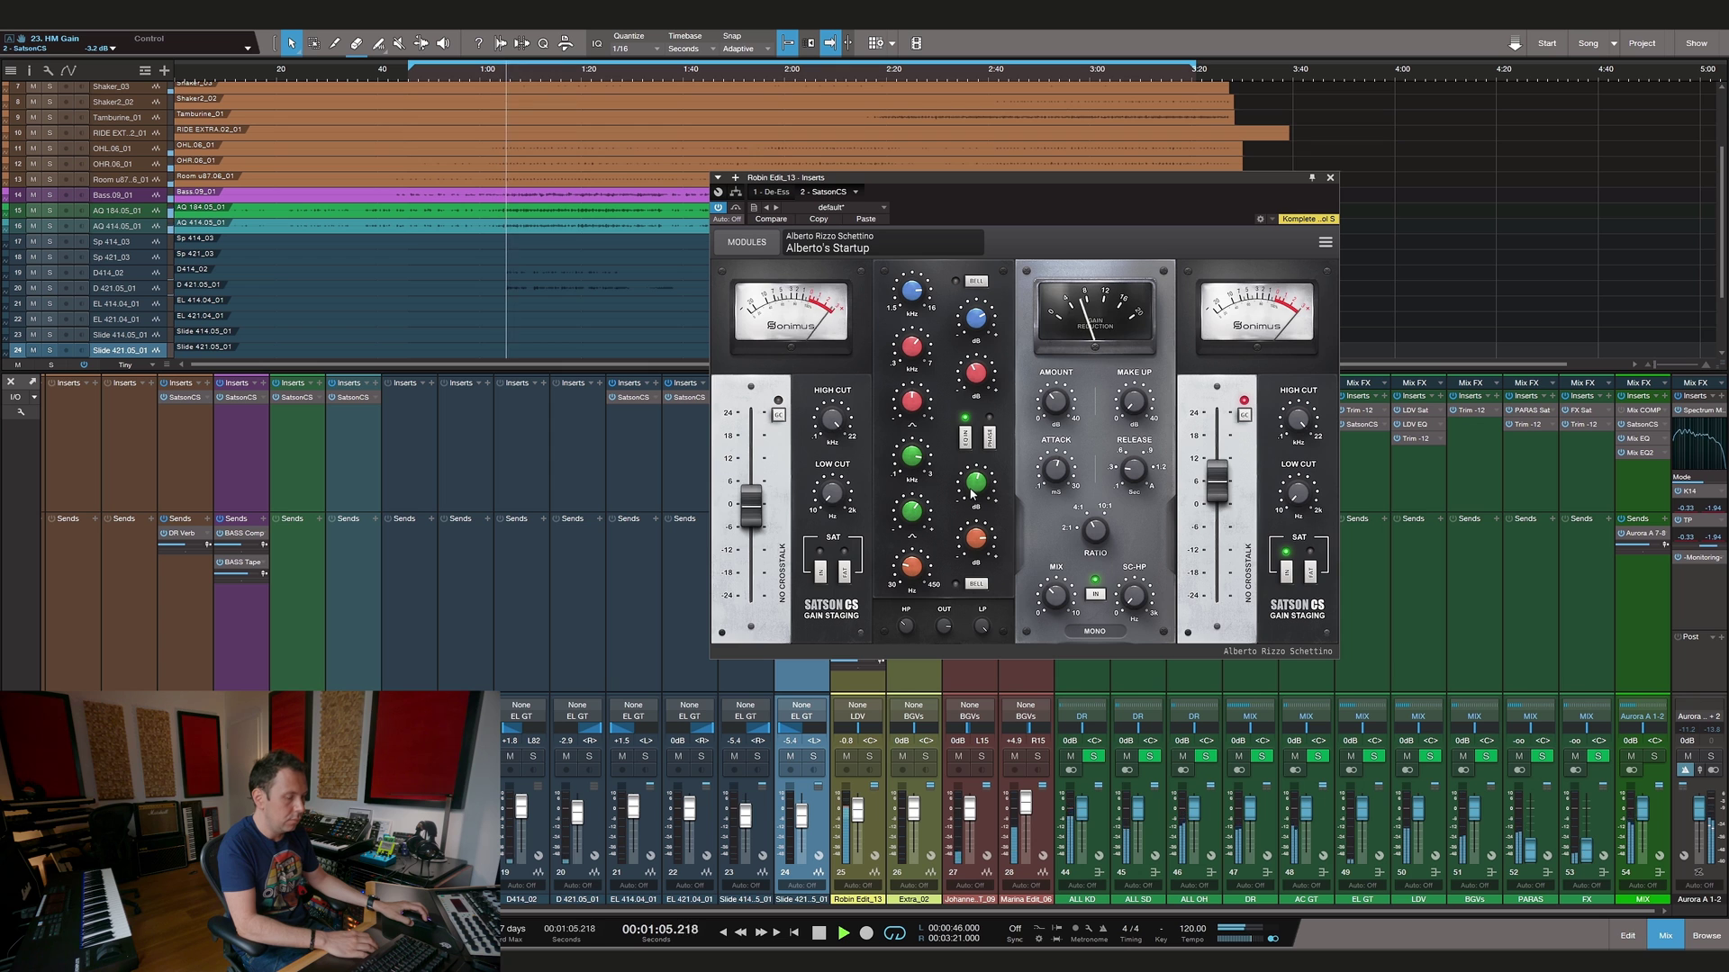
pyautogui.moveTo(1217, 487); pyautogui.dragTo(1221, 475)
# Add a second compressor module to the lead vocal's SatsonCS and place it before the output gain-staging module
pyautogui.click(746, 242)
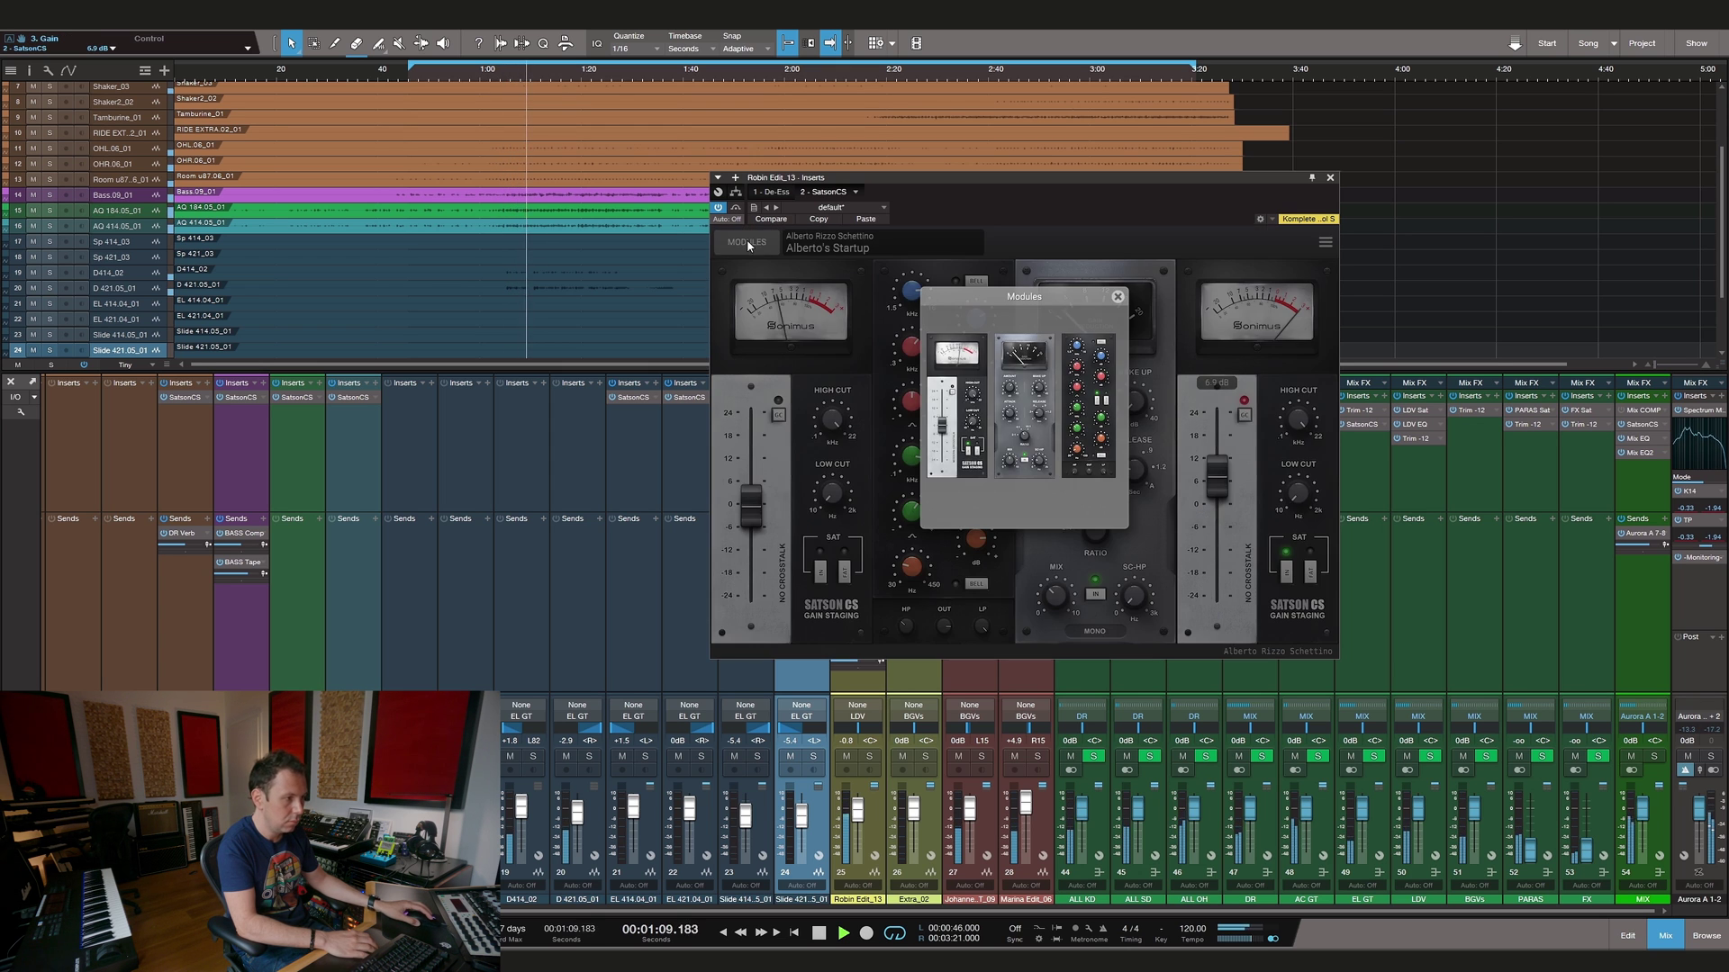
pyautogui.click(1049, 383)
pyautogui.moveTo(1418, 270); pyautogui.dragTo(1260, 270)
# Set the second compressor's ratio to 4:1 and make-up to 22.9 dB, adjusting its mix amount during playback
pyautogui.moveTo(1217, 595); pyautogui.dragTo(1211, 720)
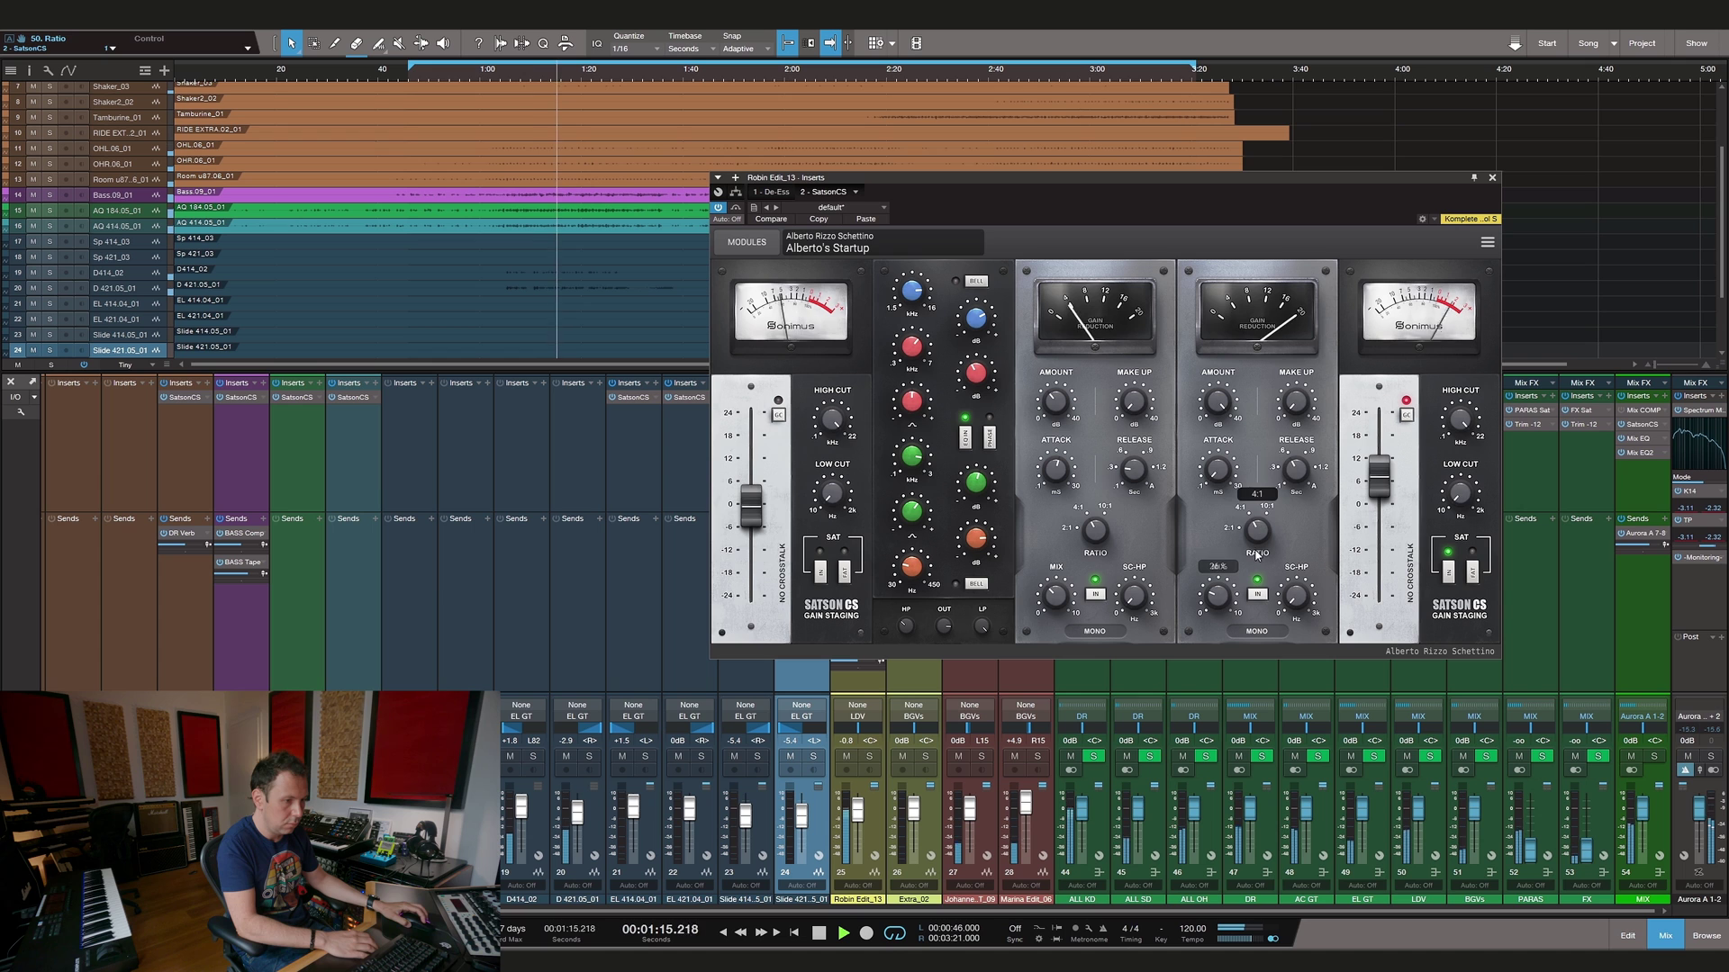
pyautogui.moveTo(1217, 595); pyautogui.dragTo(1228, 551)
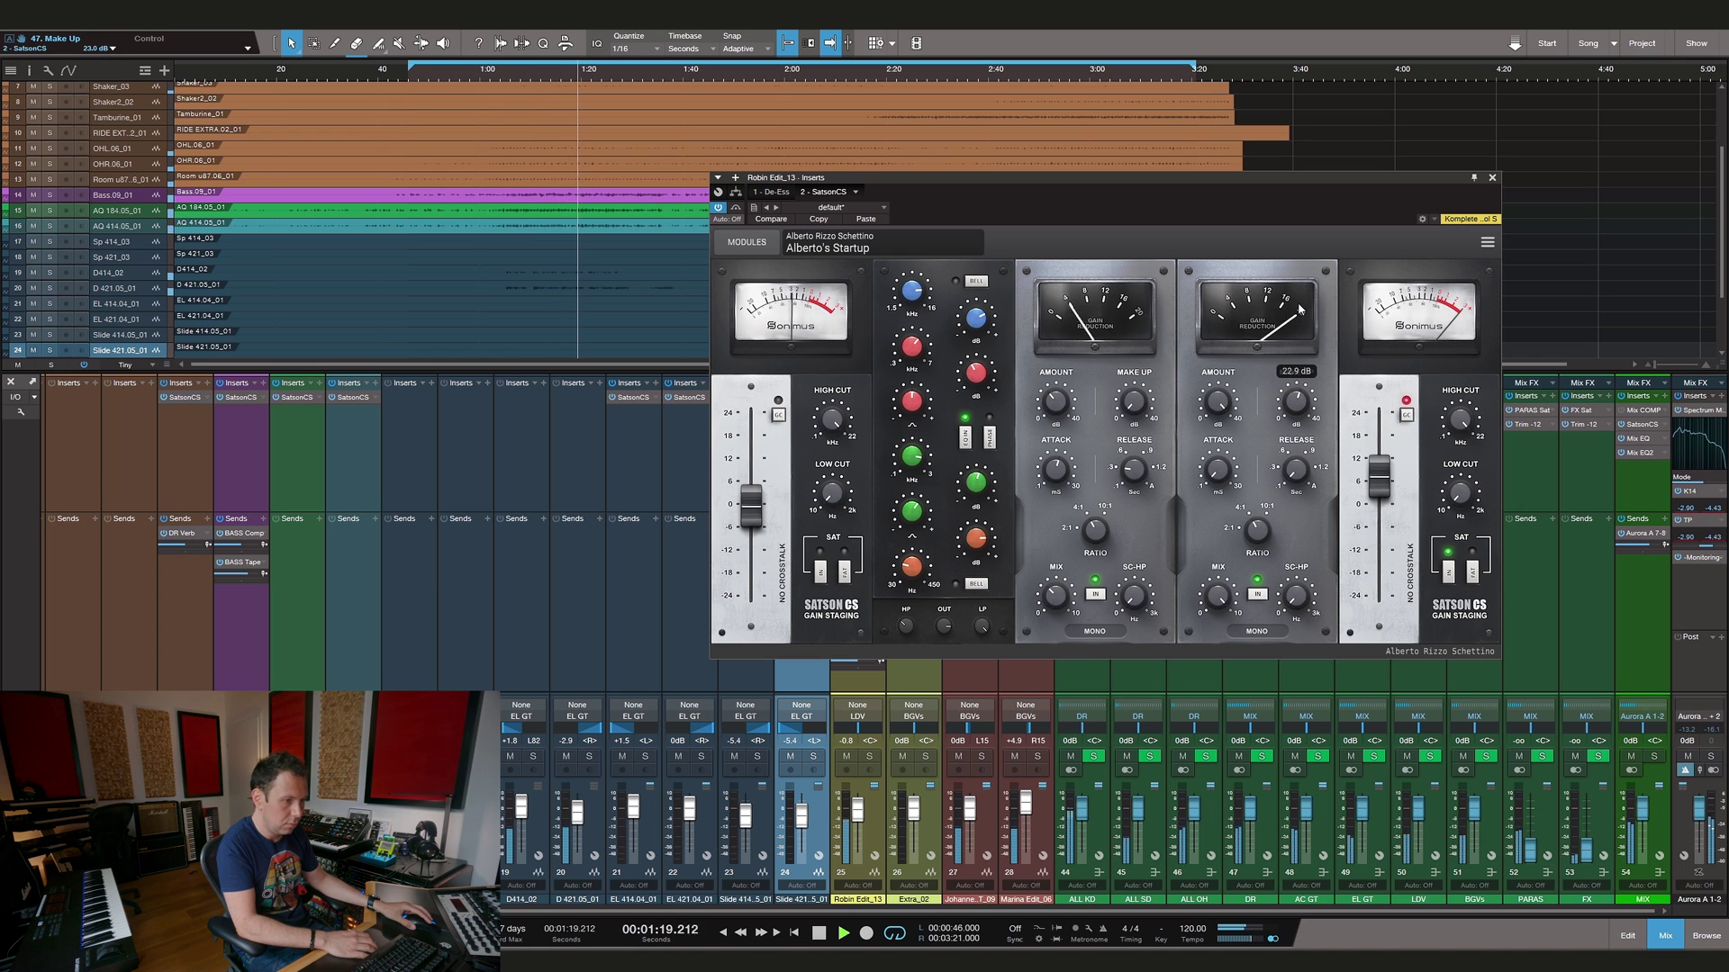
pyautogui.moveTo(1217, 595); pyautogui.dragTo(1209, 753)
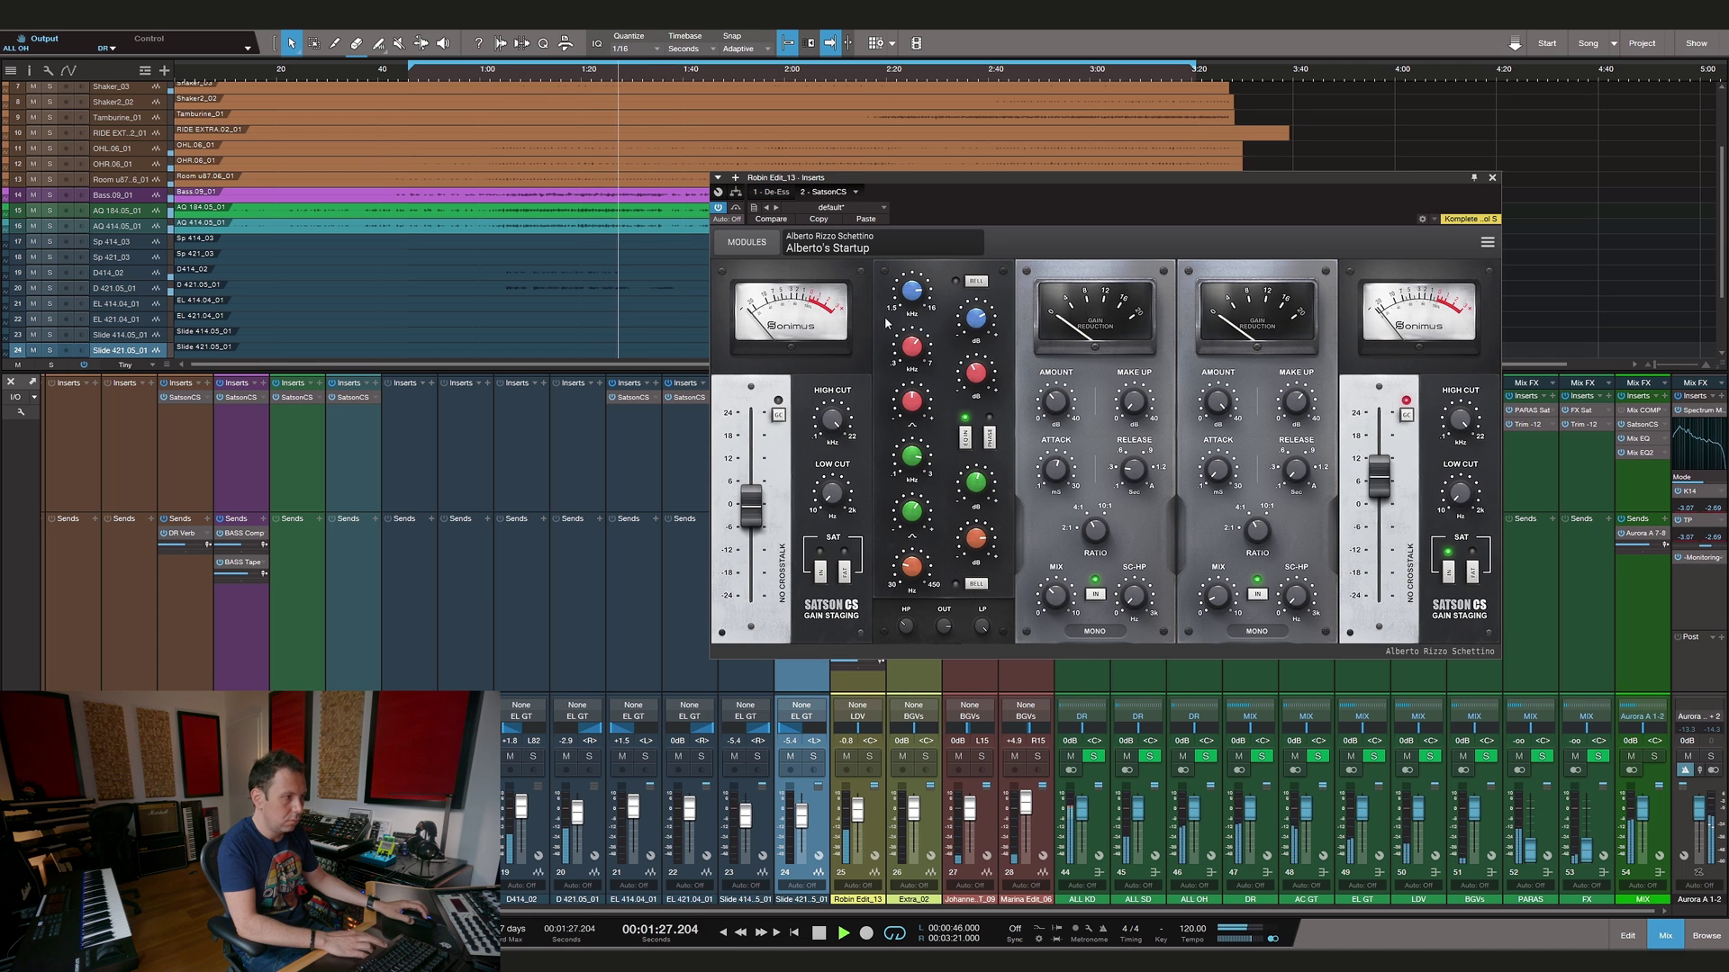
# Replay the mix from 0:46, setting the lead vocal output stage's gain to 1.5 dB and low cut to 13 Hz
pyautogui.press('space')
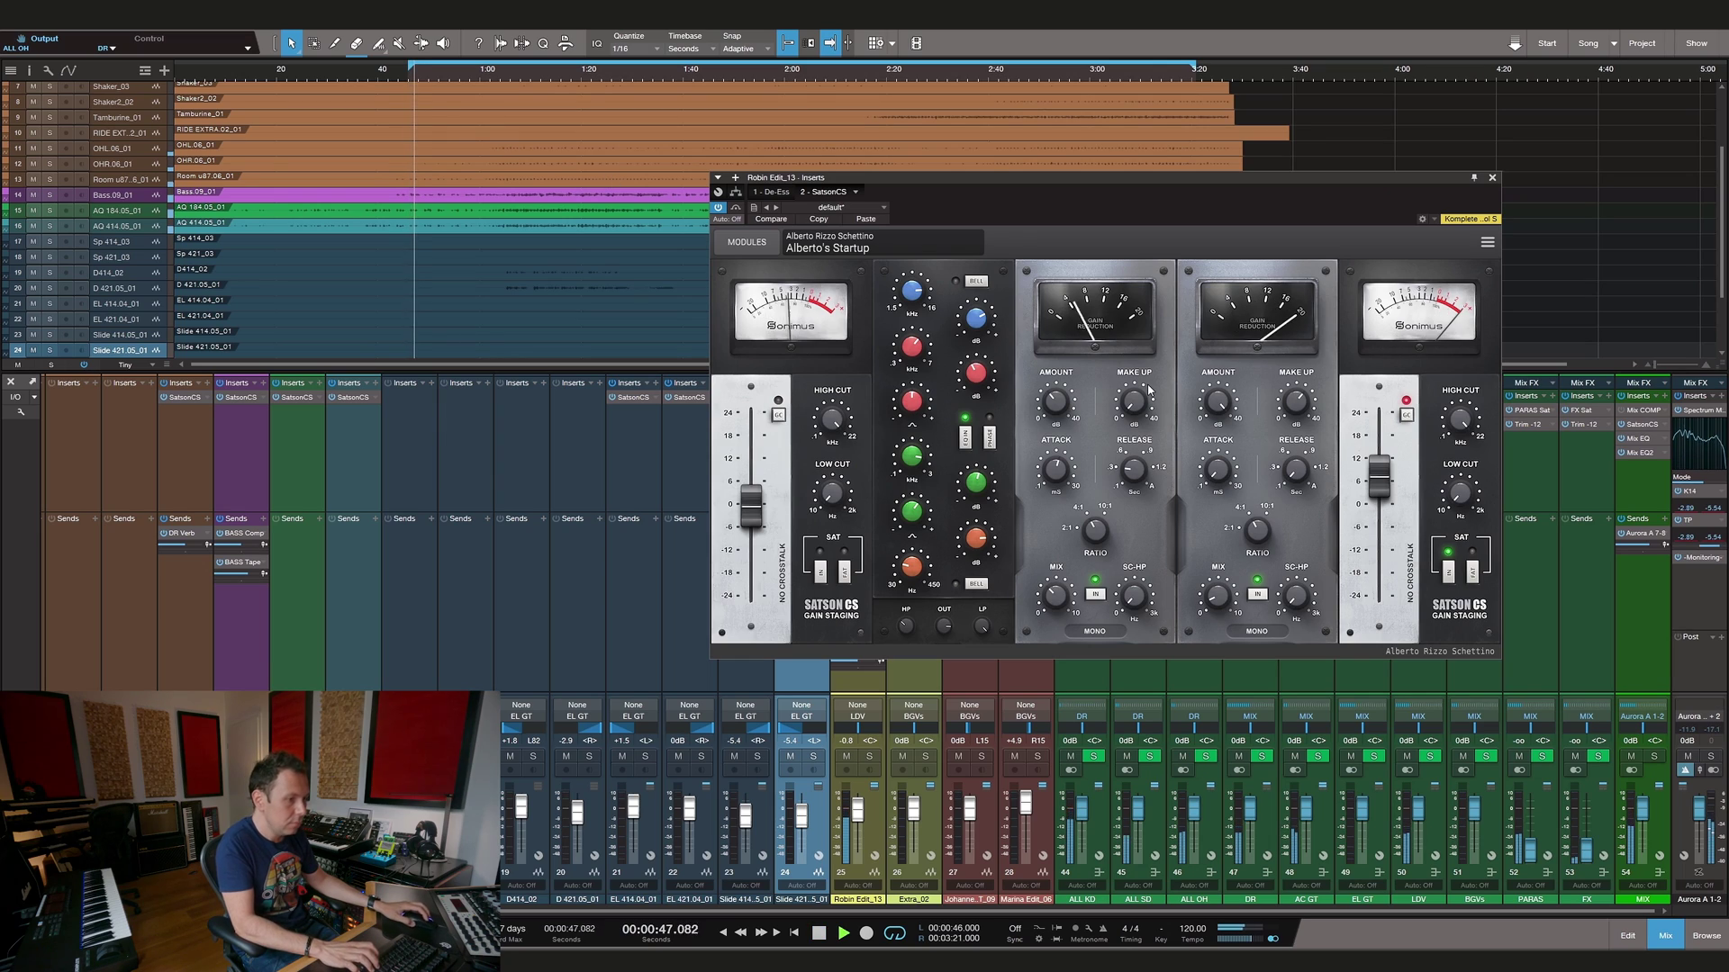
pyautogui.moveTo(1369, 472)
pyautogui.mouseDown()
pyautogui.moveTo(1384, 459)
pyautogui.moveTo(1382, 476)
pyautogui.mouseUp()
pyautogui.moveTo(1459, 470)
pyautogui.click(1472, 572)
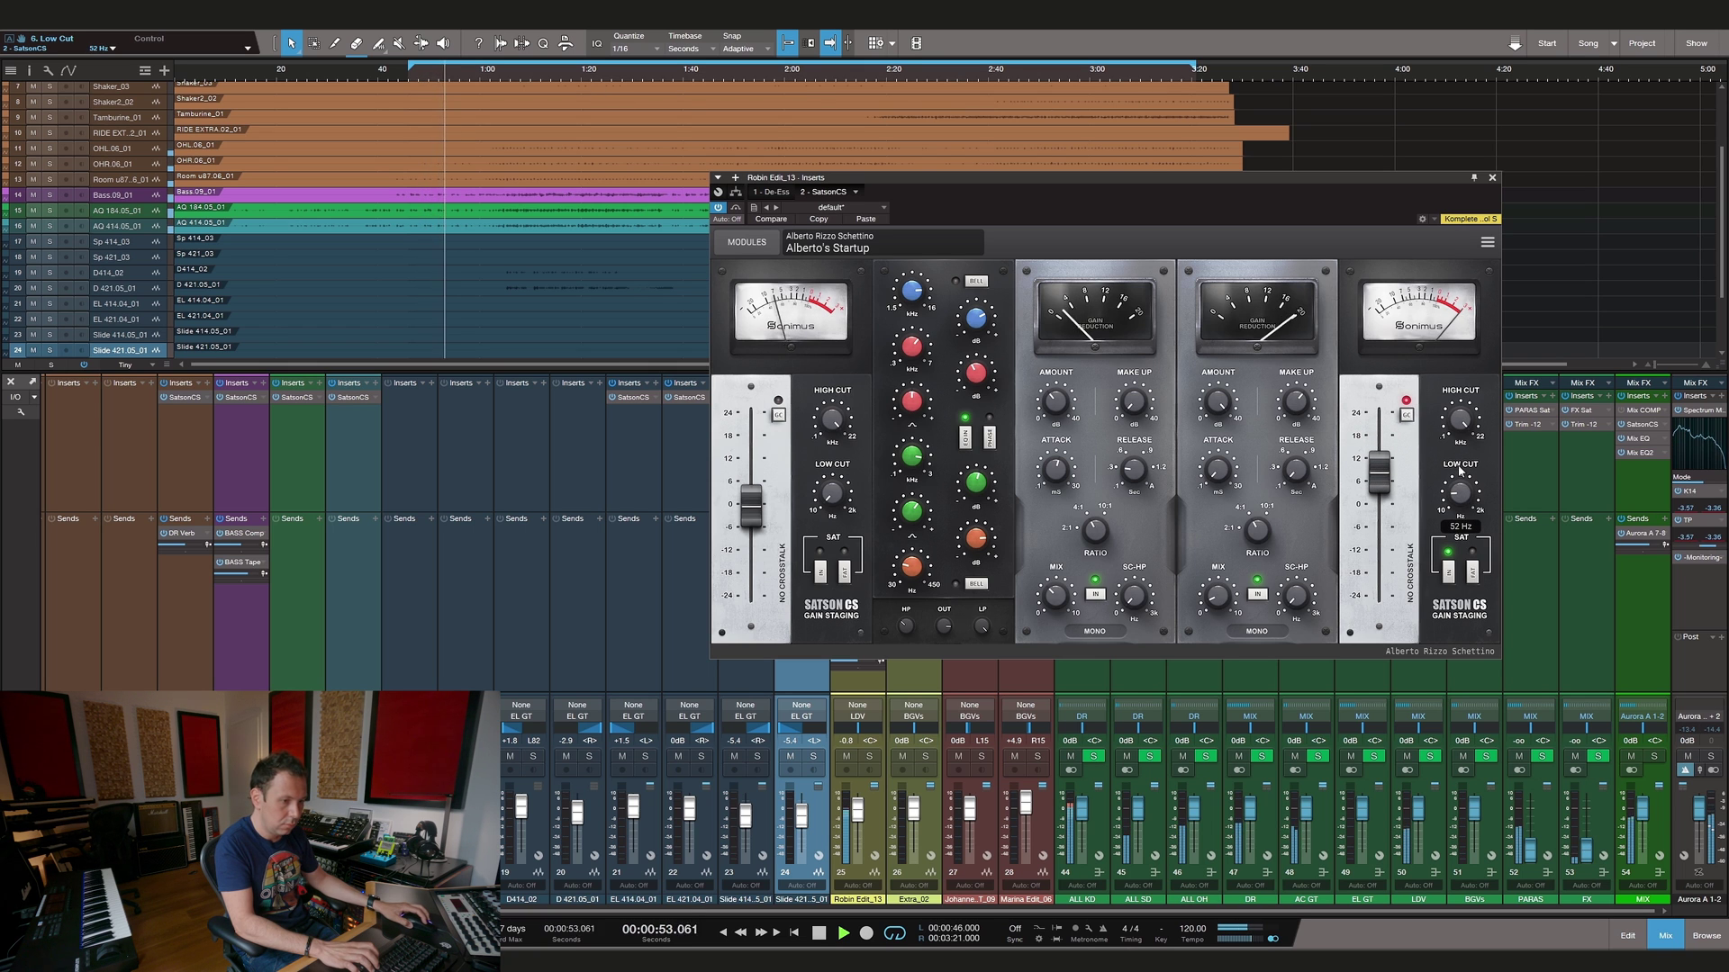
pyautogui.moveTo(1379, 484)
pyautogui.mouseDown()
pyautogui.moveTo(1382, 452)
pyautogui.moveTo(1387, 506)
pyautogui.mouseUp()
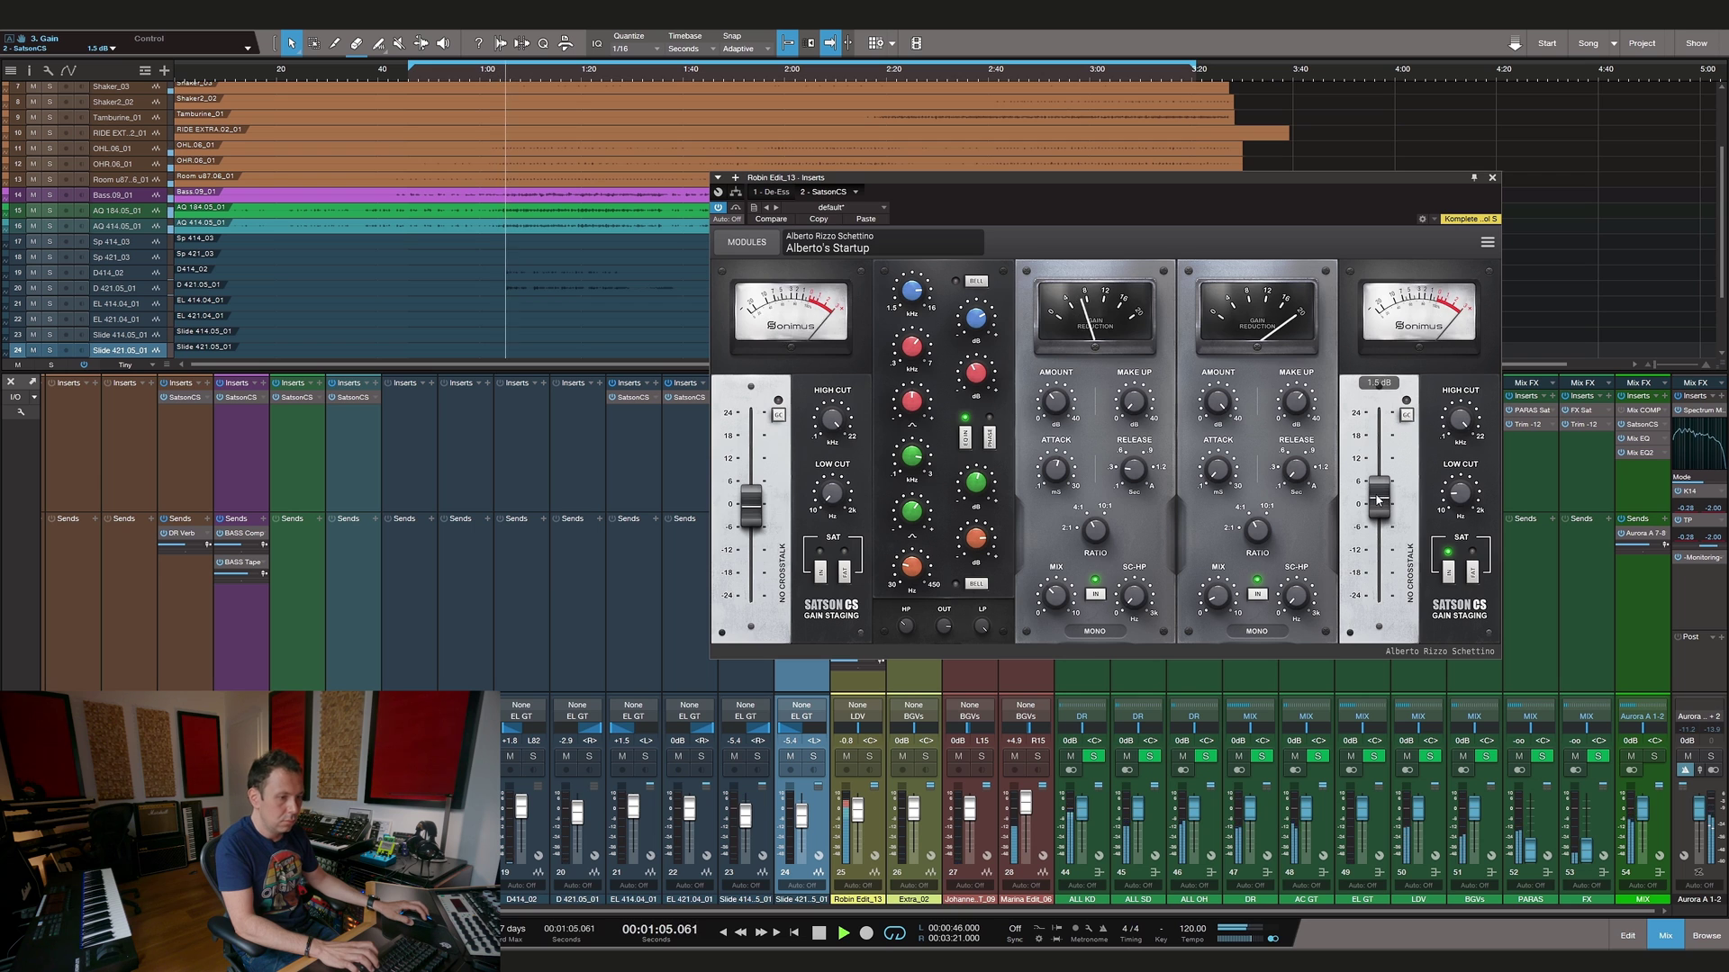
pyautogui.moveTo(1455, 513)
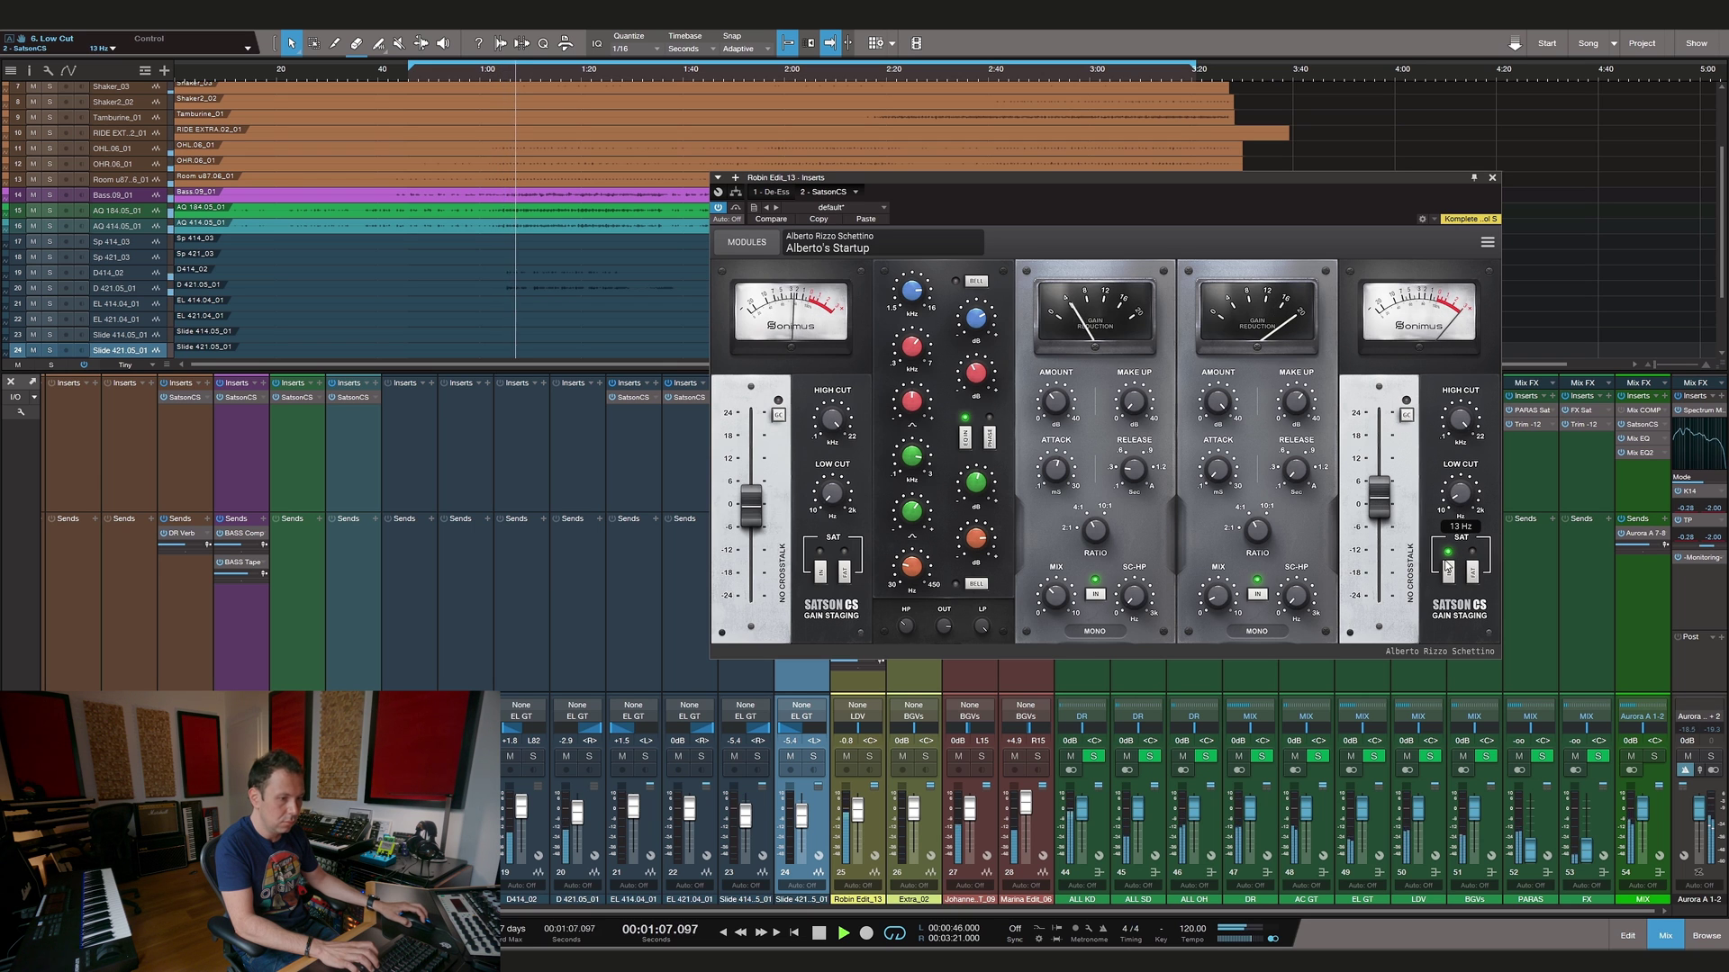
pyautogui.moveTo(1378, 510)
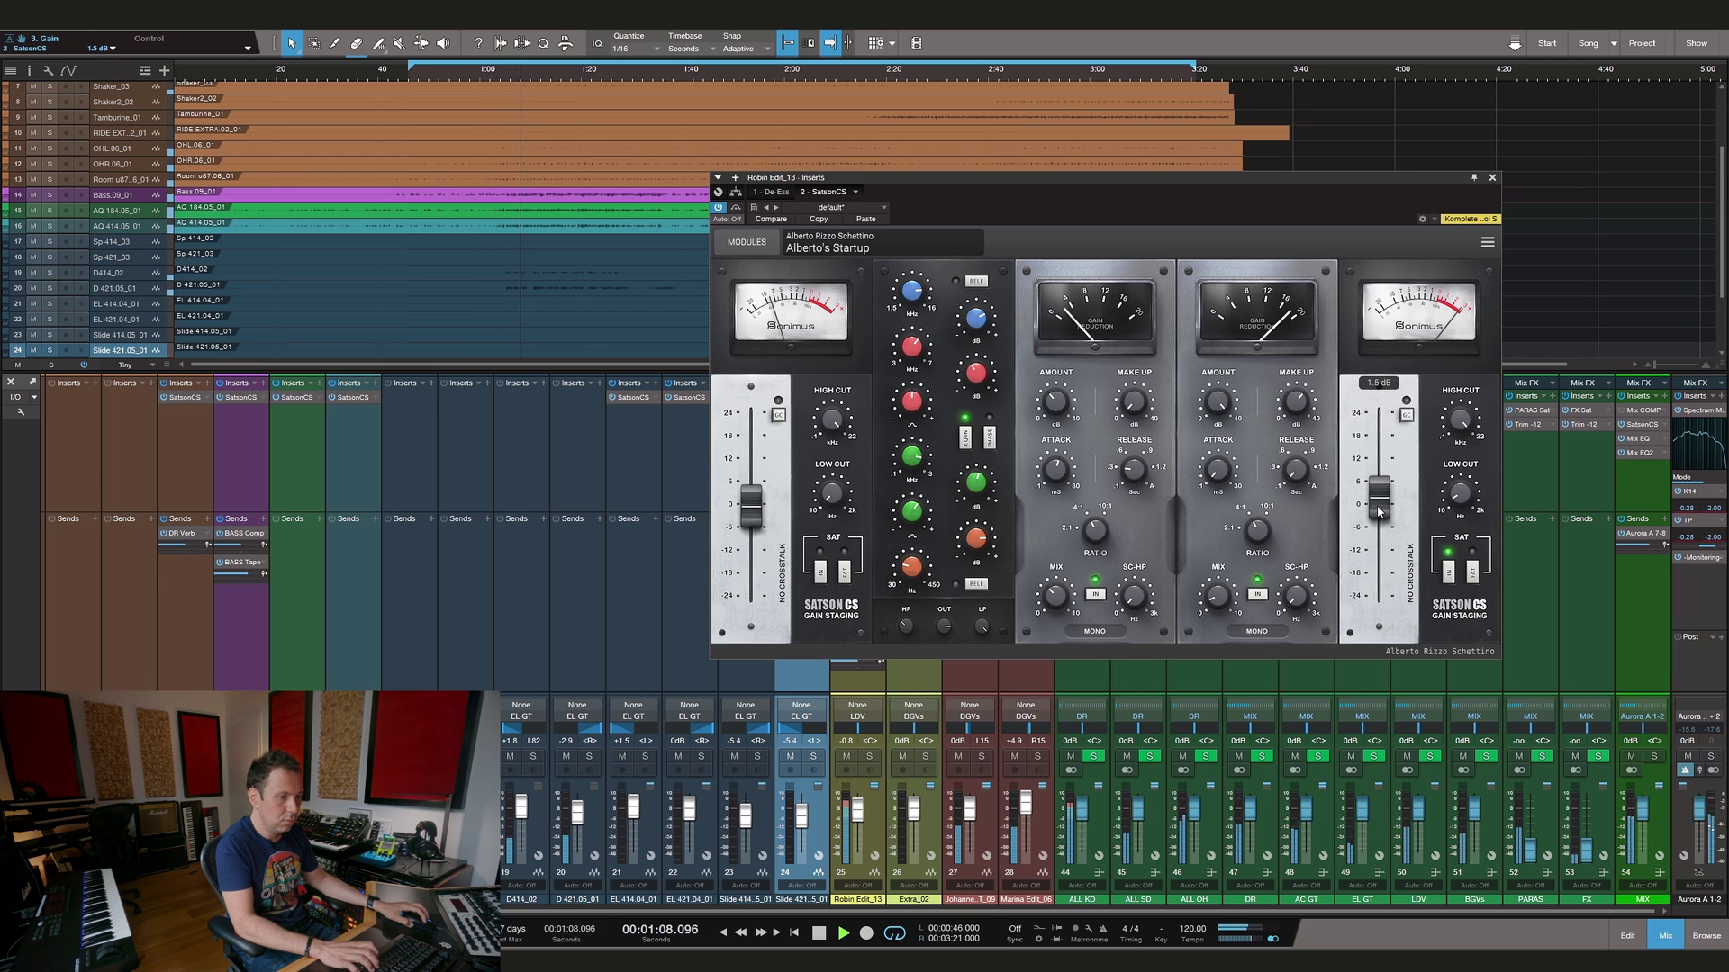
# Compare the lead vocal in the mix with its second compressor module bypassed and active
pyautogui.click(1257, 595)
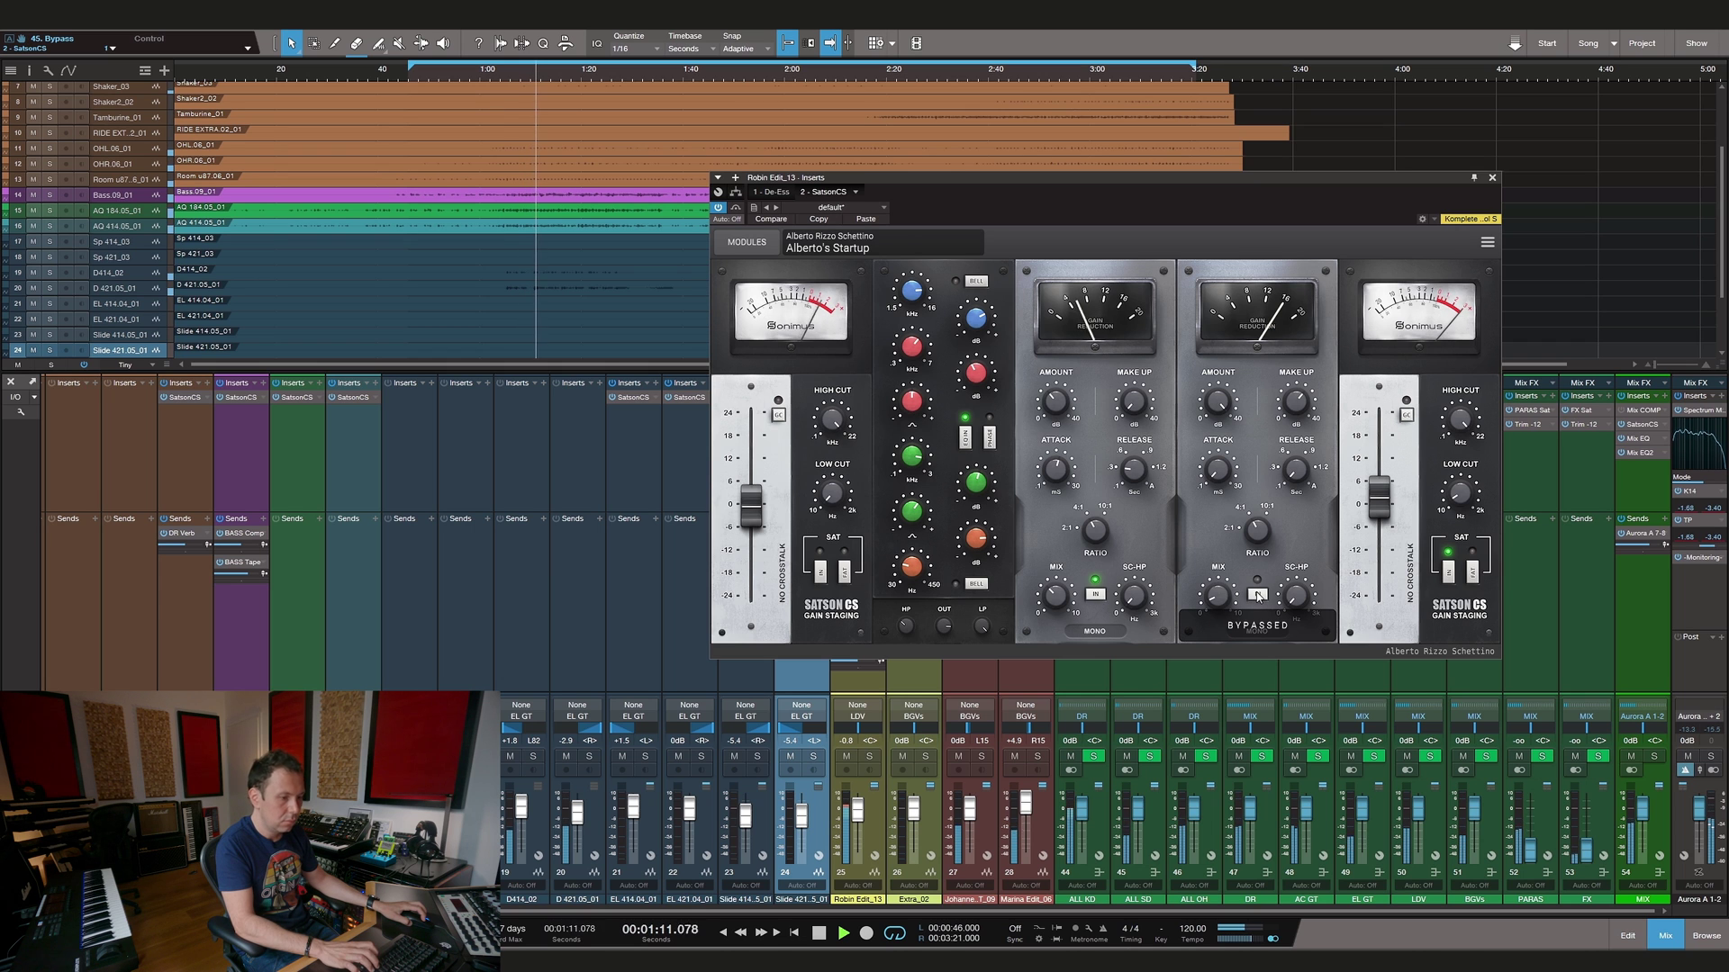
pyautogui.click(1257, 595)
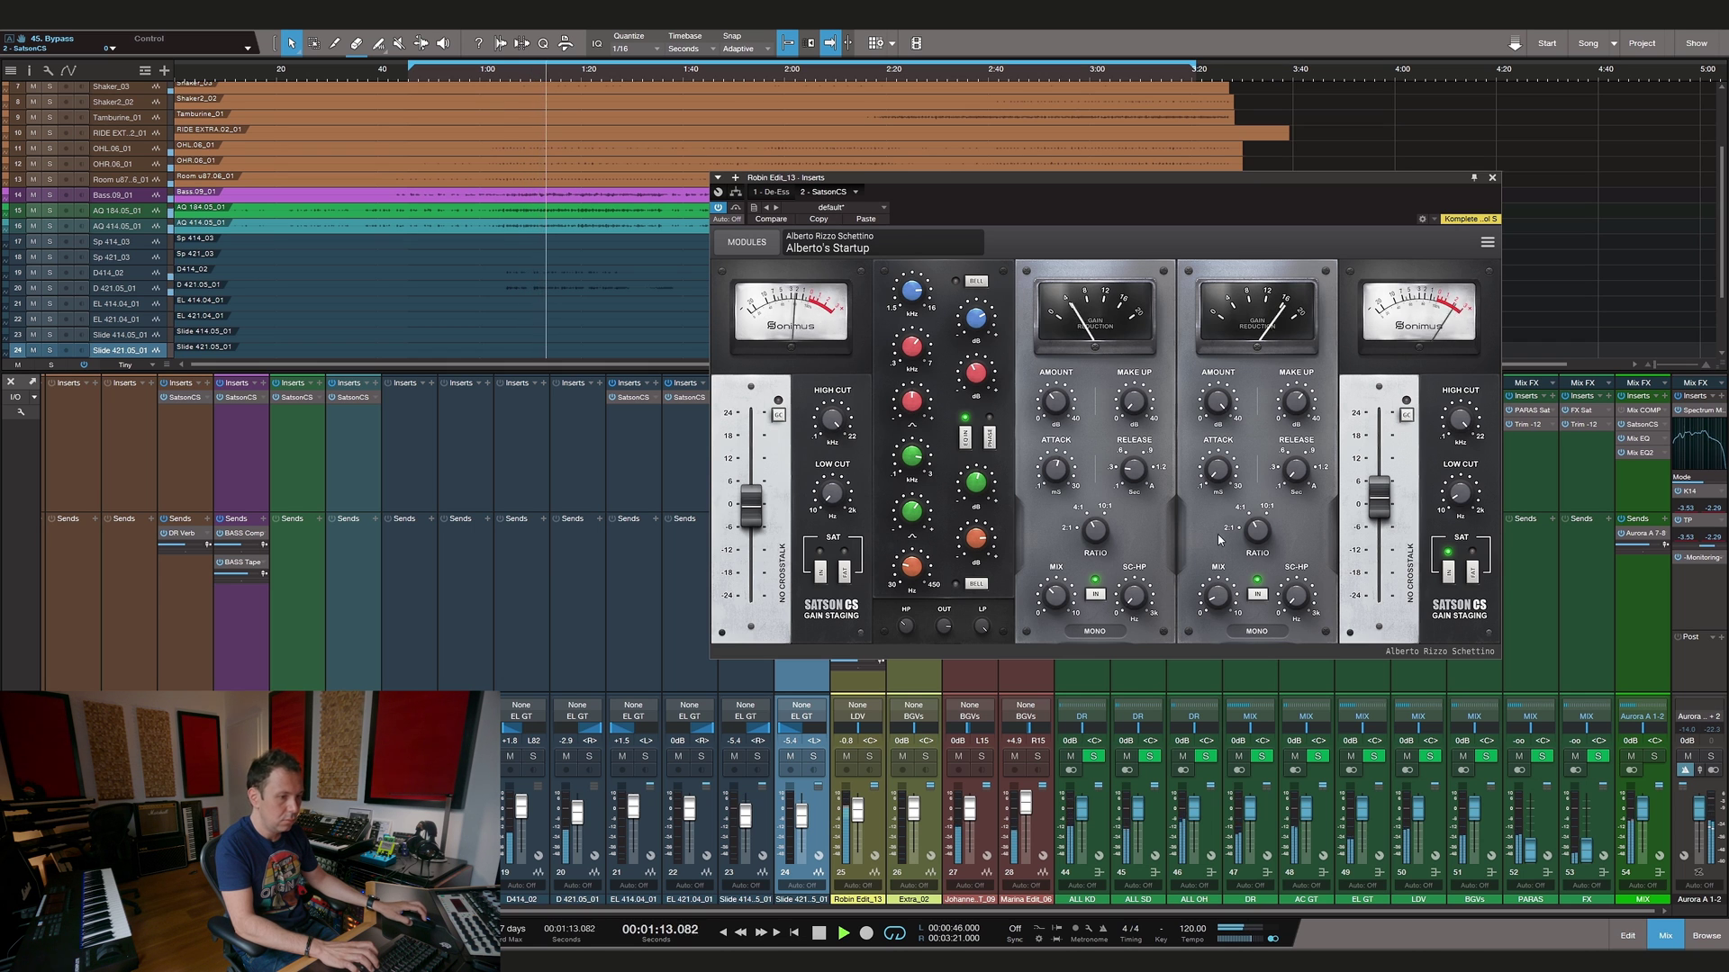
# Level-match the lead vocal against its bypassed second compressor, setting that compressor's mix to 38% and the output stage's gain to 1.4 dB
pyautogui.doubleClick(1375, 511)
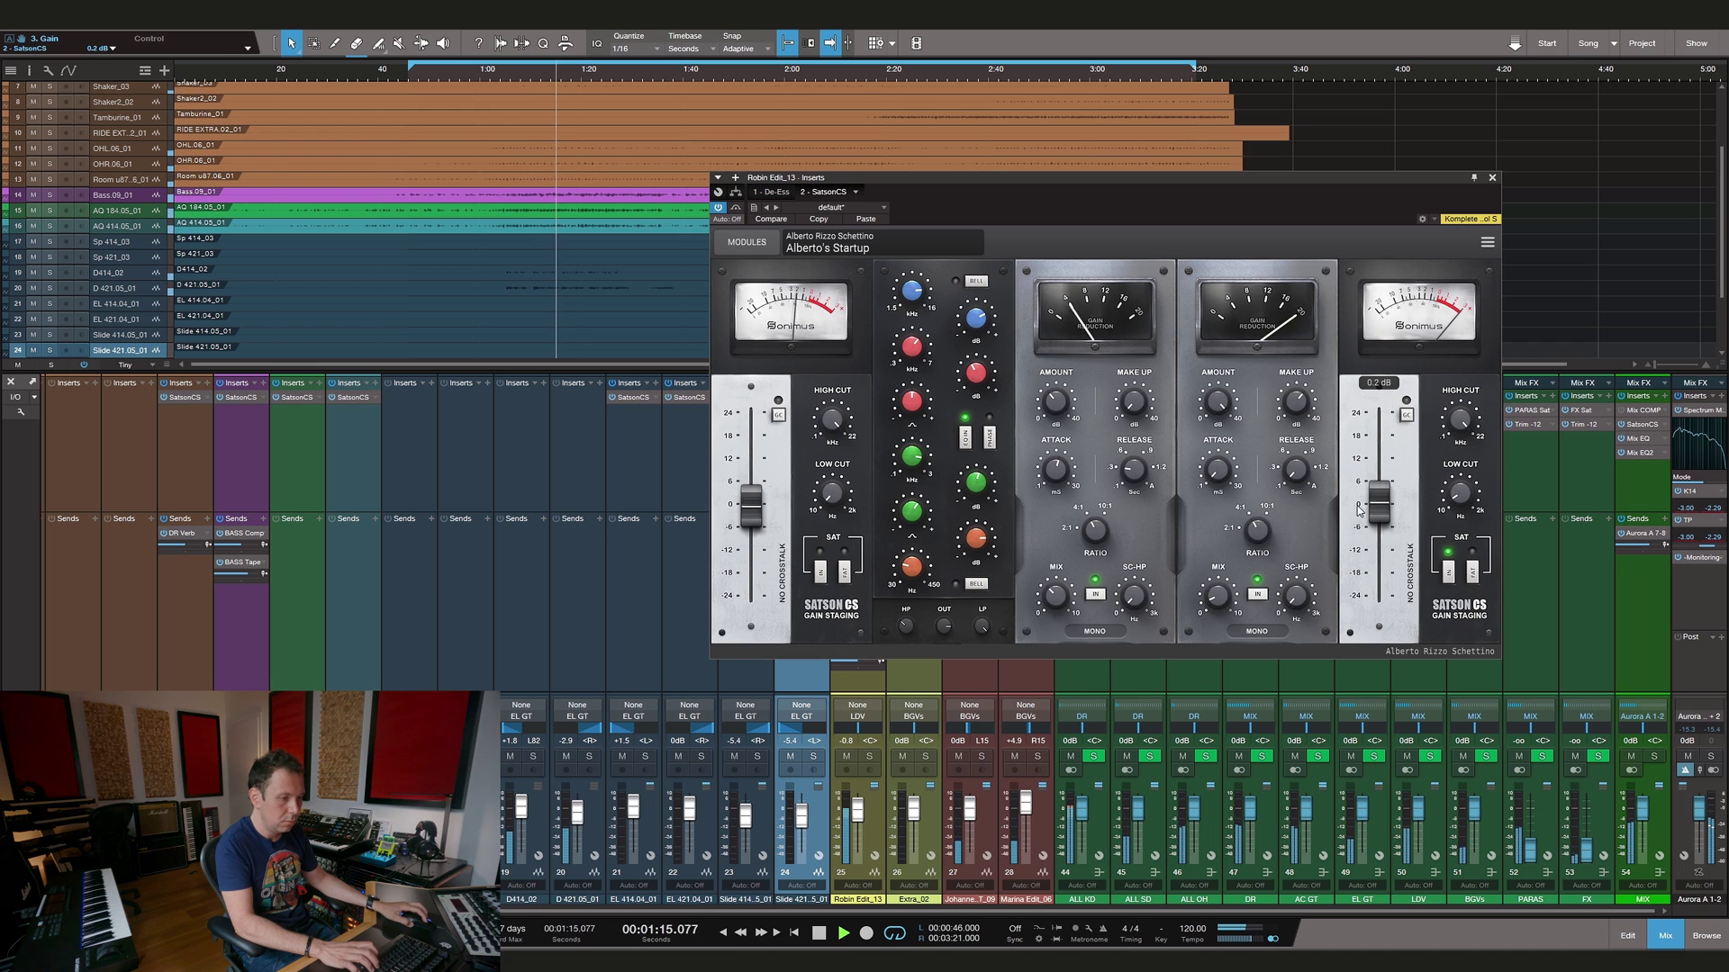
pyautogui.click(1258, 595)
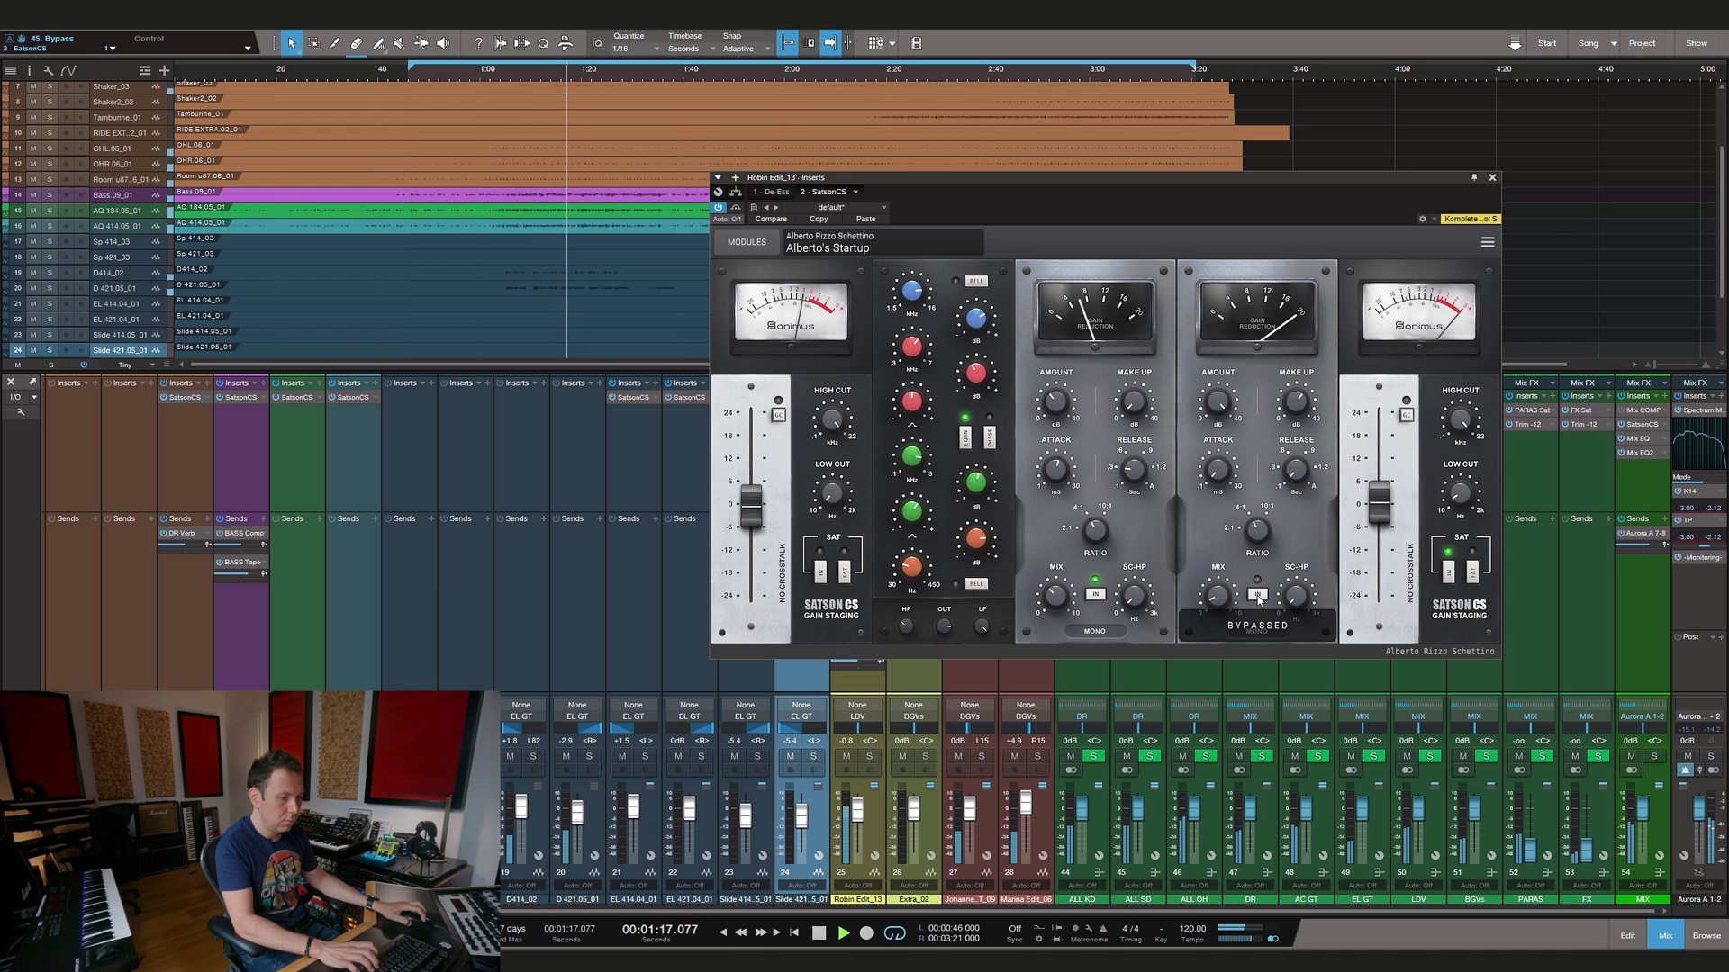
pyautogui.click(1257, 595)
pyautogui.moveTo(1375, 508); pyautogui.dragTo(1373, 505)
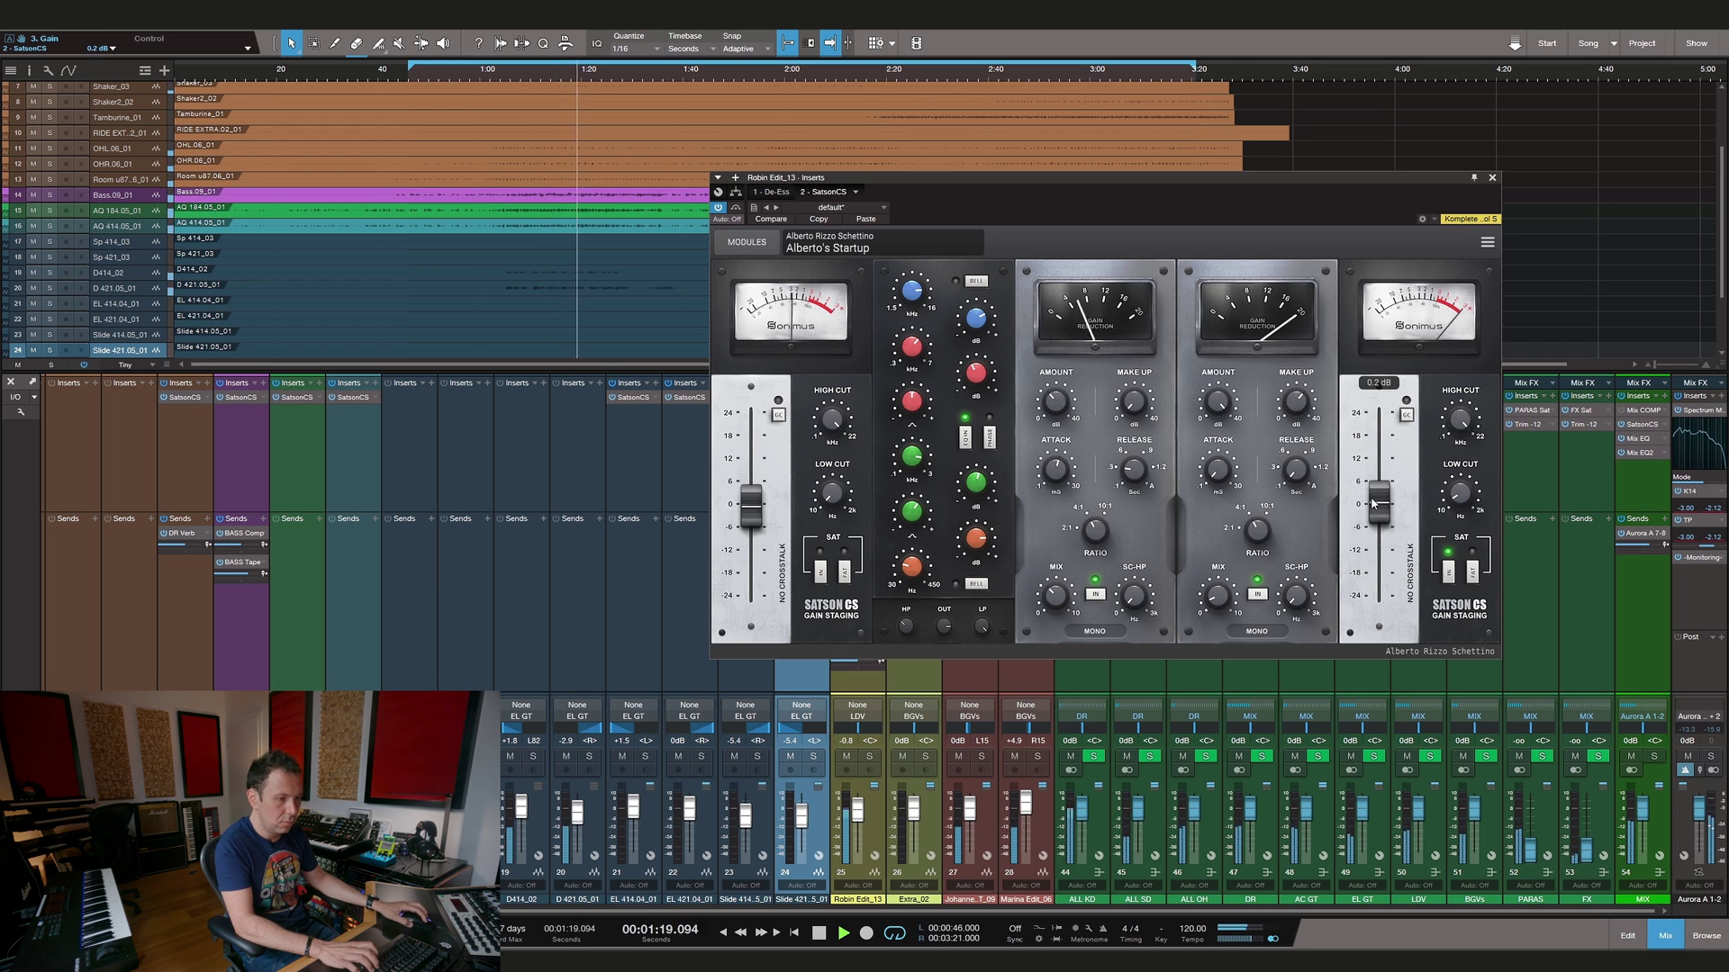
pyautogui.moveTo(1221, 573)
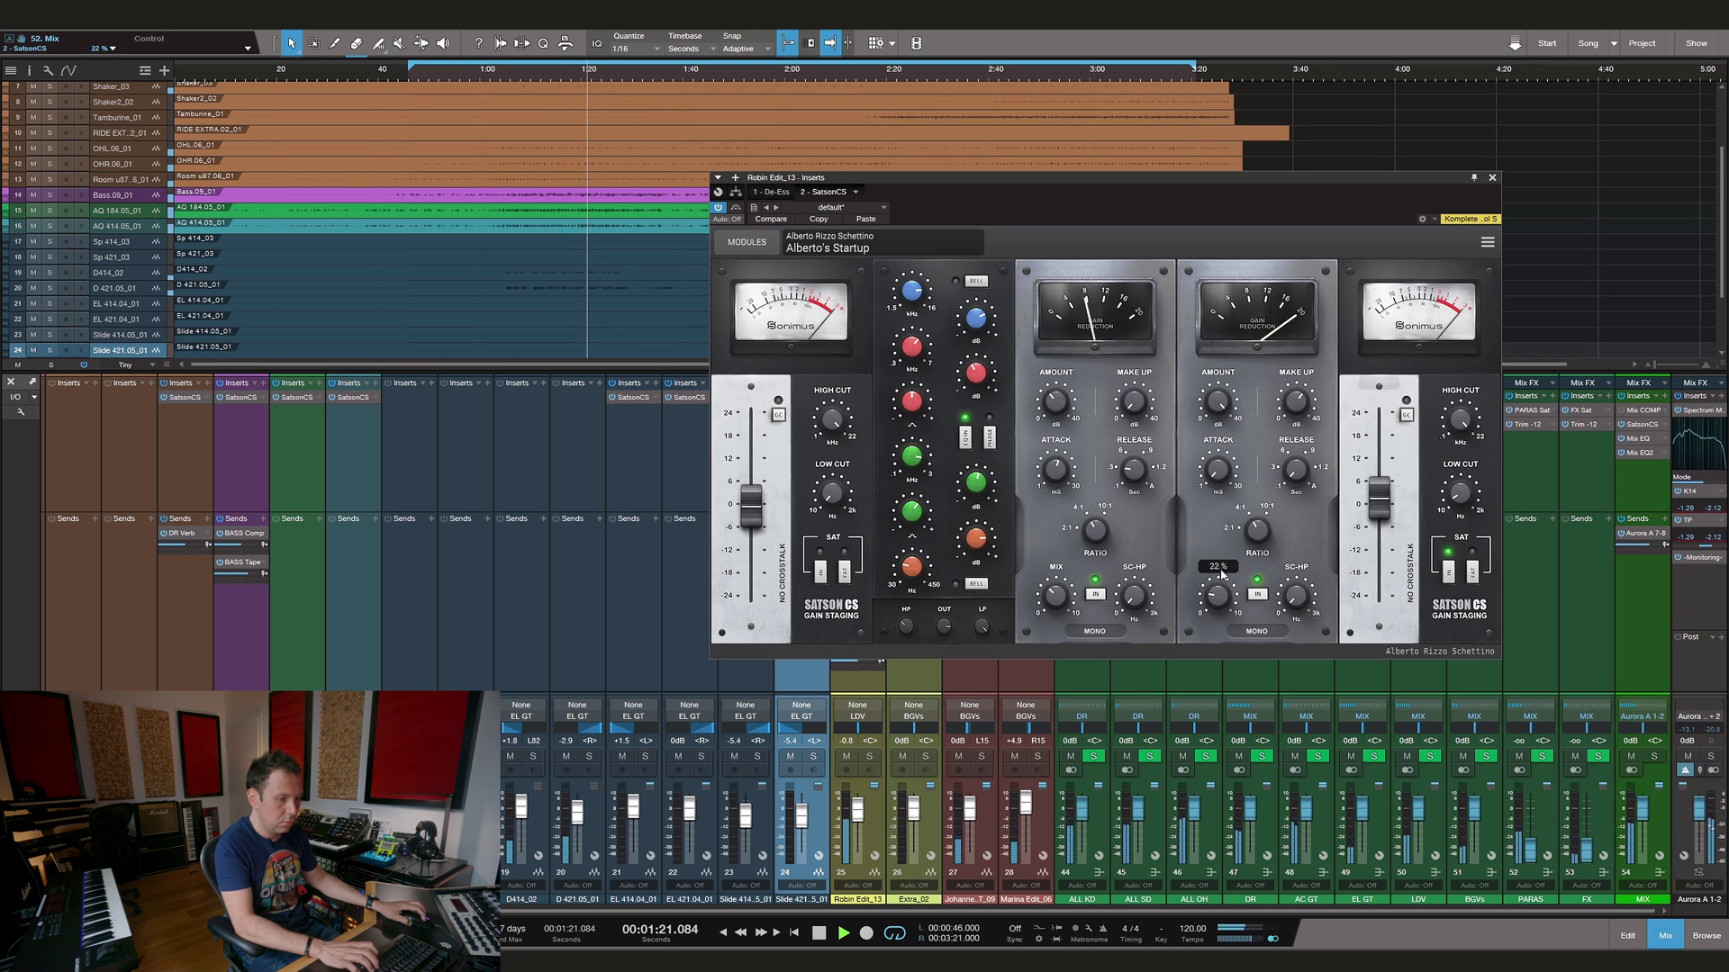
pyautogui.moveTo(1373, 510); pyautogui.dragTo(1372, 507)
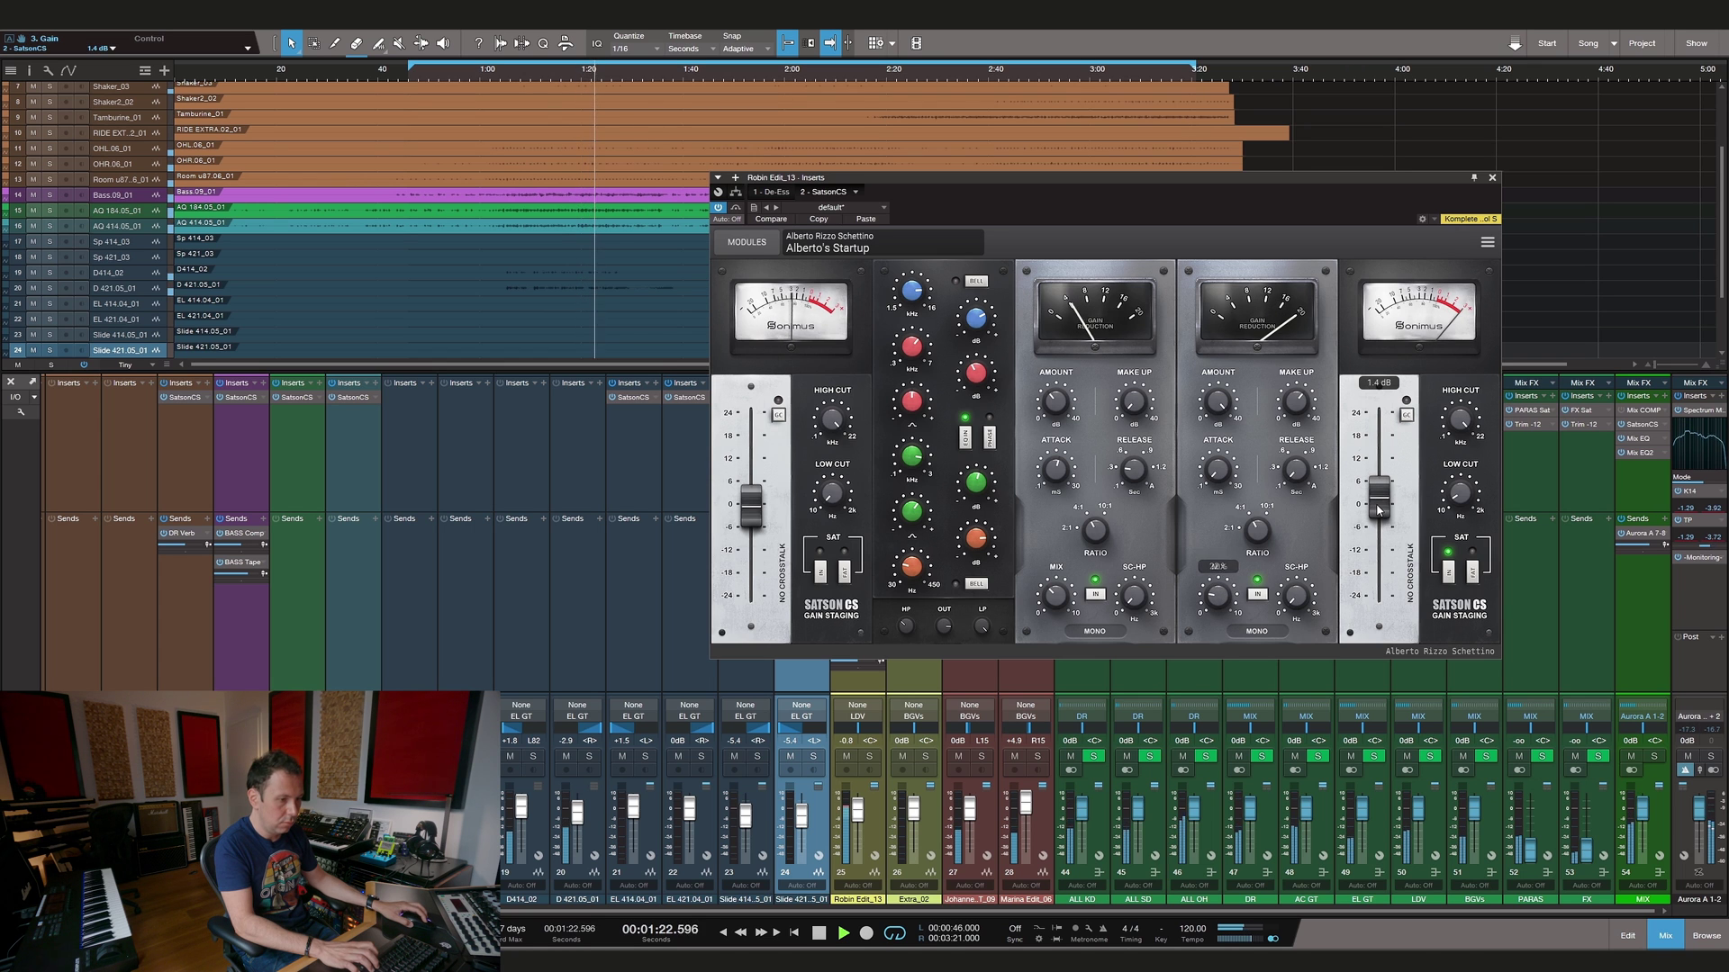
# Compare the lead vocal with the second compressor bypassed and active at the new settings, and stop playback
pyautogui.click(1259, 595)
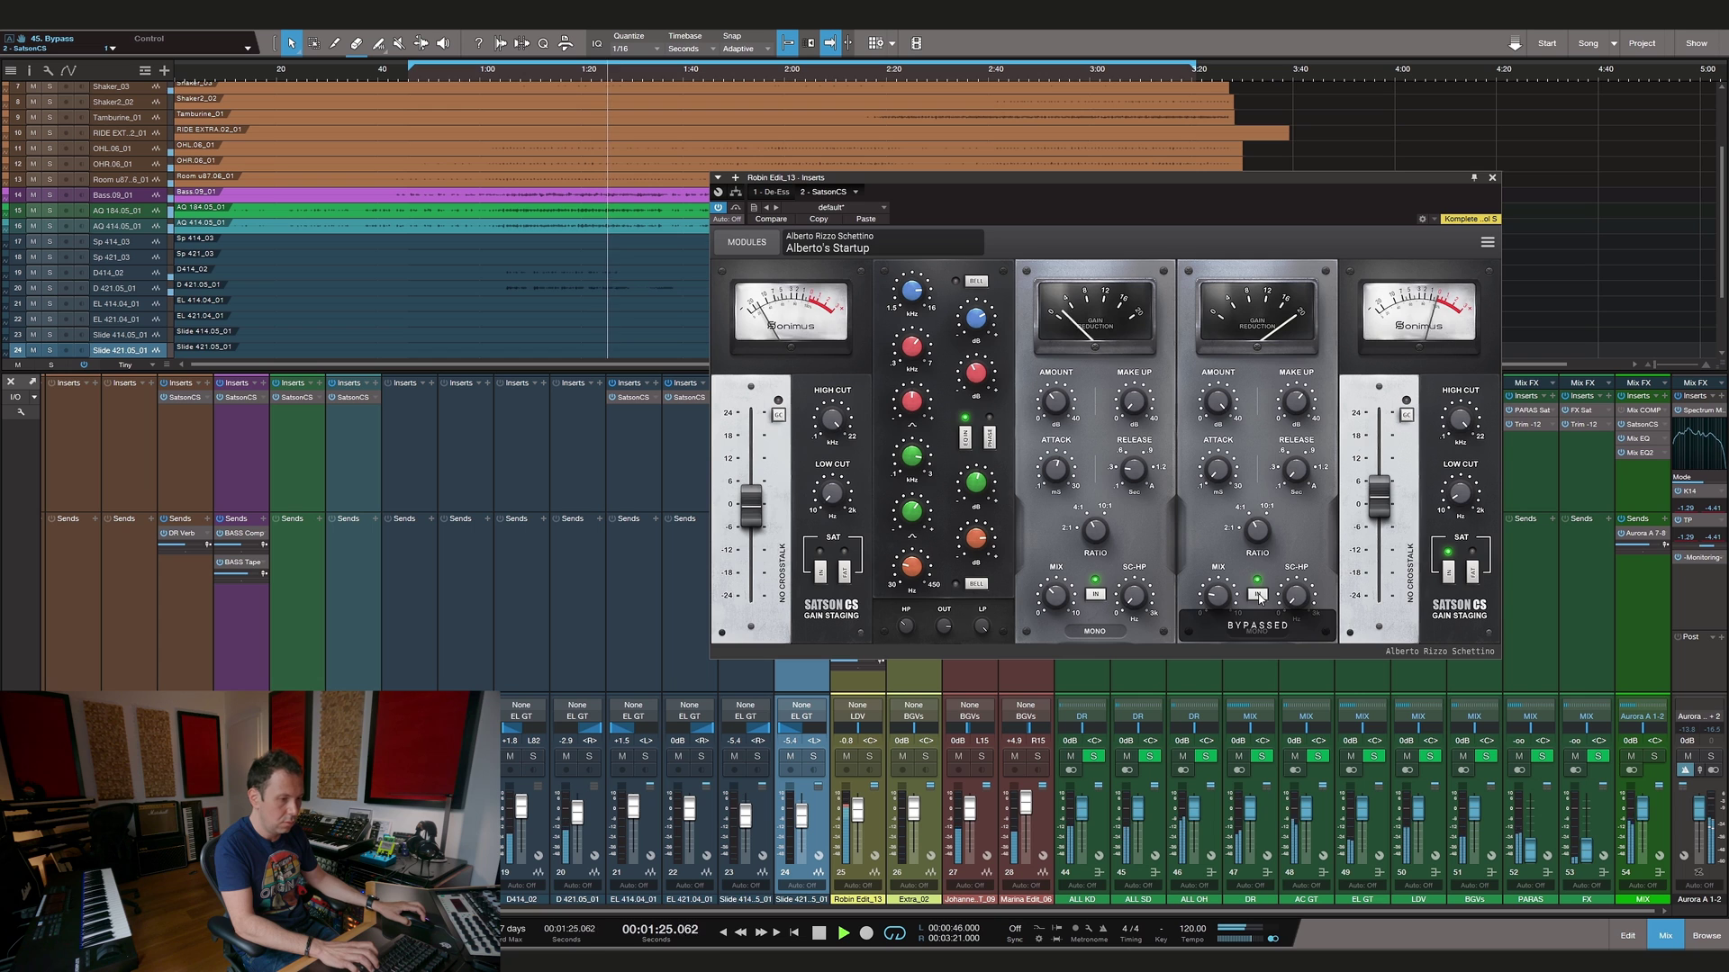
pyautogui.click(1259, 595)
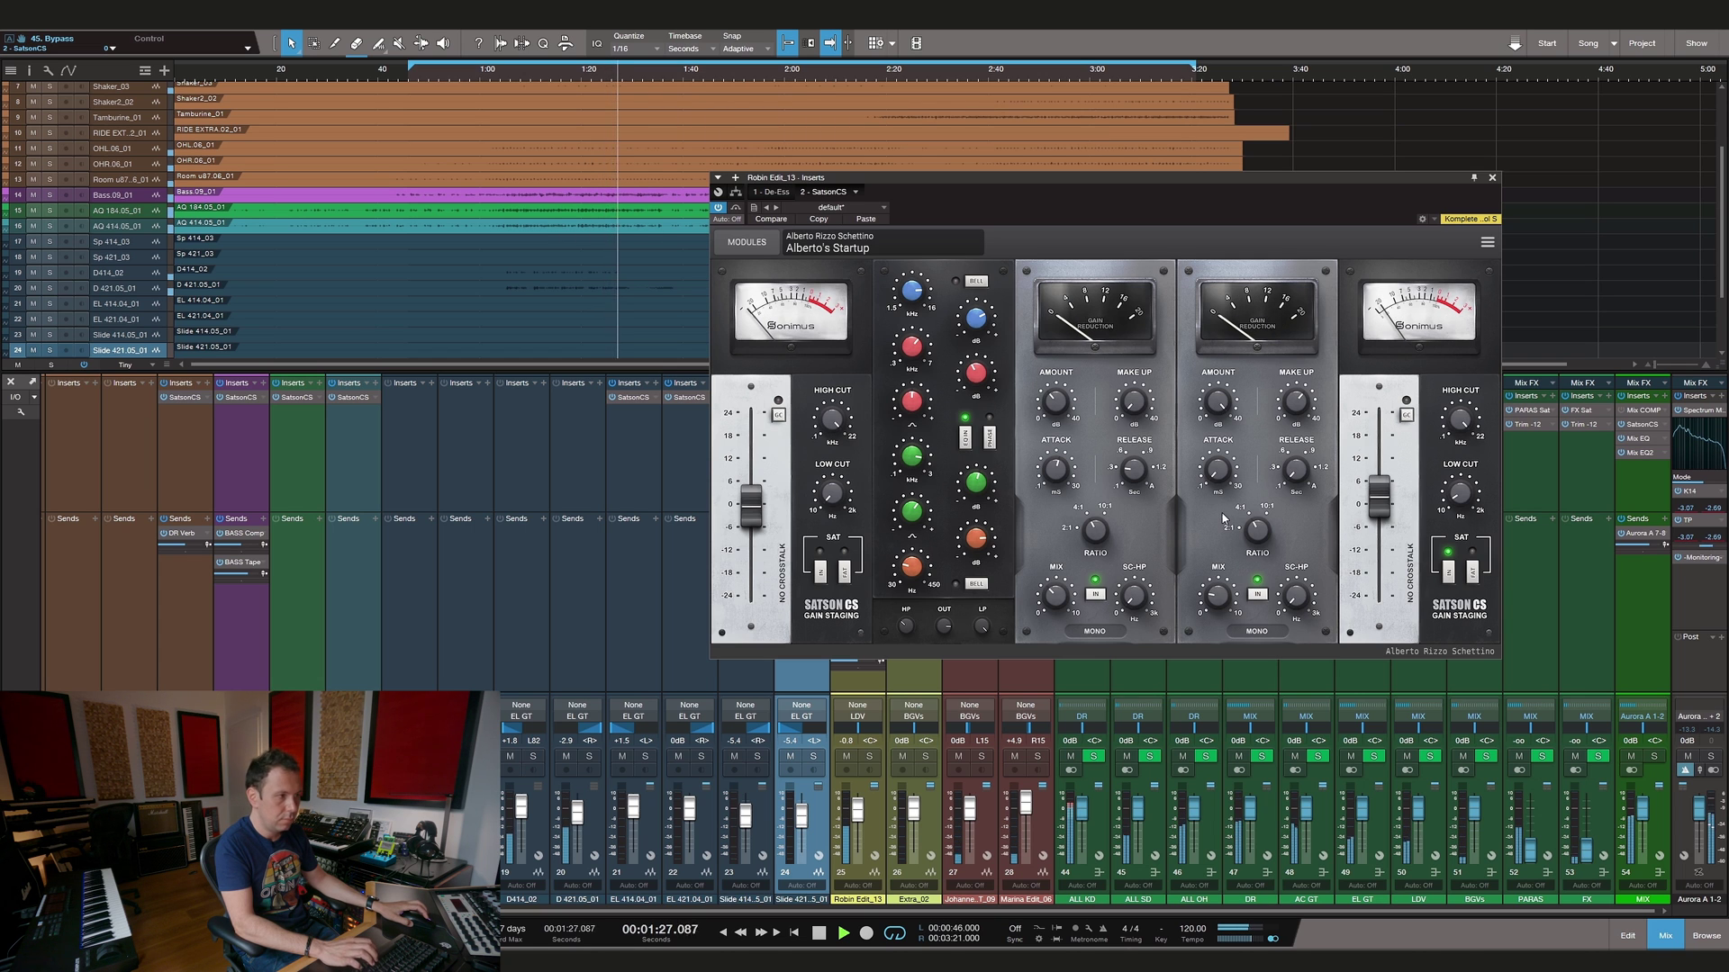
pyautogui.press('space')
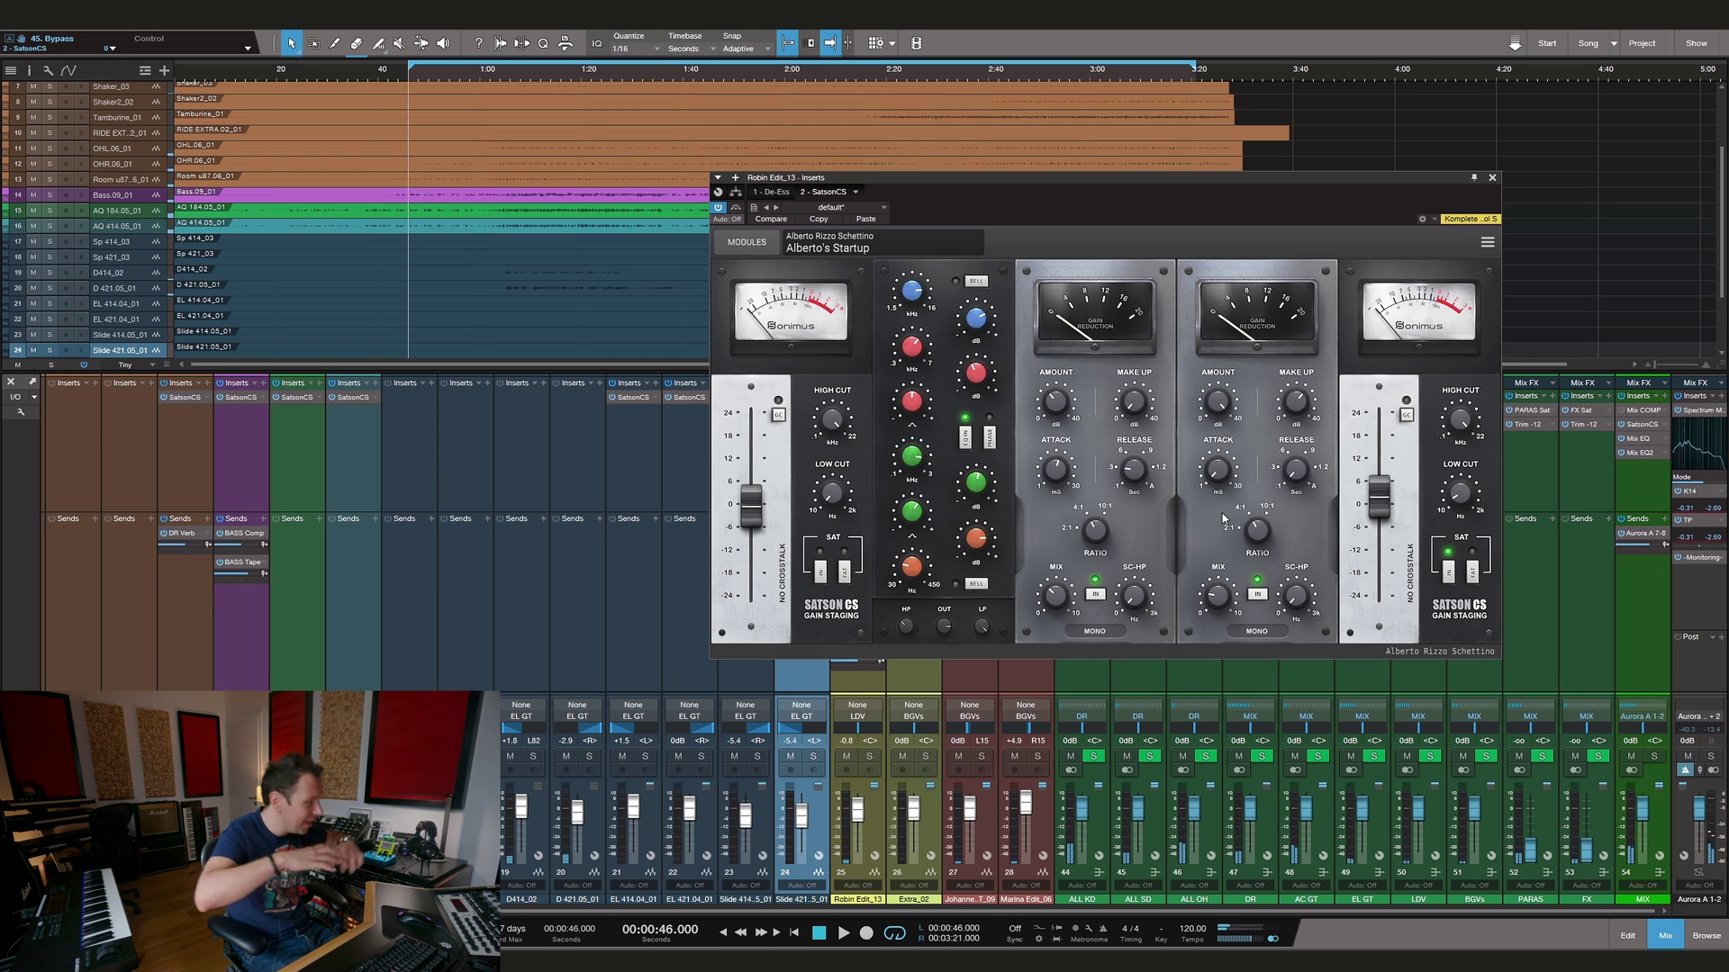